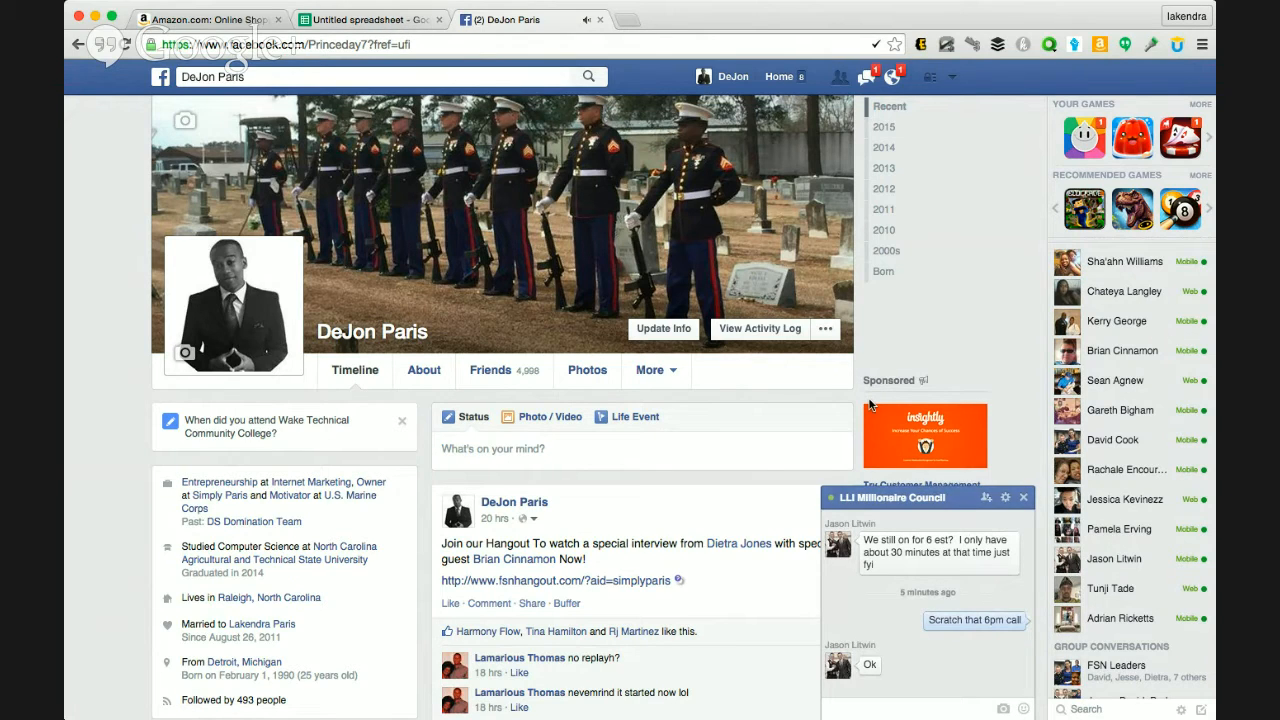
Step: Minimize the group chat on Facebook and open docs.google.com in a new browser tab
click(968, 507)
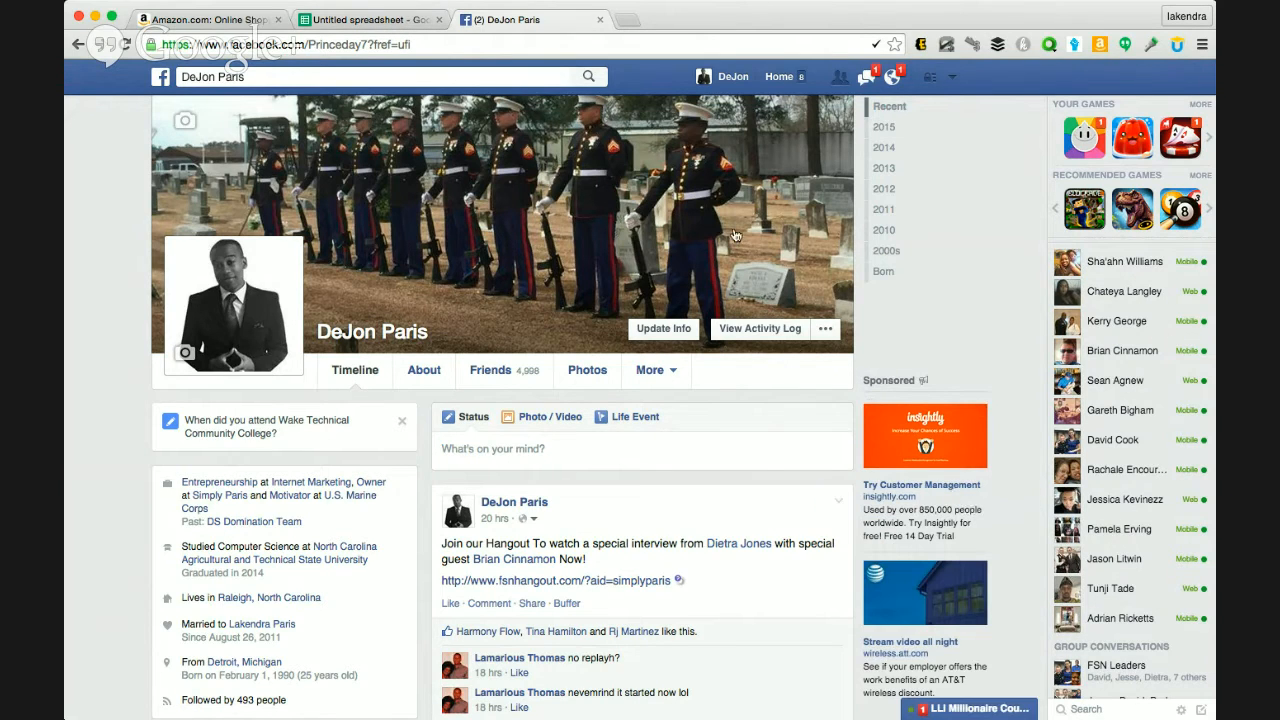
click(397, 20)
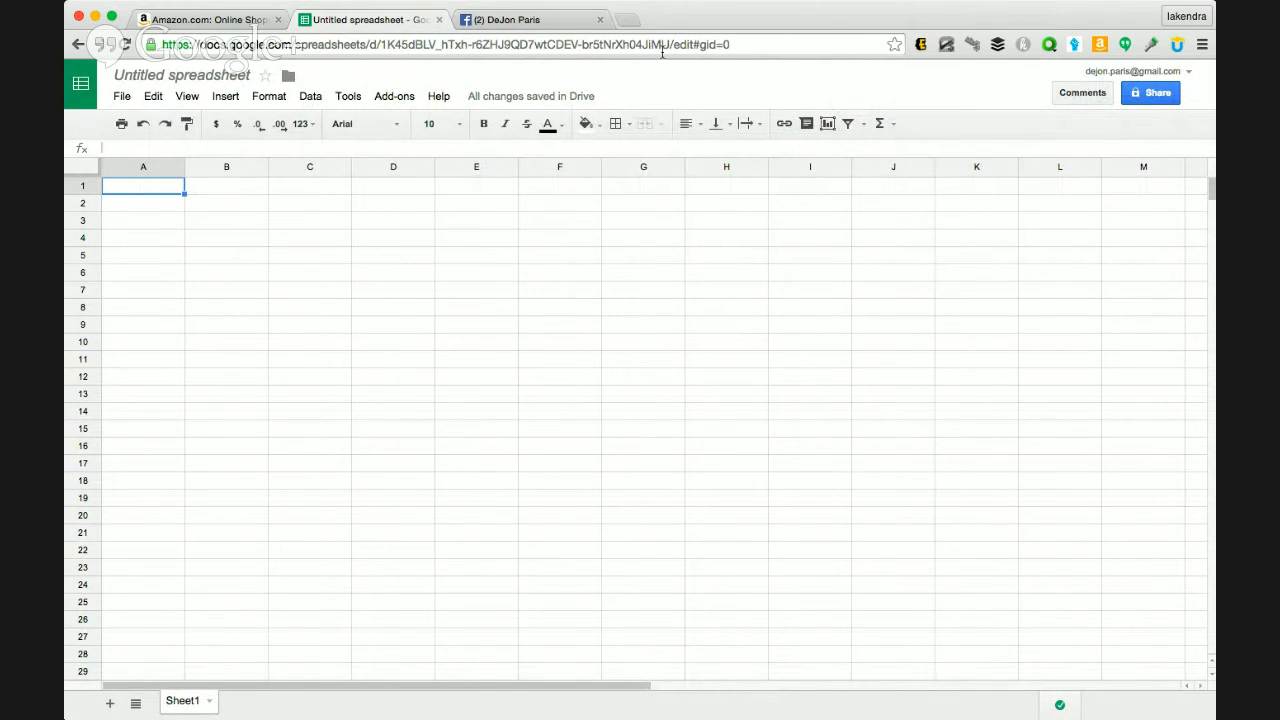
click(626, 20)
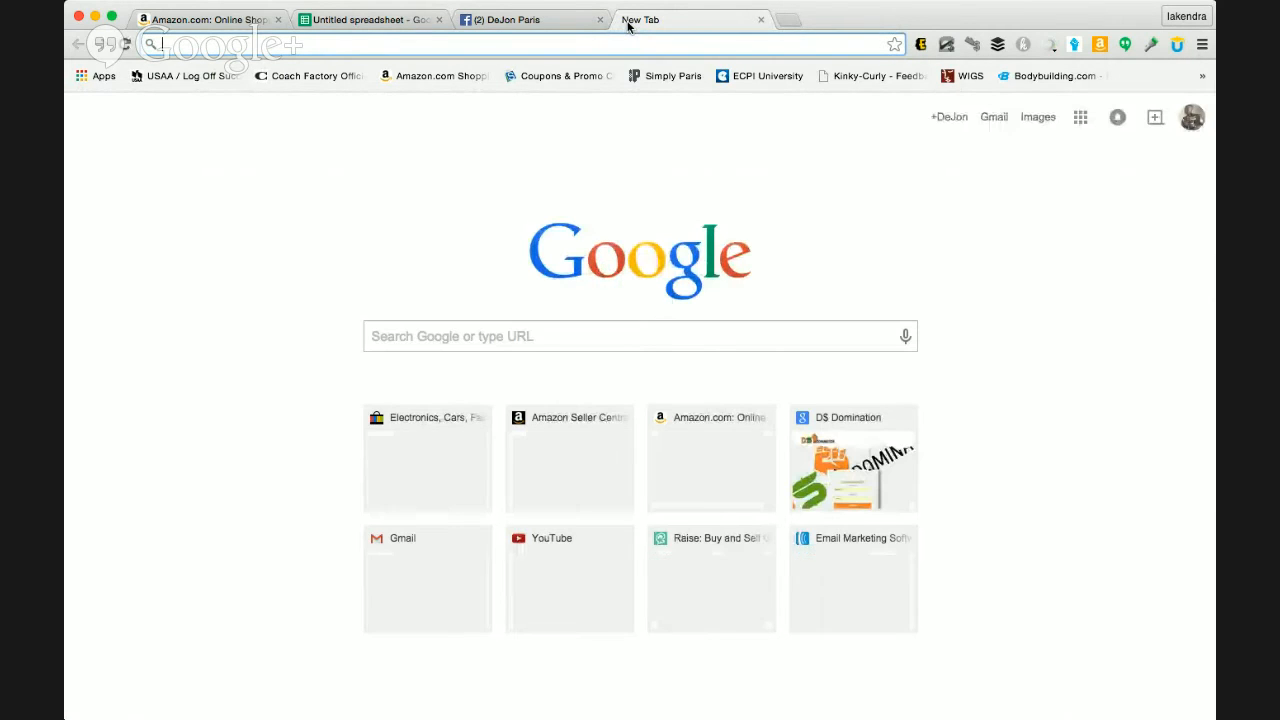
text(docs.google.com)
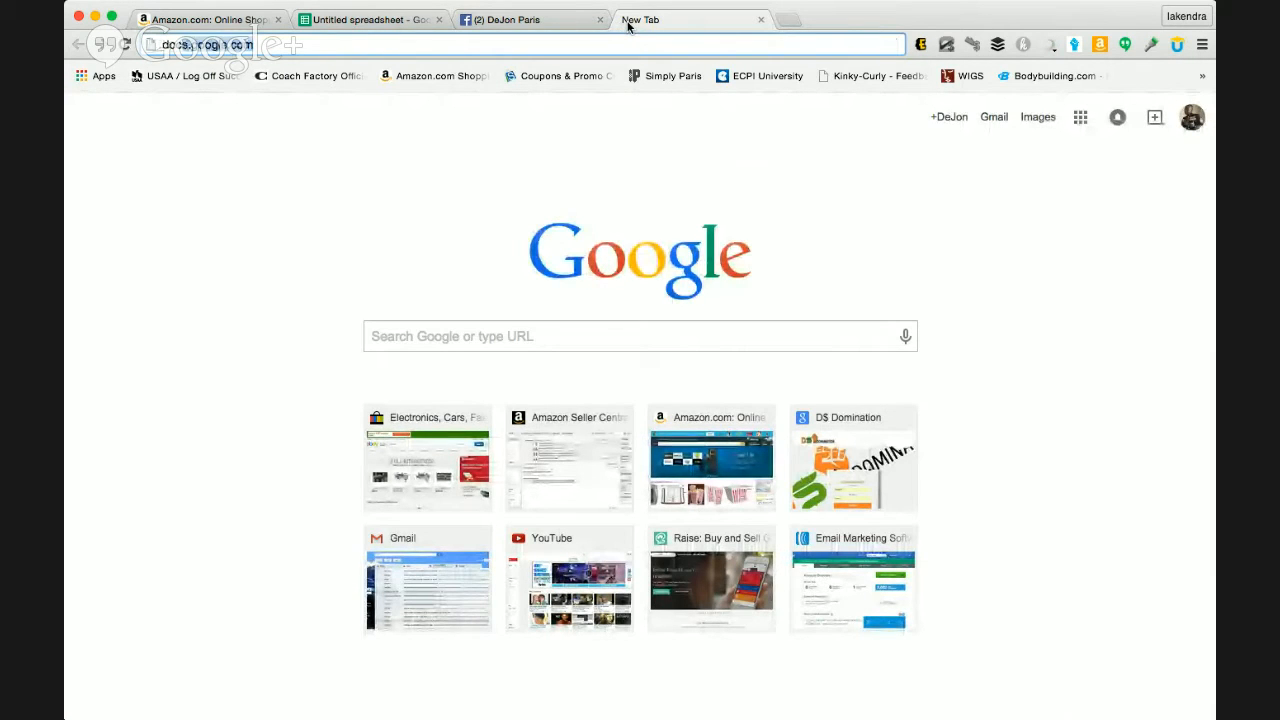
click(410, 43)
key(Return)
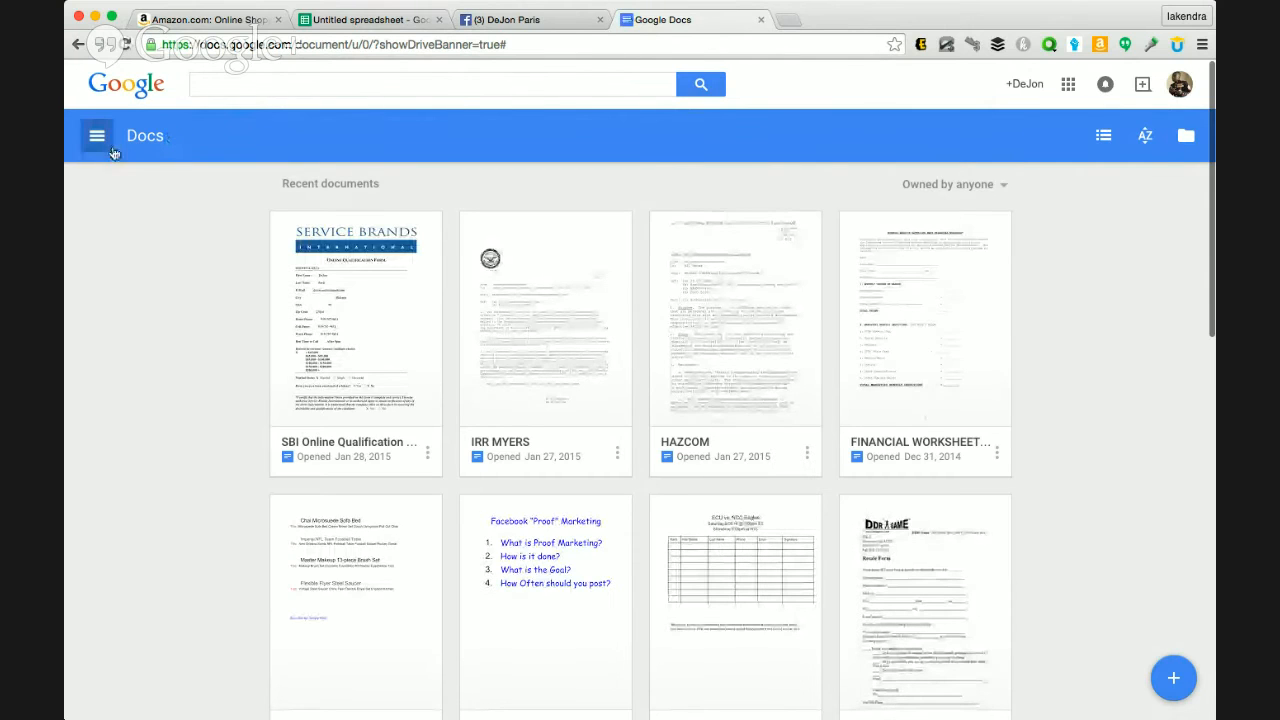
Step: View the Google Docs main menu with its Sheets entry and close the Docs page to return to the untitled spreadsheet
click(97, 142)
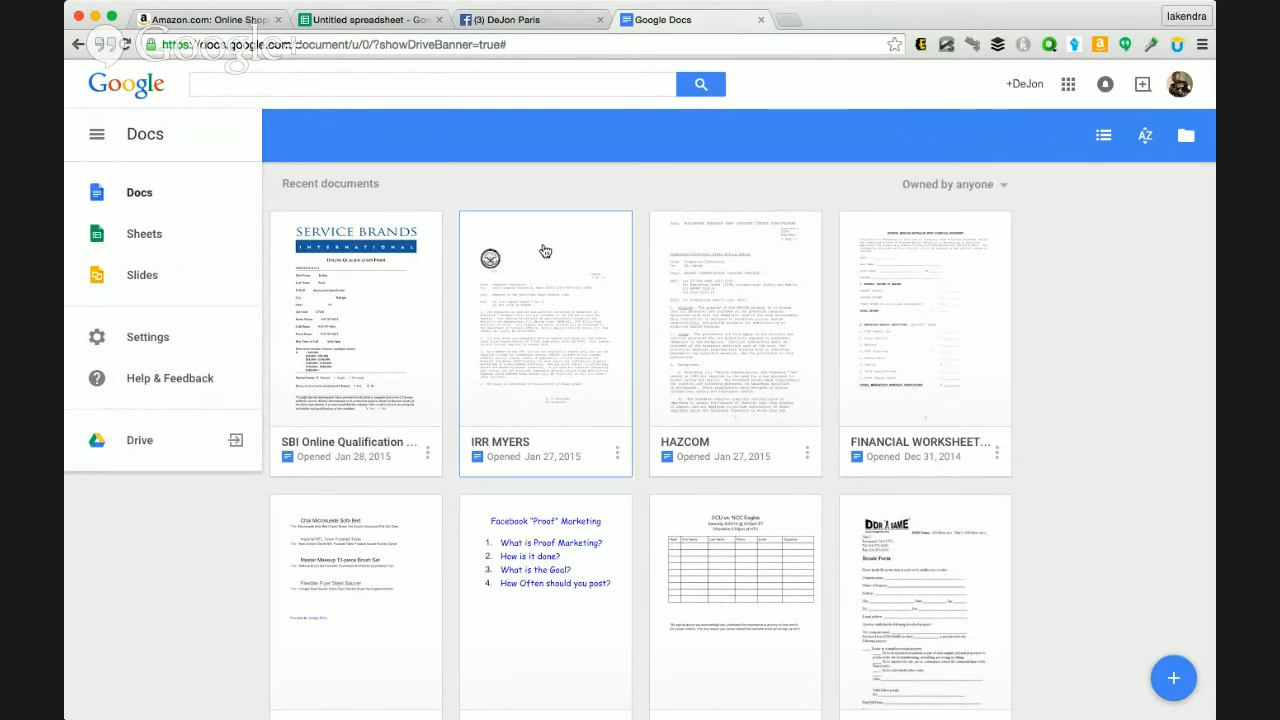
click(1062, 323)
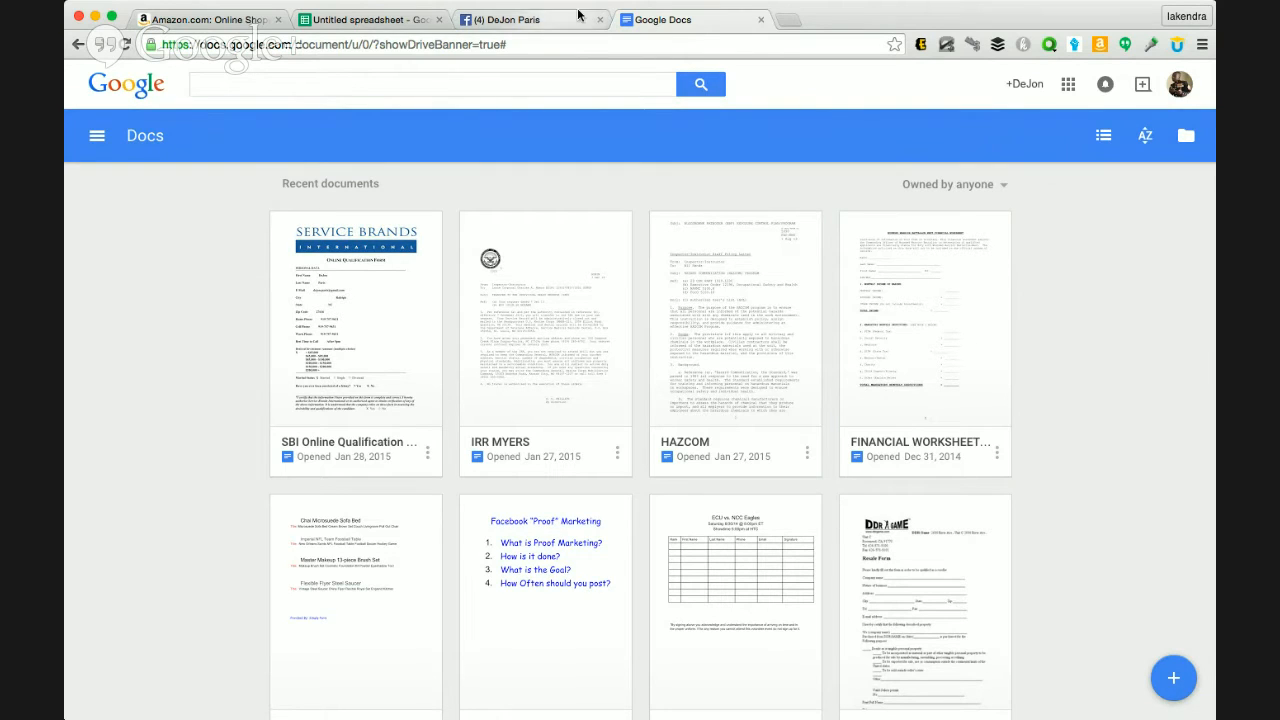
click(761, 20)
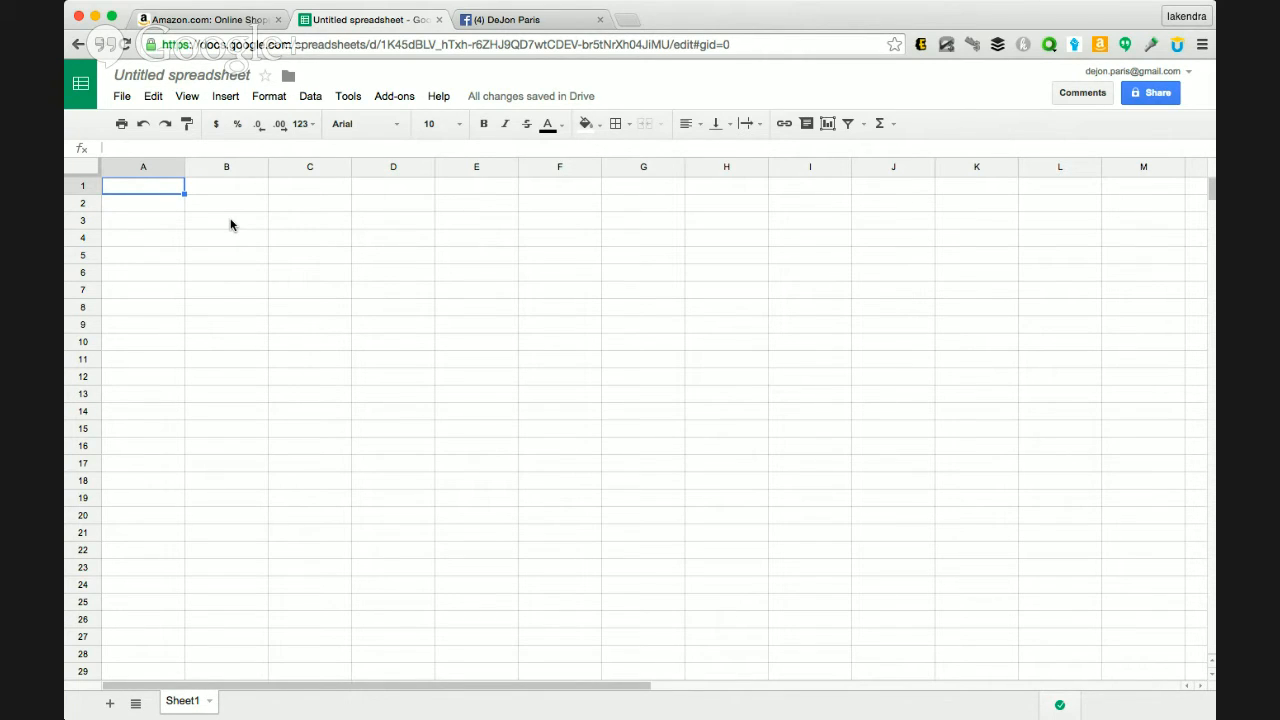
Step: Enter the date 4/1/2015 in cell A1 and set its font size to 24
text(4/1/2015)
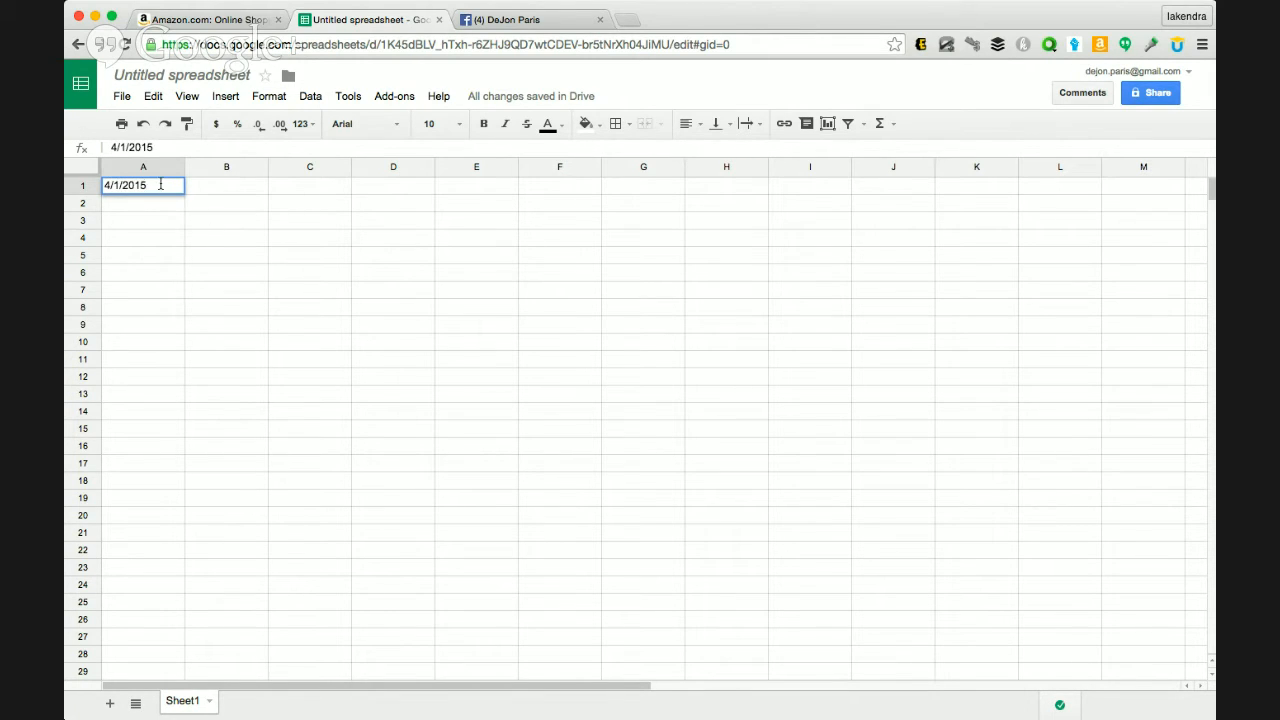
drag(160, 184, 100, 184)
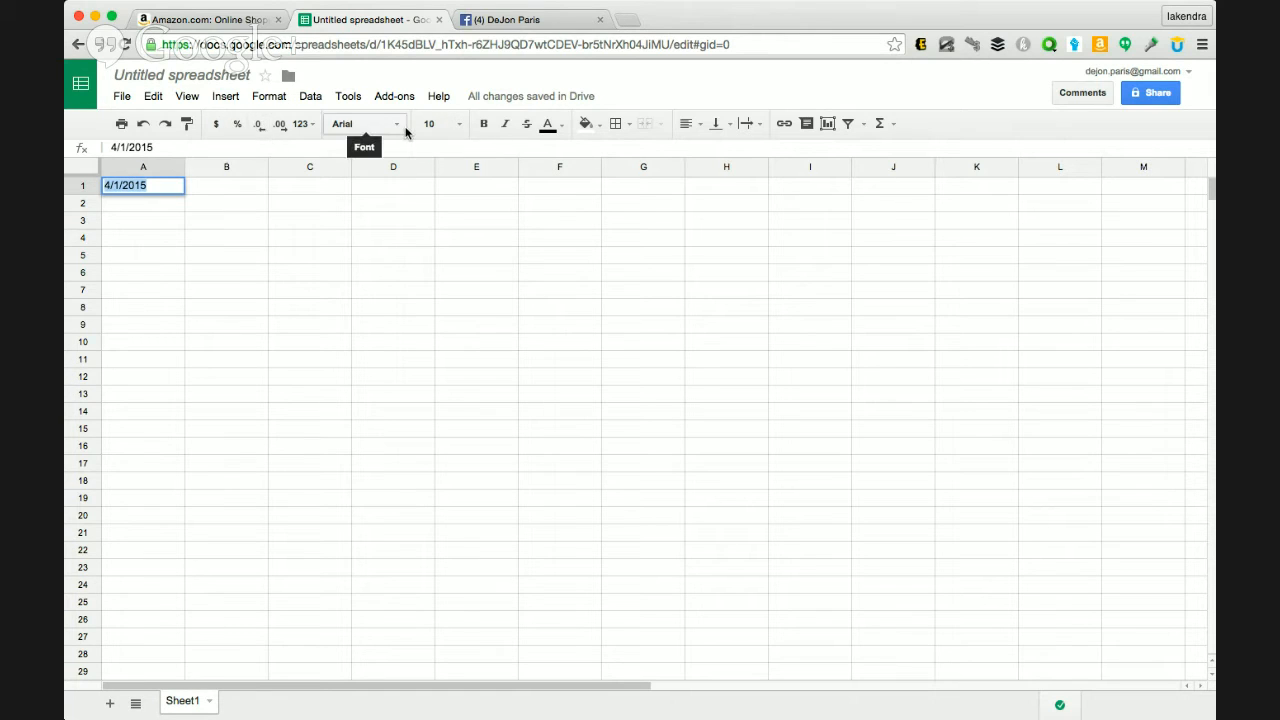
click(400, 124)
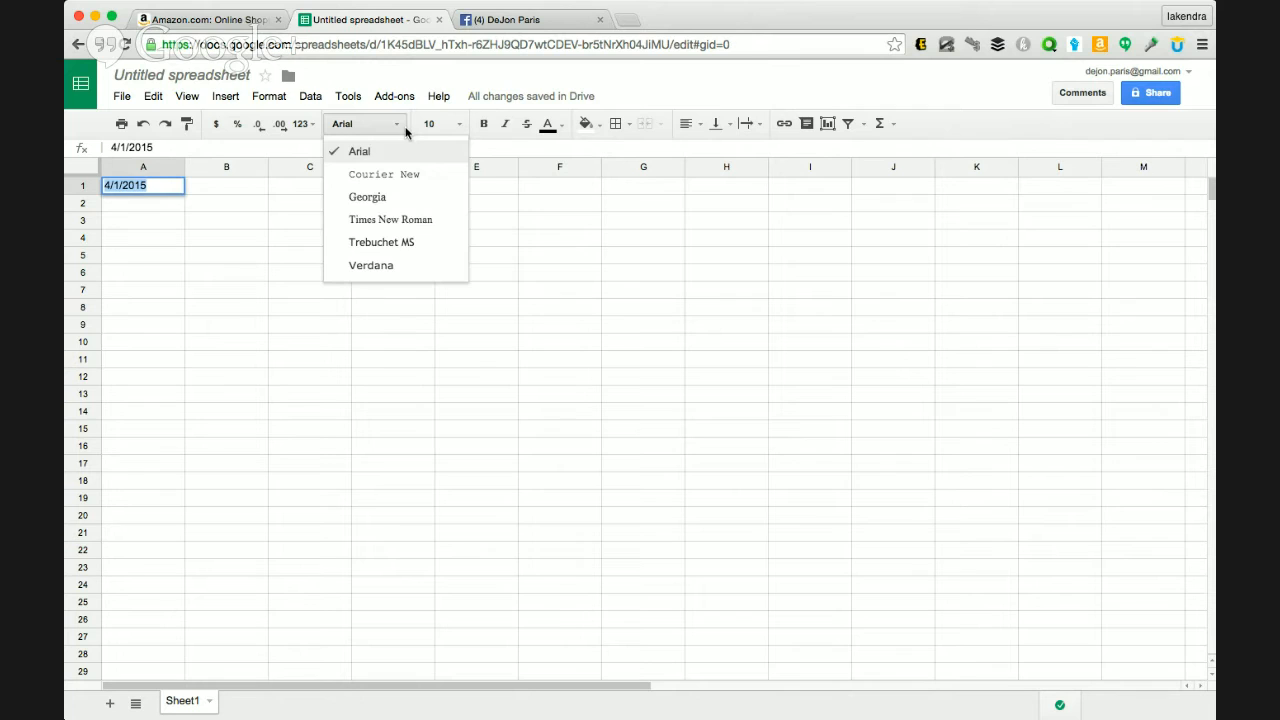
click(438, 124)
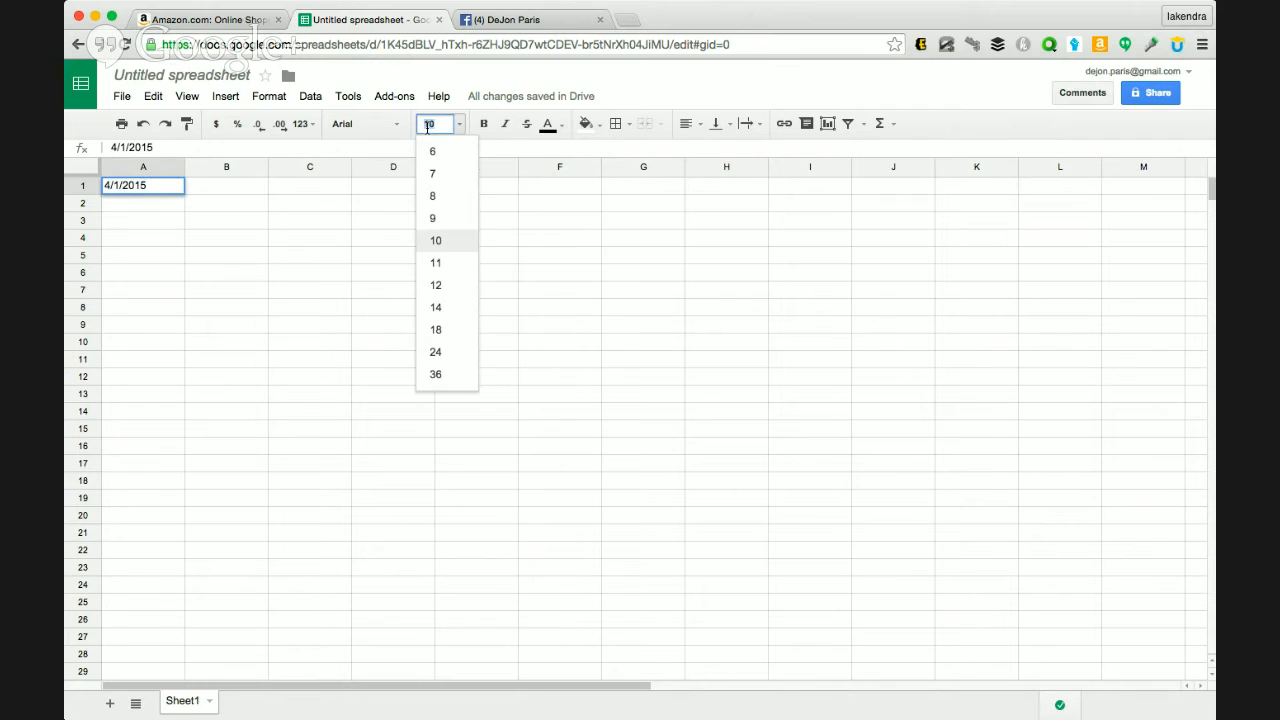
click(450, 360)
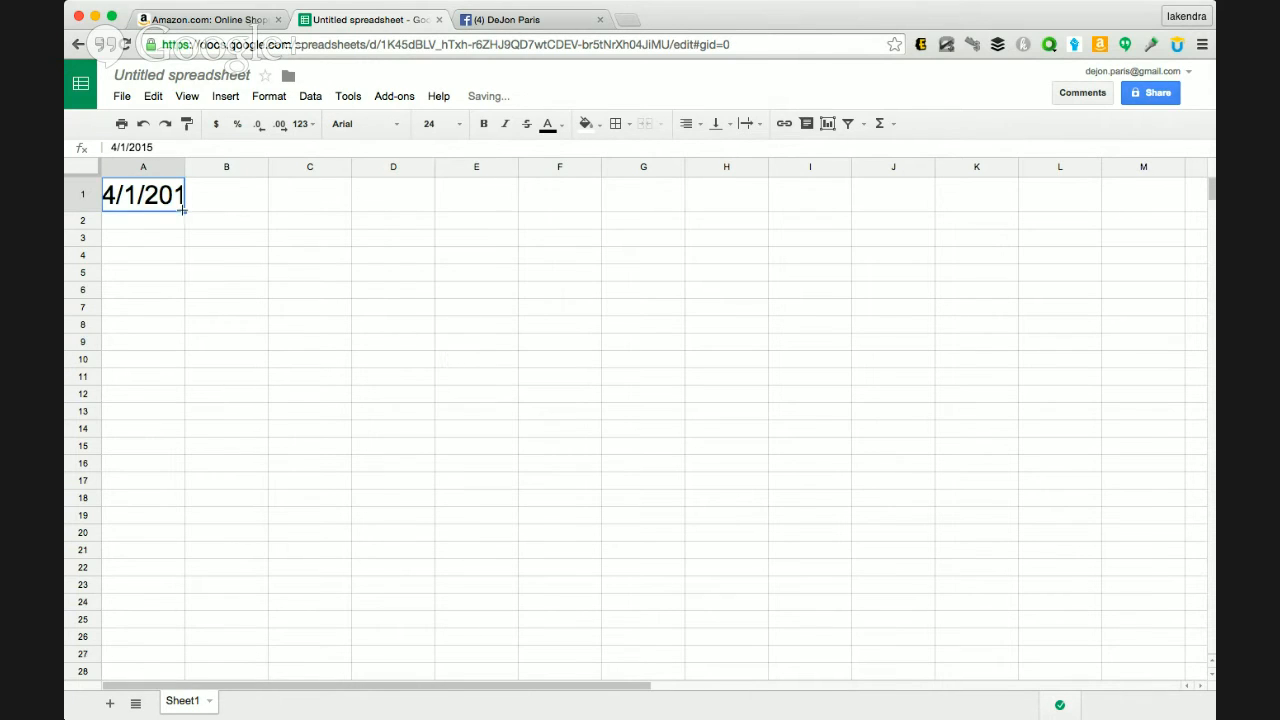
Step: Fill the date in A1 down to A3 and undo the fill
drag(183, 208, 273, 234)
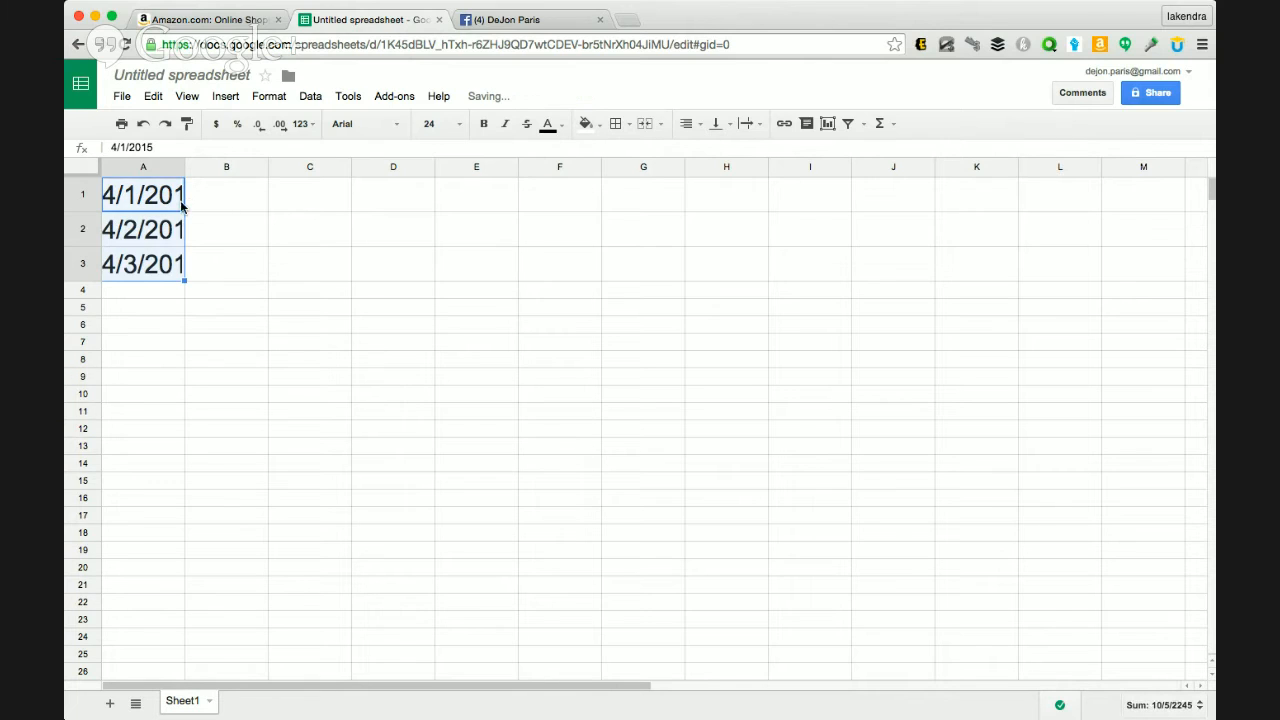
key(super+z)
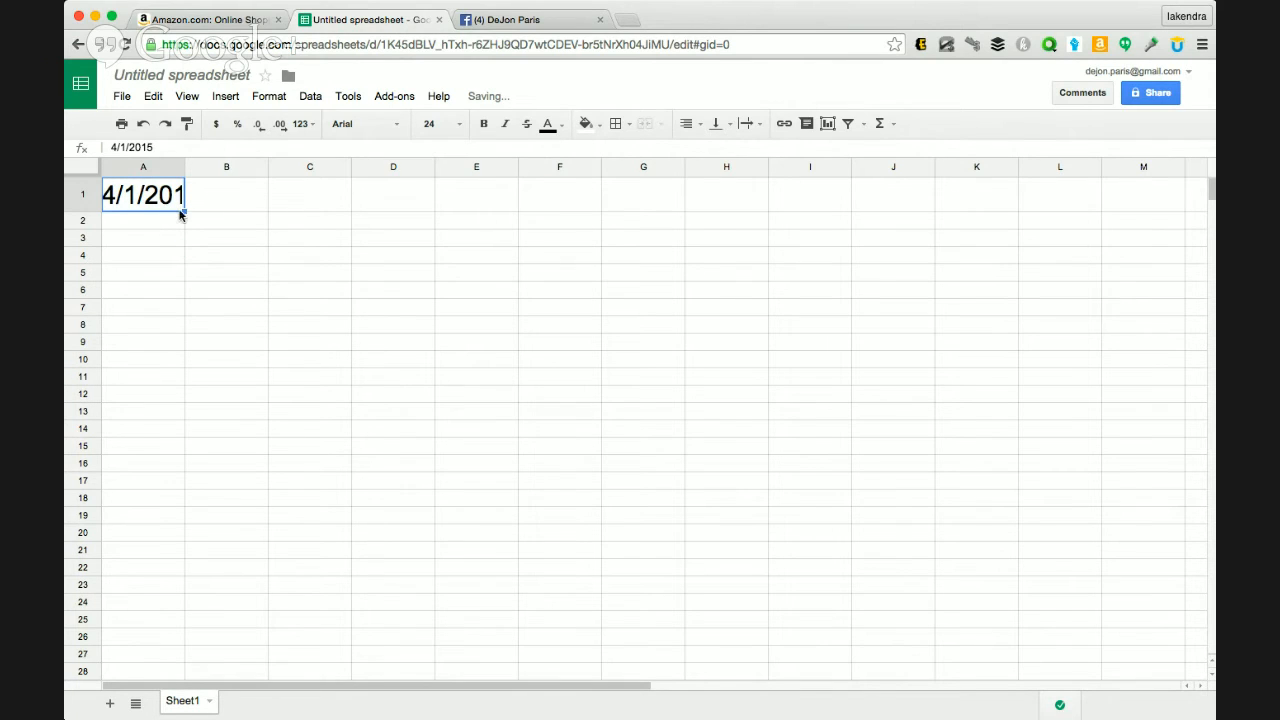
click(191, 200)
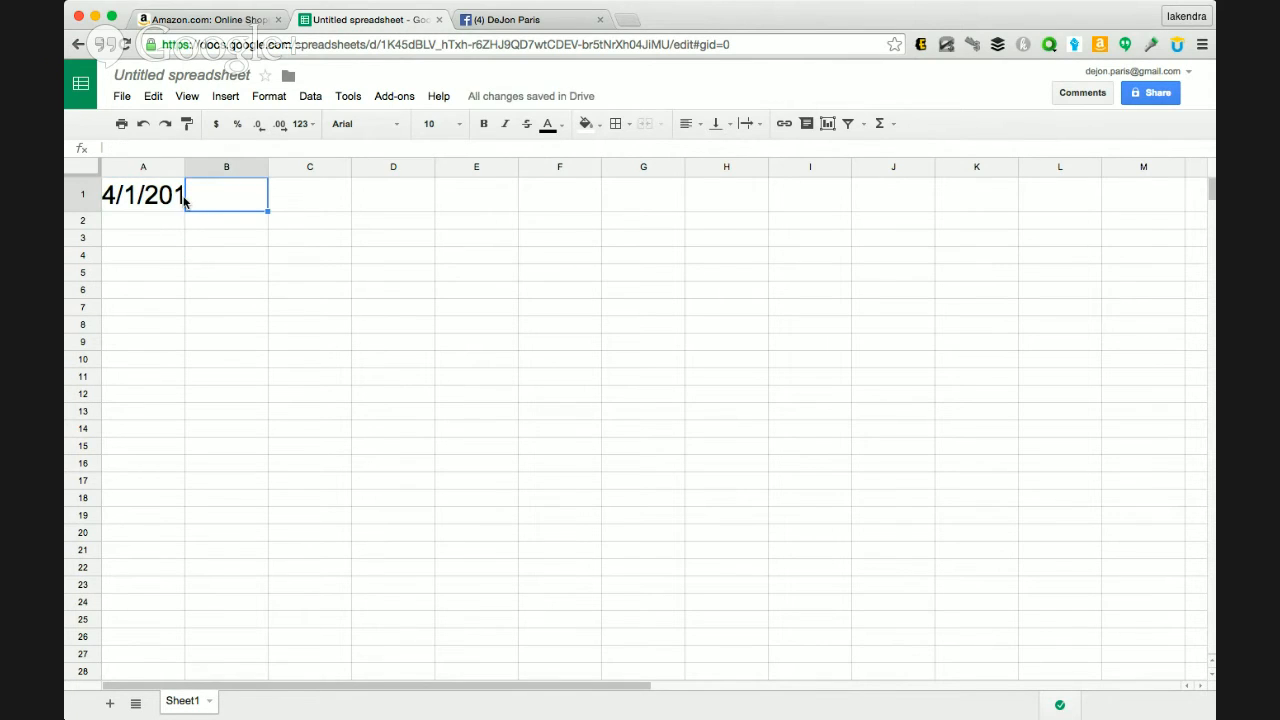
click(182, 200)
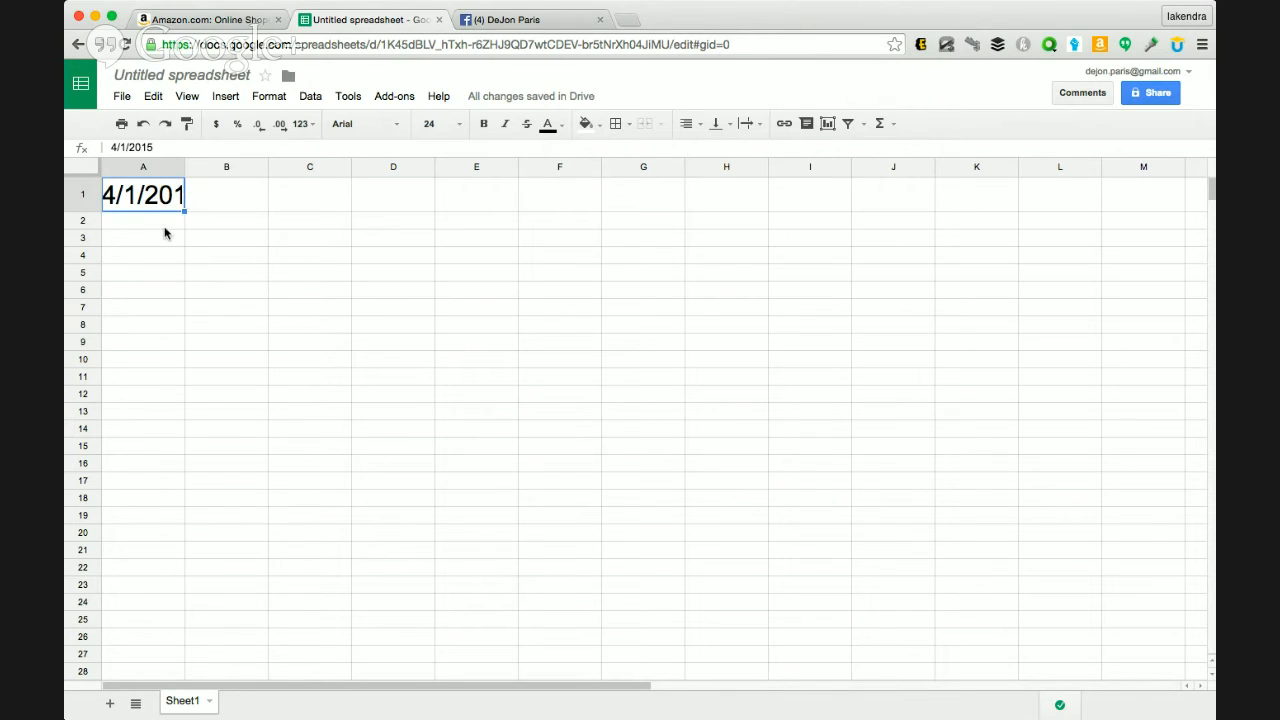
click(165, 226)
click(127, 146)
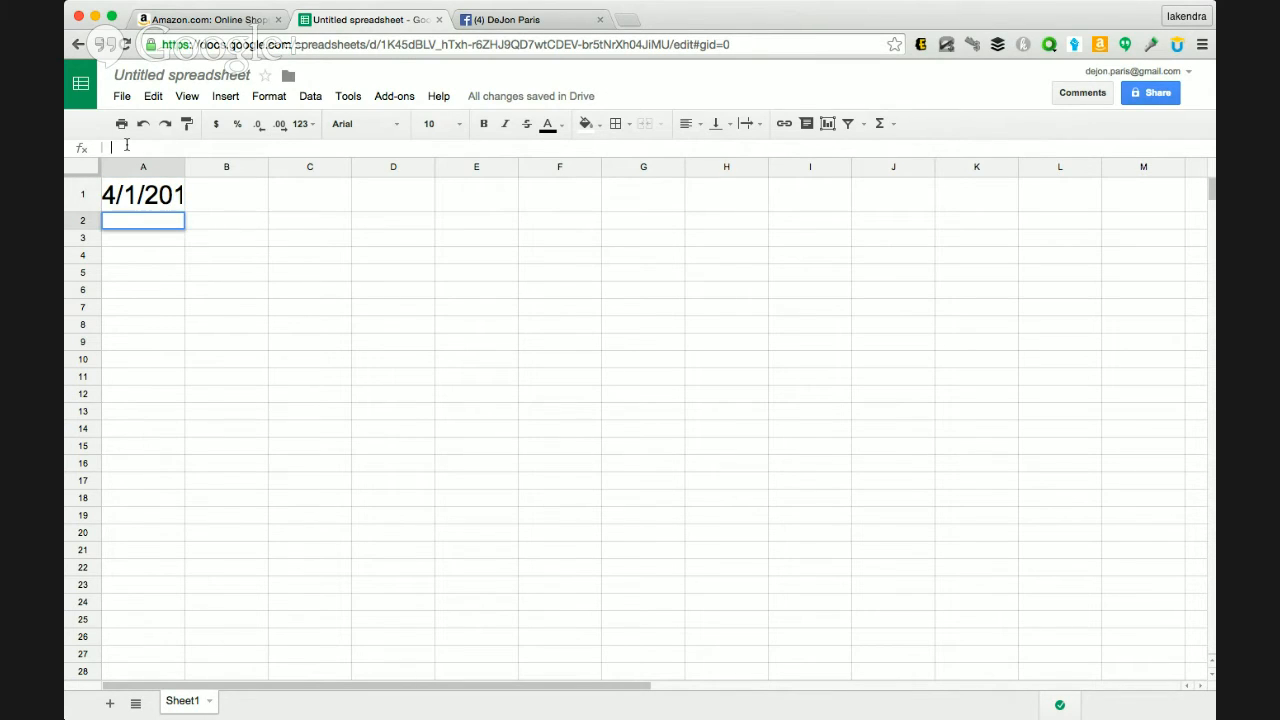
Step: Reduce the font size of the date in cell A1 to 18
click(166, 194)
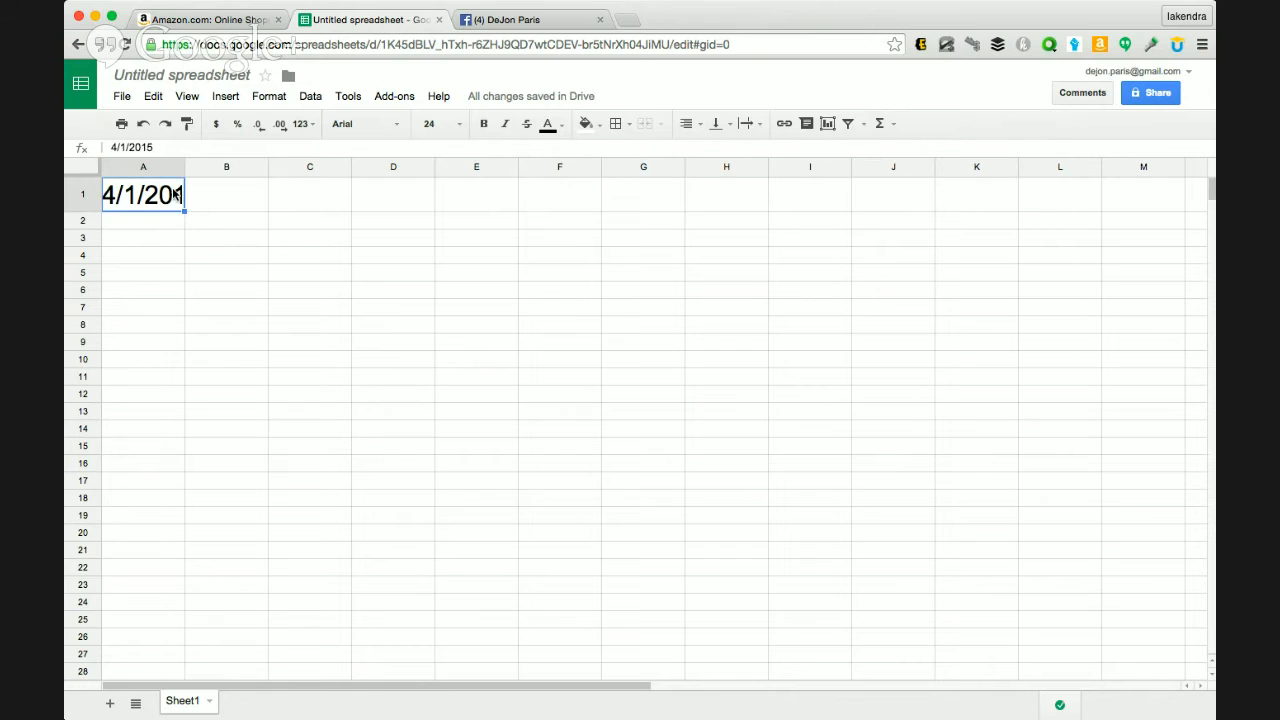
click(459, 124)
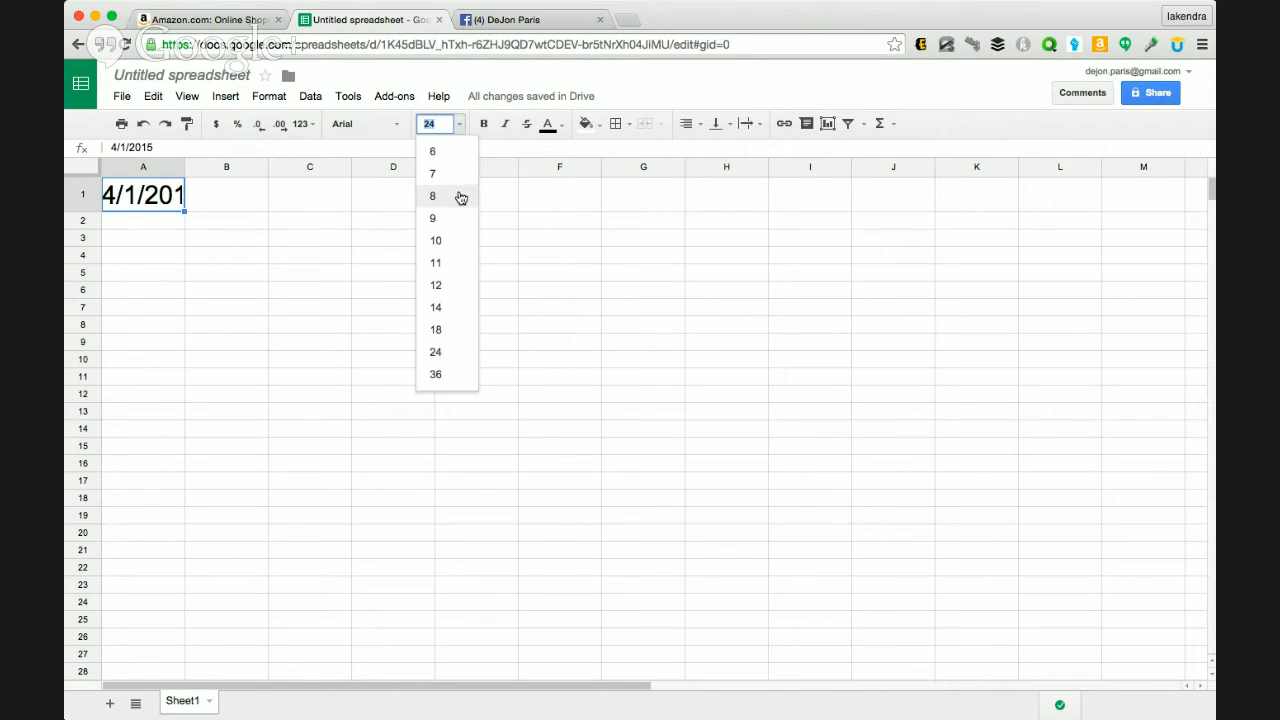
click(453, 328)
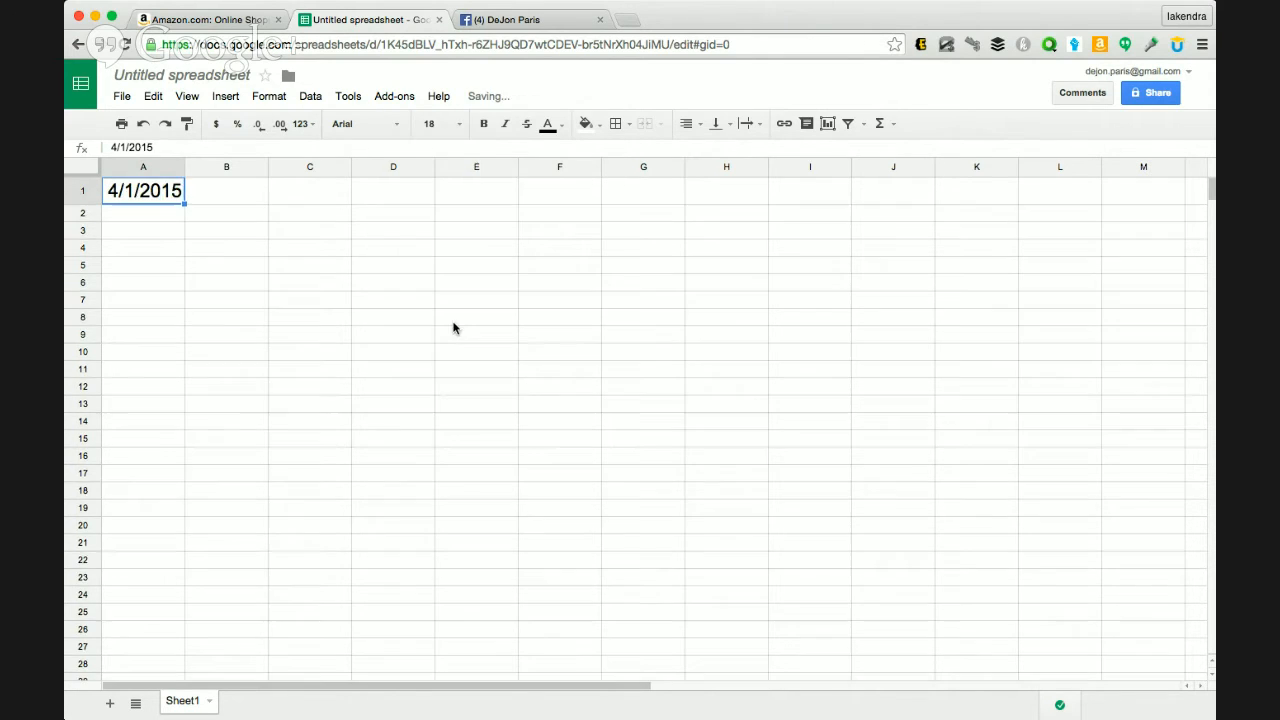
click(162, 213)
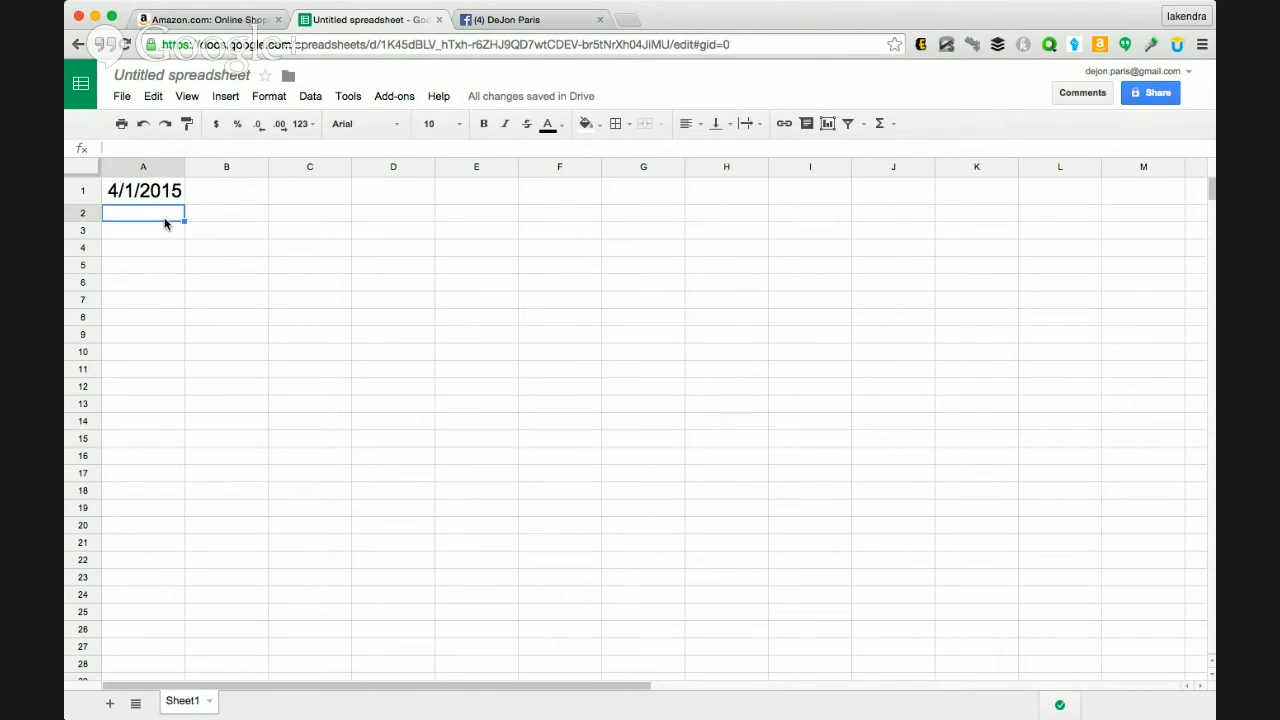
click(152, 238)
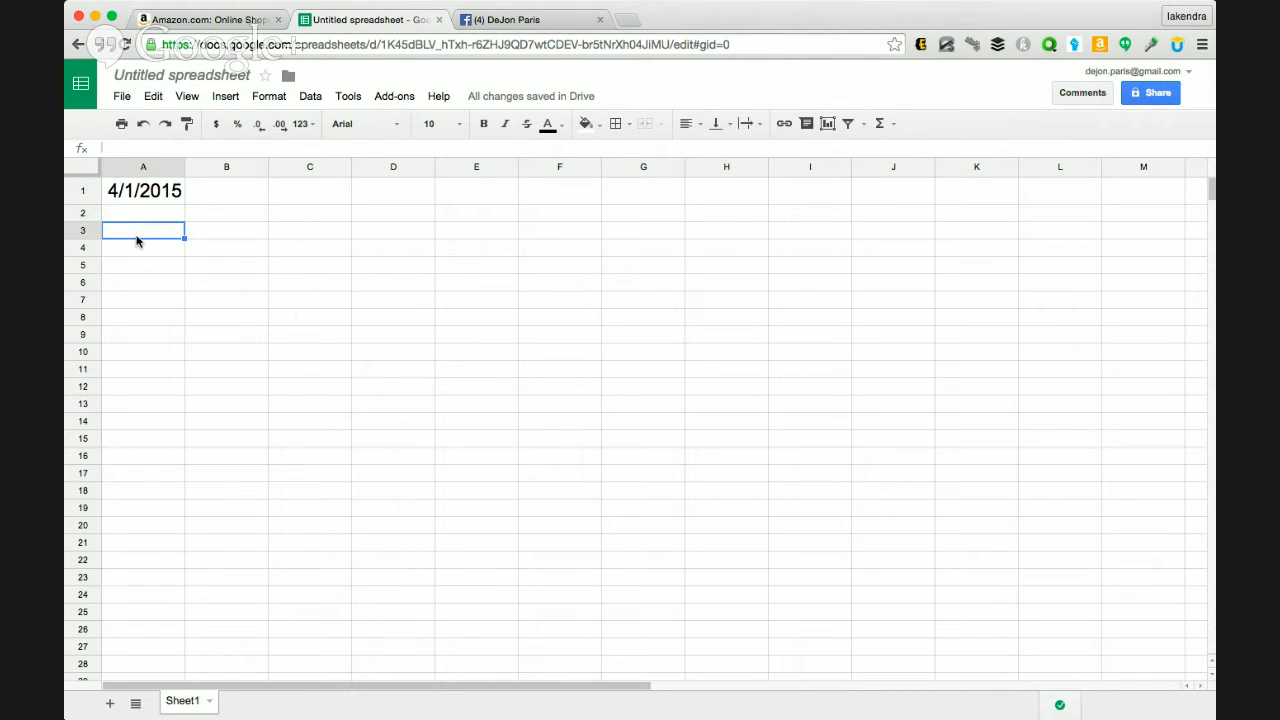
Step: Switch to the Amazon page and search all departments for "elmo"
click(184, 20)
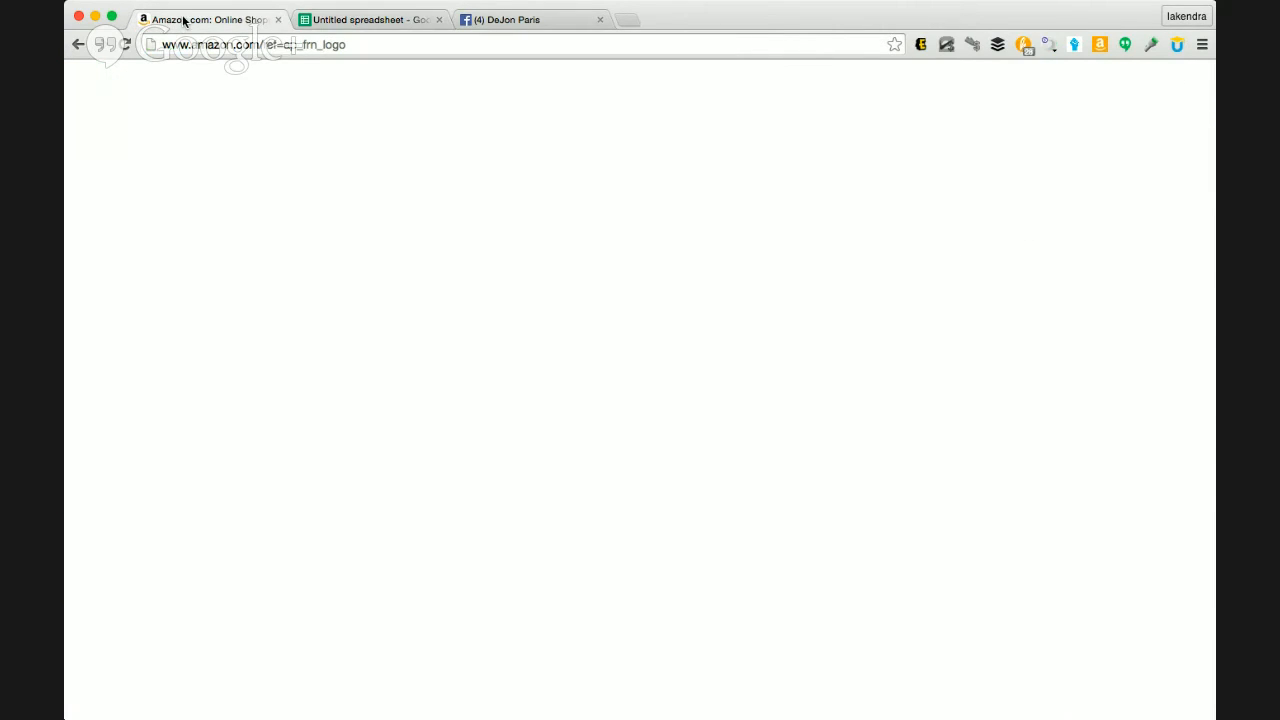
click(396, 118)
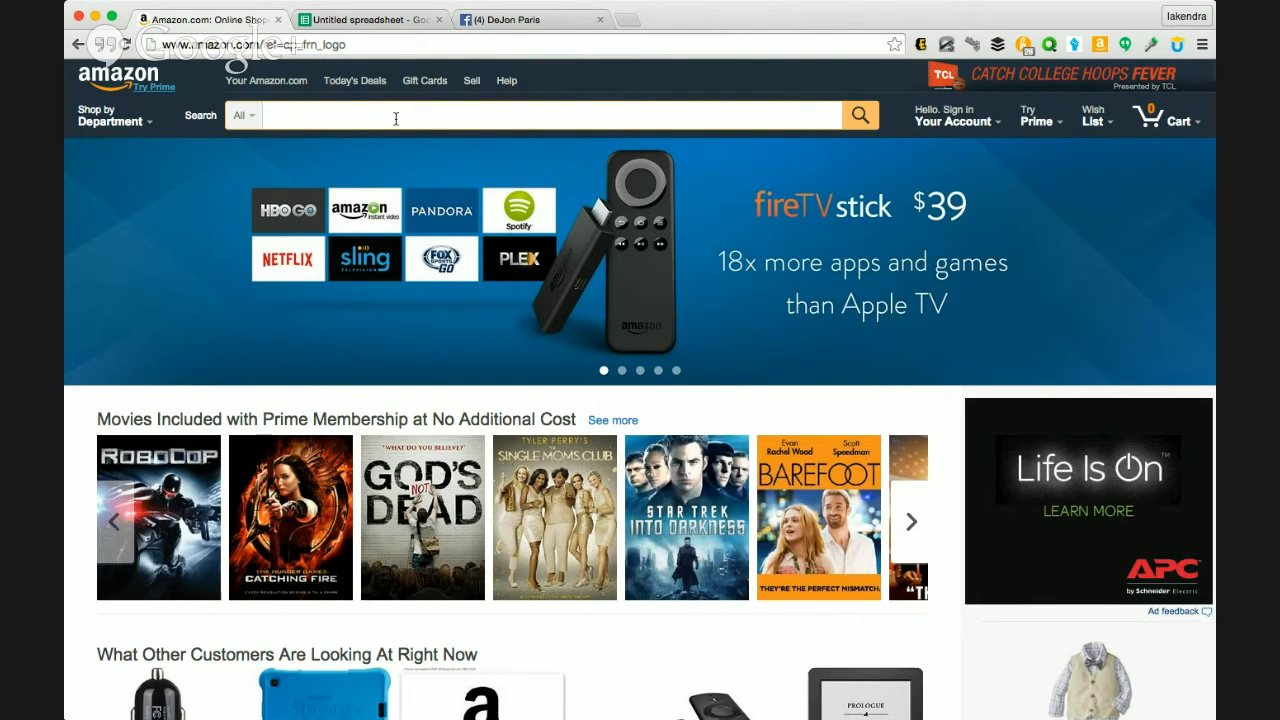
text(elmo)
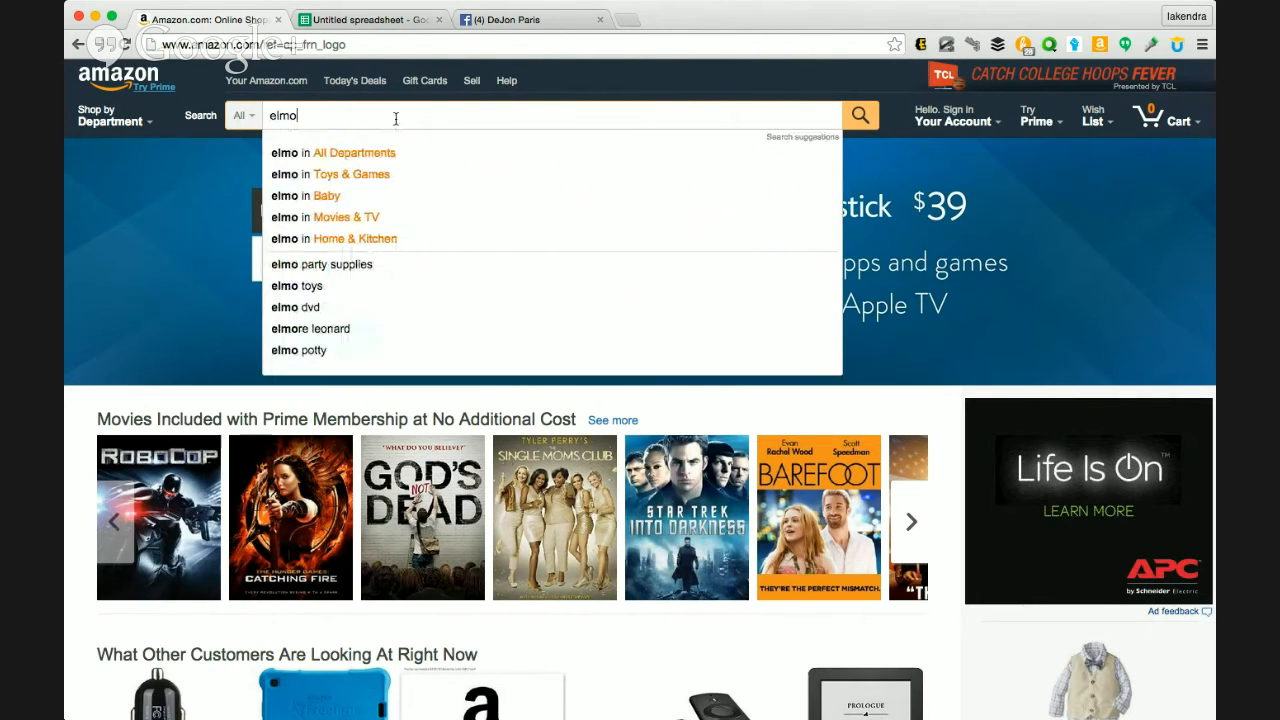
key(Return)
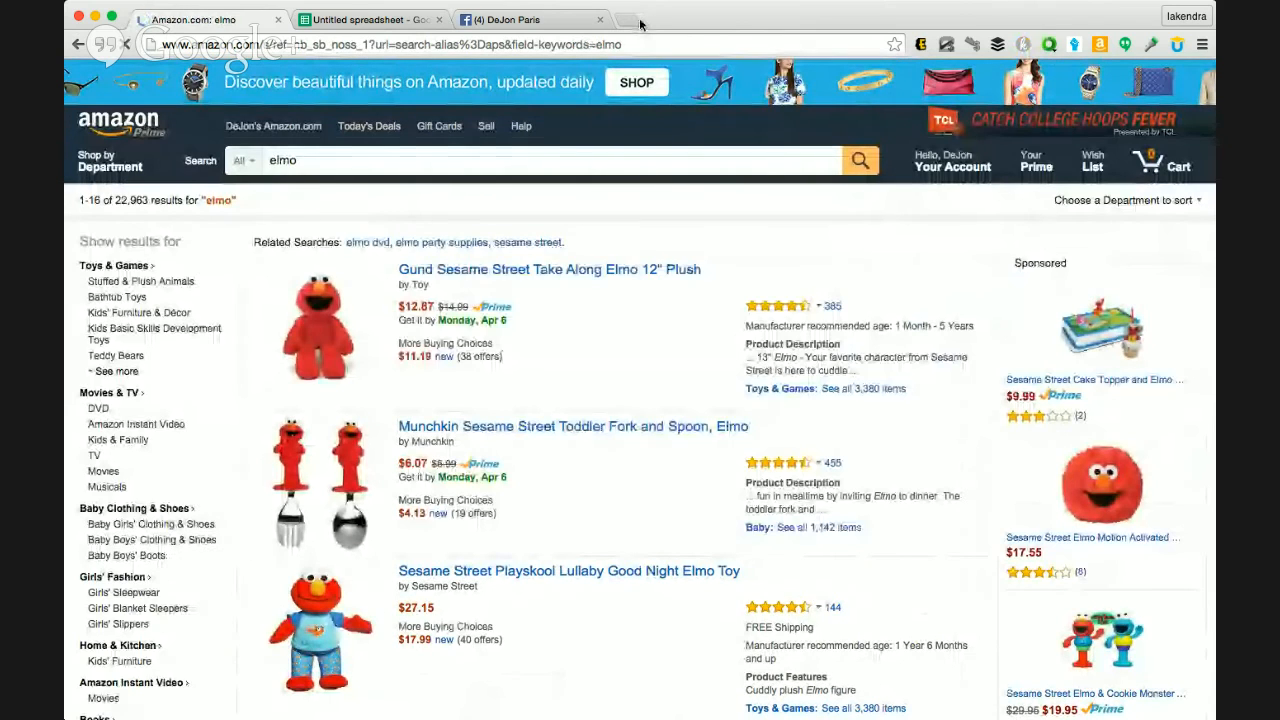
Step: Open a new browser tab and try entering a google.com address for the link shortener
click(627, 20)
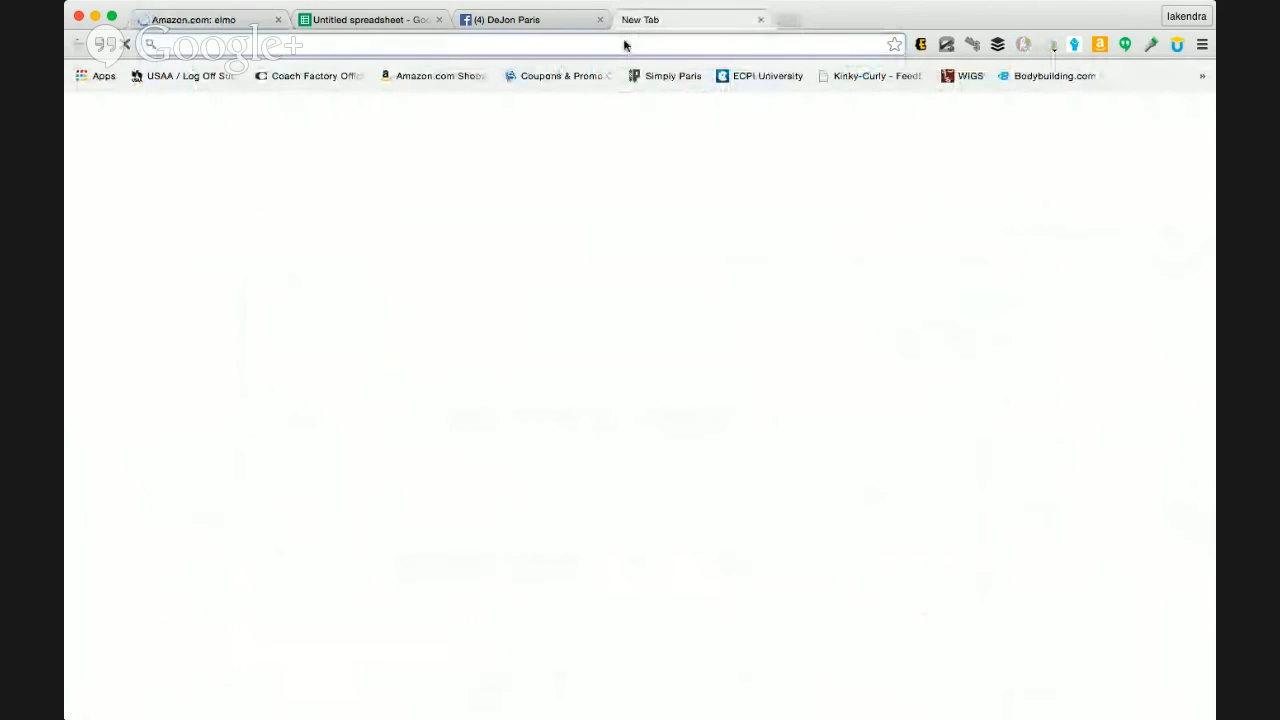
text(google.com)
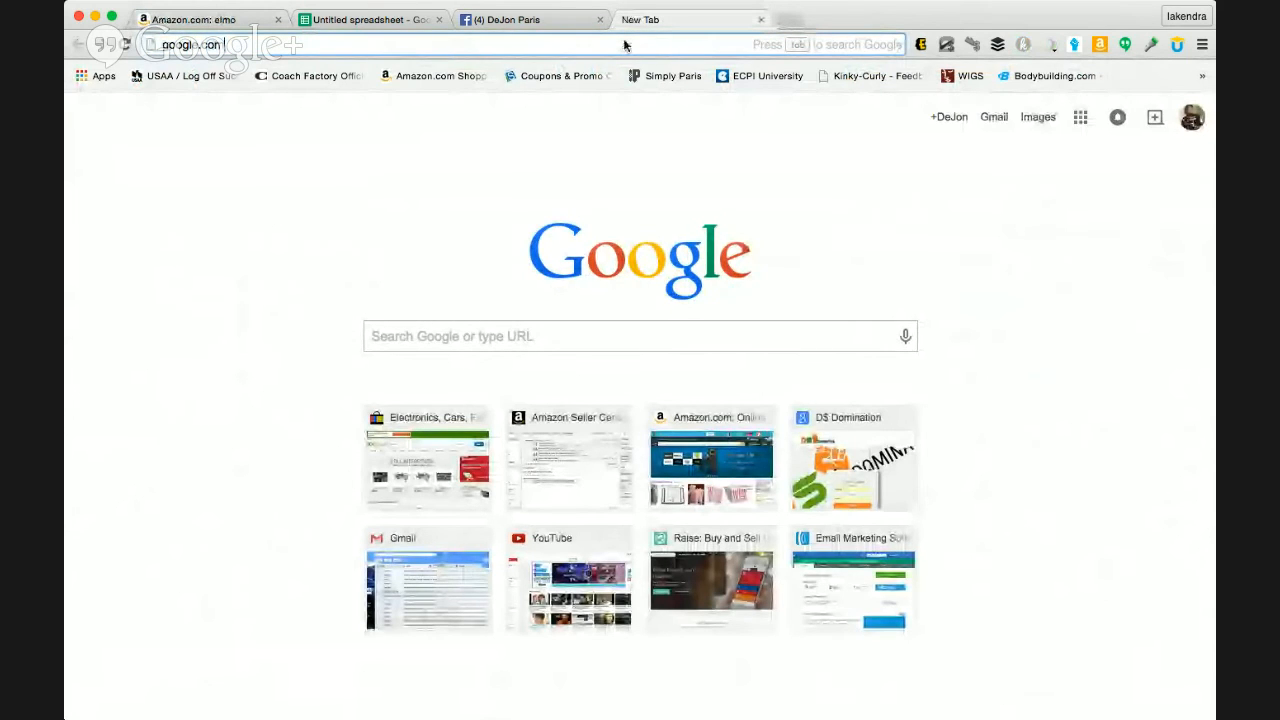
text(/)
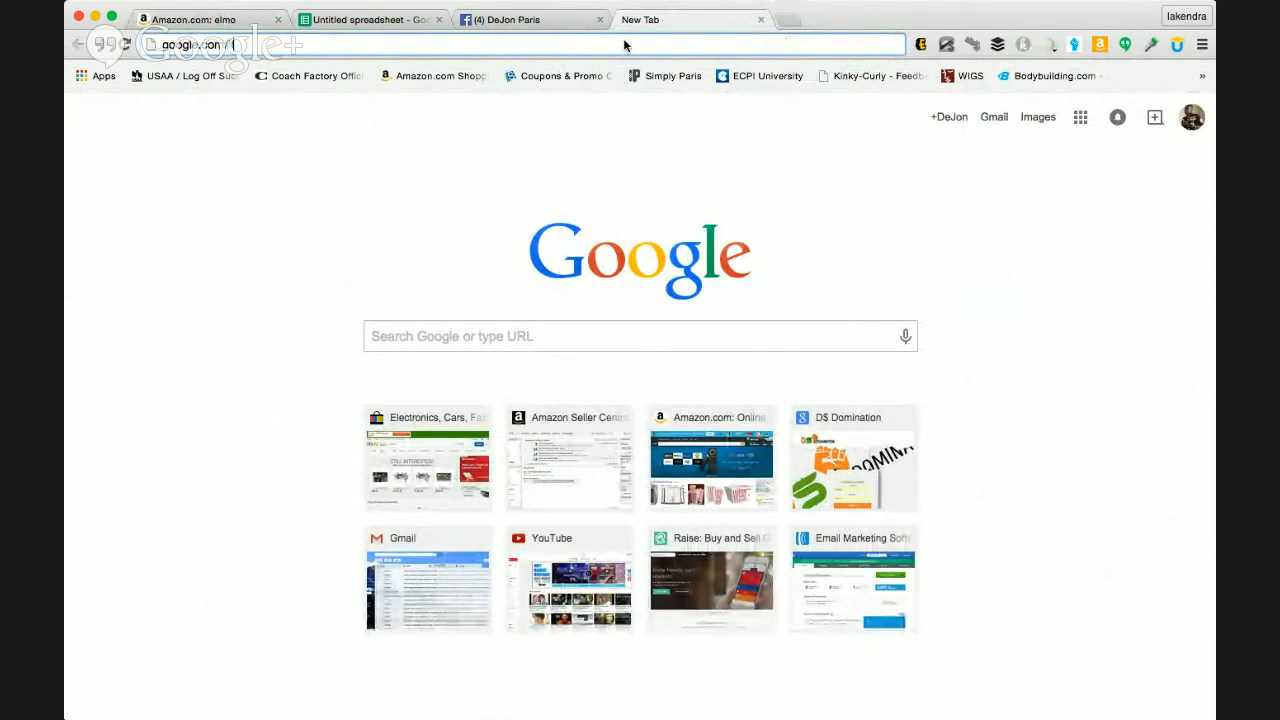
text(in)
key(BackSpace)
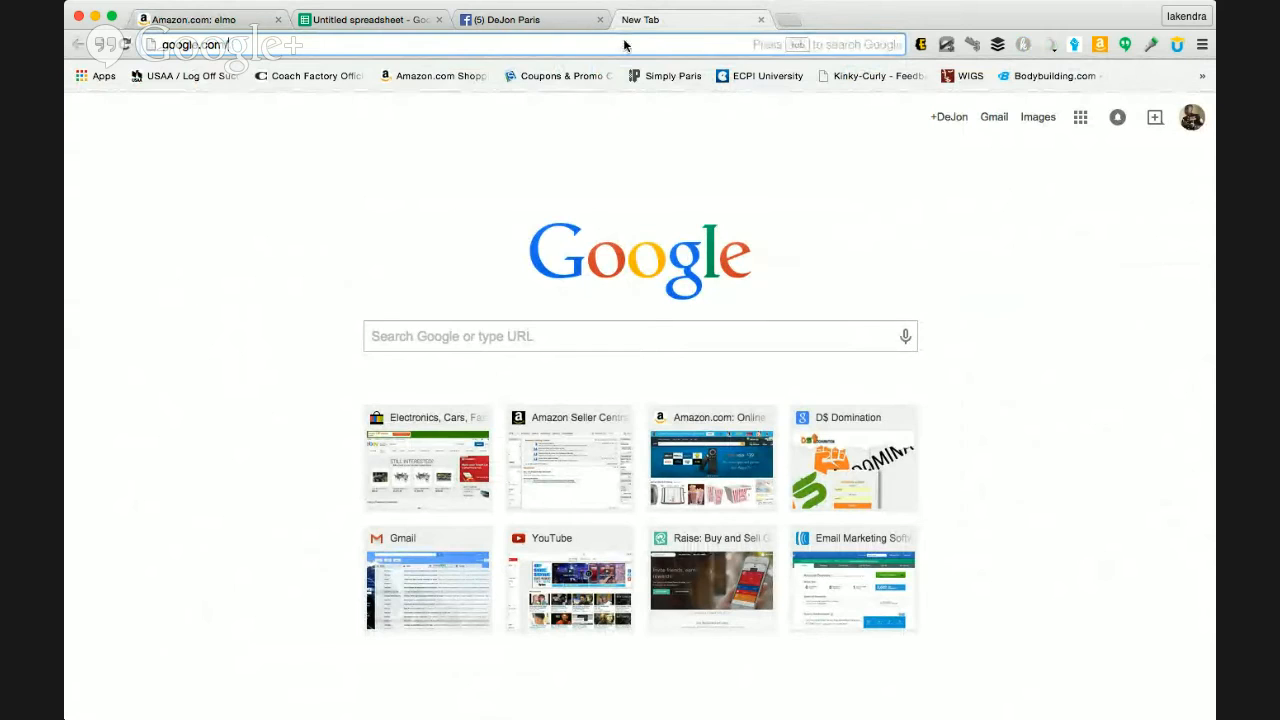
text(sh)
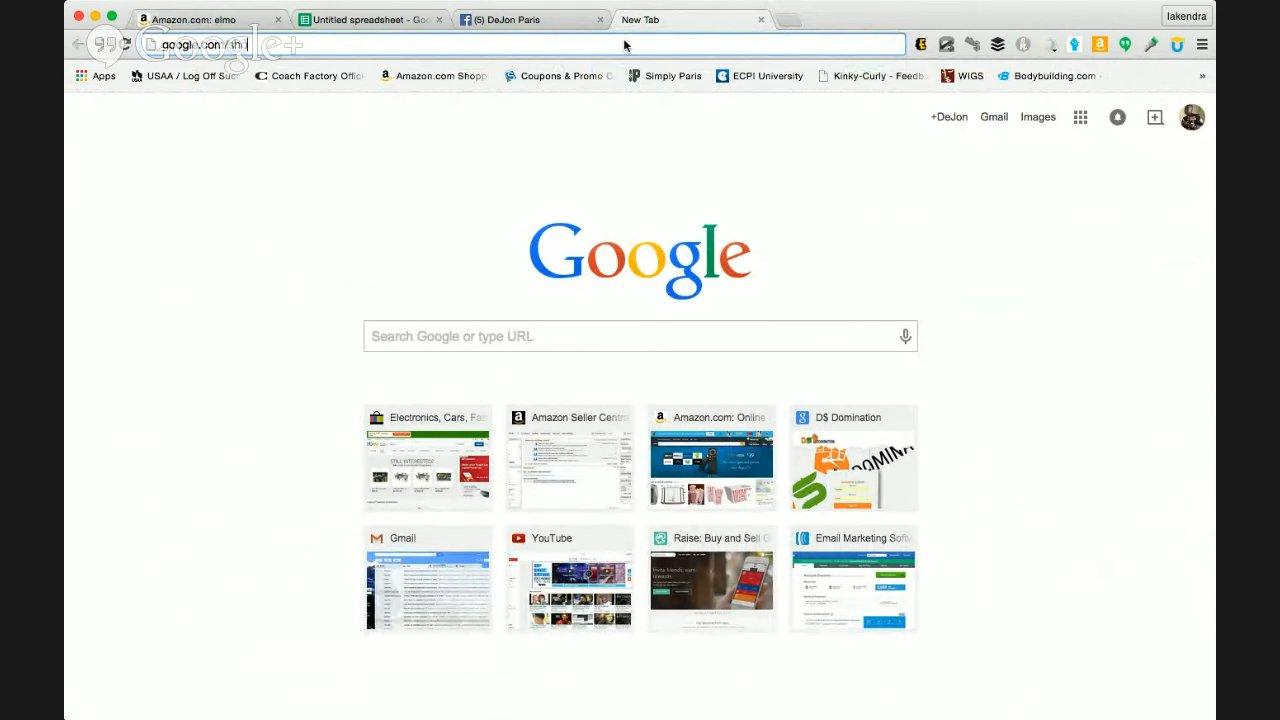
text(ort)
key(BackSpace)
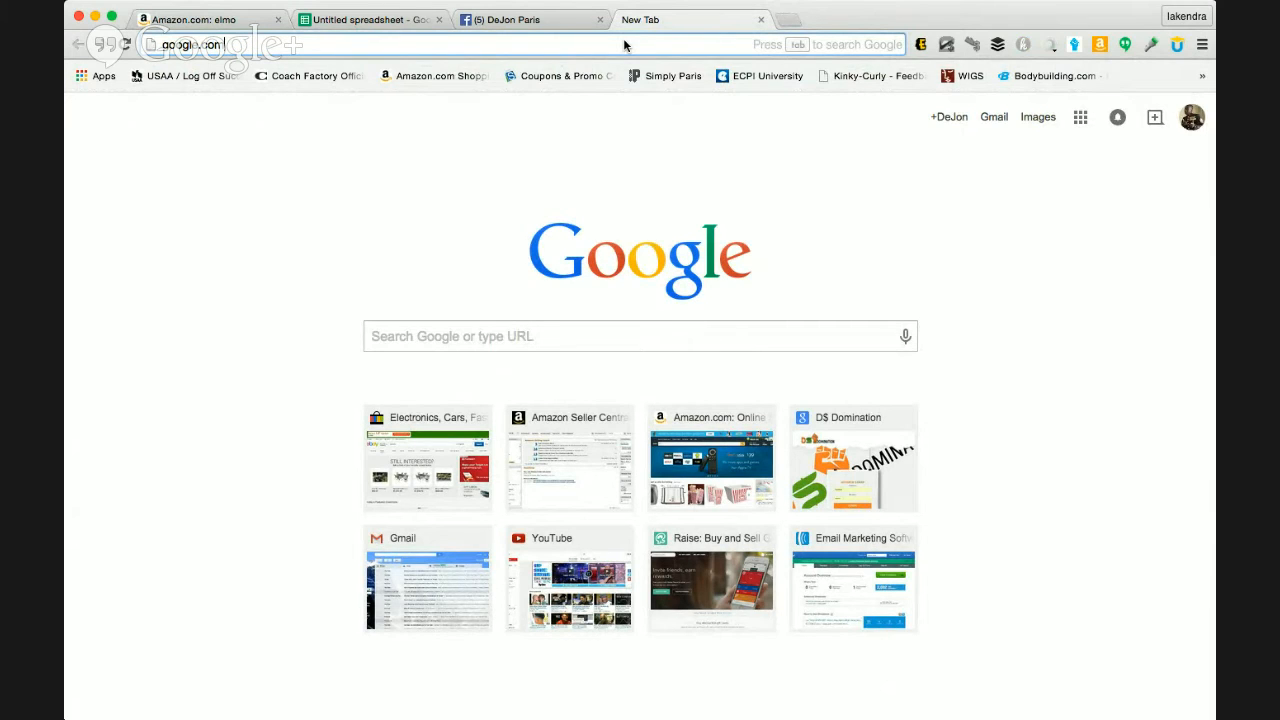
Step: Open the Google URL Shortener site from a search for "google shortener" and place its tab directly after the Amazon tab
click(600, 338)
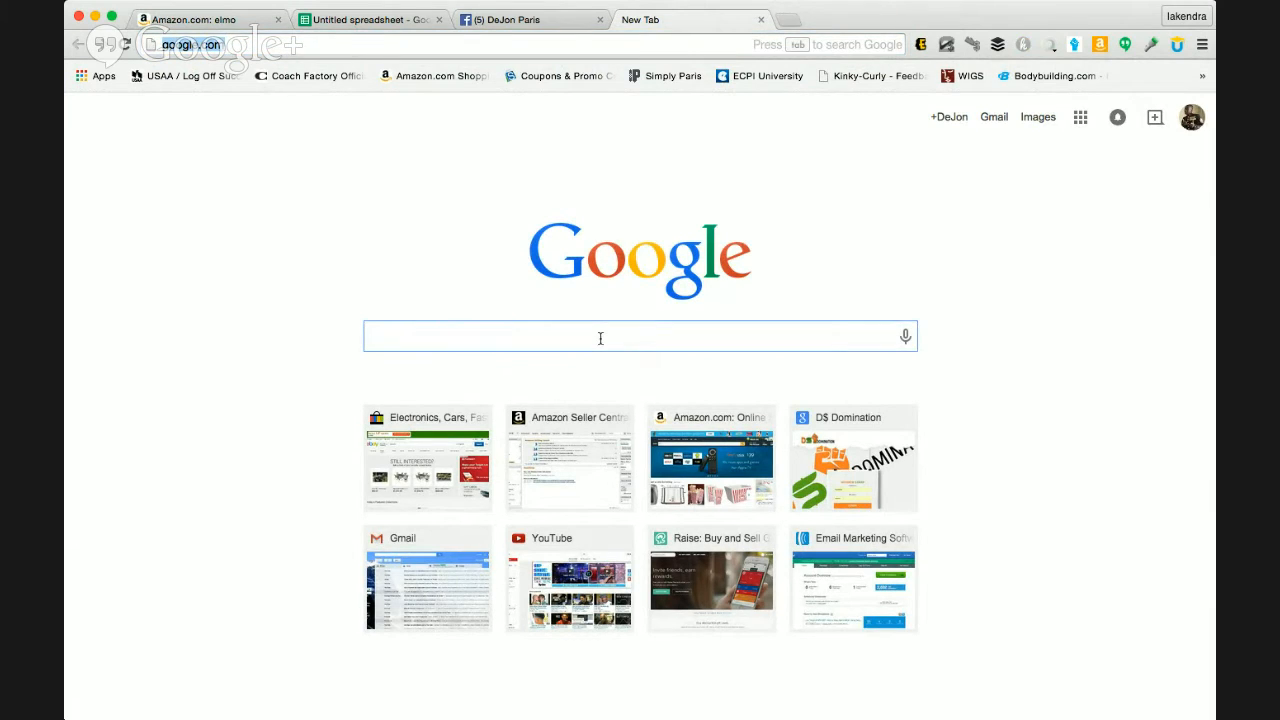
text(googl)
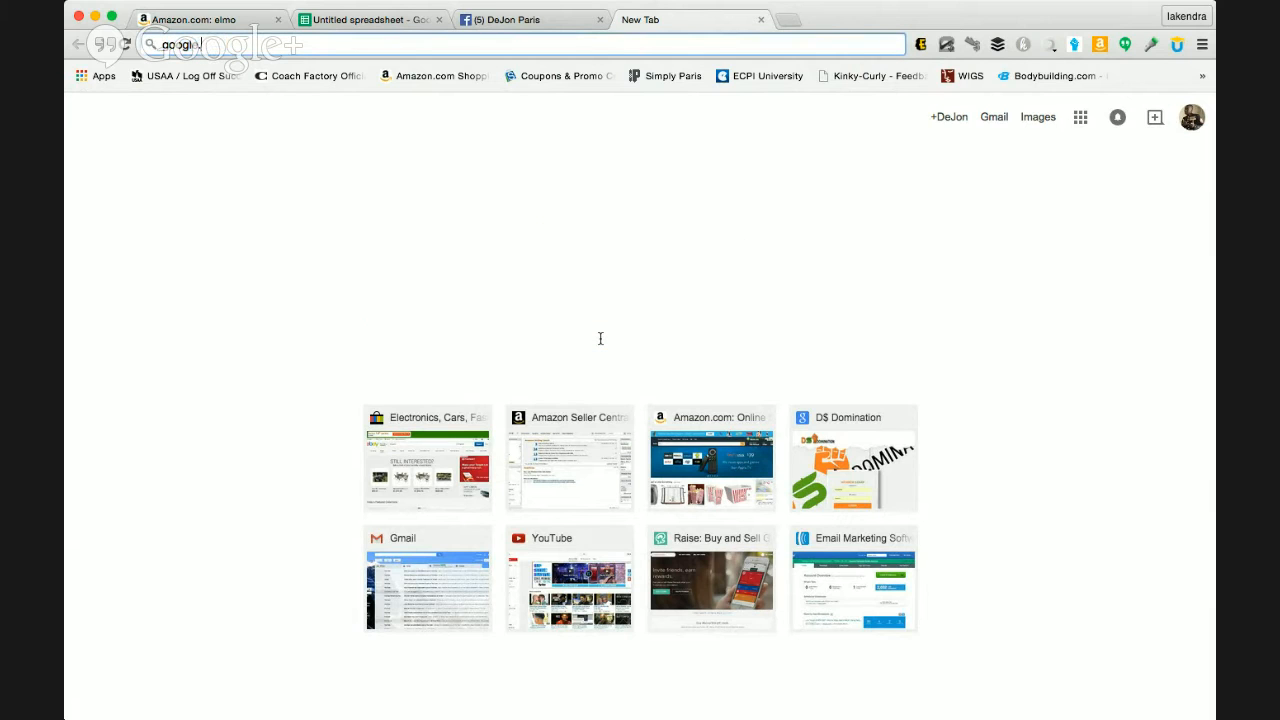
text(e short url)
key(Return)
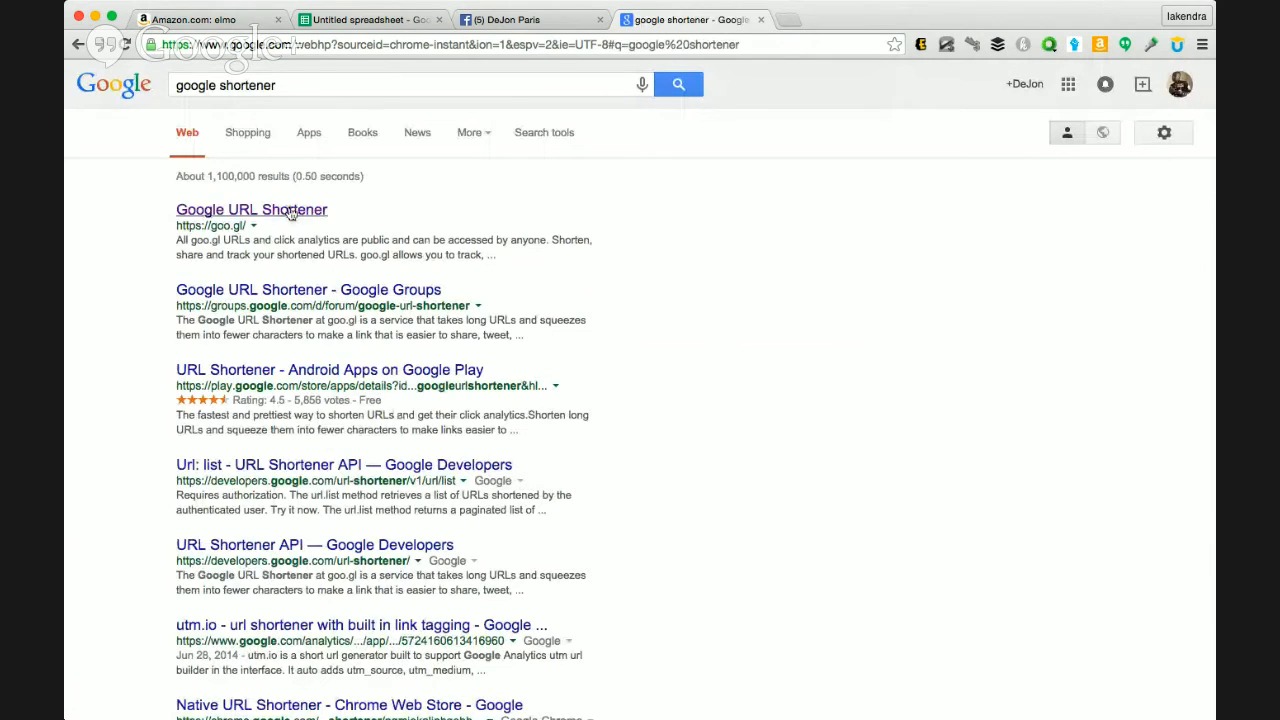
click(288, 210)
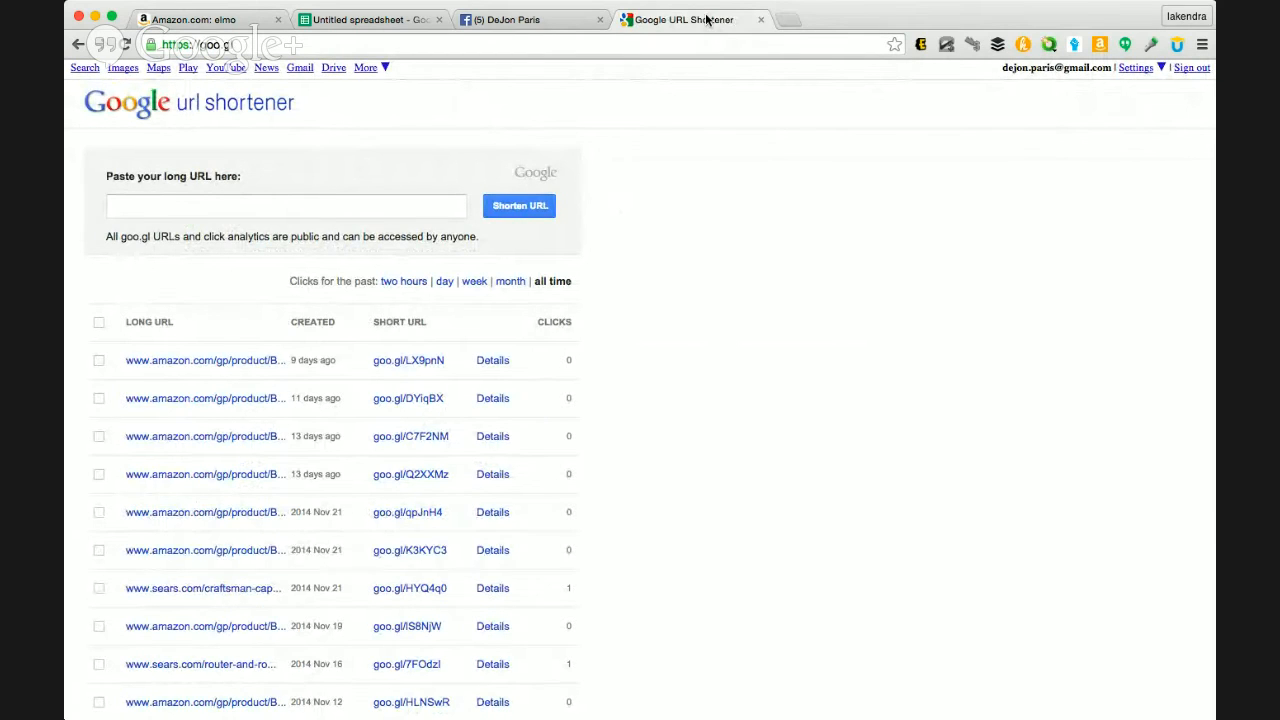
drag(706, 19, 384, 36)
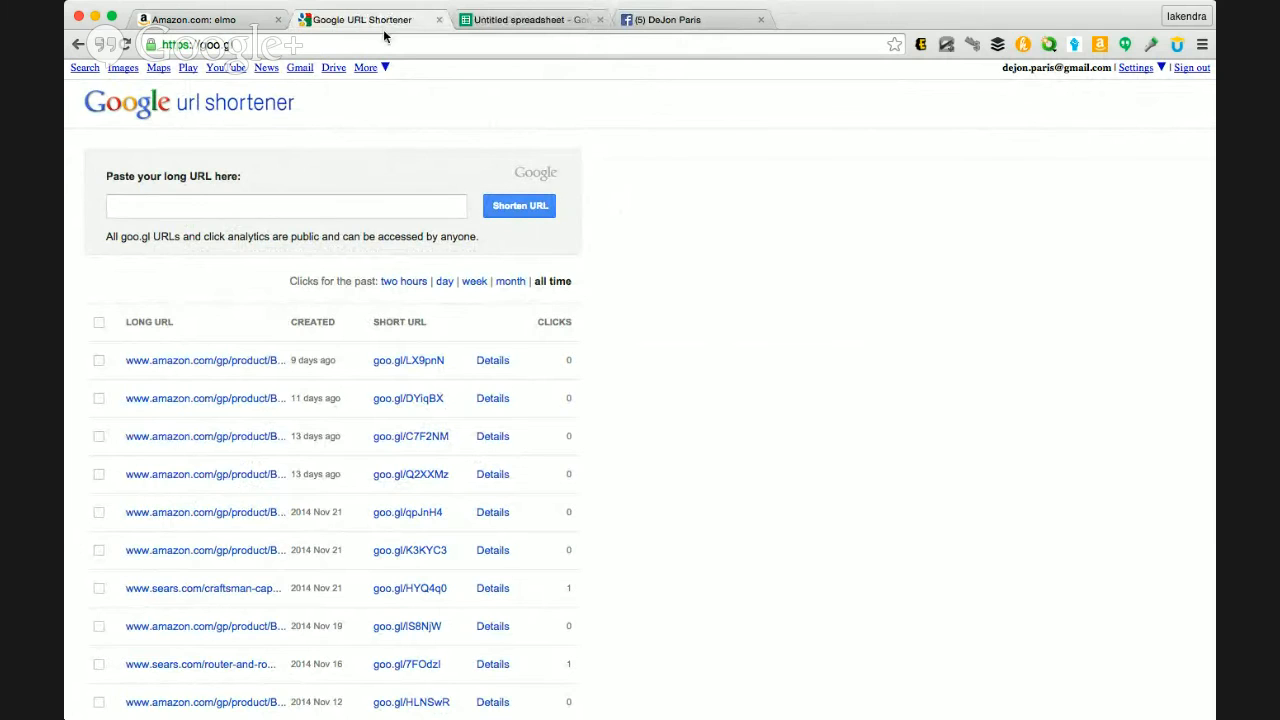
Step: Open the Munchkin Sesame Street Toddler Fork and Spoon, Elmo product on Amazon and copy its page address
click(253, 19)
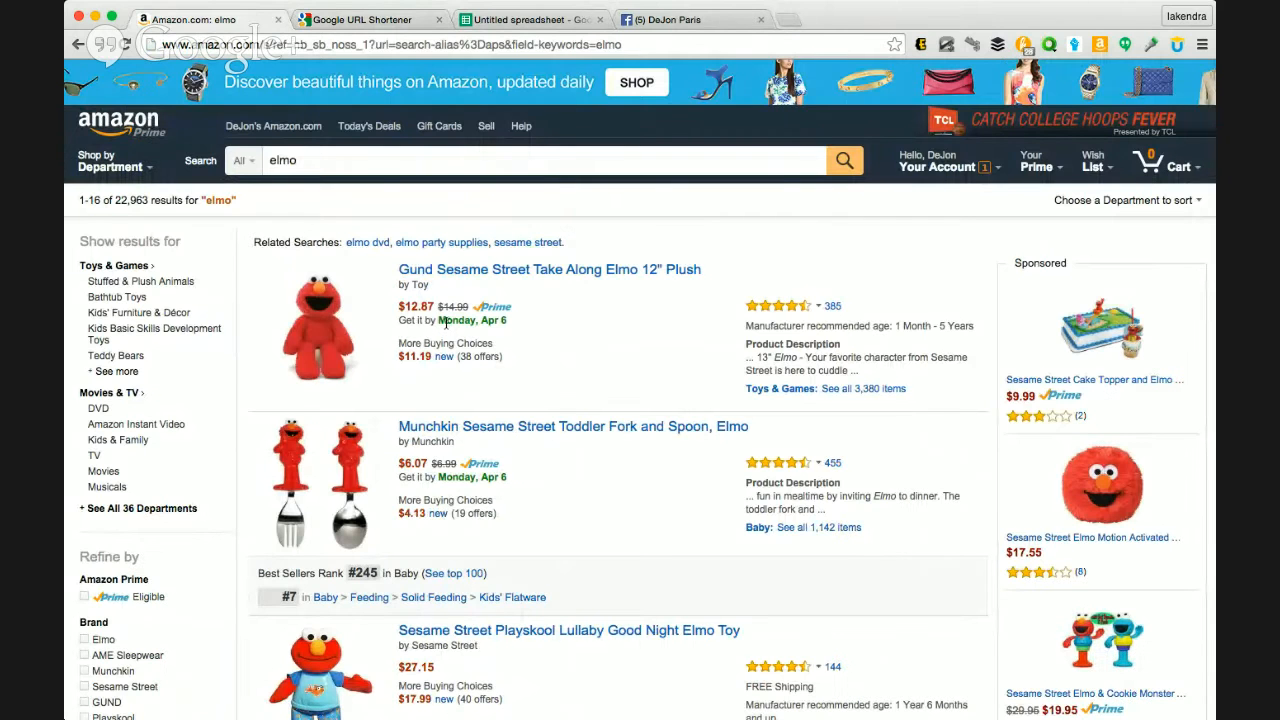
click(545, 428)
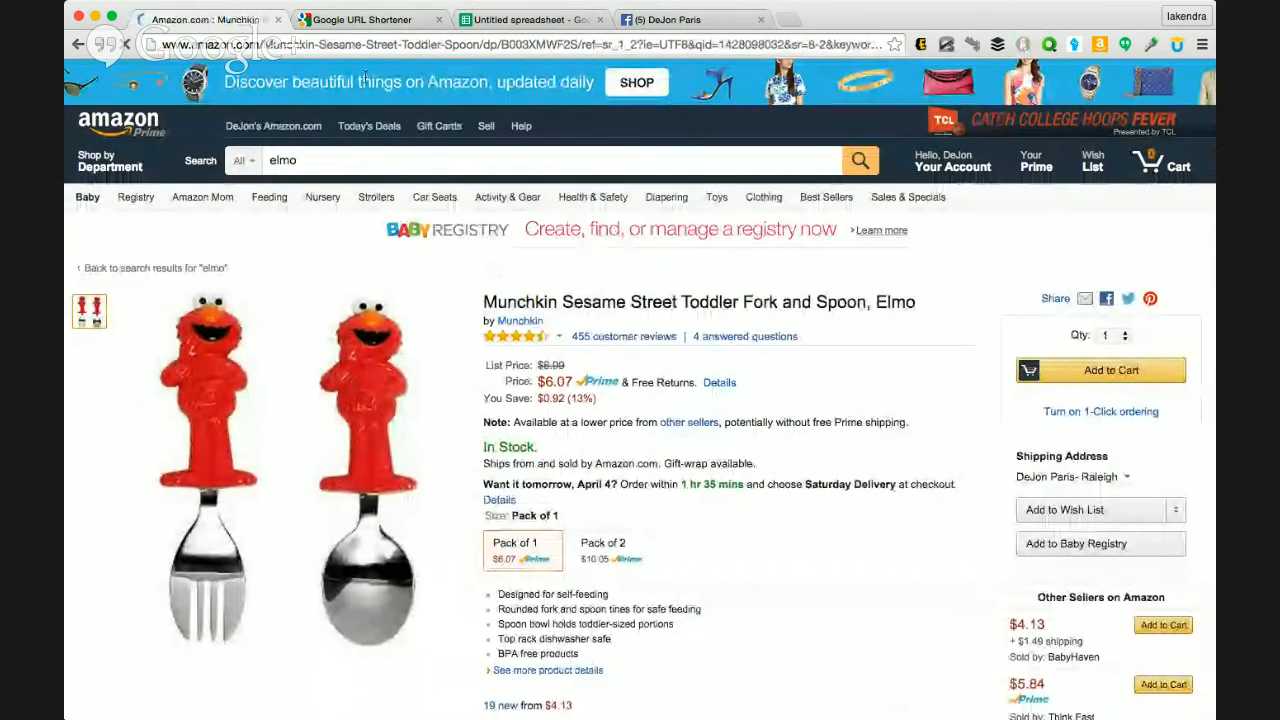
click(285, 44)
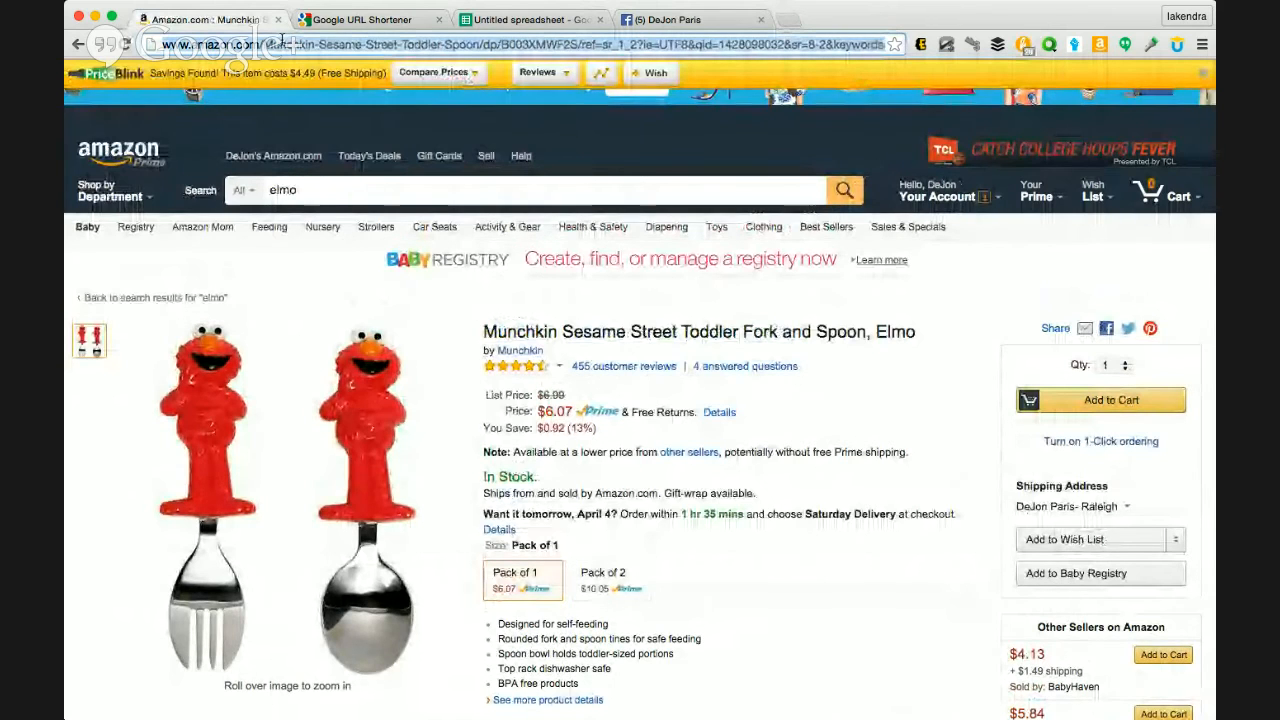
Step: Generate a short link for the copied Amazon product address in Google URL Shortener
click(530, 19)
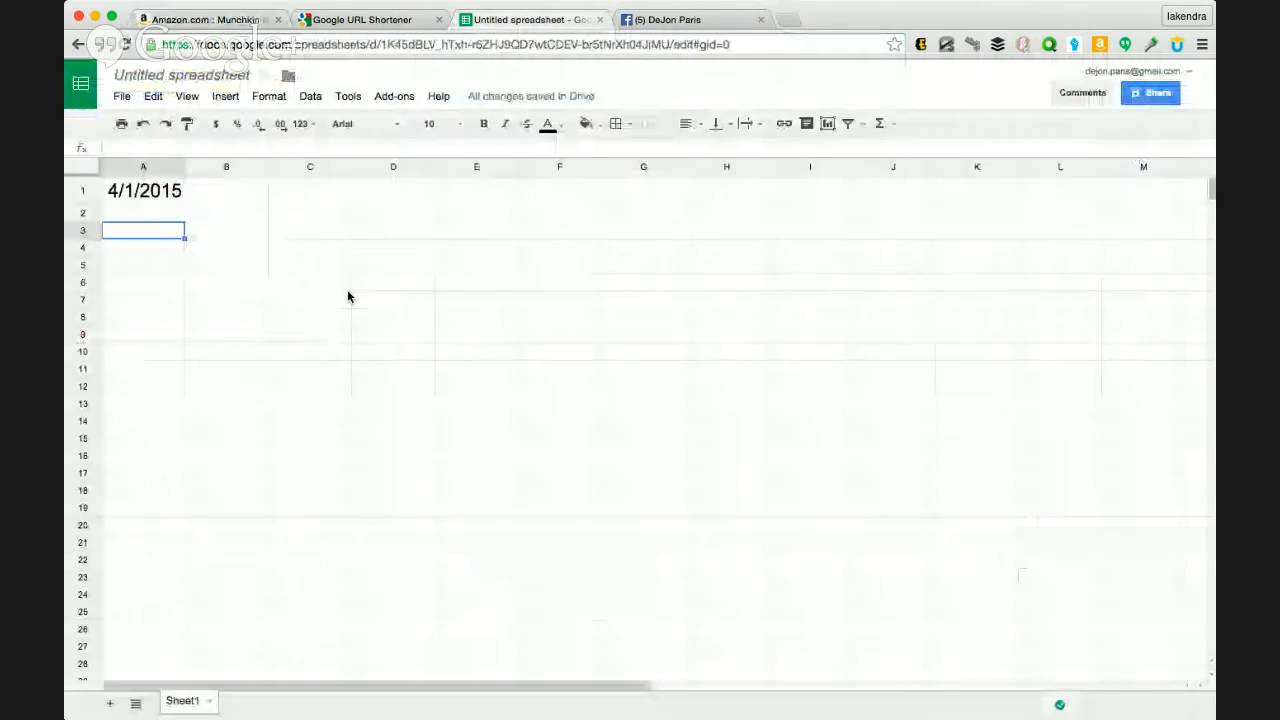
click(378, 19)
click(329, 202)
key(super+v)
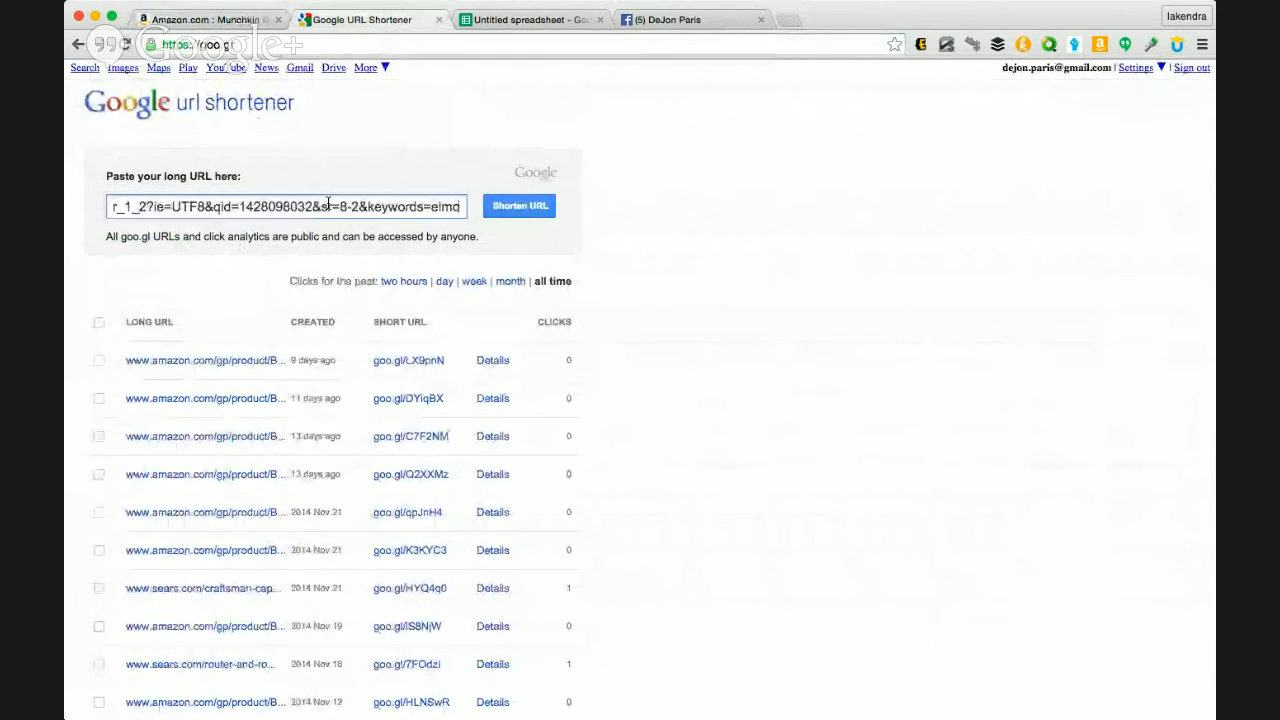
click(507, 207)
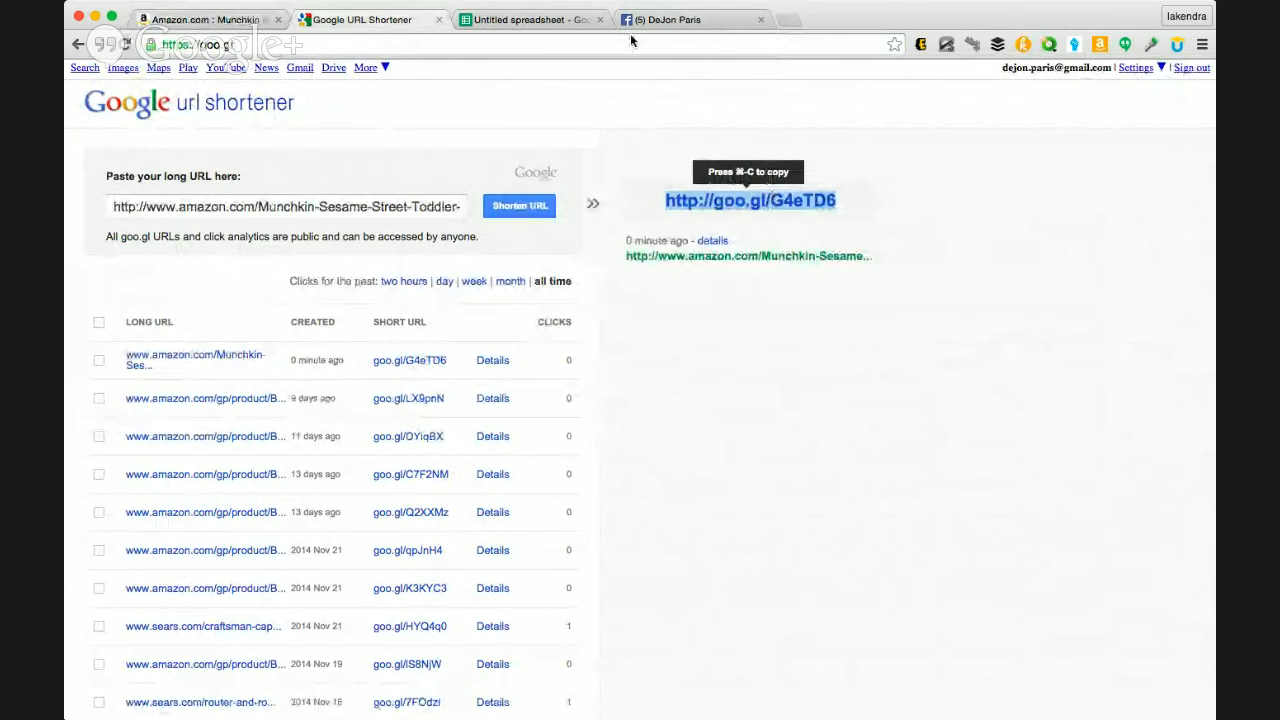
click(576, 22)
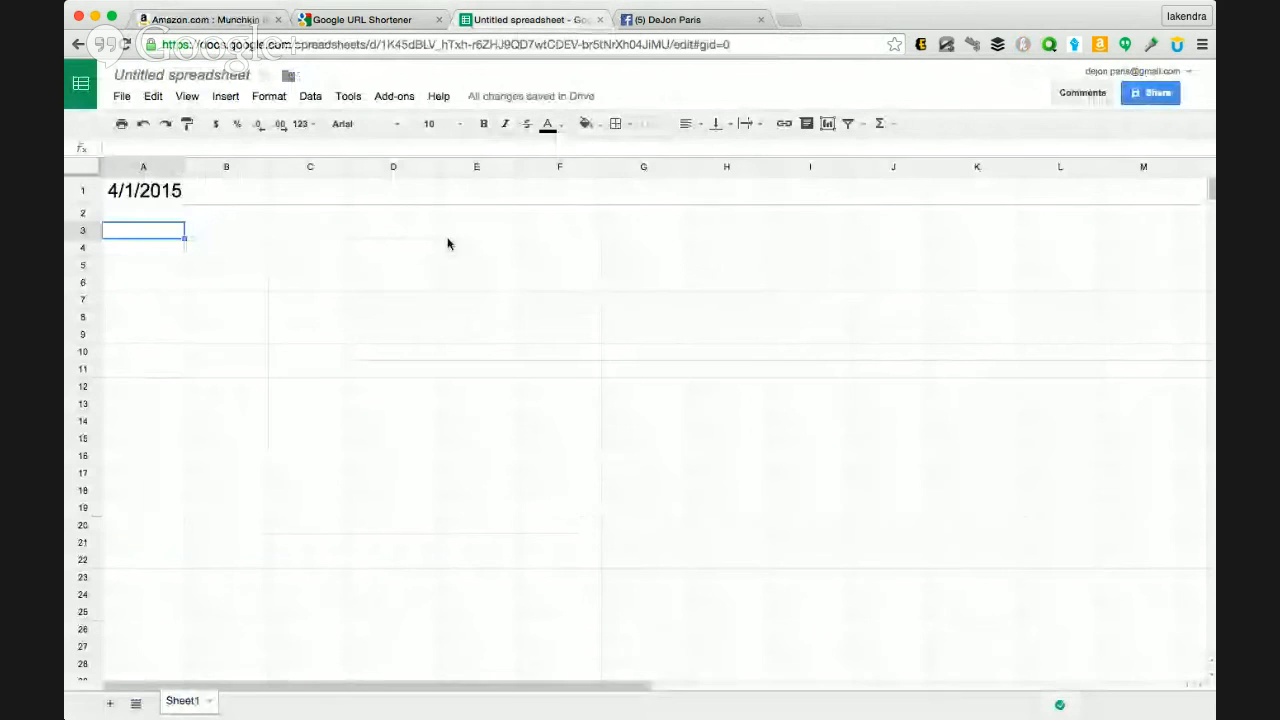
click(143, 248)
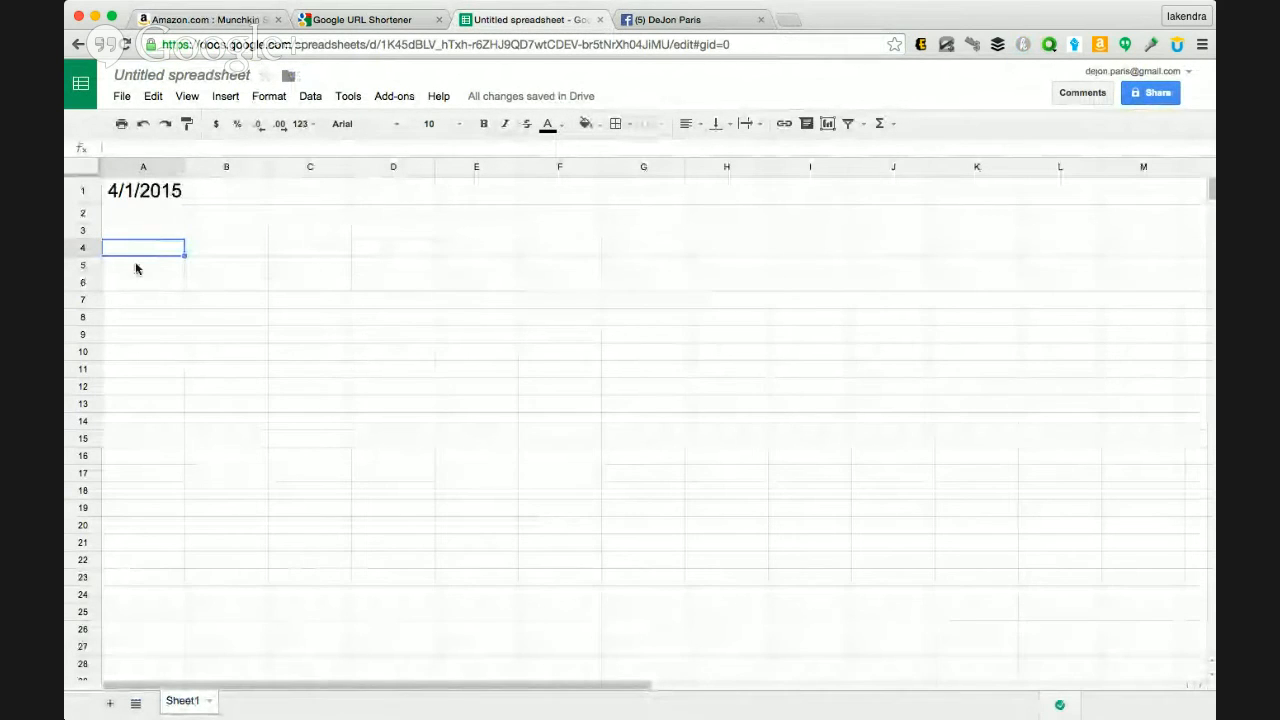
text(http://goo.gl/G4eTD8)
Step: Enter the headings Product Link, Quantity Sold and Sold Price in cells A3, B3 and C3
click(133, 232)
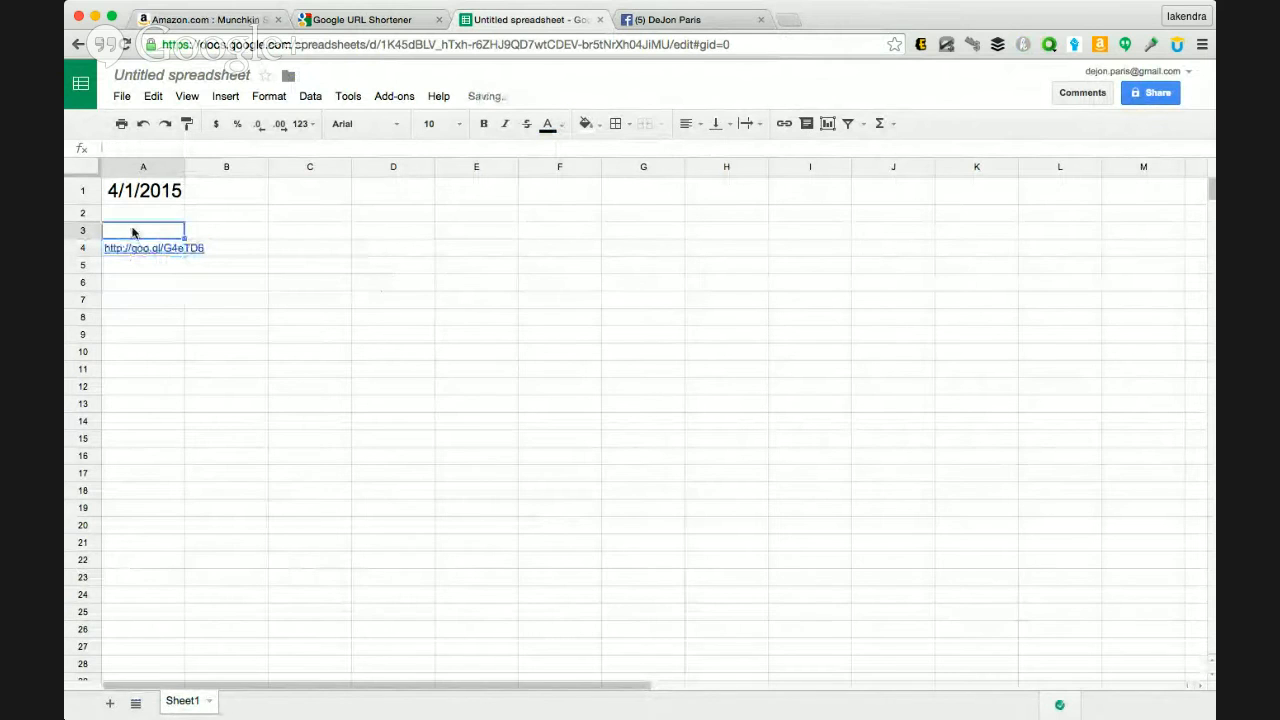
text(P)
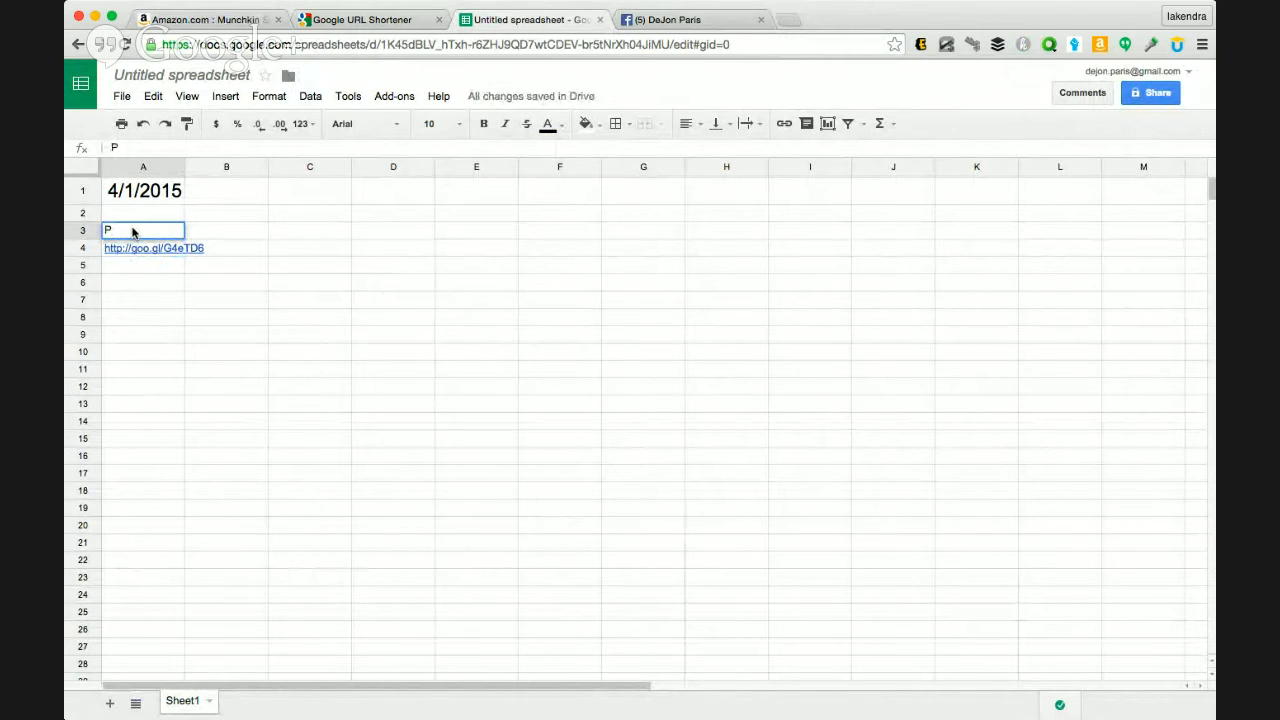
text(roduct Link)
click(216, 236)
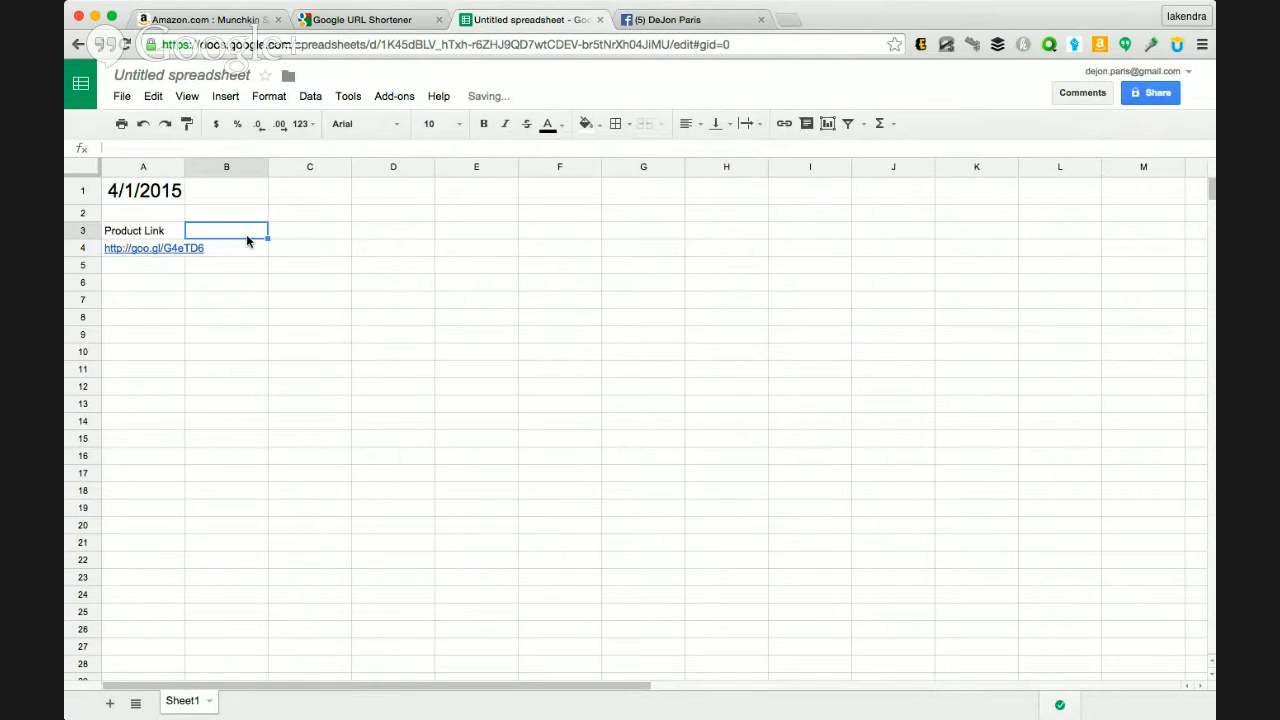
text(Quantity Sold)
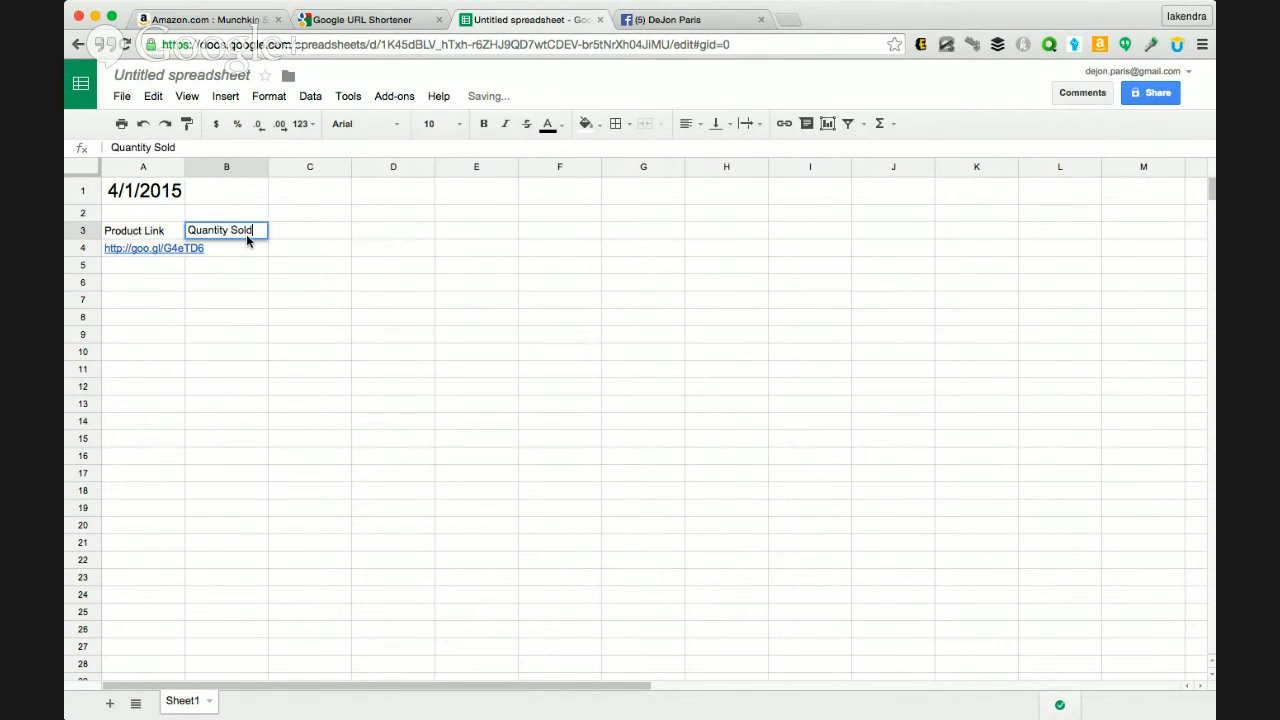
click(325, 238)
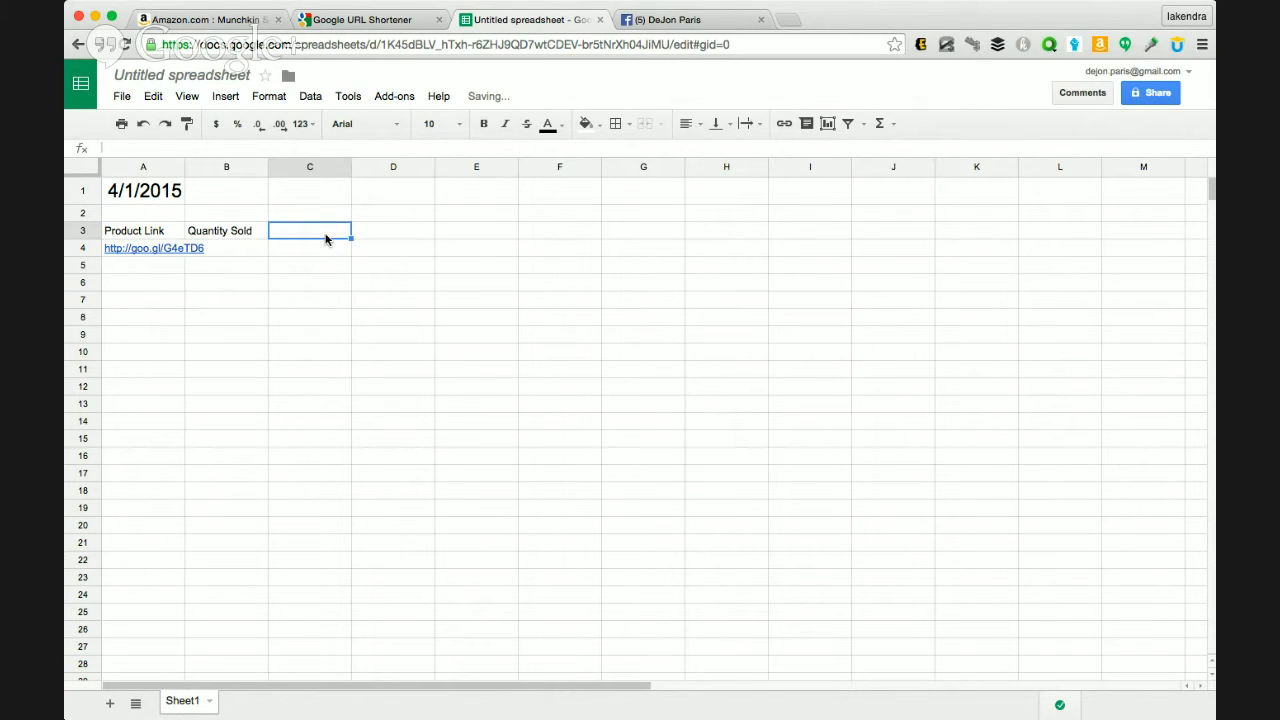
text(Sold Price)
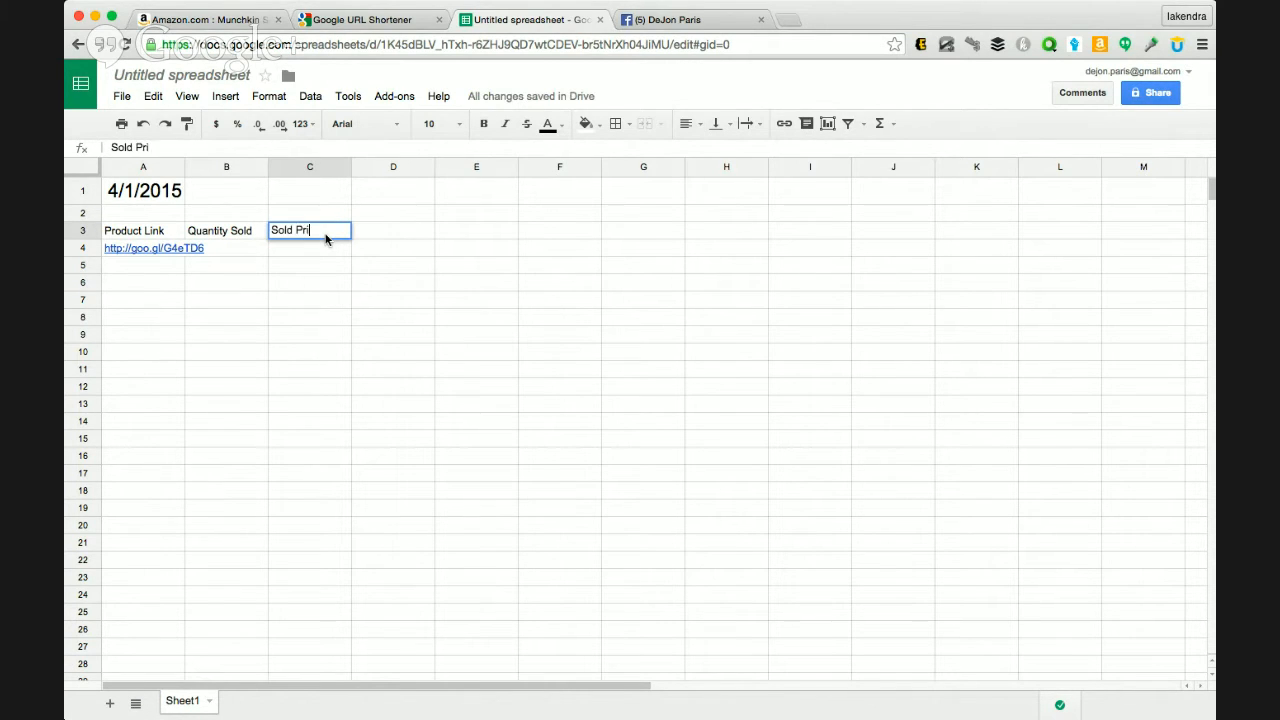
Step: Enter the headings Fees, Cost Price and Profit in cells D3 to F3, and Total Profit in H3
click(417, 238)
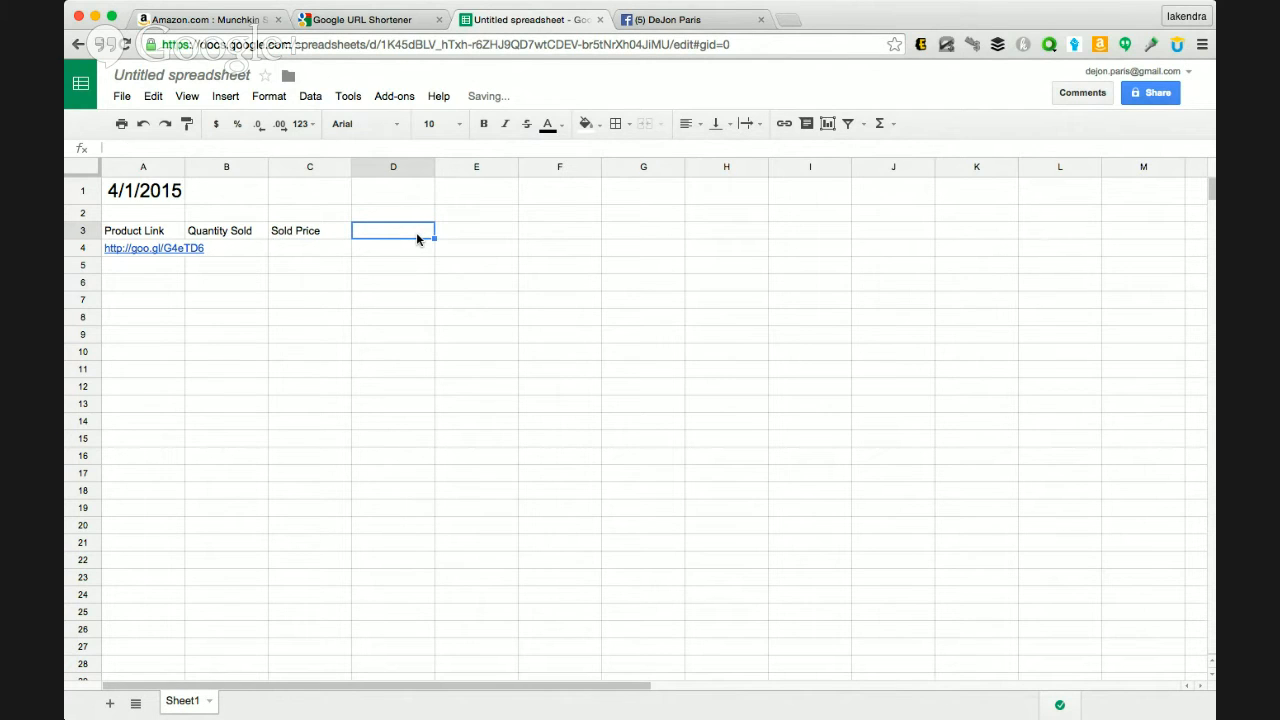
text(Fees)
key(Tab)
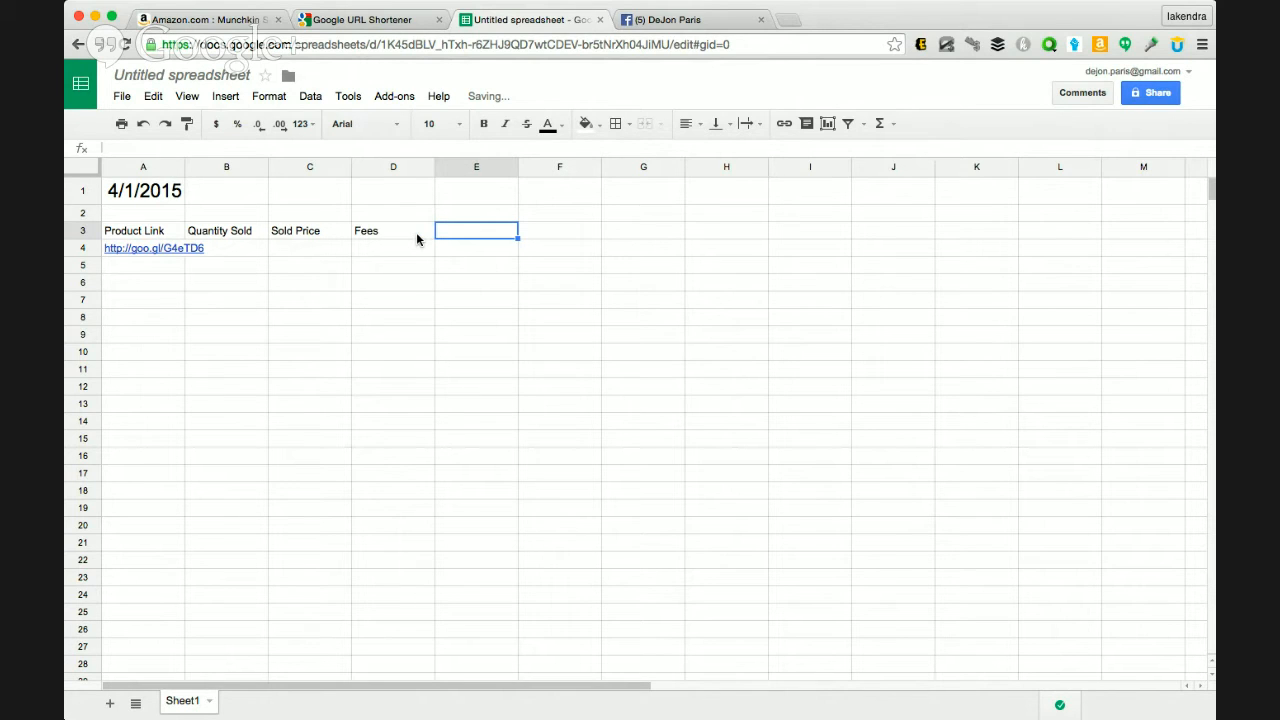
text(Cost Price)
key(Tab)
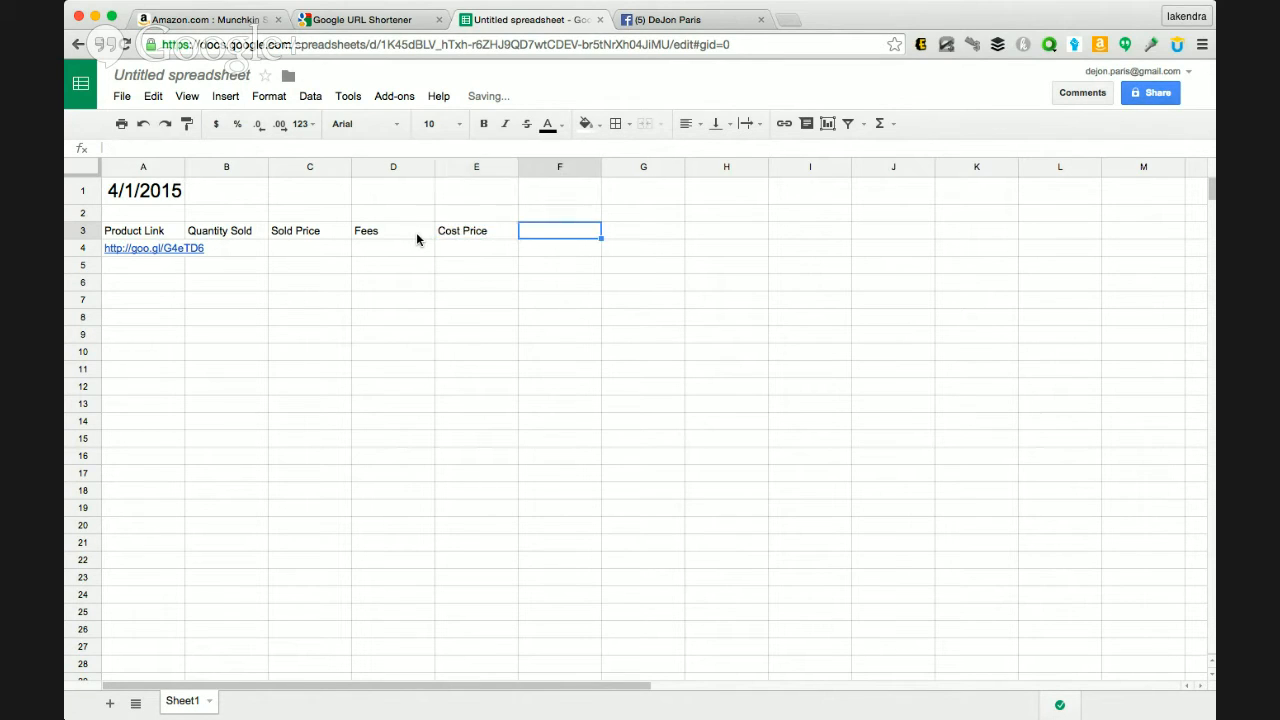
key(Tab)
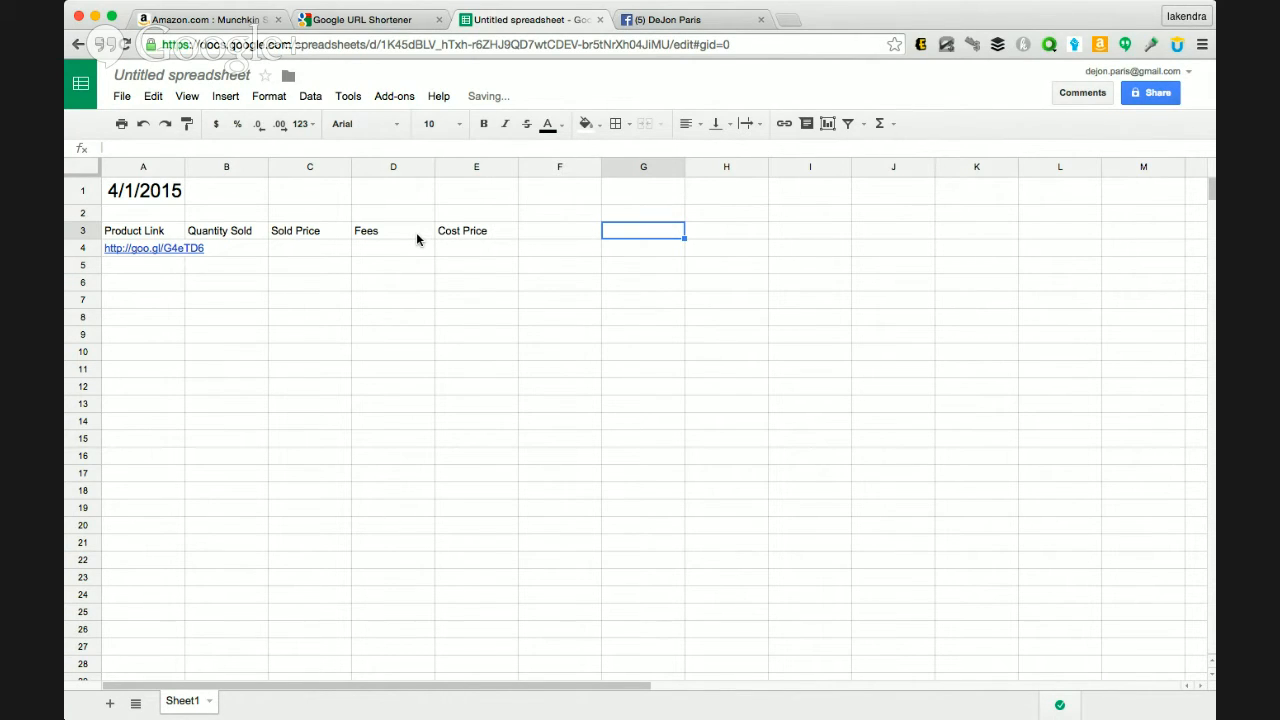
click(530, 231)
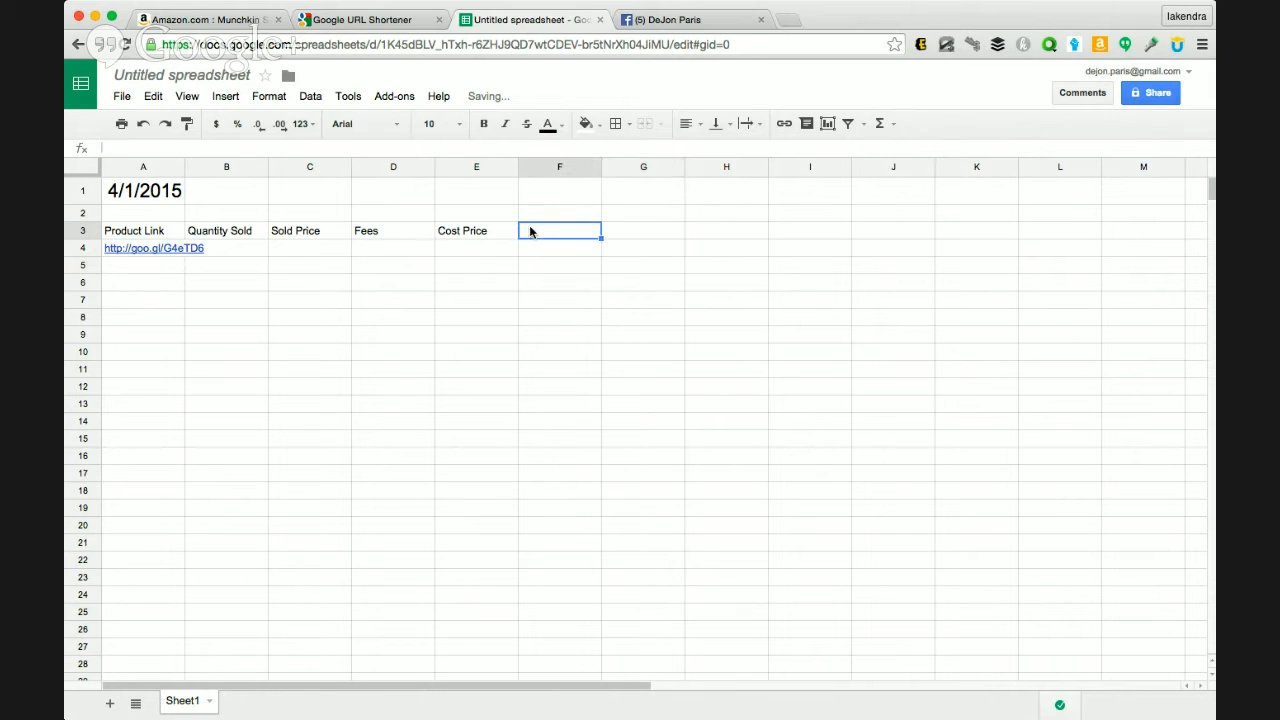
text(Profit)
click(756, 229)
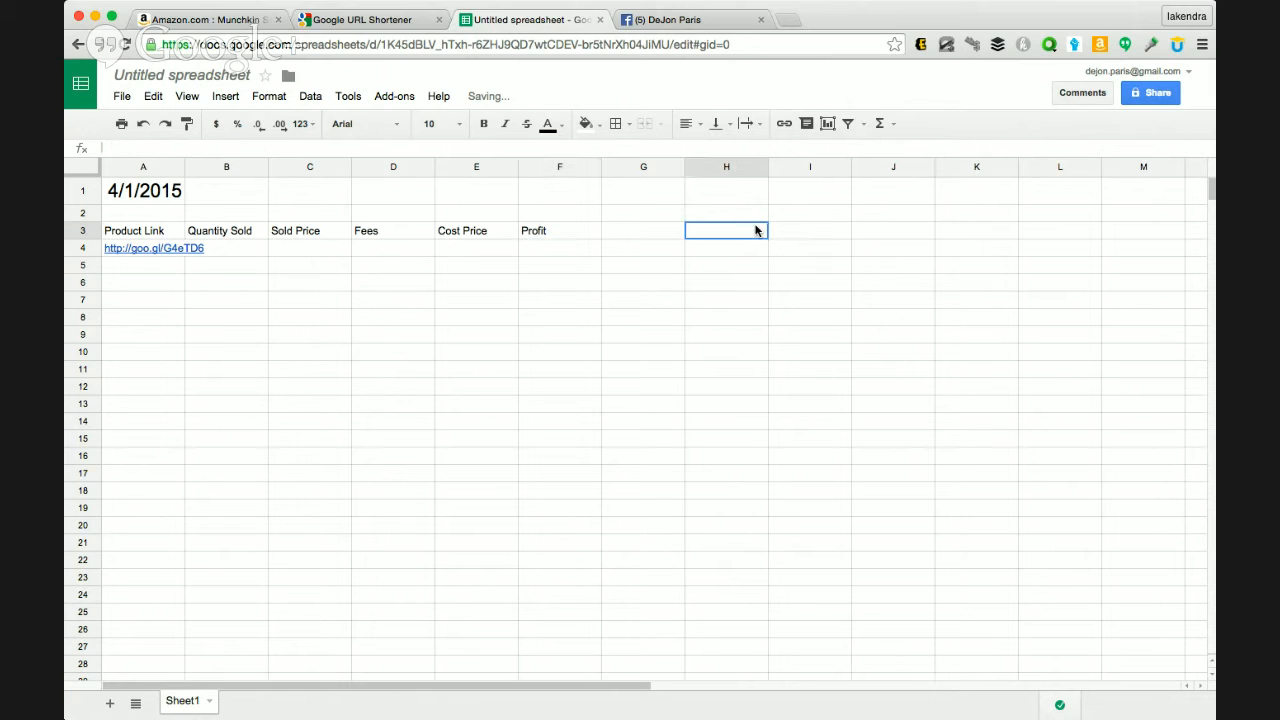
text(Total Profit)
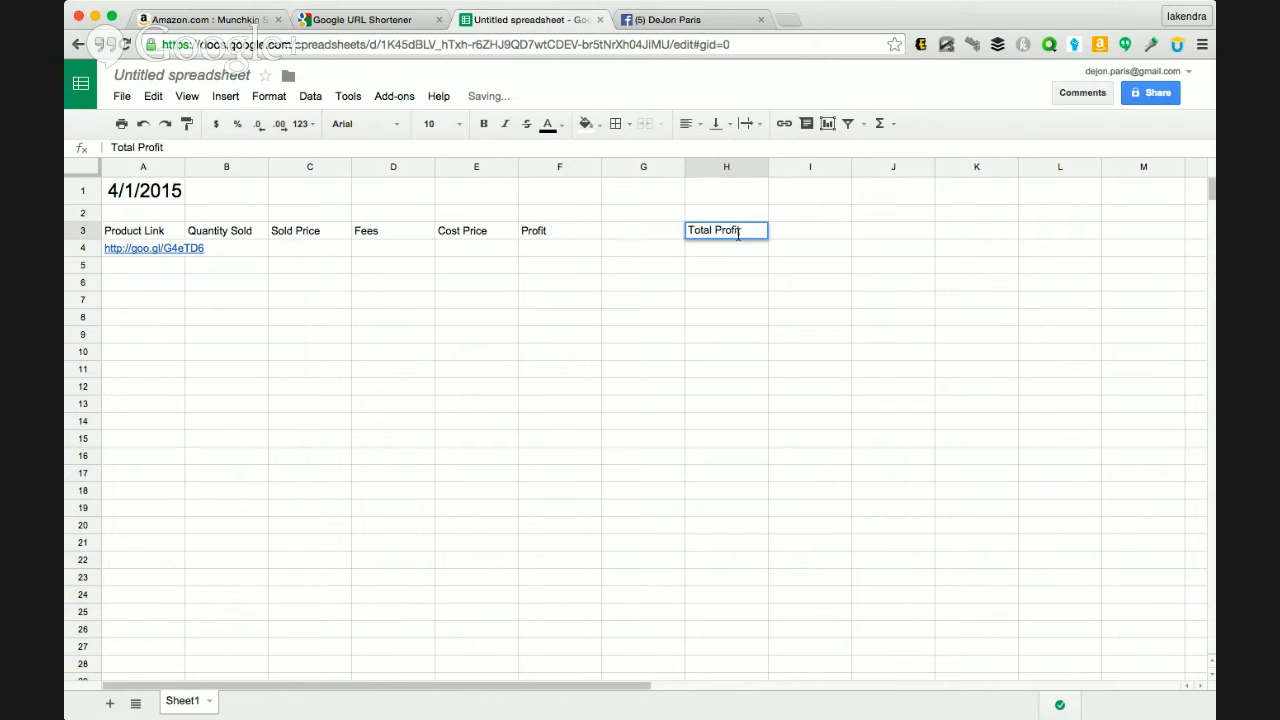
Step: Enter a quantity sold of 1 in cell B4 for the linked product
click(252, 254)
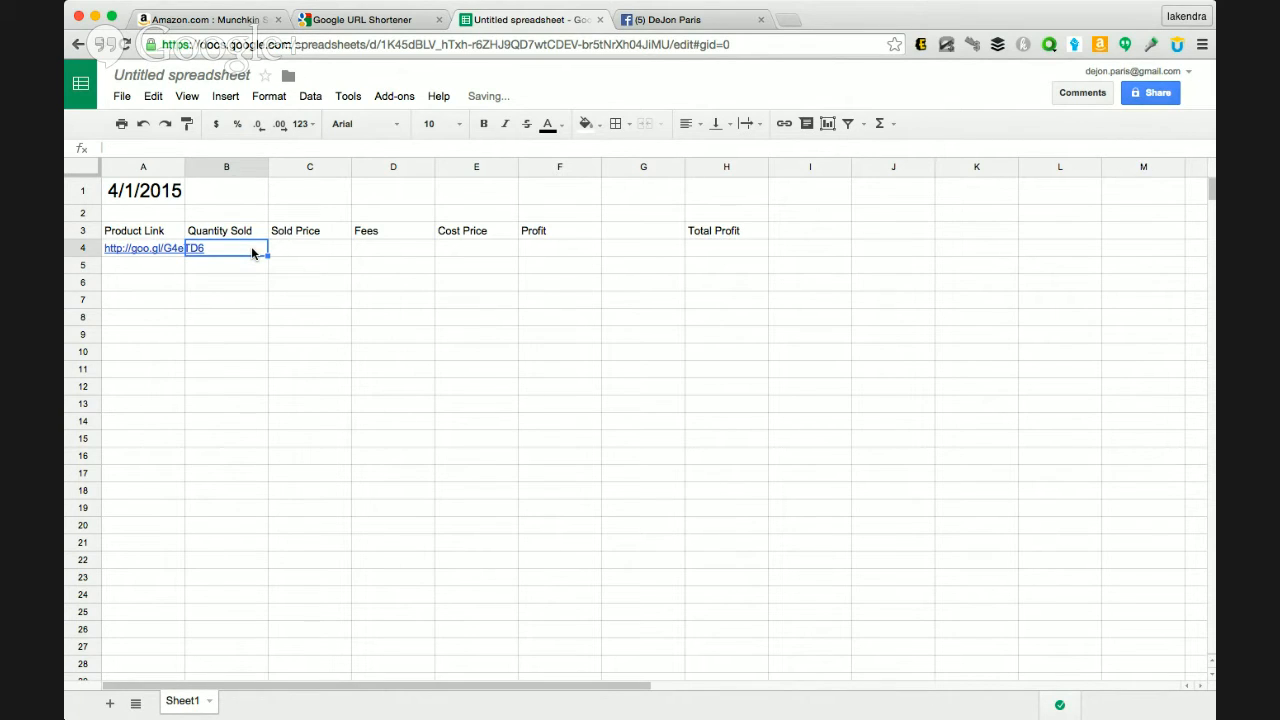
double_click(253, 253)
click(238, 265)
double_click(238, 246)
text(1)
click(295, 247)
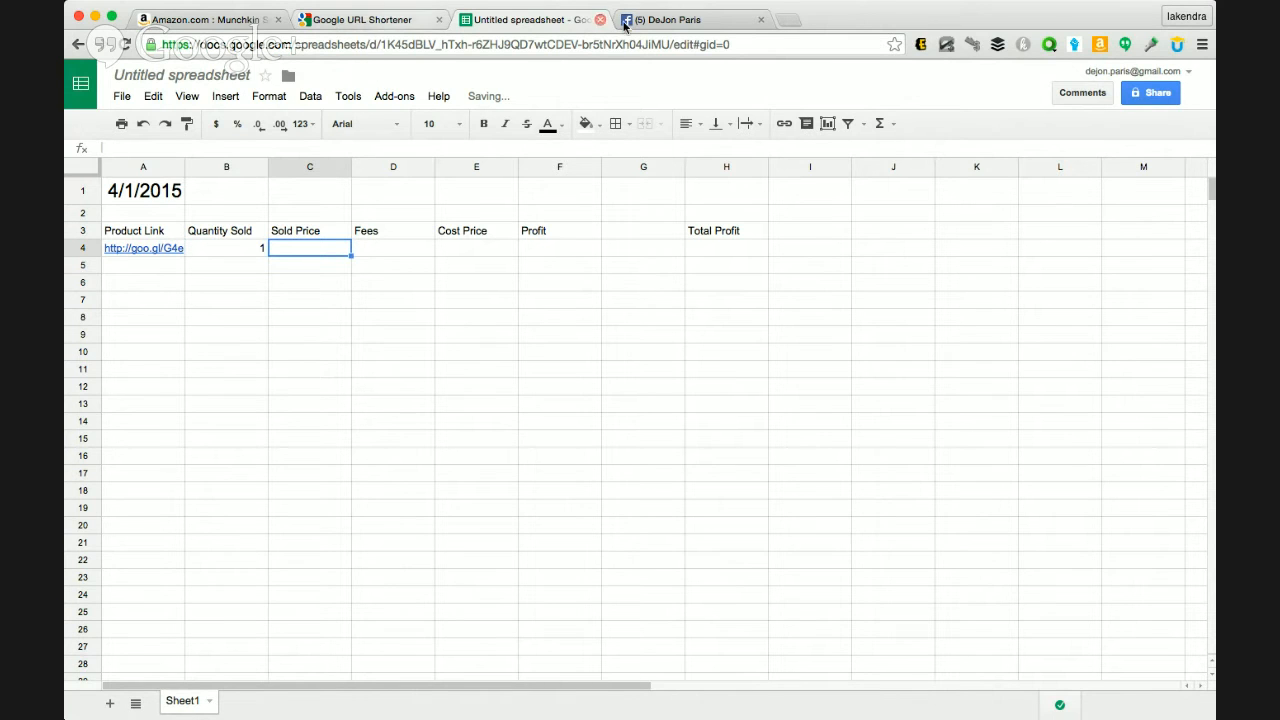
Step: Move the Amazon browser tab beside the spreadsheet's tab and open gmail.com in the Facebook tab
click(660, 20)
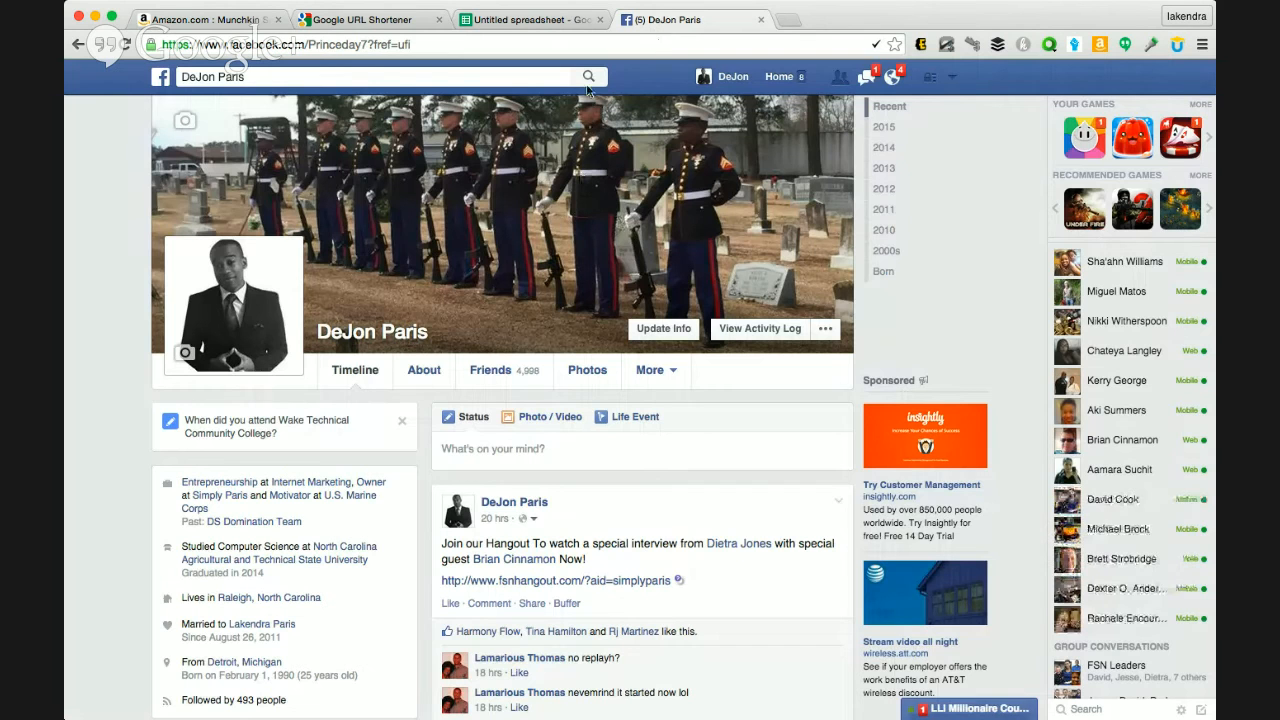
drag(276, 28, 585, 31)
click(584, 30)
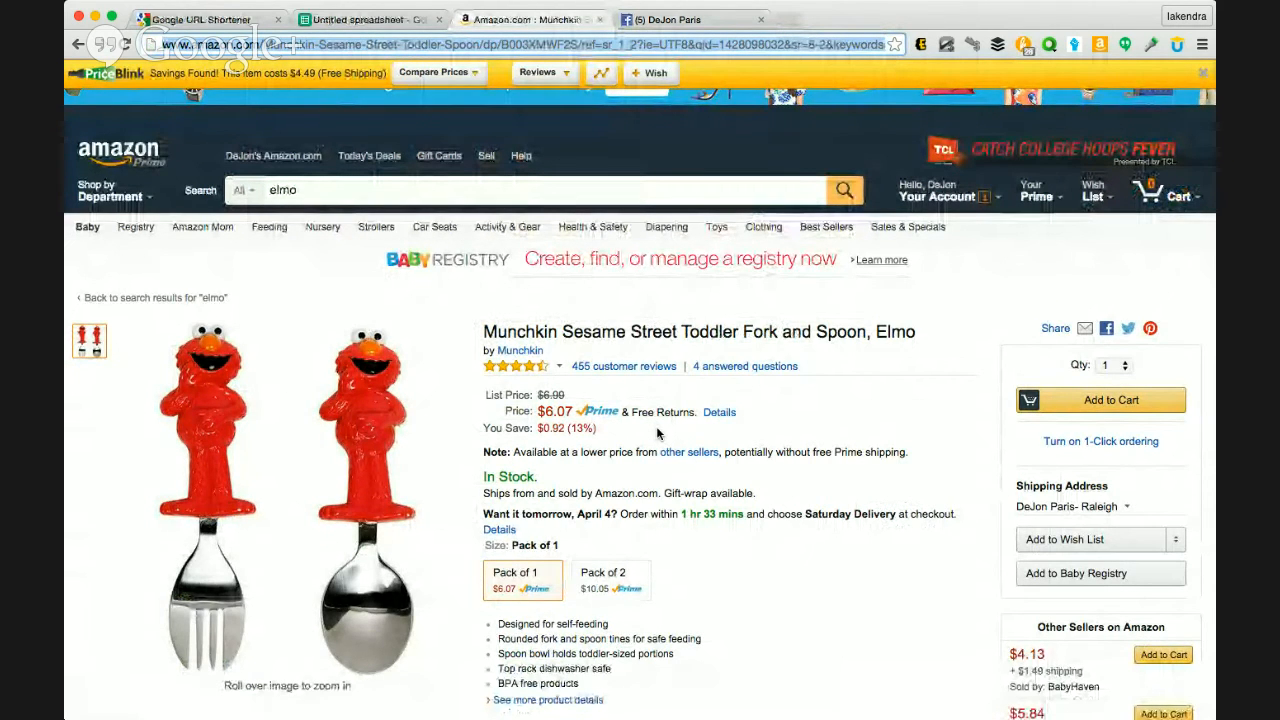
click(677, 21)
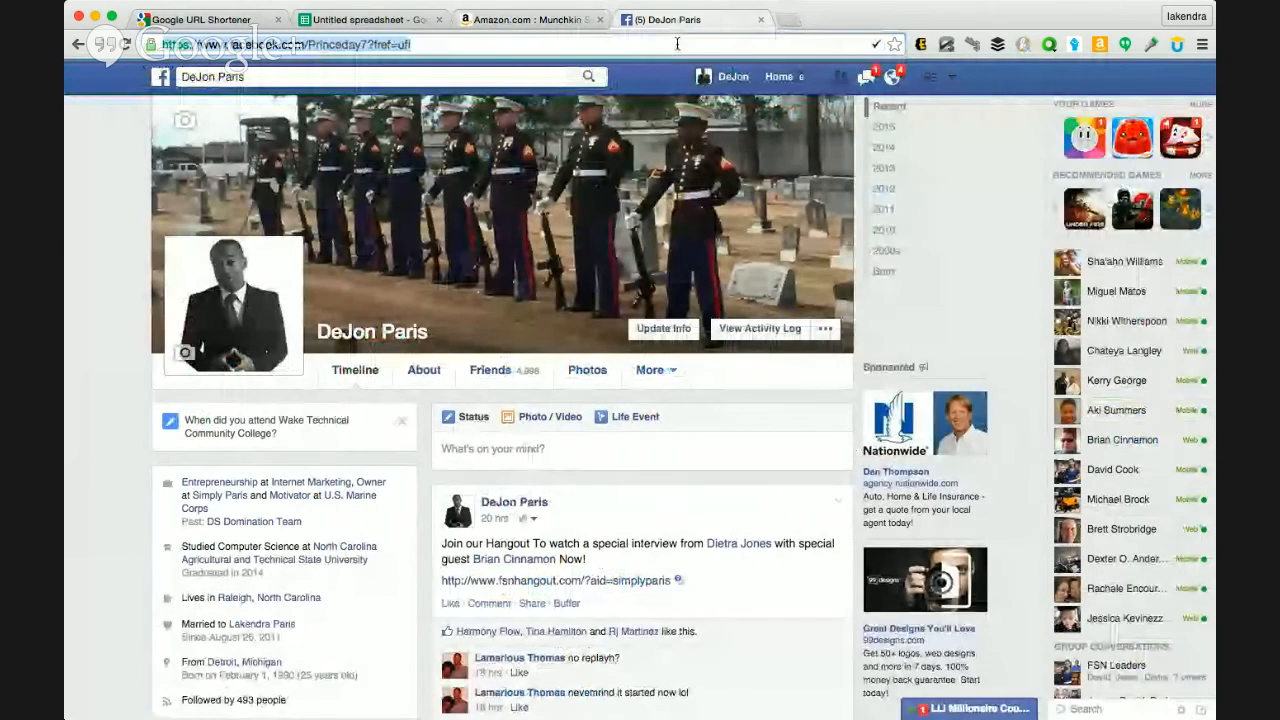
text(gmail.com)
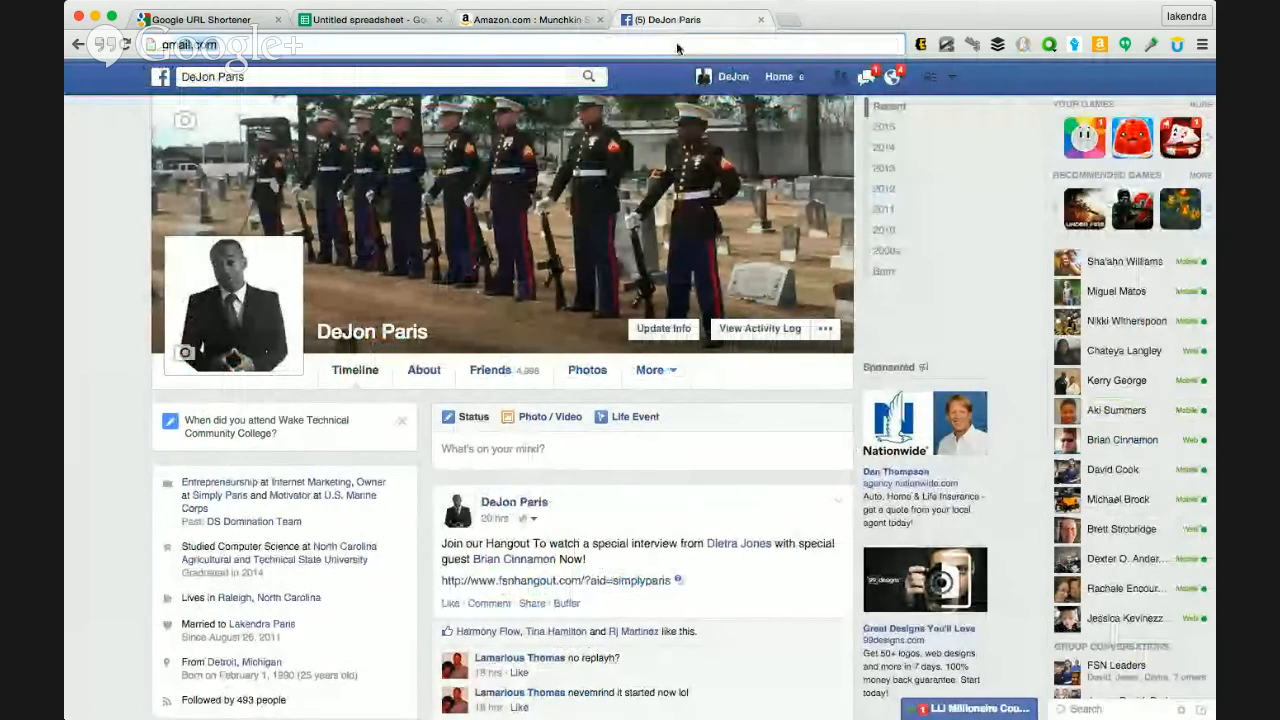
key(Return)
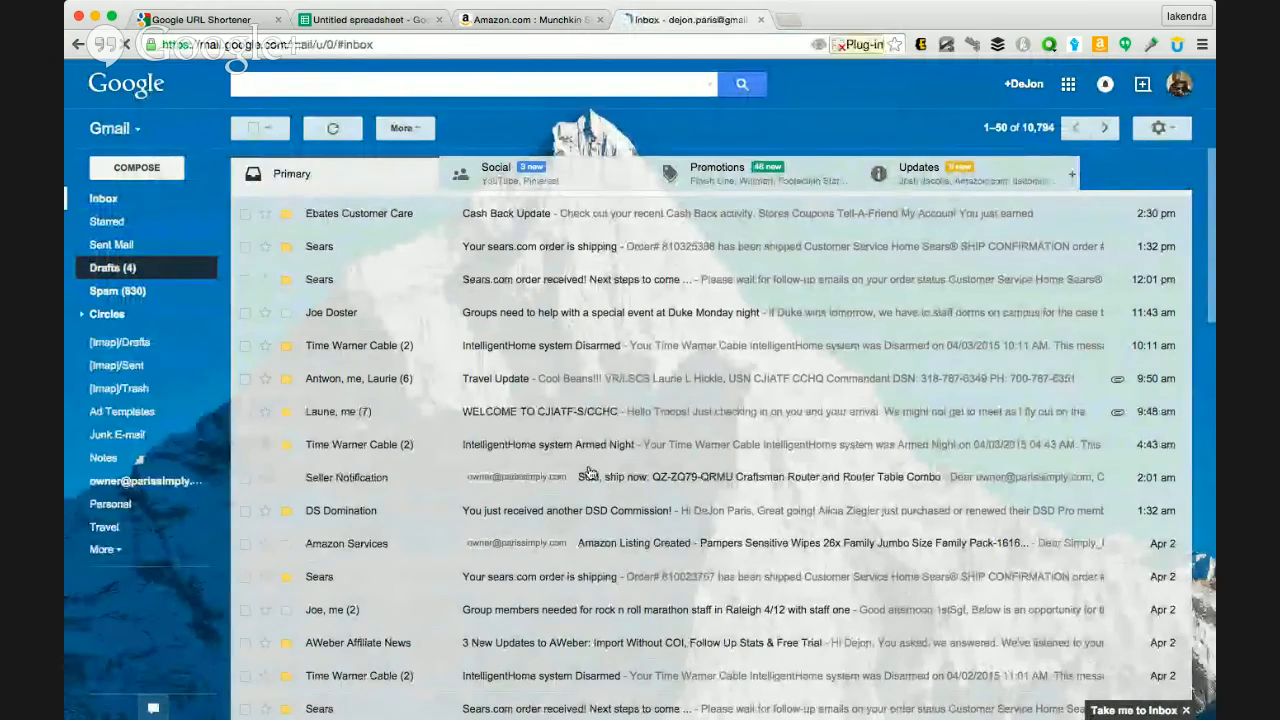
Step: Find and open the April 1 seller notification e-mail about the sold Little Helper Broom Set in the inbox
scroll(598, 476, down, 5)
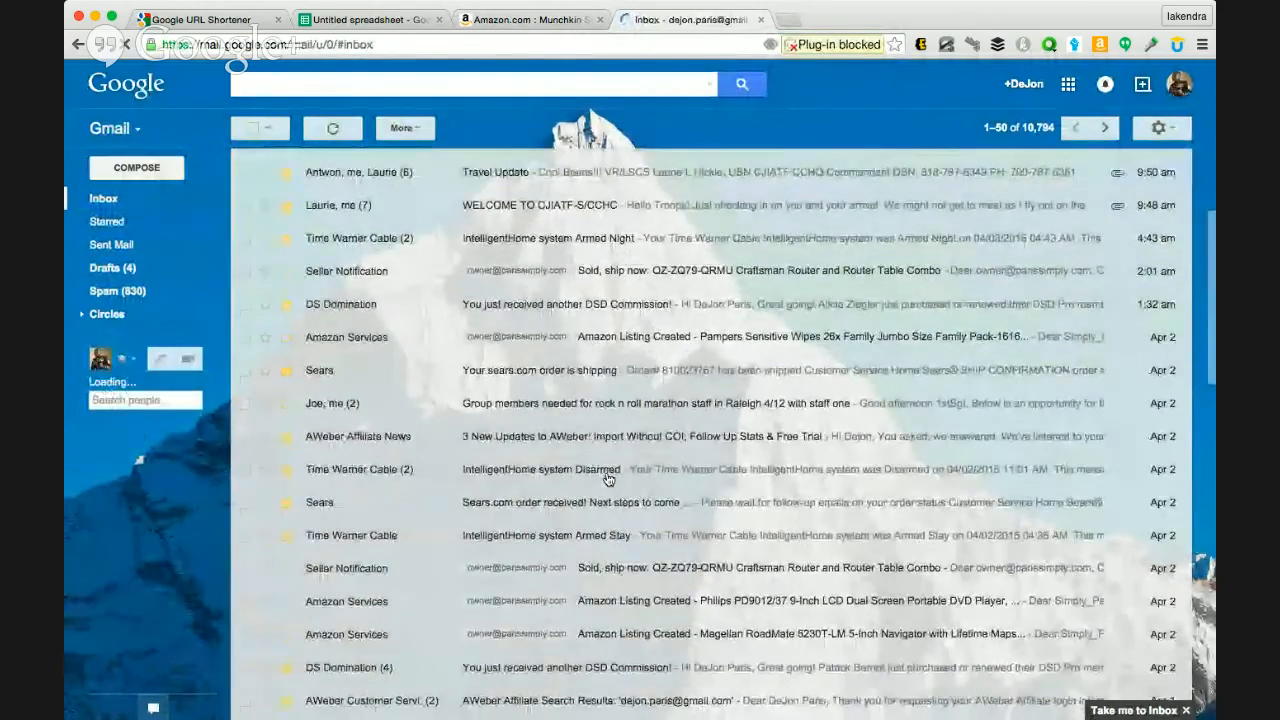
scroll(606, 479, down, 5)
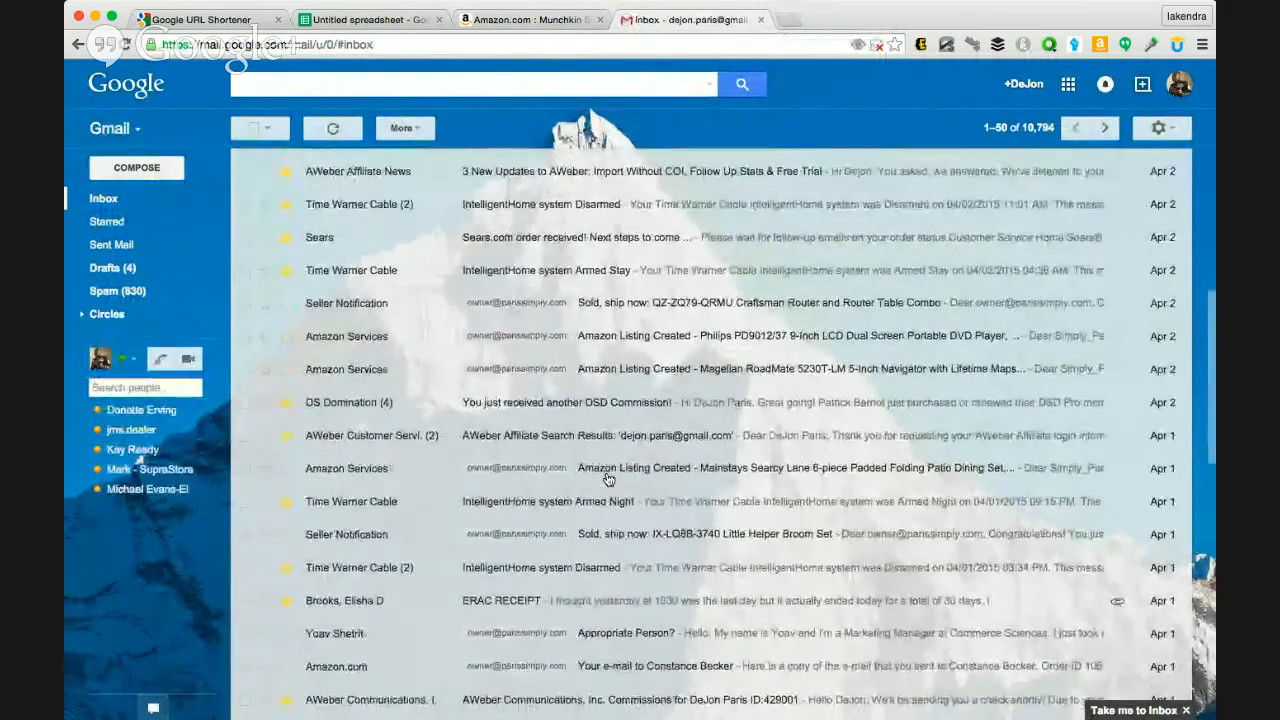
scroll(608, 477, down, 2)
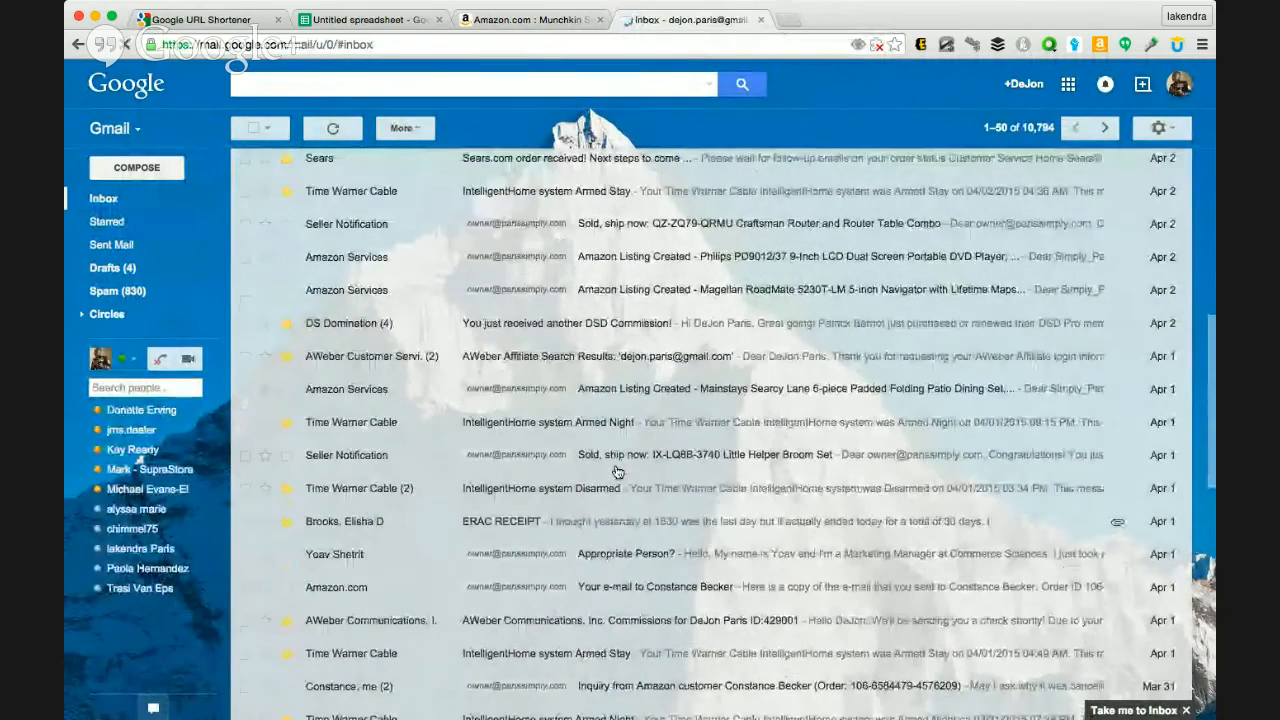
click(617, 472)
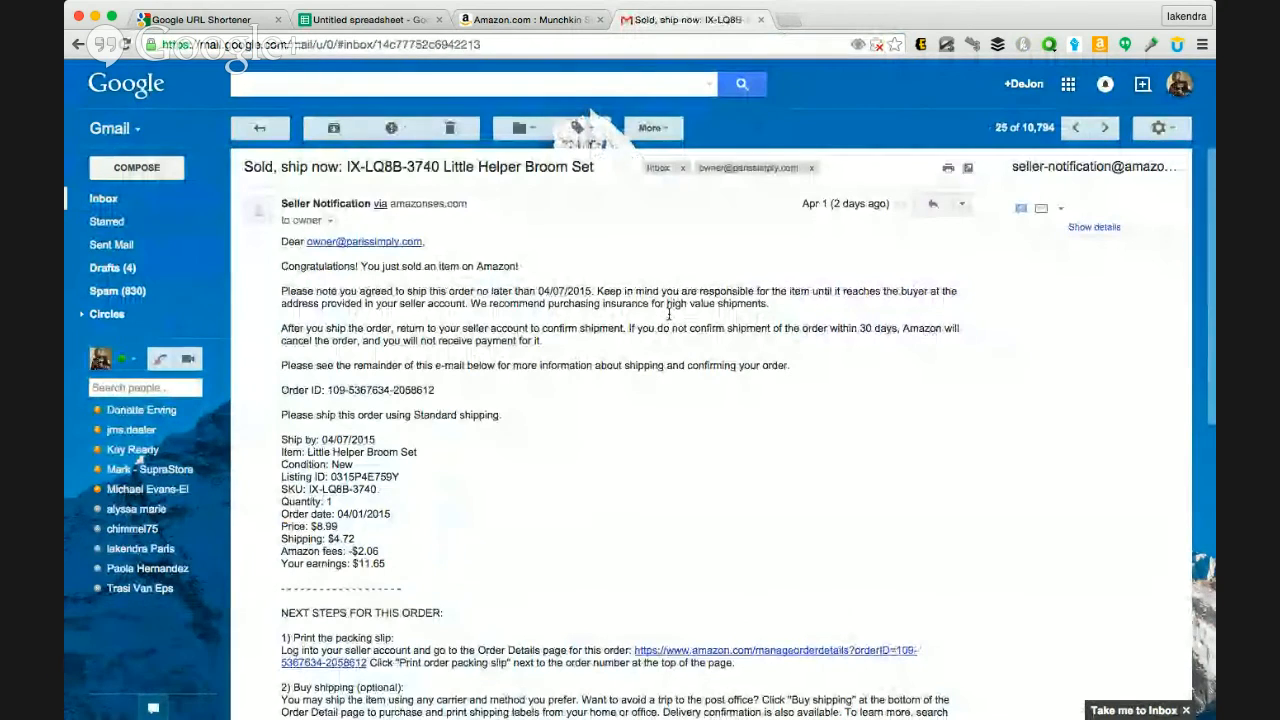
click(126, 44)
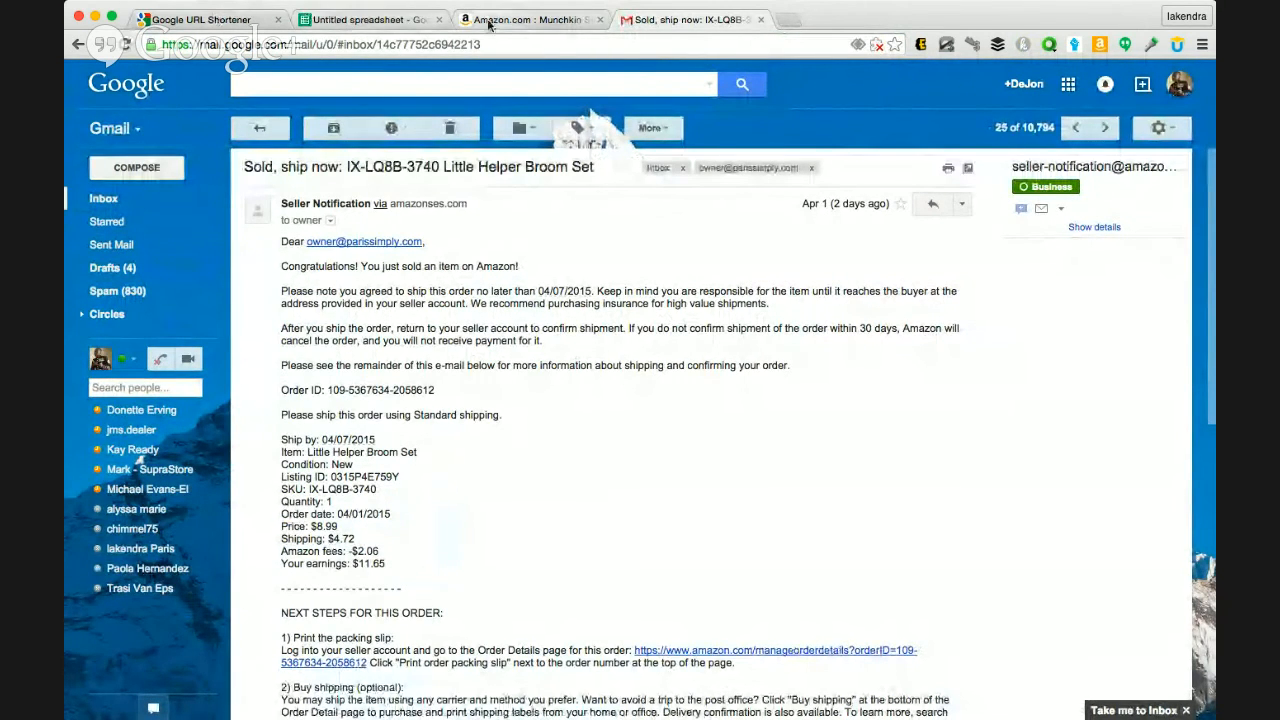
Step: Switch to Amazon and search all departments for "little helper broom set" in place of elmo
click(520, 19)
click(469, 197)
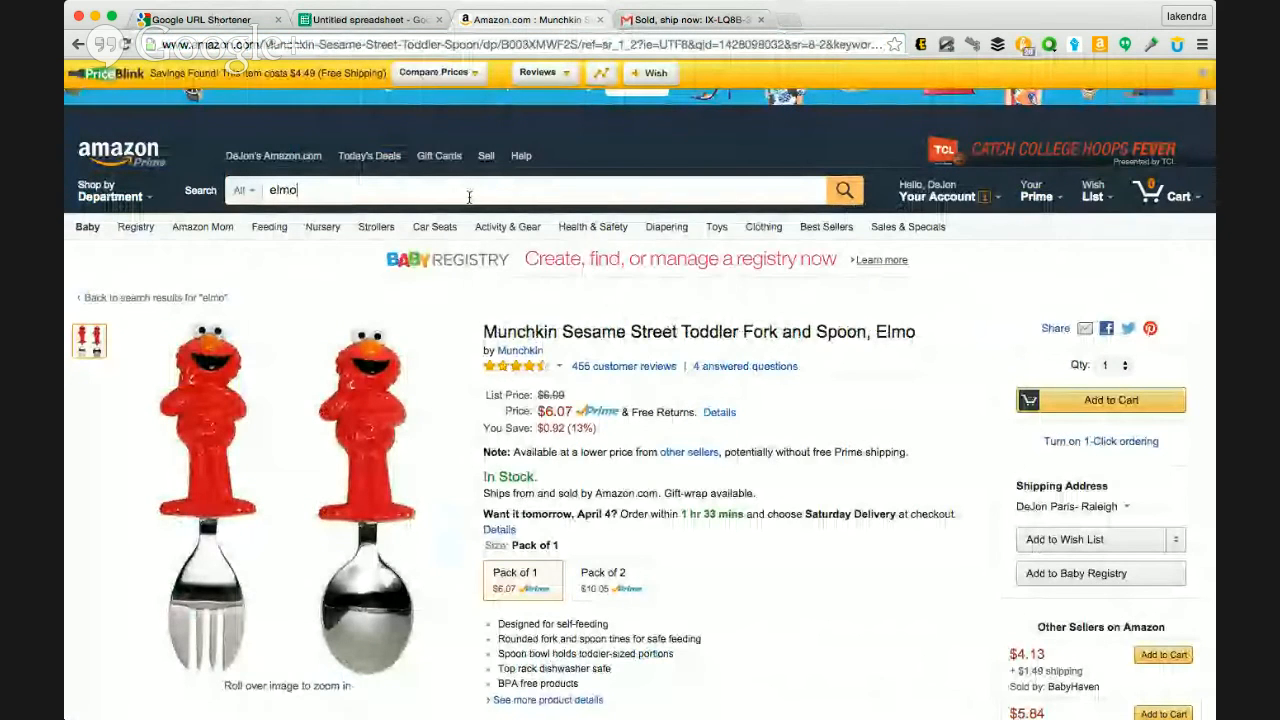
key(BackSpace)
key(BackSpace)
key(BackSpace)
key(BackSpace)
text(lit)
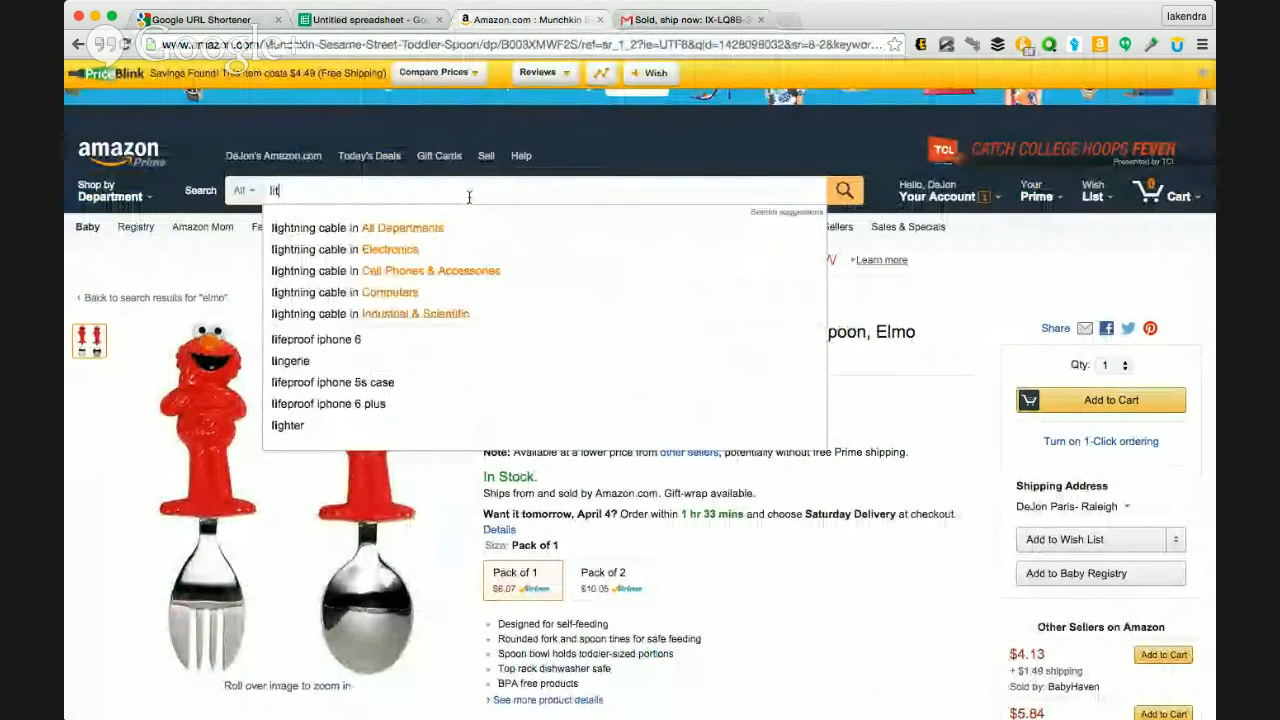
text(tle helper)
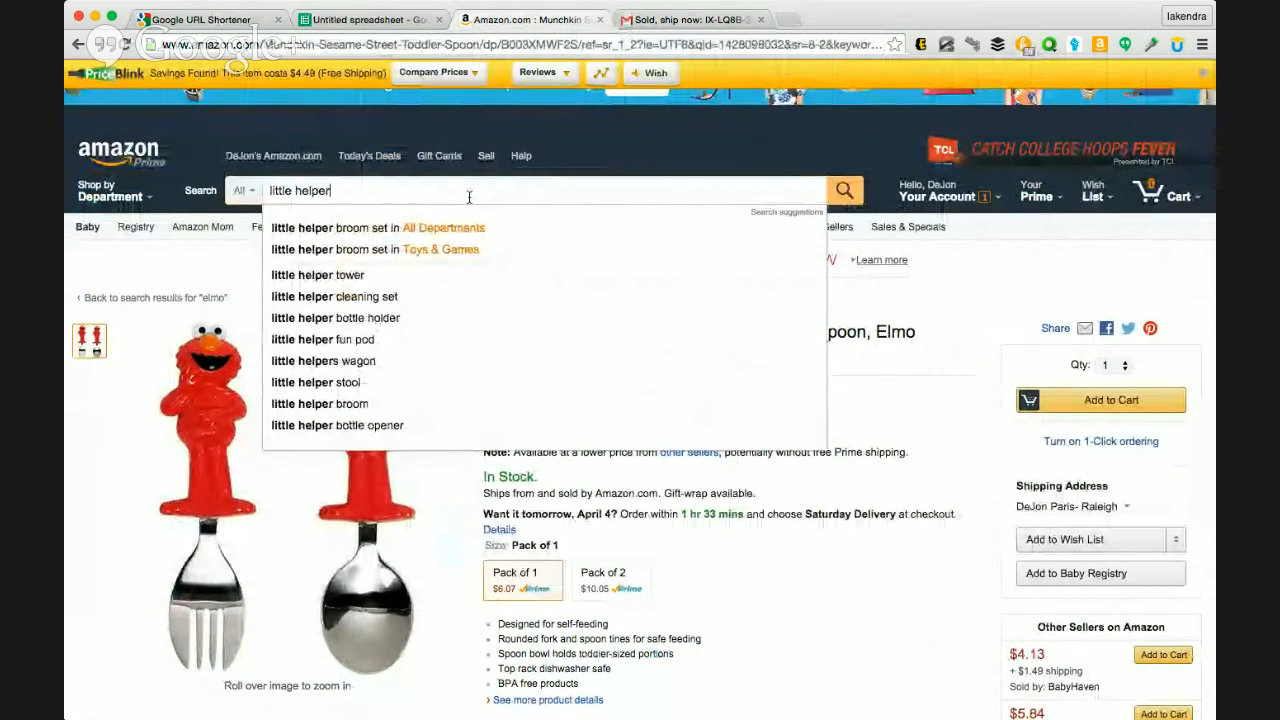
key(Down)
key(Return)
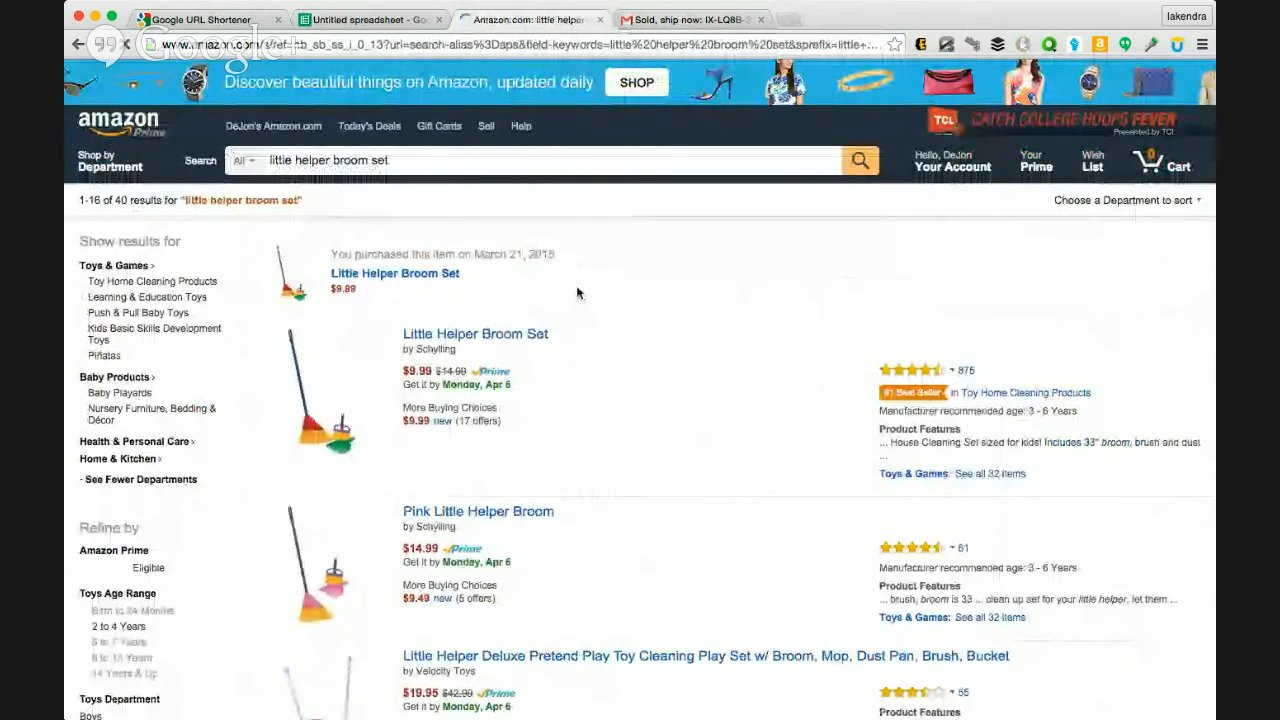
Step: Open the product page of the Little Helper Broom Set by Schylling and bring its price details into view
click(535, 343)
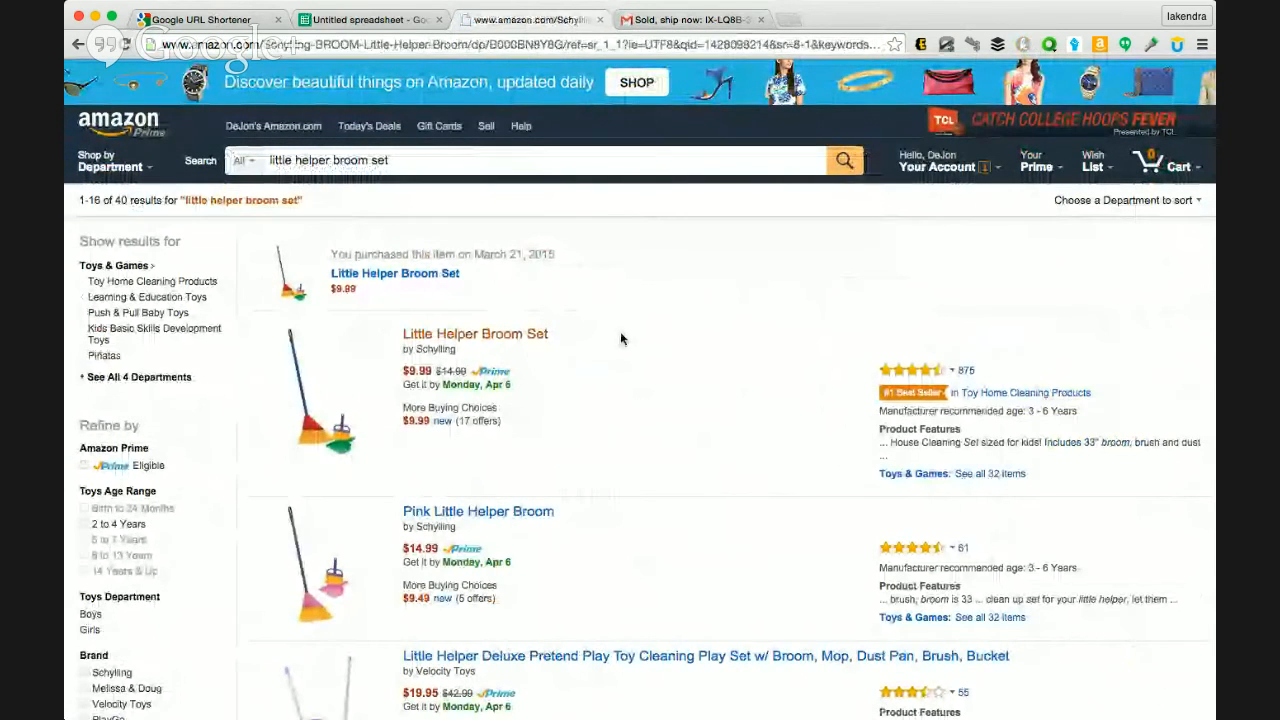
scroll(801, 352, down, 3)
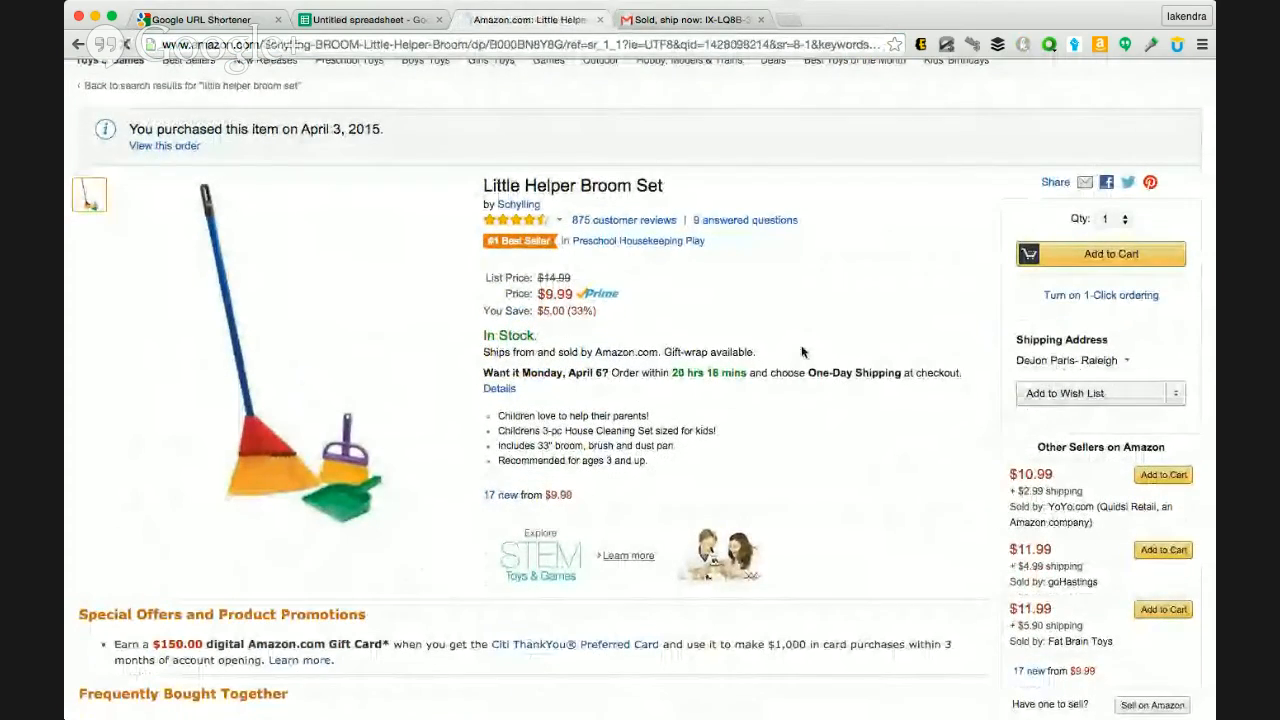
scroll(801, 352, down, 1)
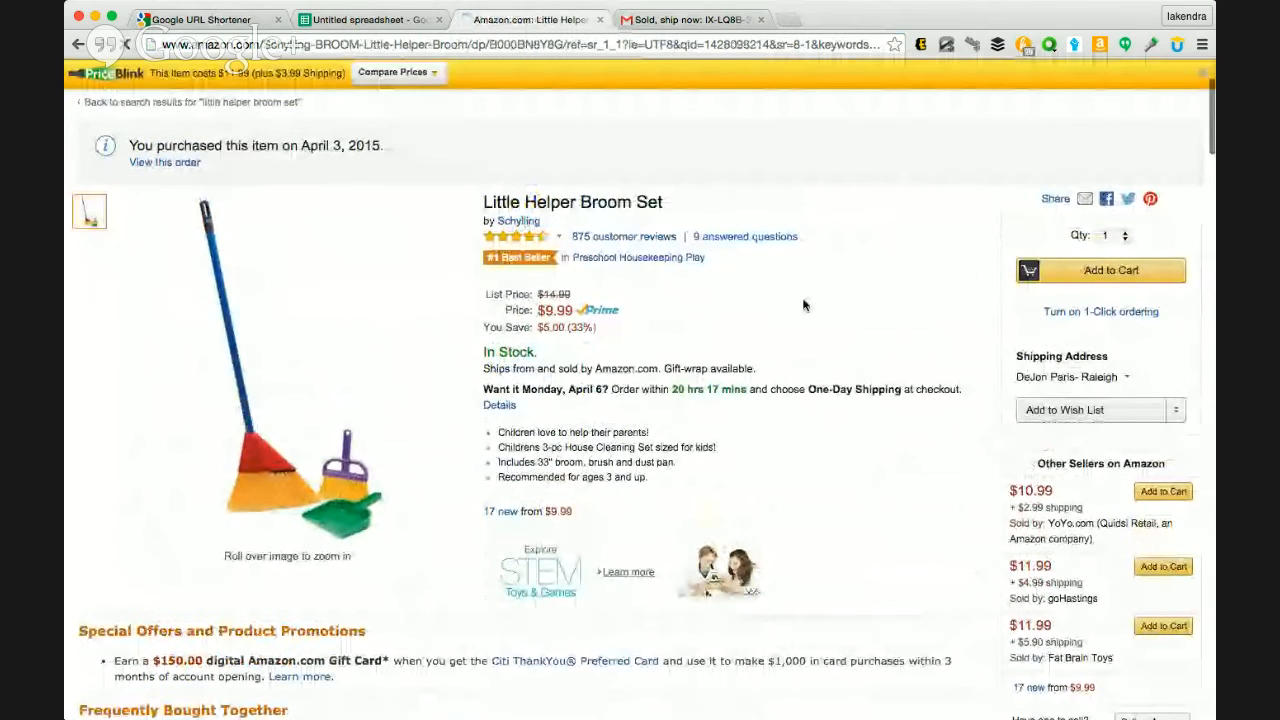
Step: Review the price, shipping and fees in the broom set's sale e-mail, and enter the sold price 13.71 in spreadsheet cell C4
click(677, 20)
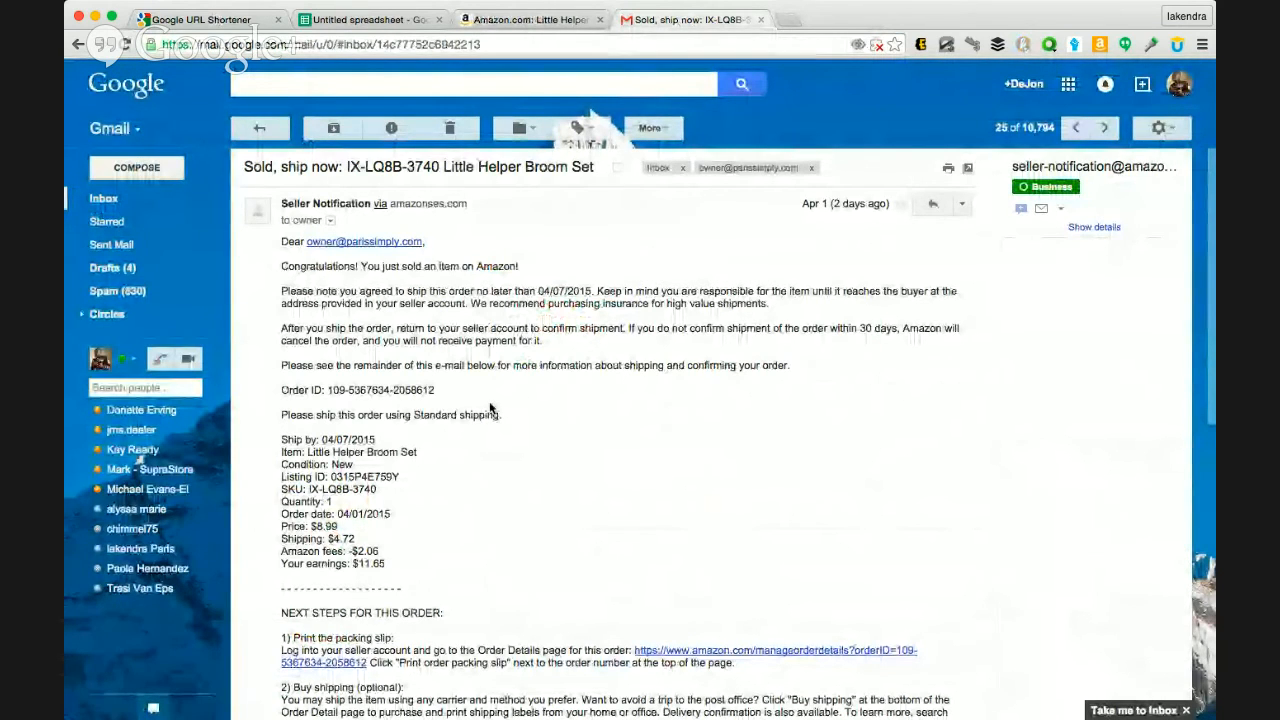
scroll(490, 405, down, 1)
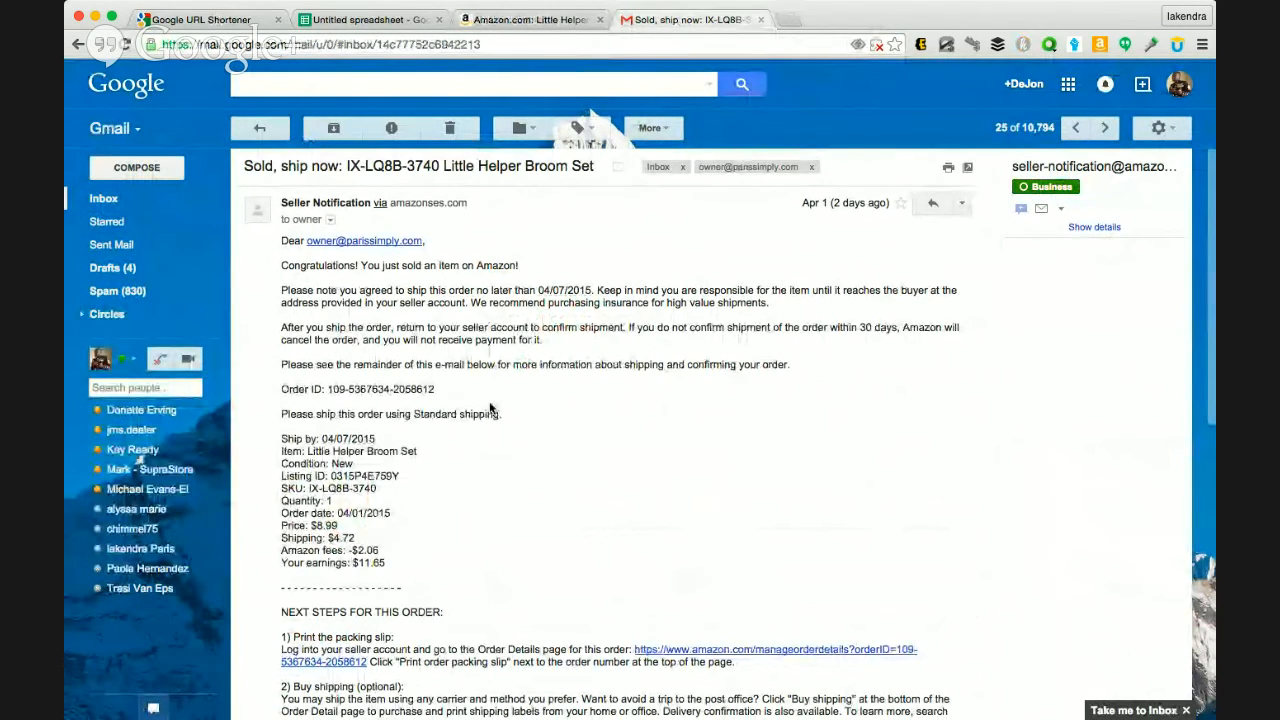
scroll(490, 403, down, 1)
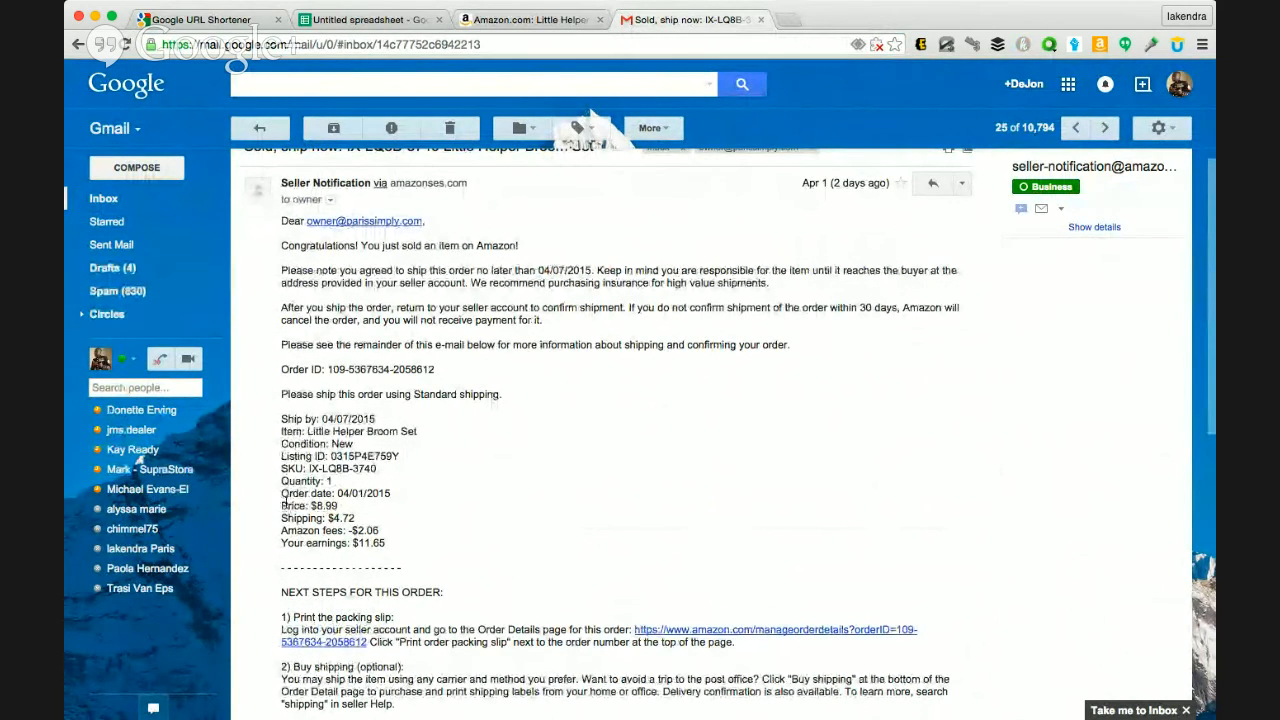
drag(283, 505, 430, 548)
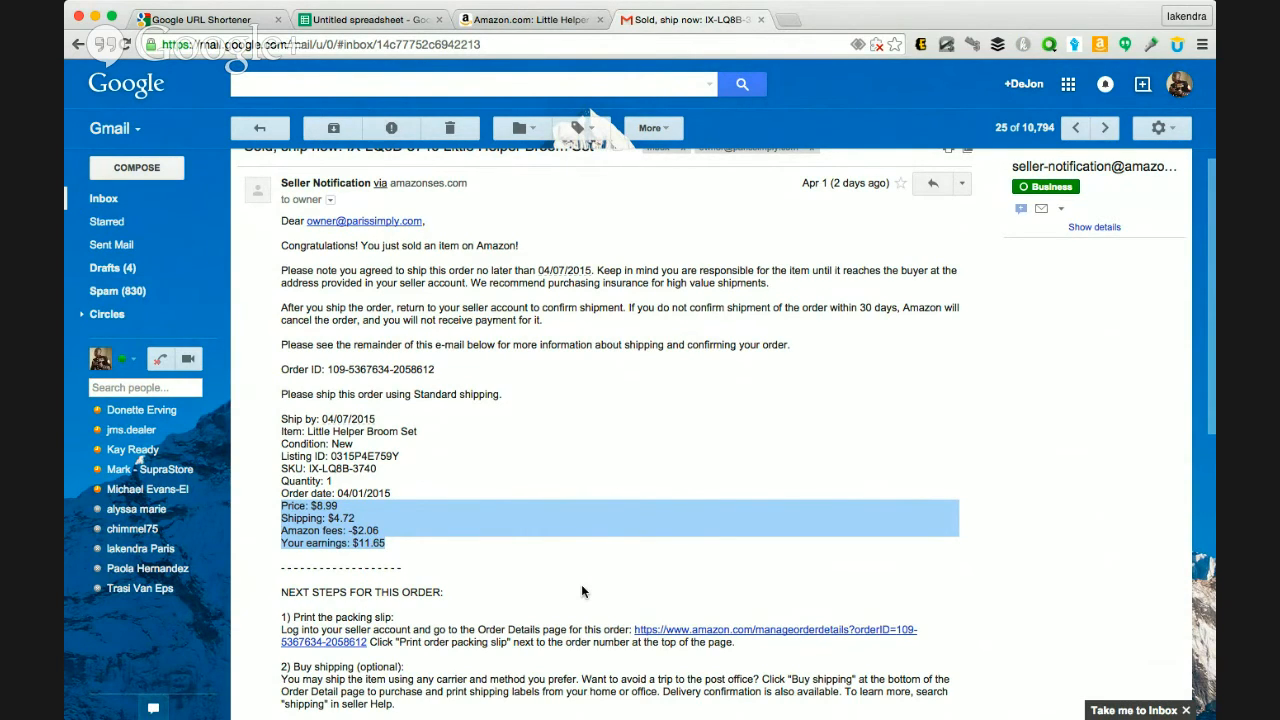
click(610, 519)
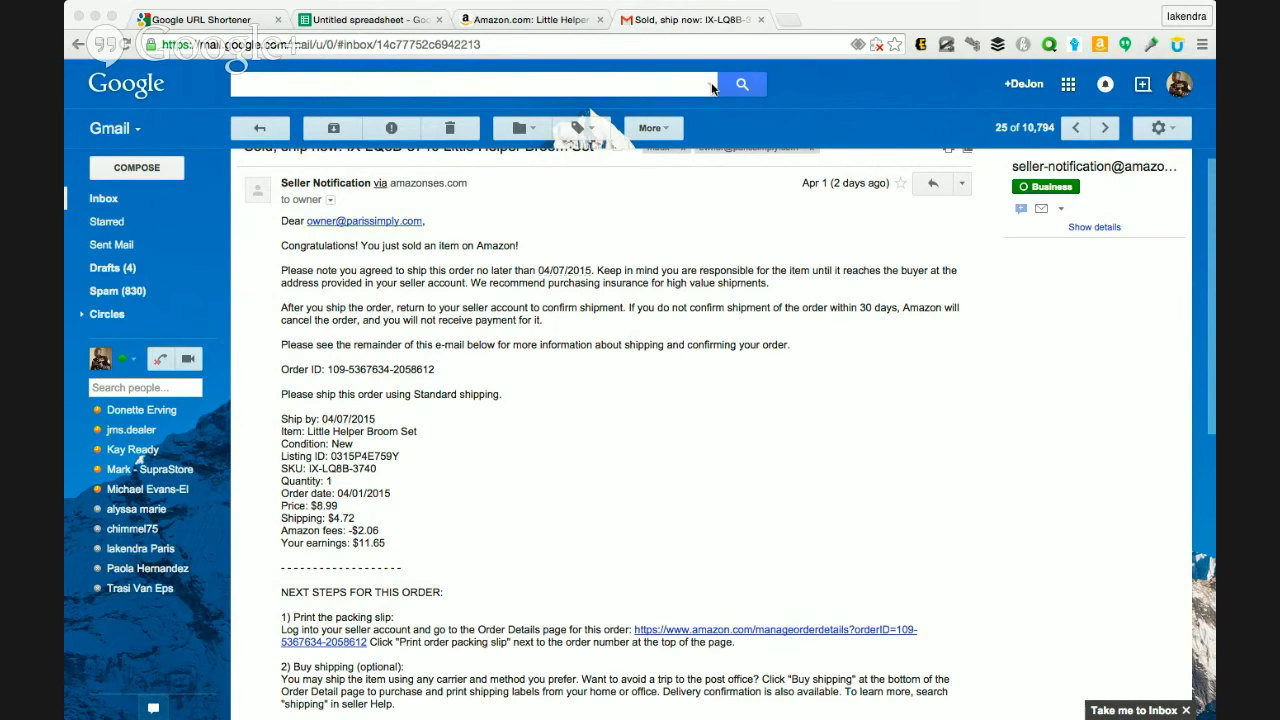
click(385, 20)
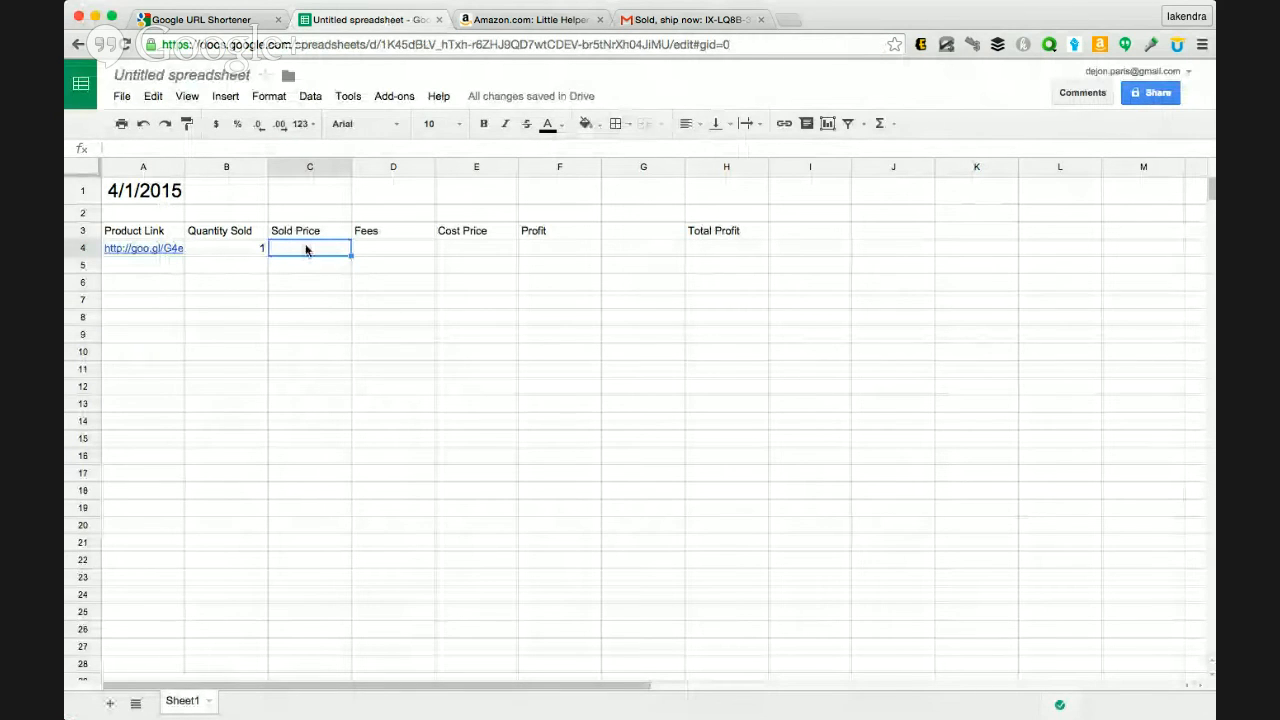
text(13.)
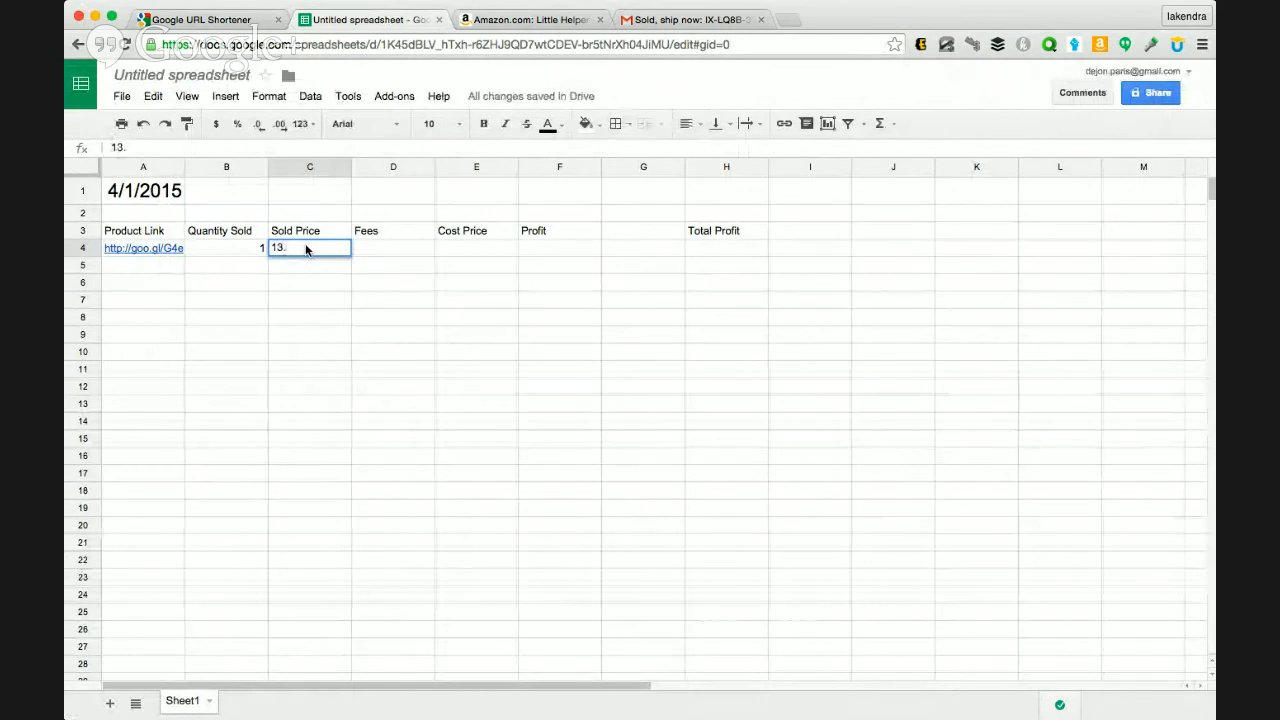
text(71)
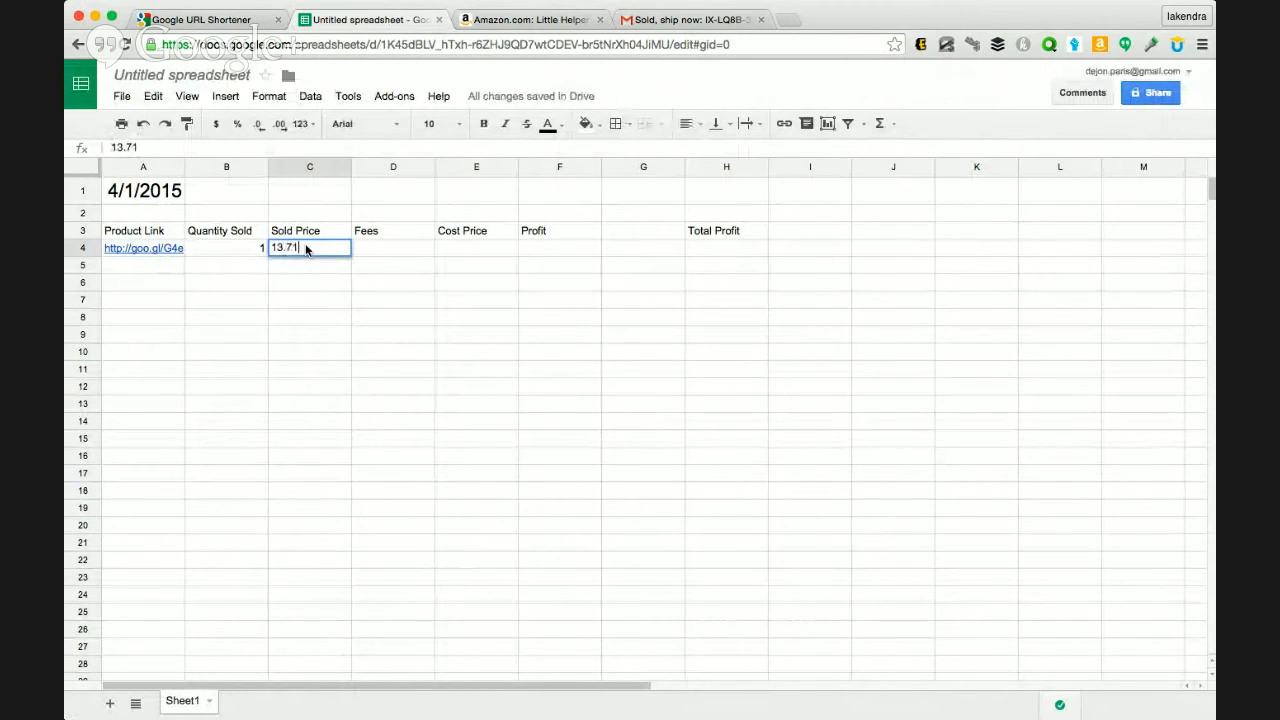
click(394, 251)
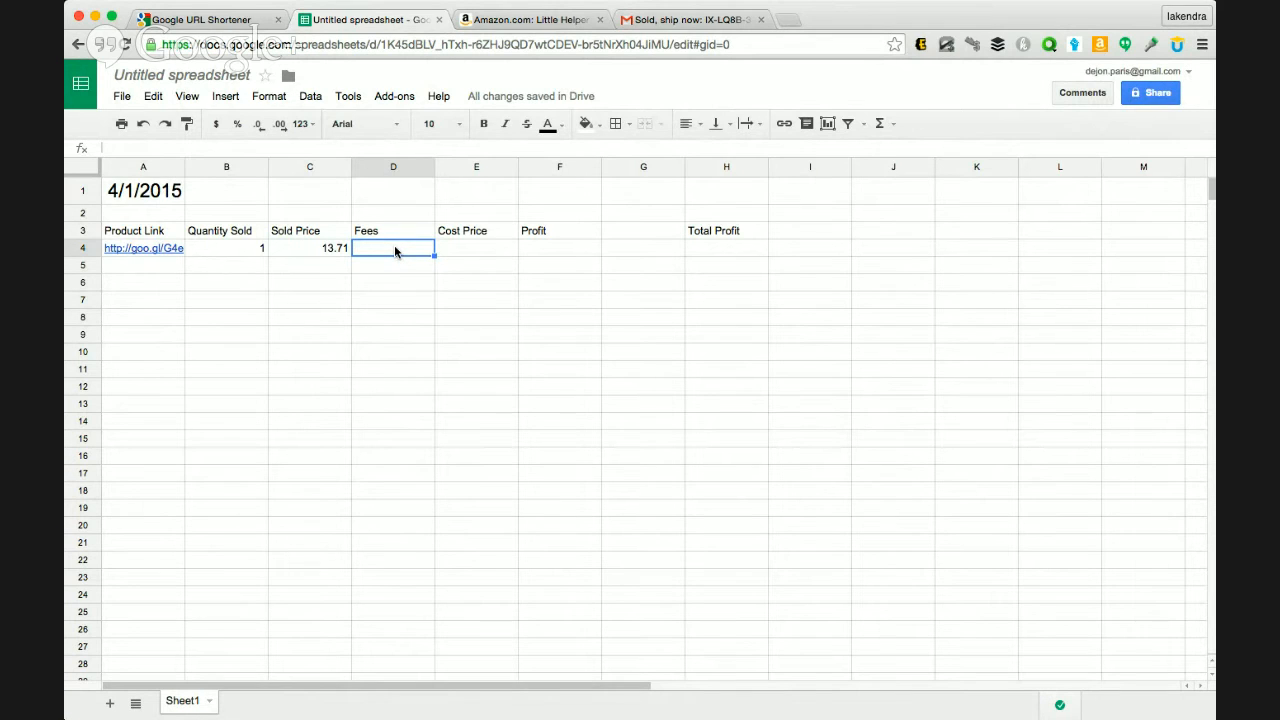
Step: Move the Gmail tab beside the spreadsheet's tab, check the Amazon fees there and enter 2.06 in cell D4
click(540, 18)
drag(635, 22, 508, 23)
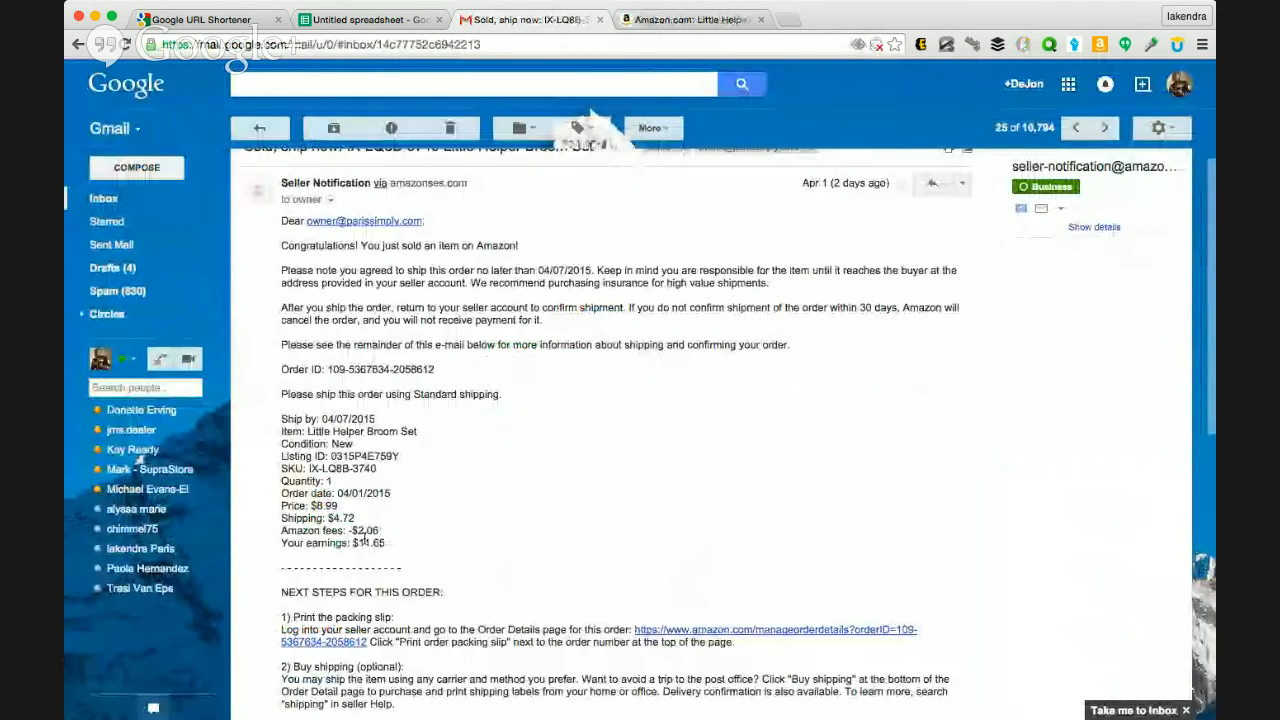
click(370, 19)
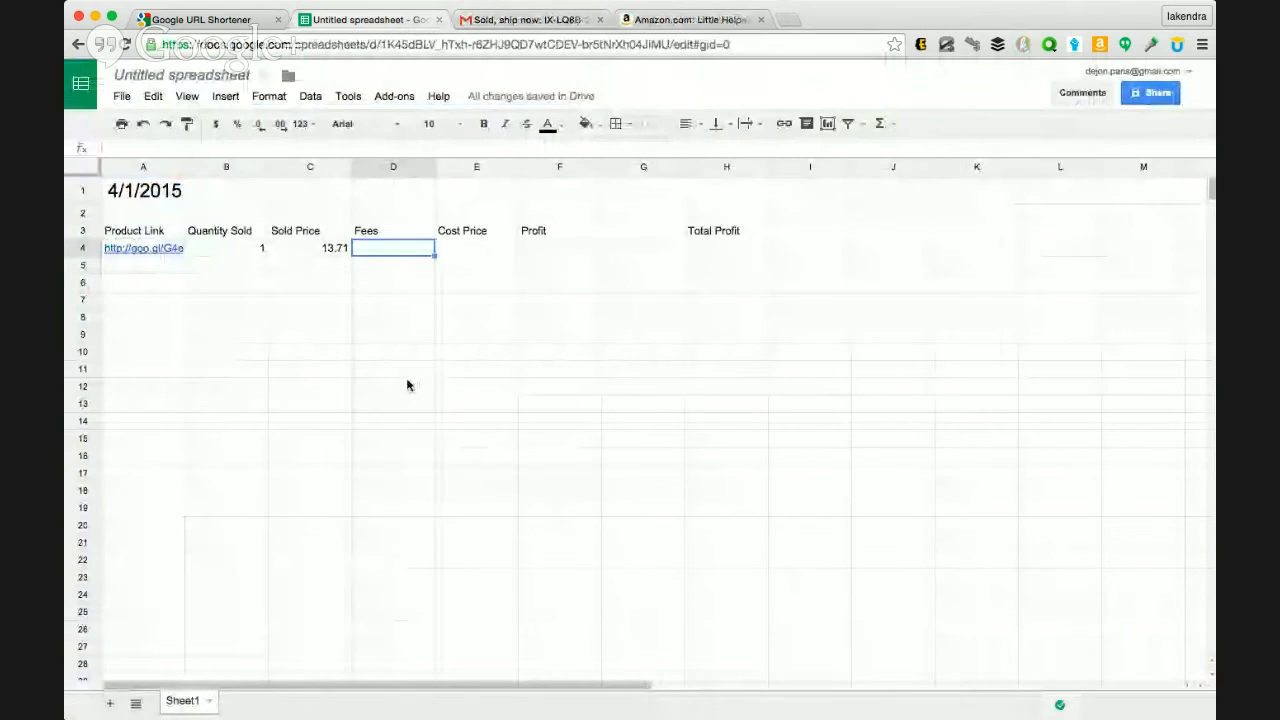
text(2.06)
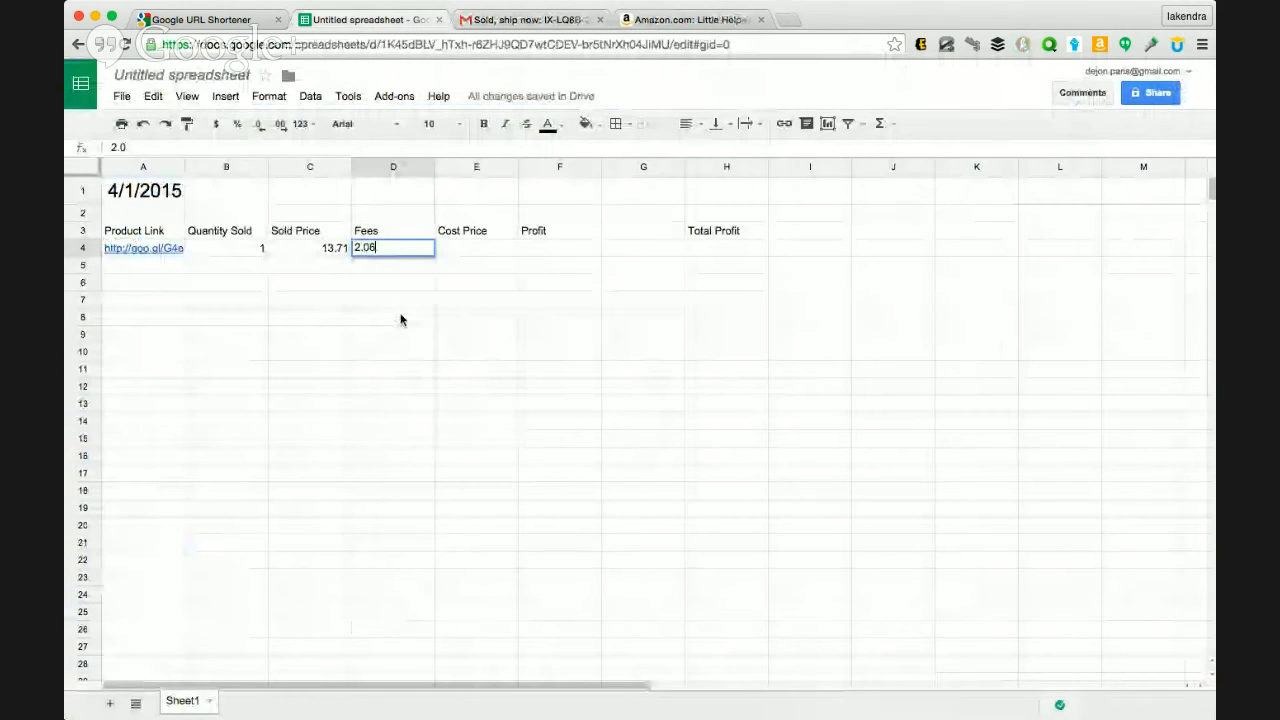
click(476, 248)
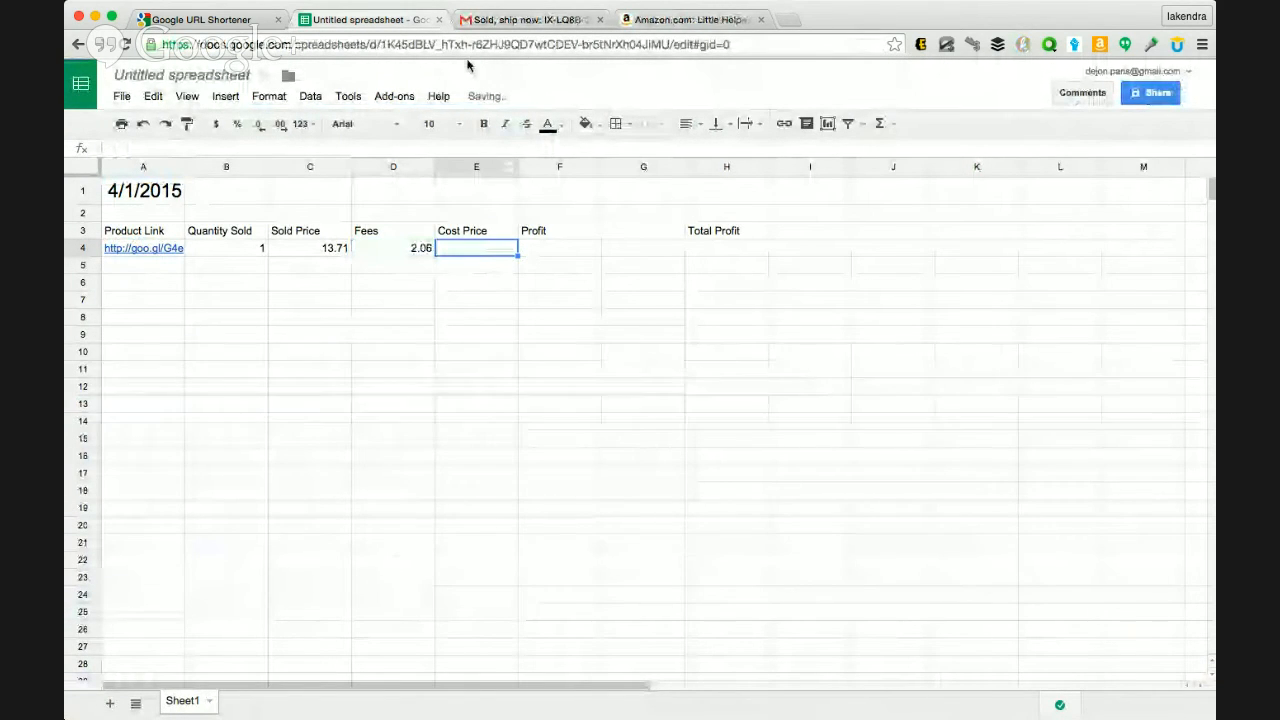
Step: Check the broom set's price on Amazon and enter the cost price 9.99 in cell E4 of the spreadsheet
click(655, 20)
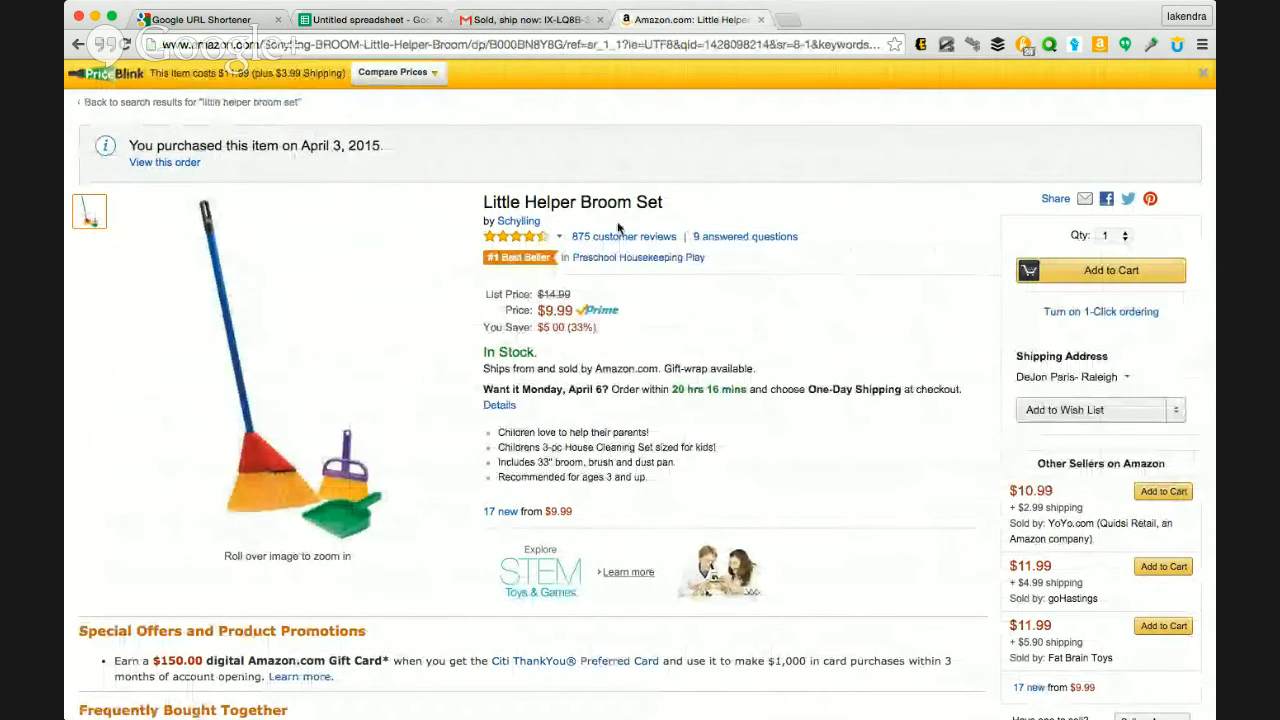
click(530, 20)
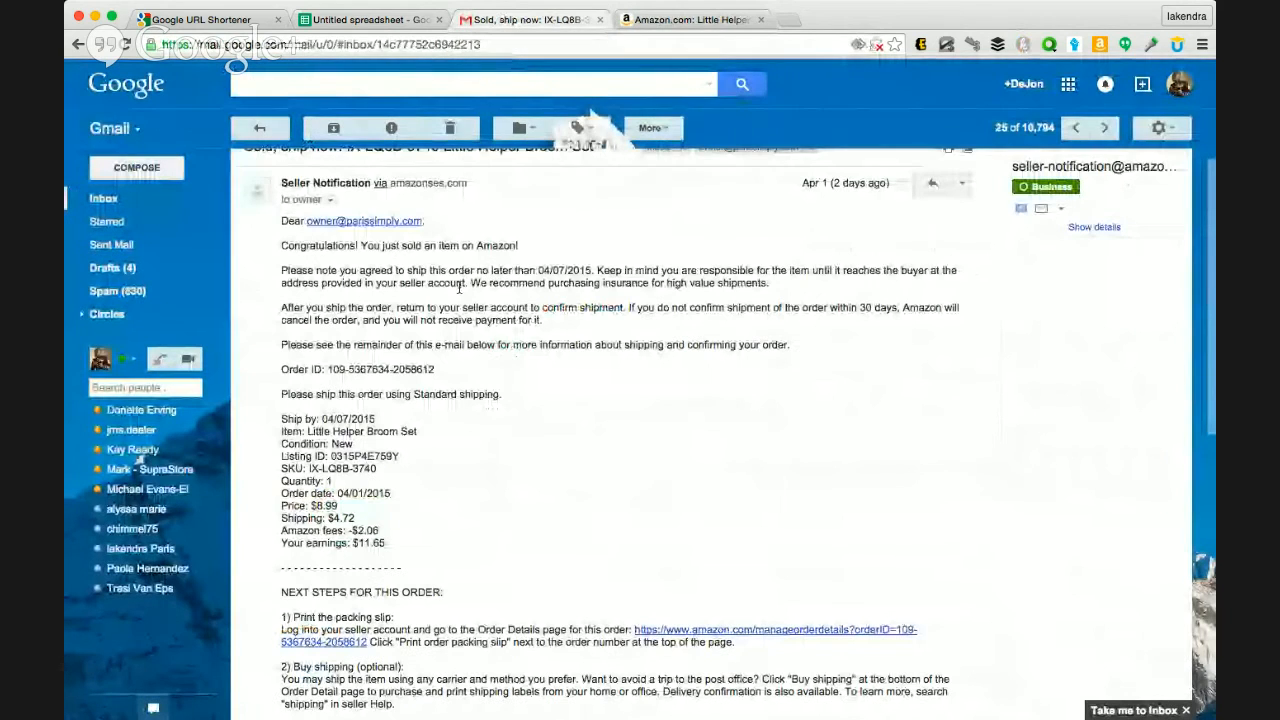
click(404, 28)
text(9)
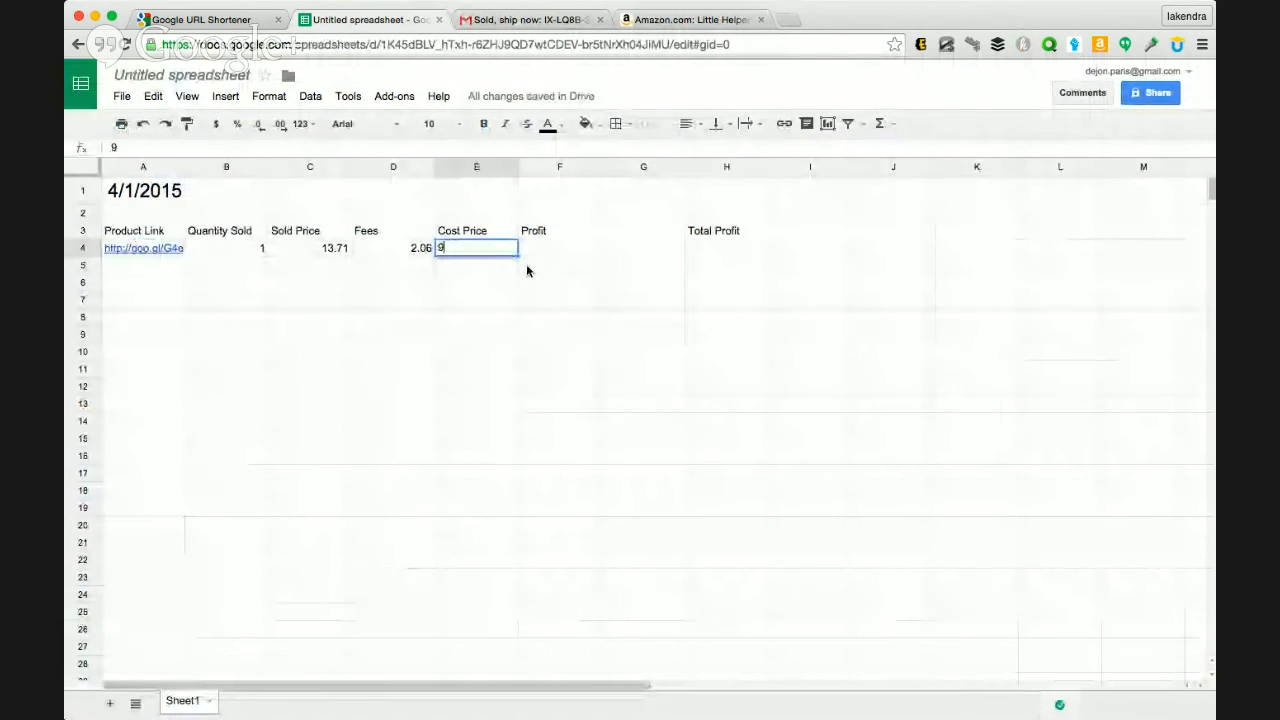
text(.99)
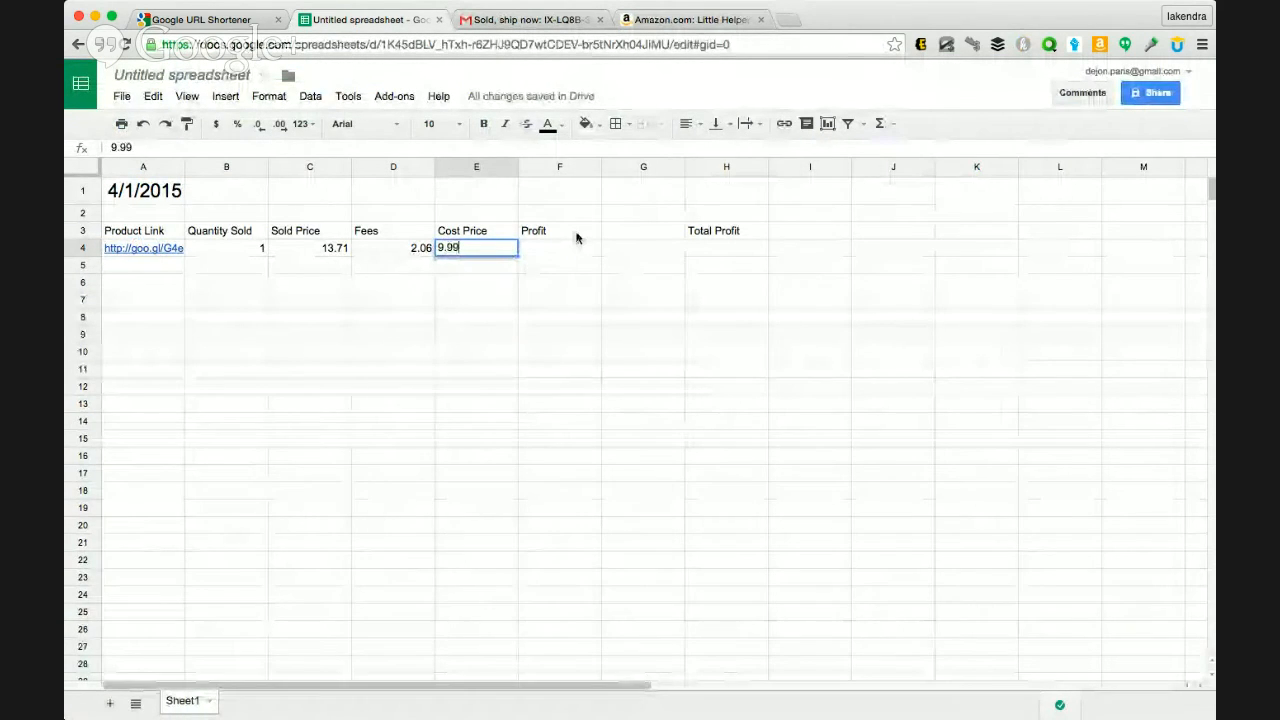
click(563, 247)
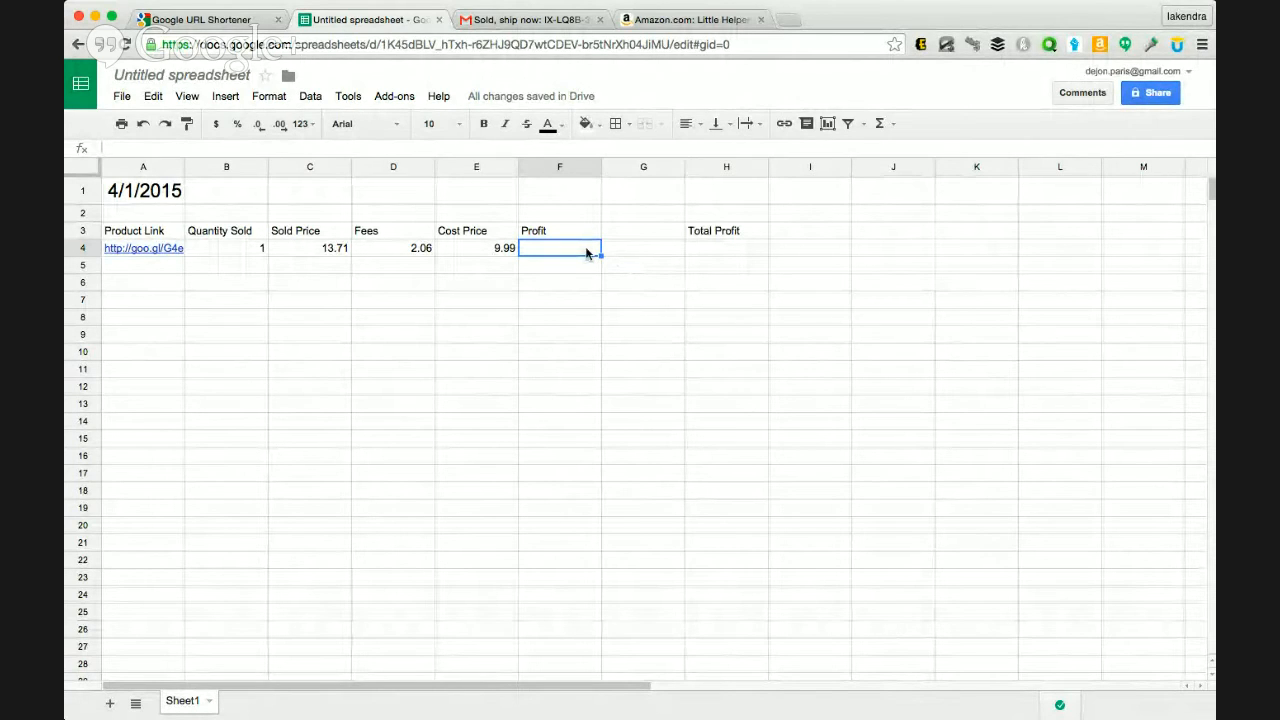
Step: Enter a profit formula in cell F4 that subtracts fees and cost price from sold price: =(C4-D4-E4)
double_click(587, 253)
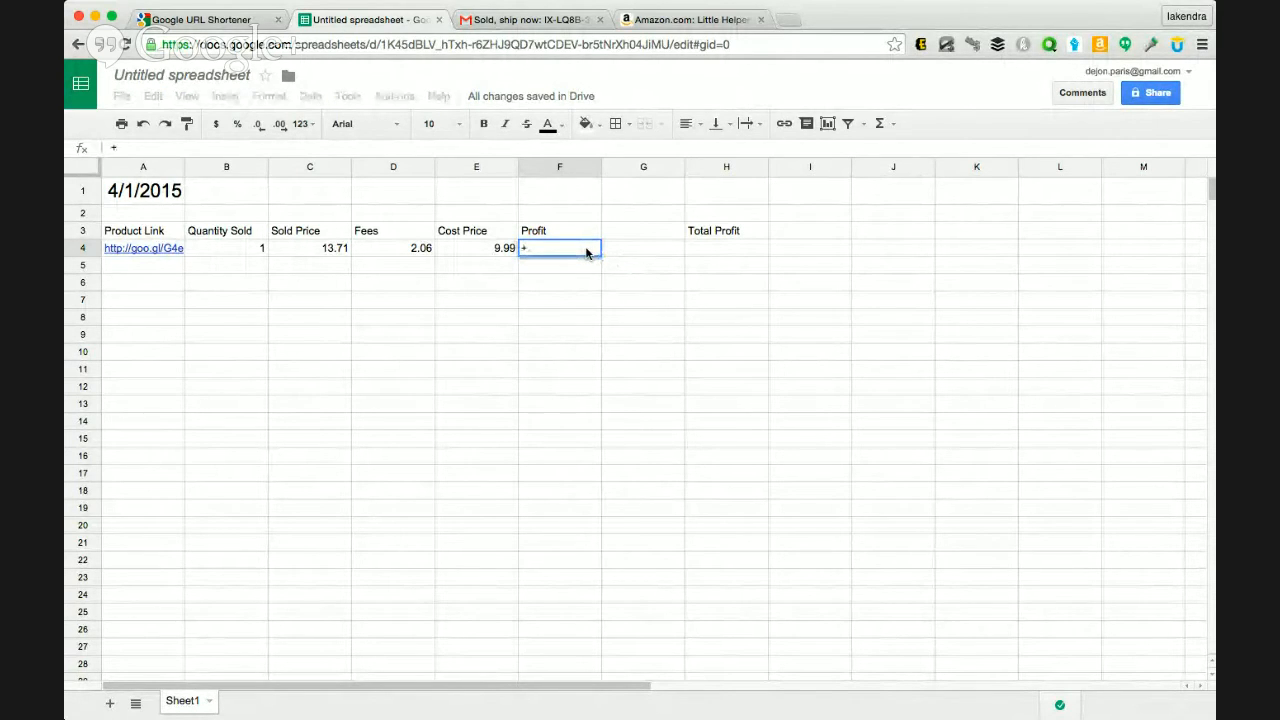
text(=)
click(257, 248)
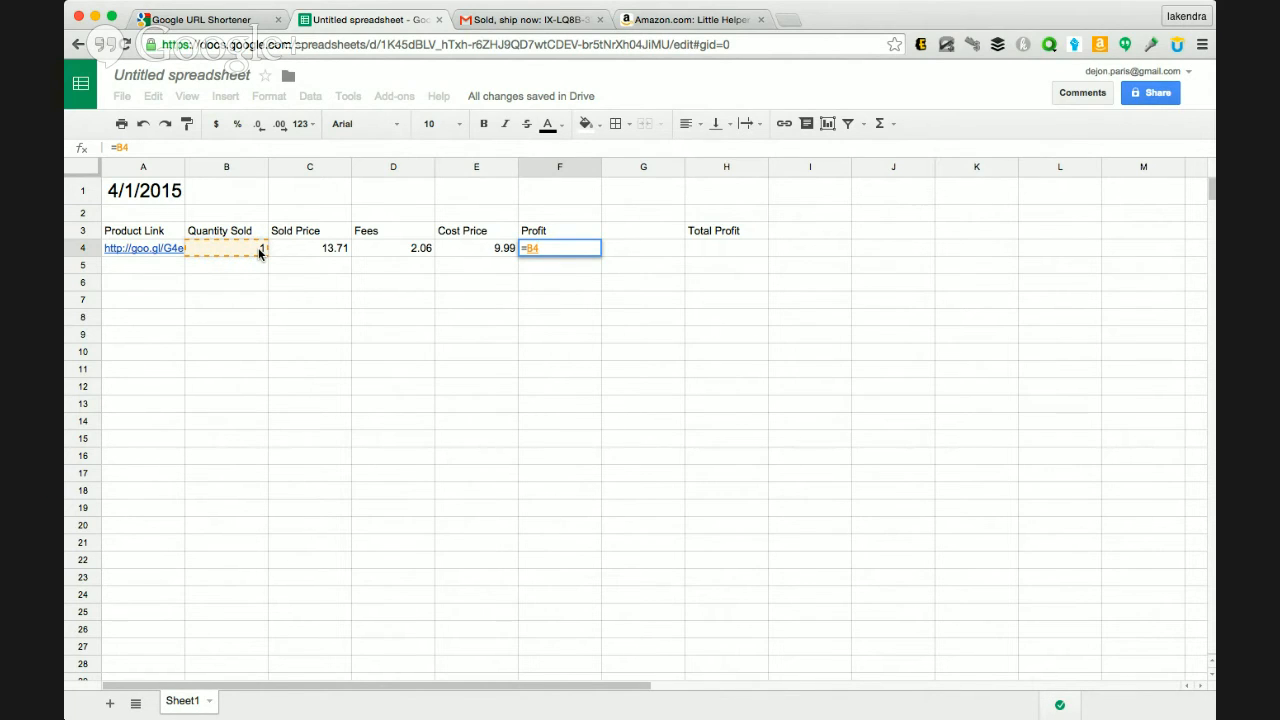
key(BackSpace)
key(BackSpace)
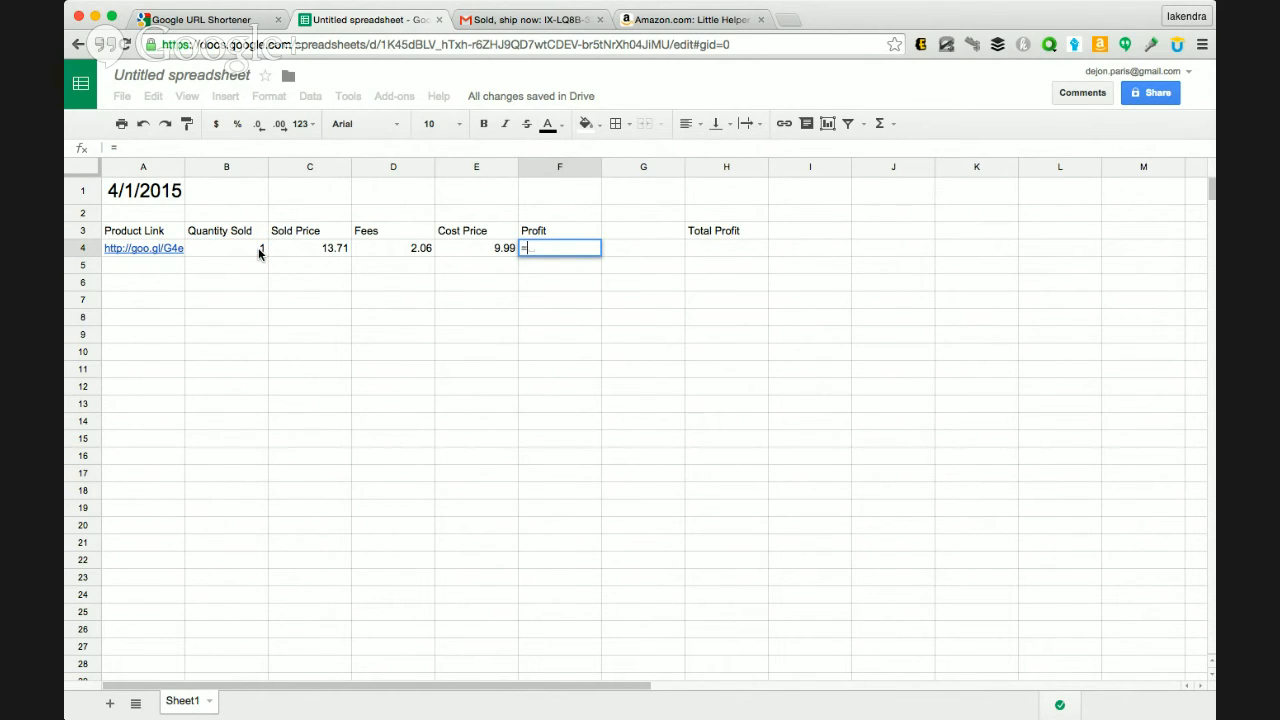
text((C)
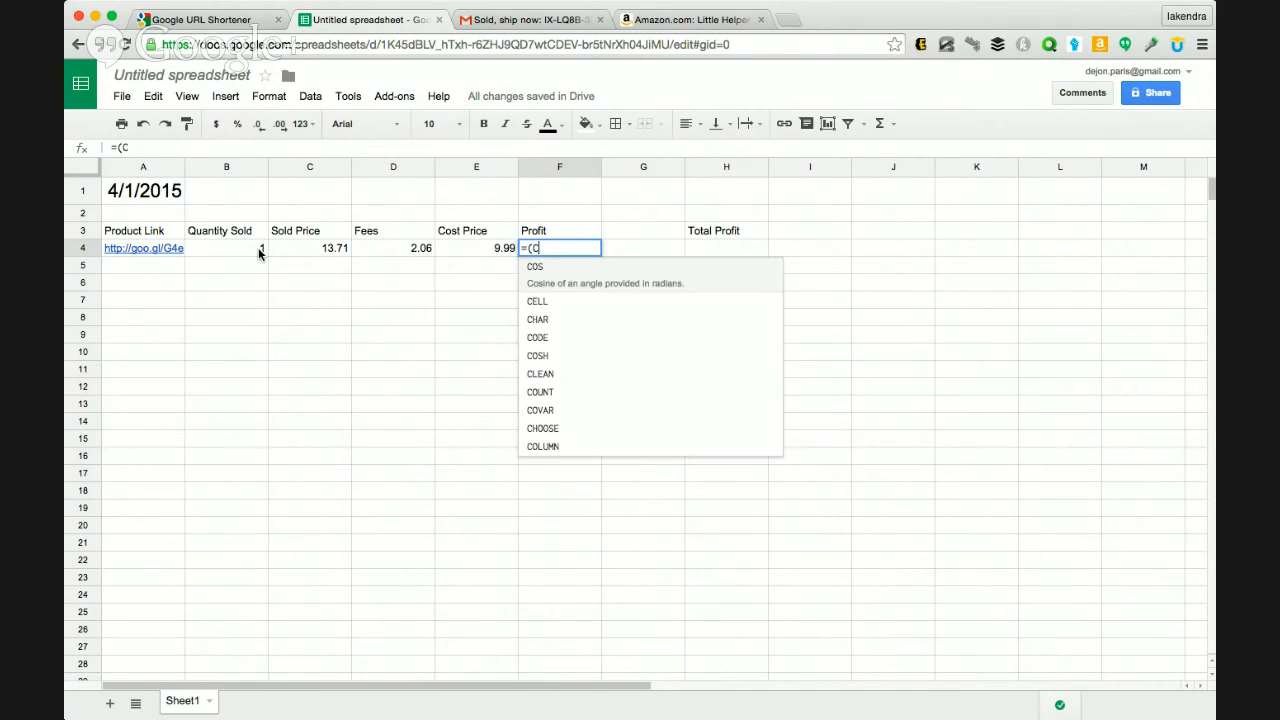
text(4)
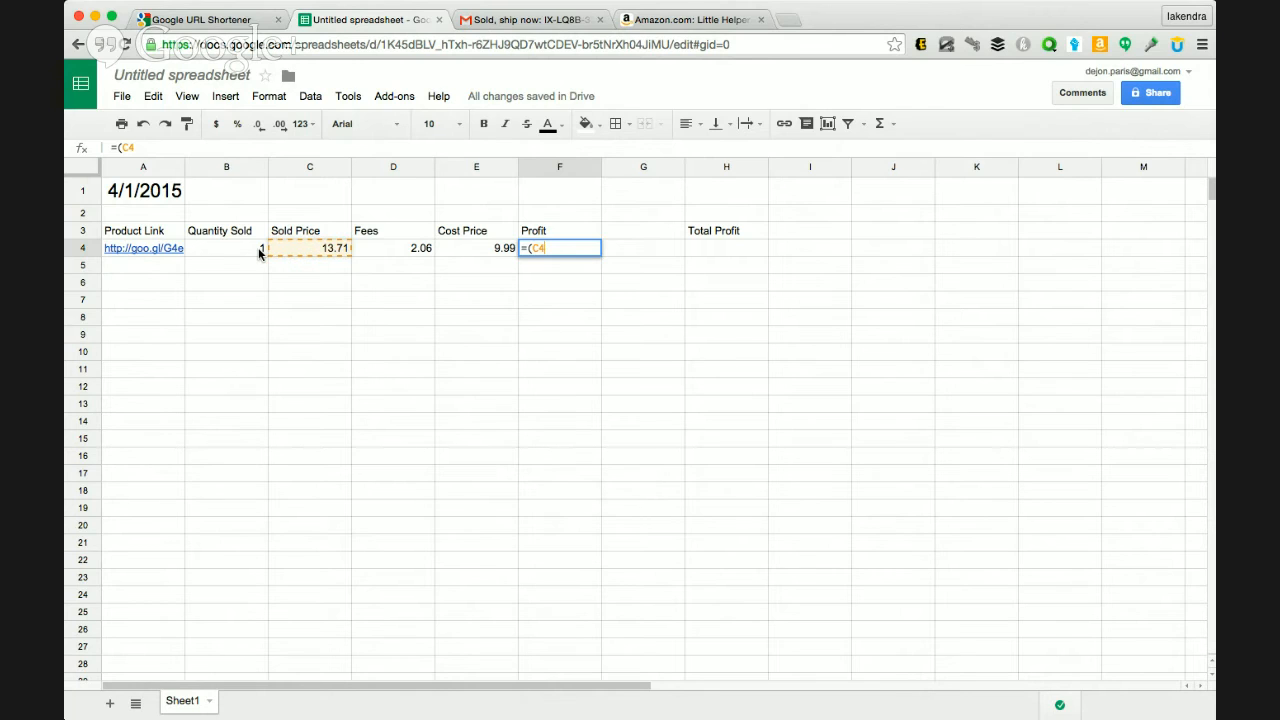
text(-)
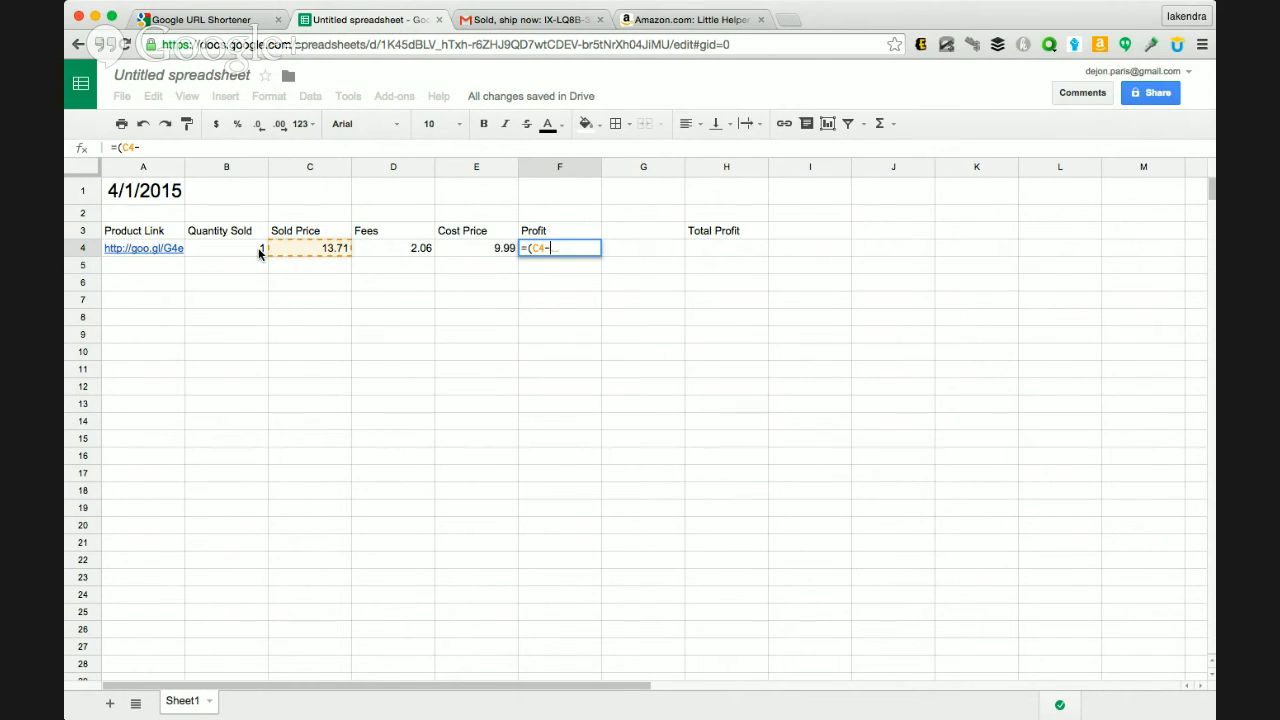
text(D)
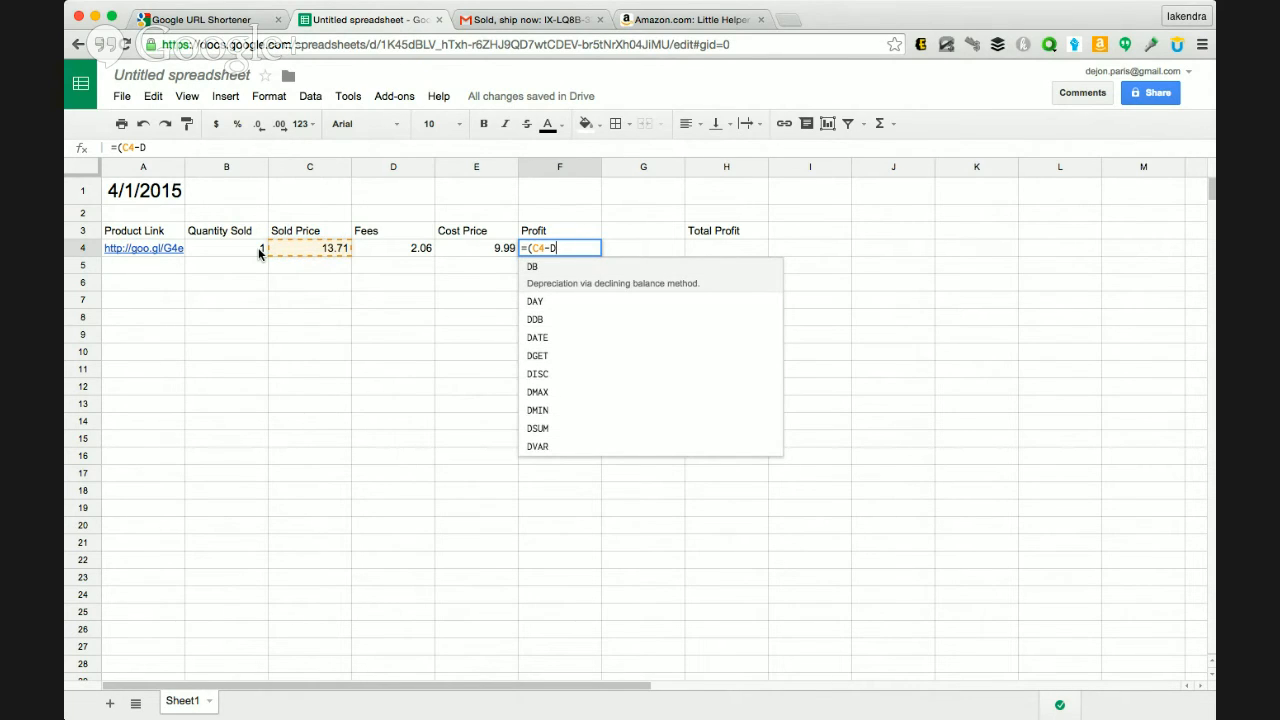
text(4)
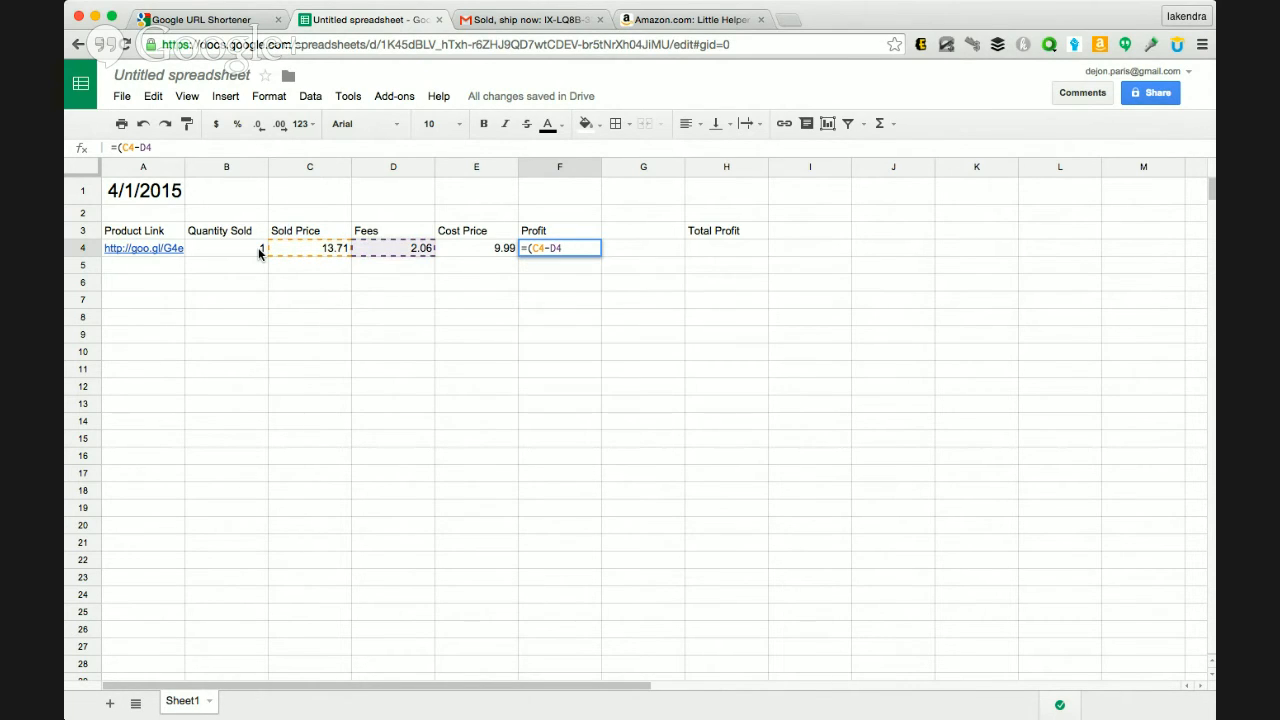
text(-)
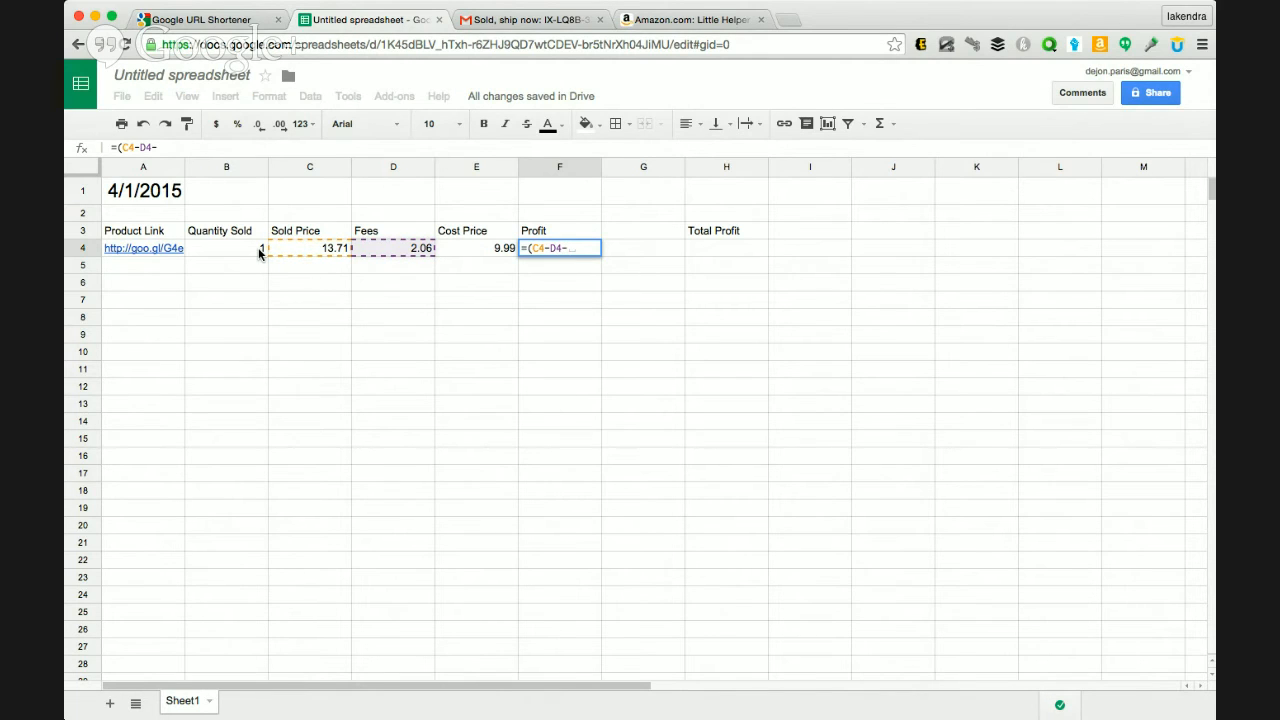
text(E4)
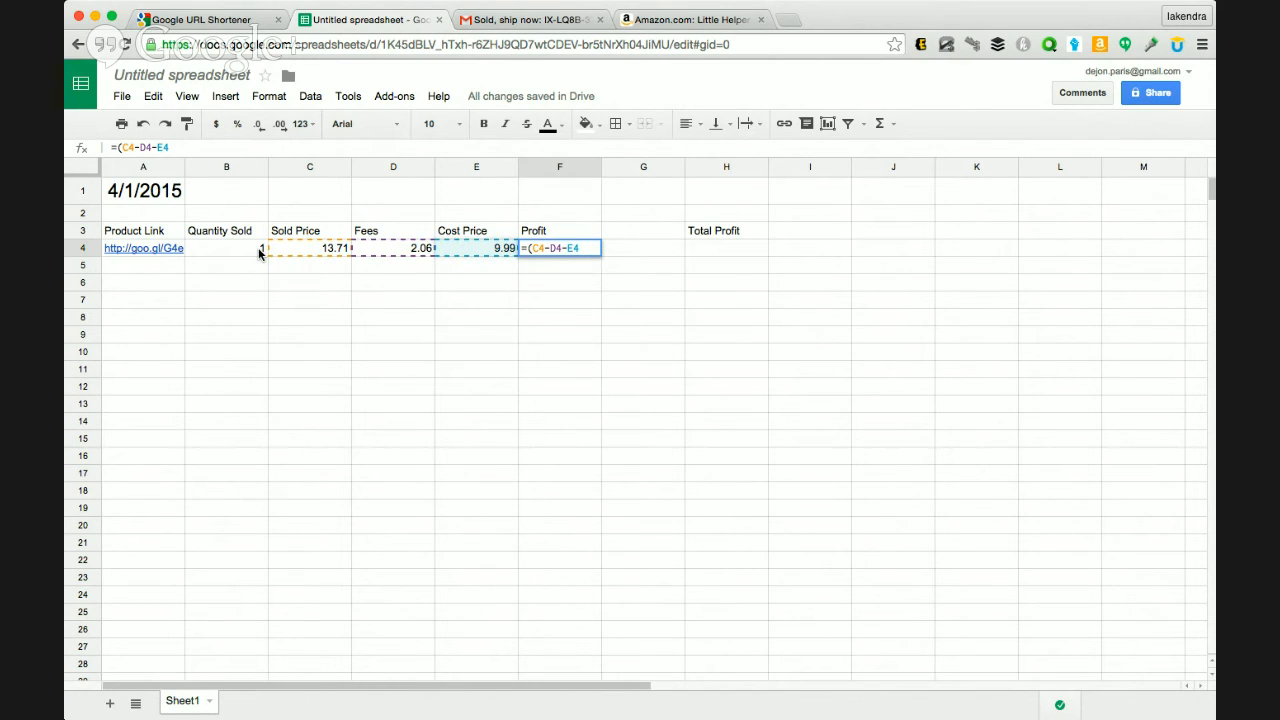
text())
Step: Multiply the bracketed profit formula in F4 by the quantity sold, making it =B4*(C4-D4-E4)
click(530, 248)
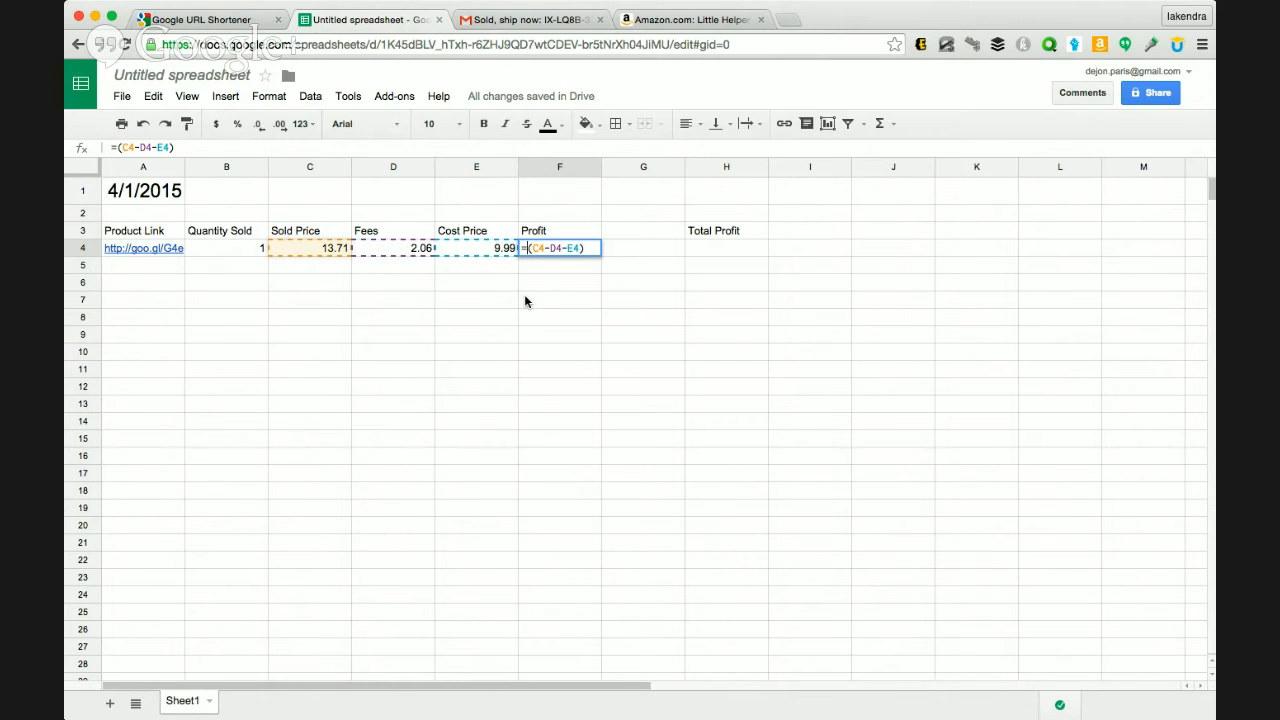
text(B4)
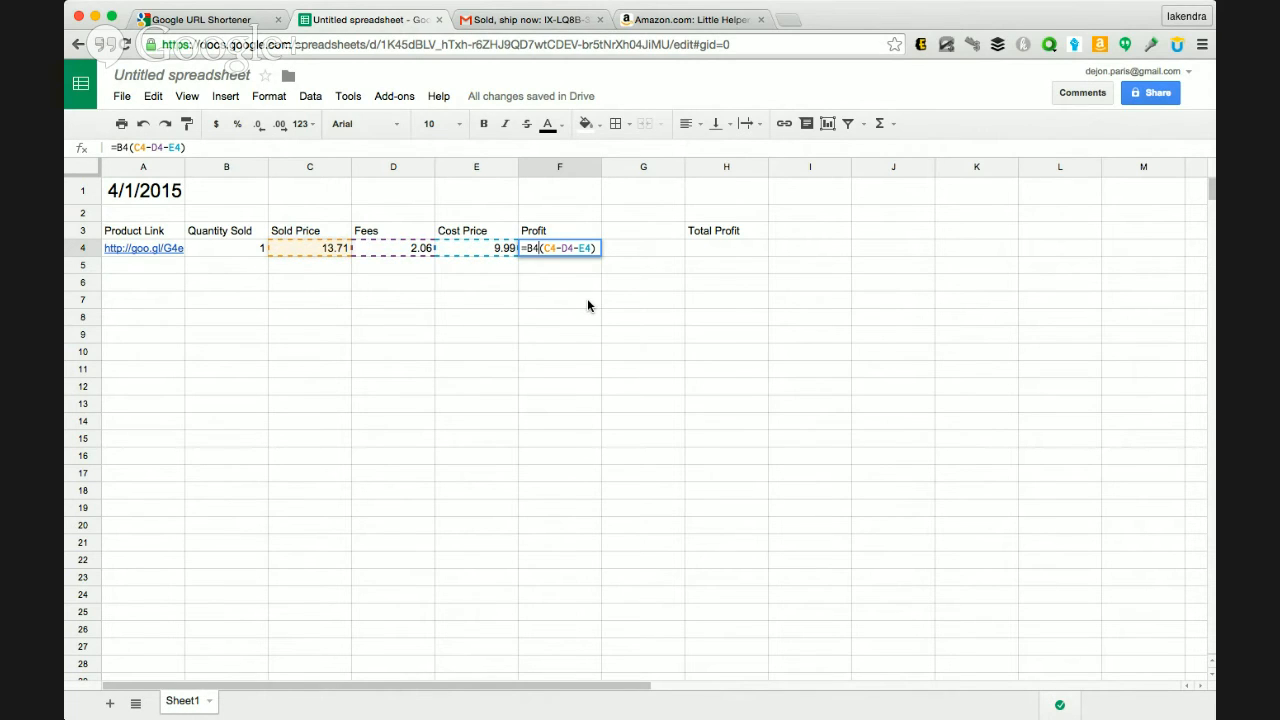
text(*)
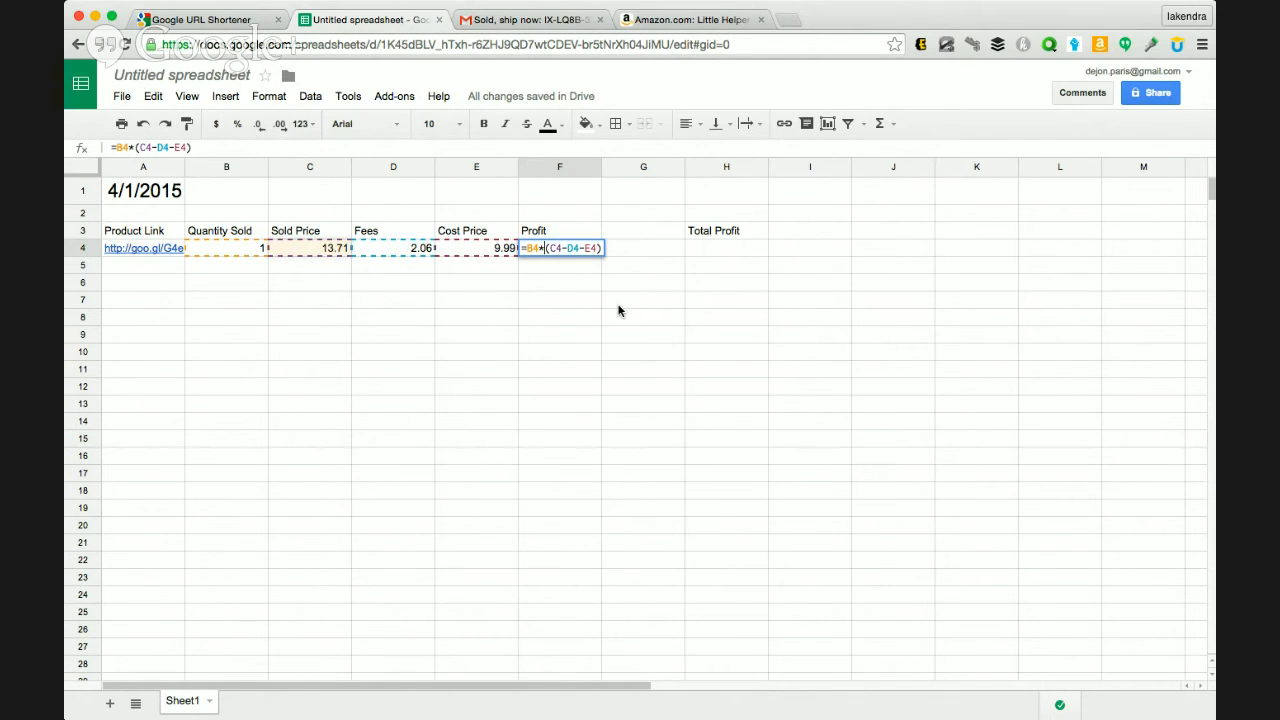
key(Return)
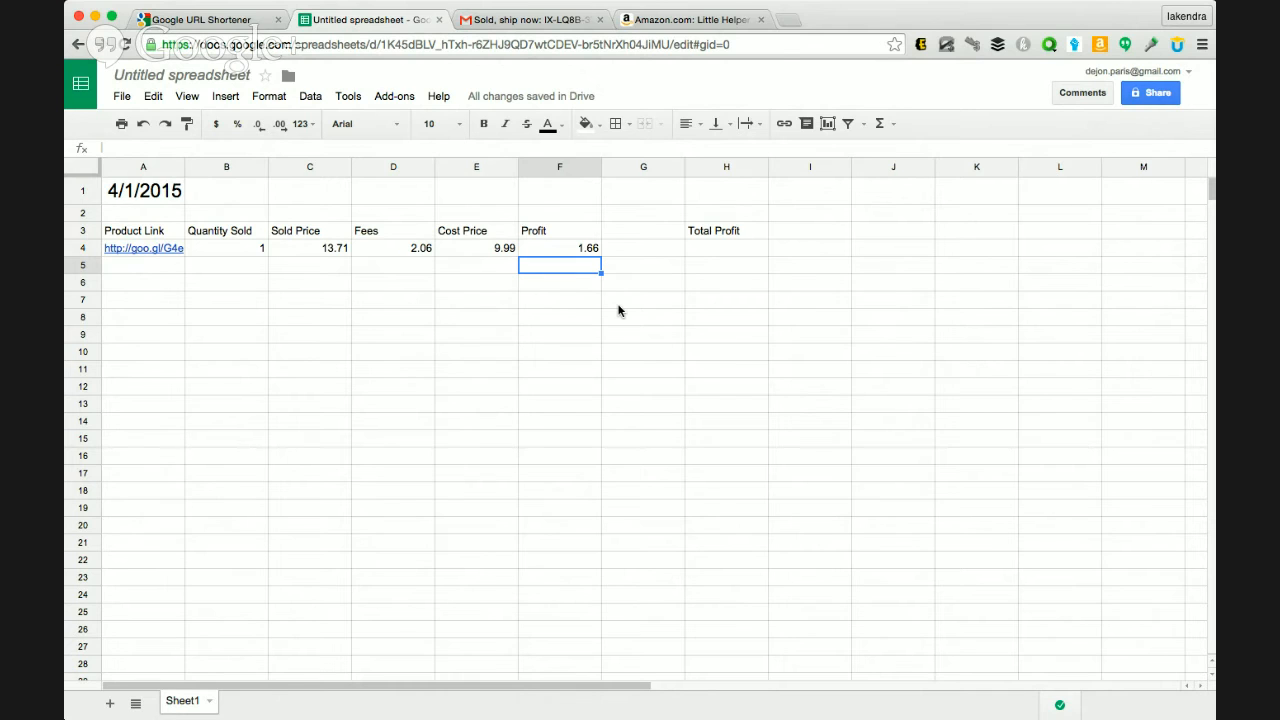
Step: Compare the quantity and profit in row 4 with the broom set's Amazon price and the figures in its sale e-mail
click(245, 250)
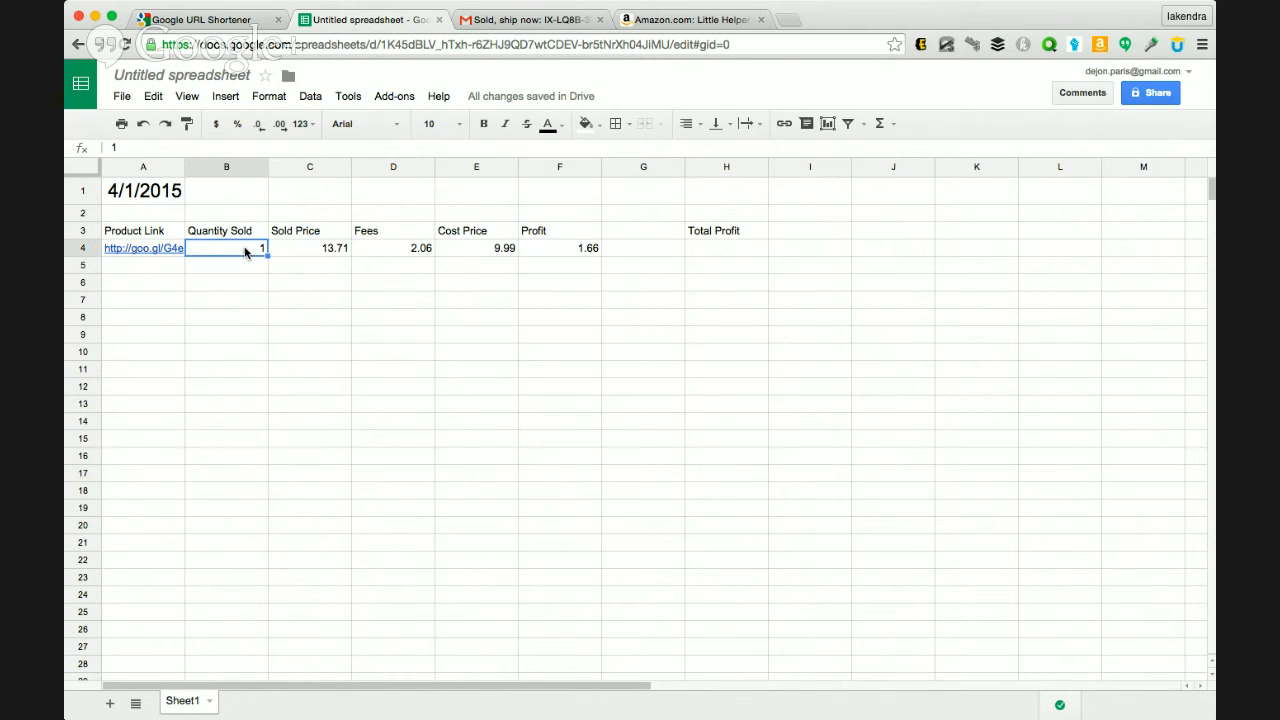
click(685, 20)
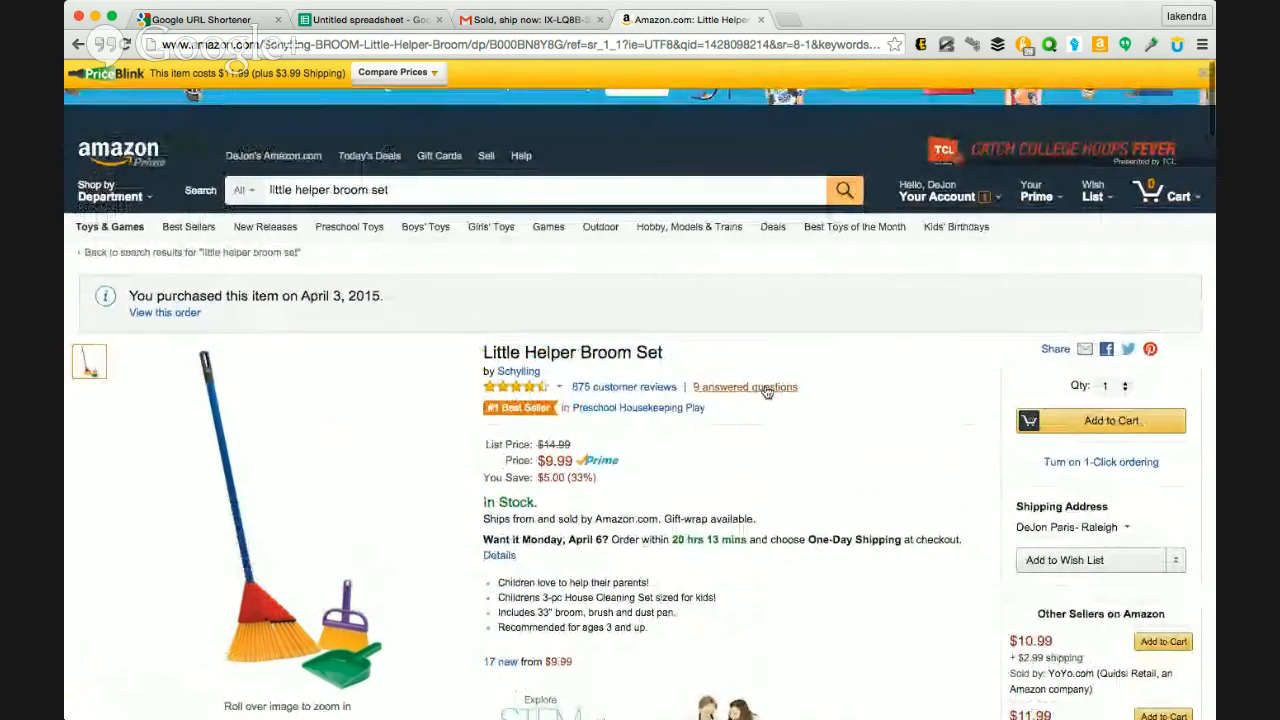
click(541, 21)
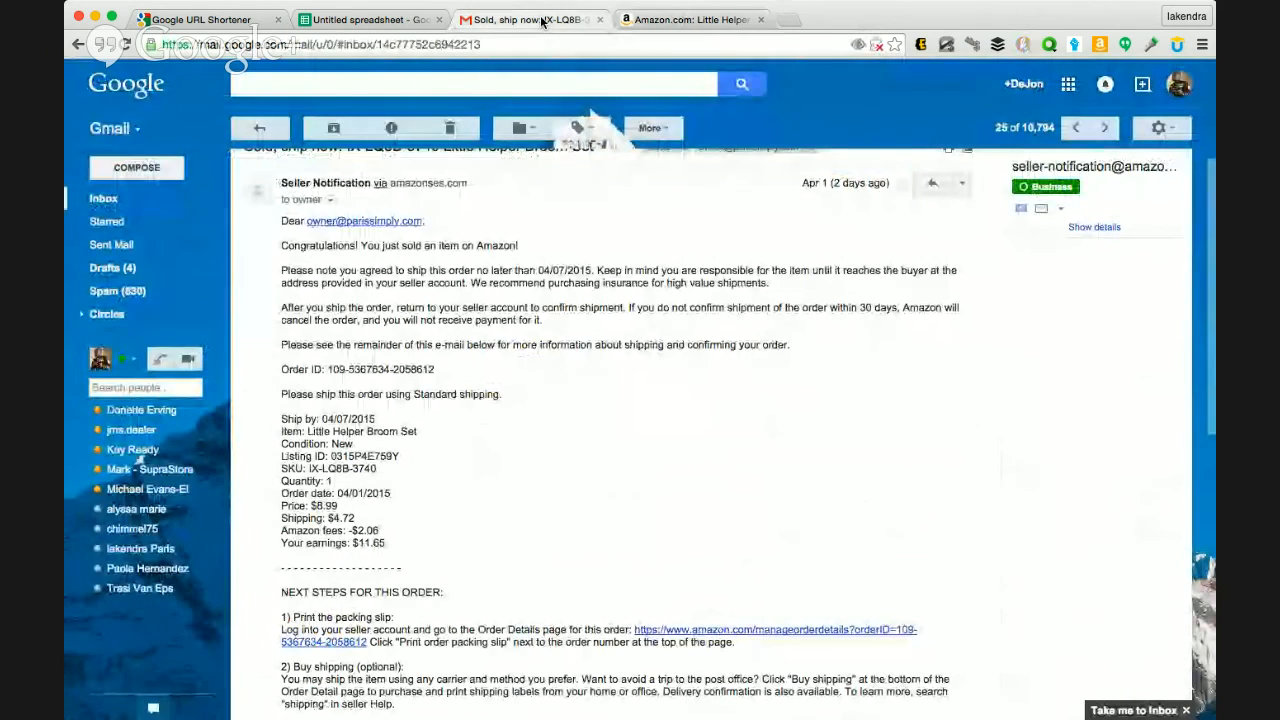
click(409, 28)
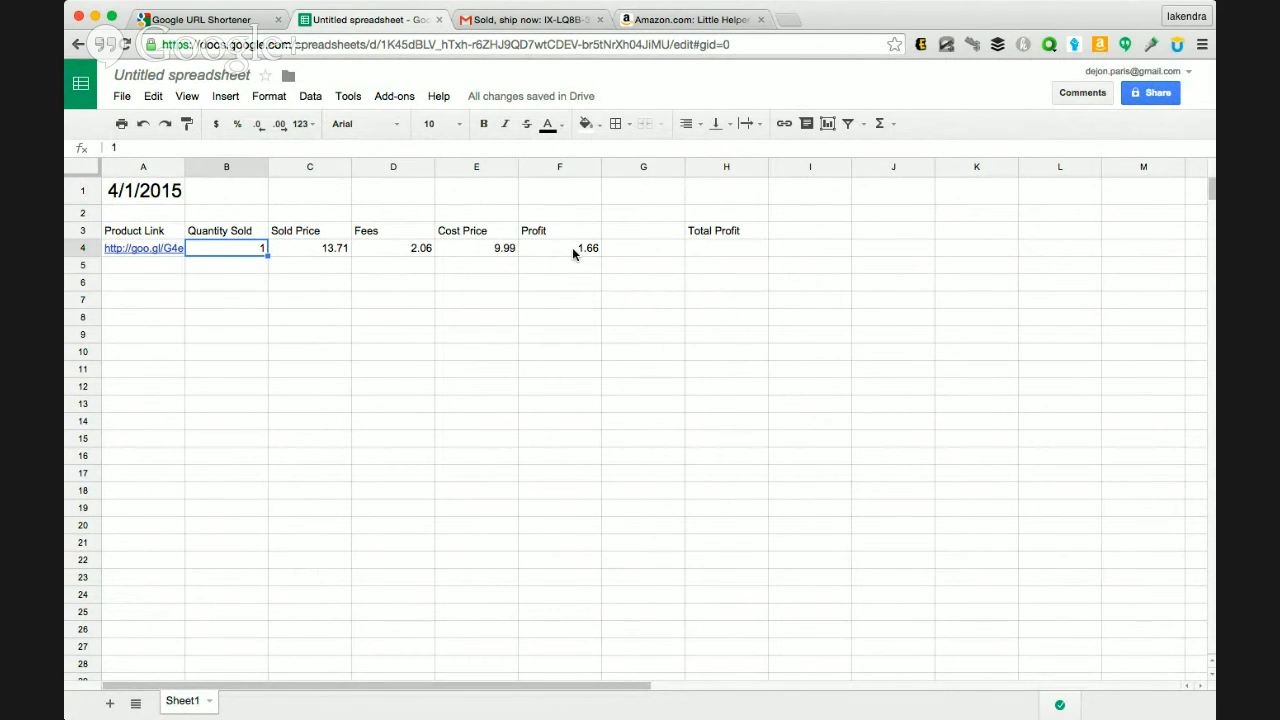
click(651, 20)
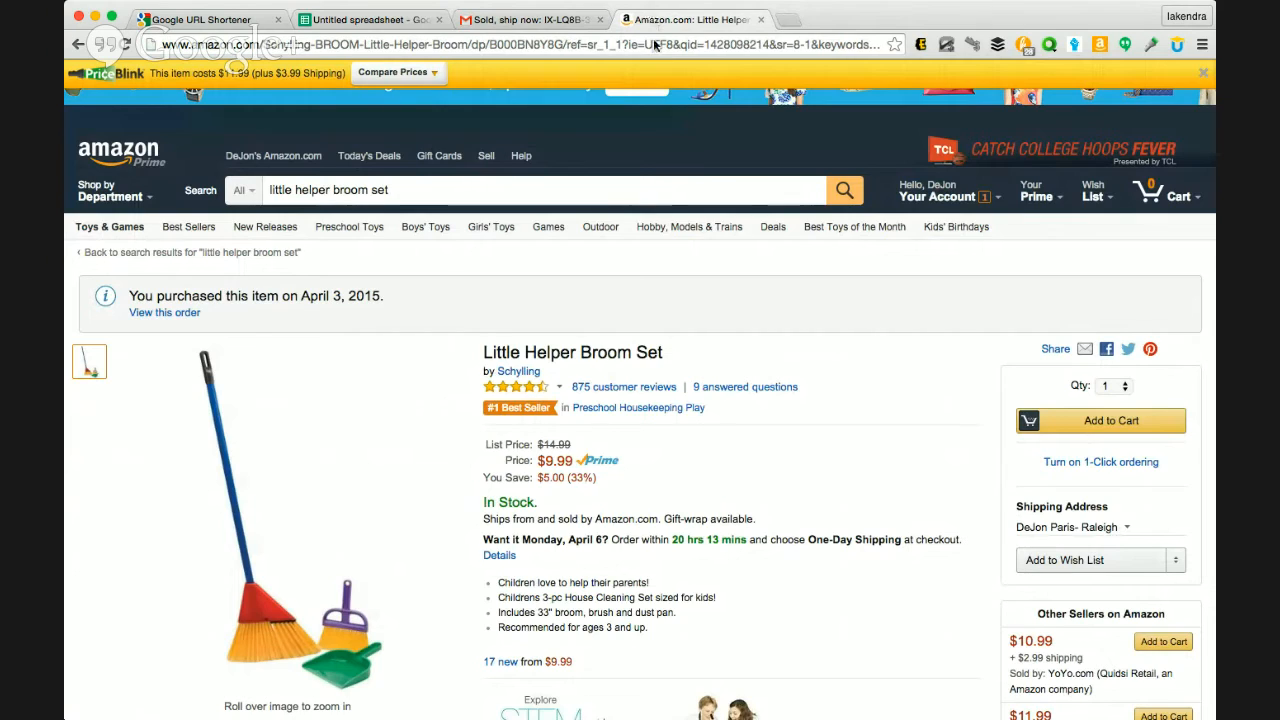
scroll(720, 484, down, 4)
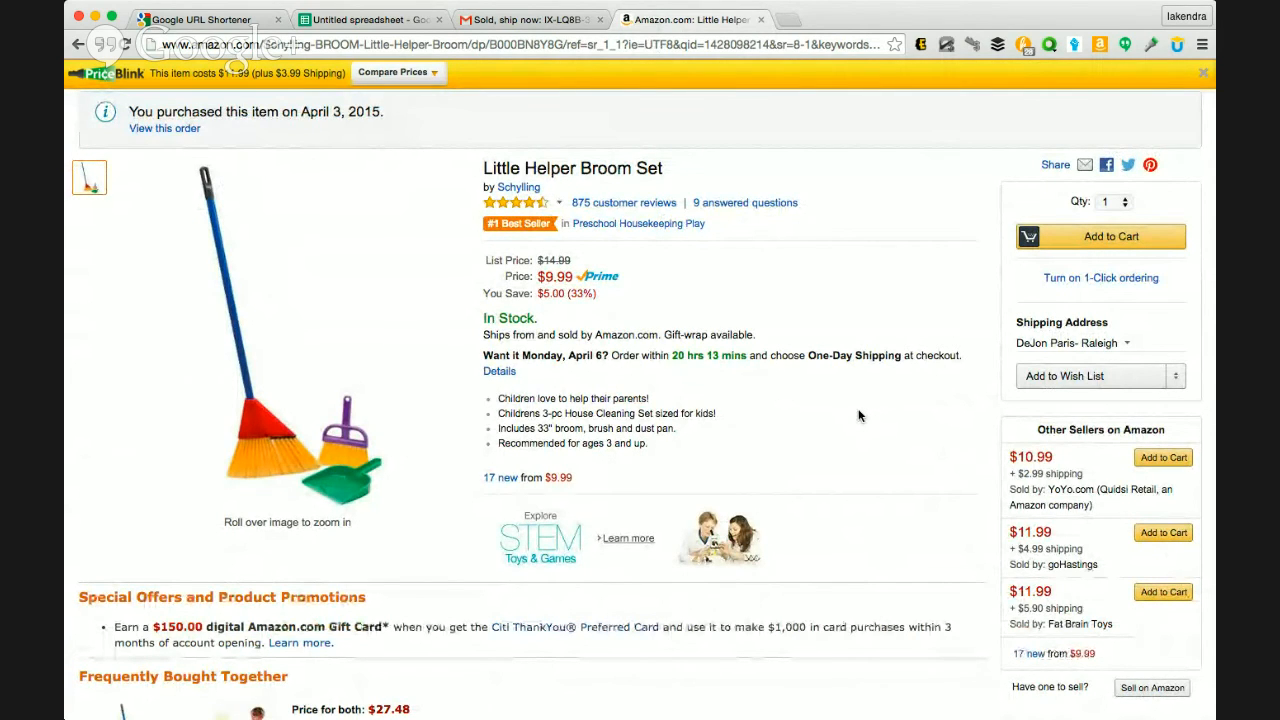
click(515, 19)
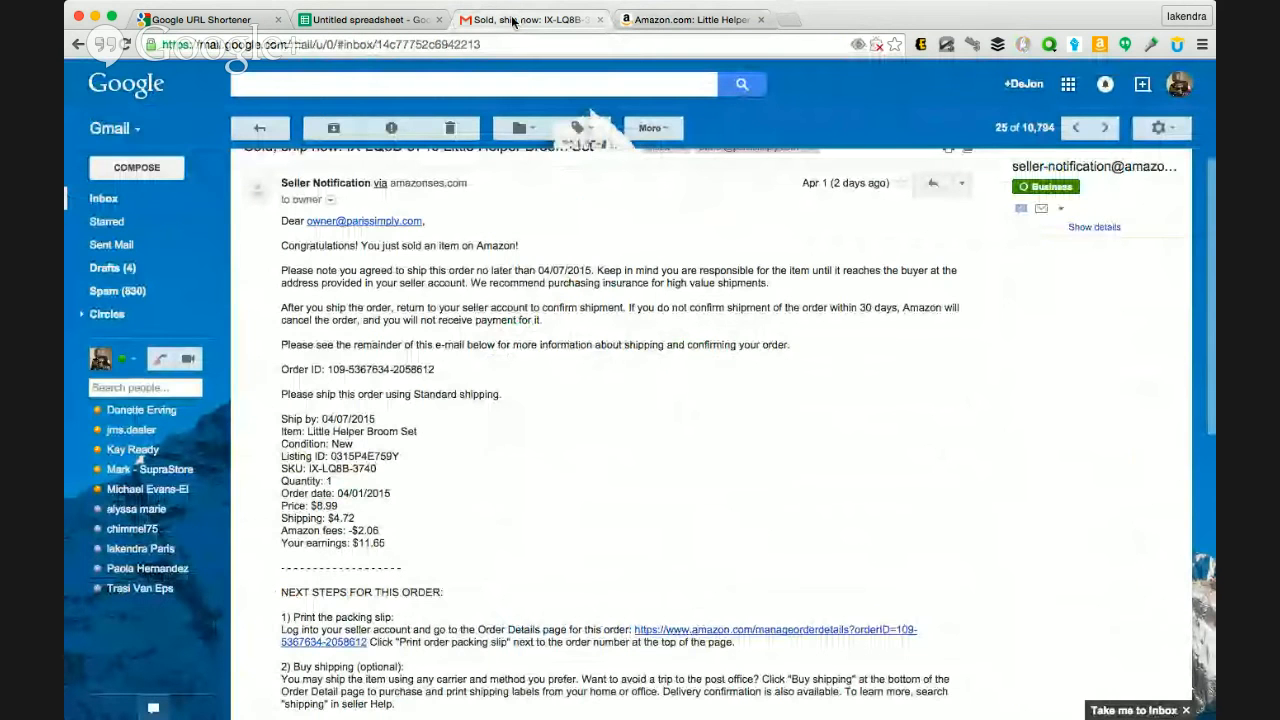
click(410, 20)
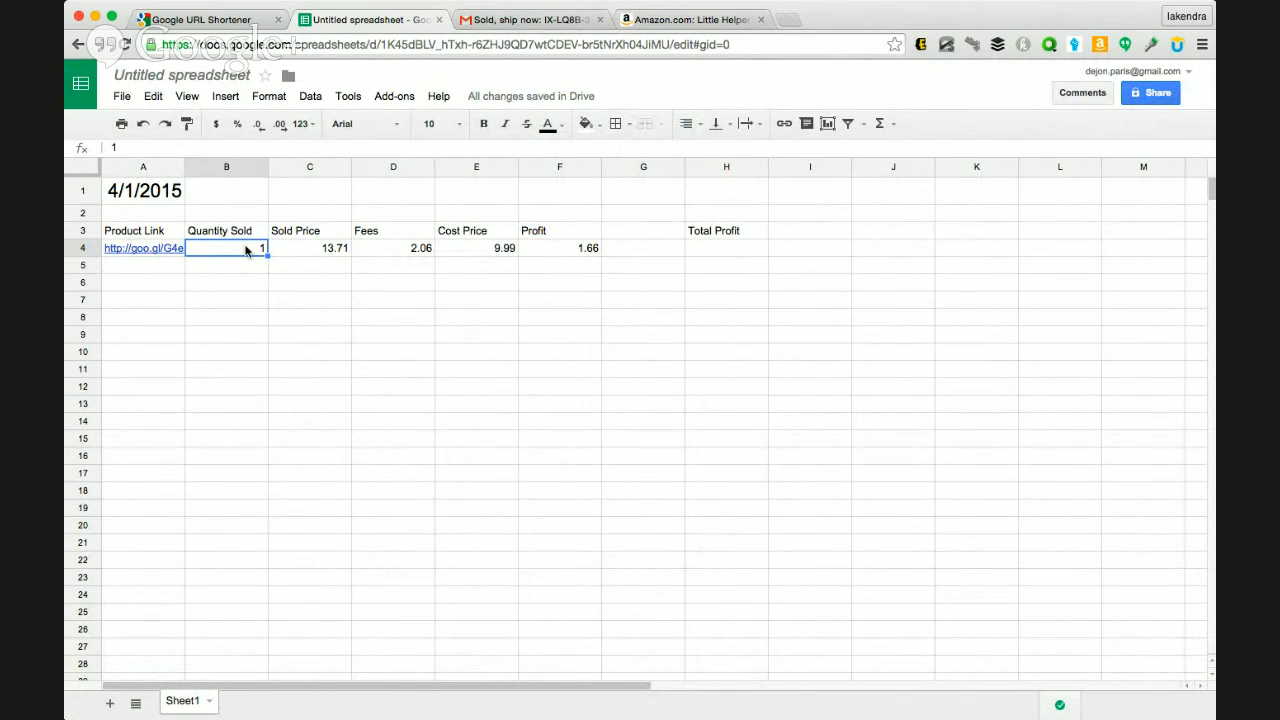
Step: Set the broom set's quantity sold in cell B4 to 11
key(Down)
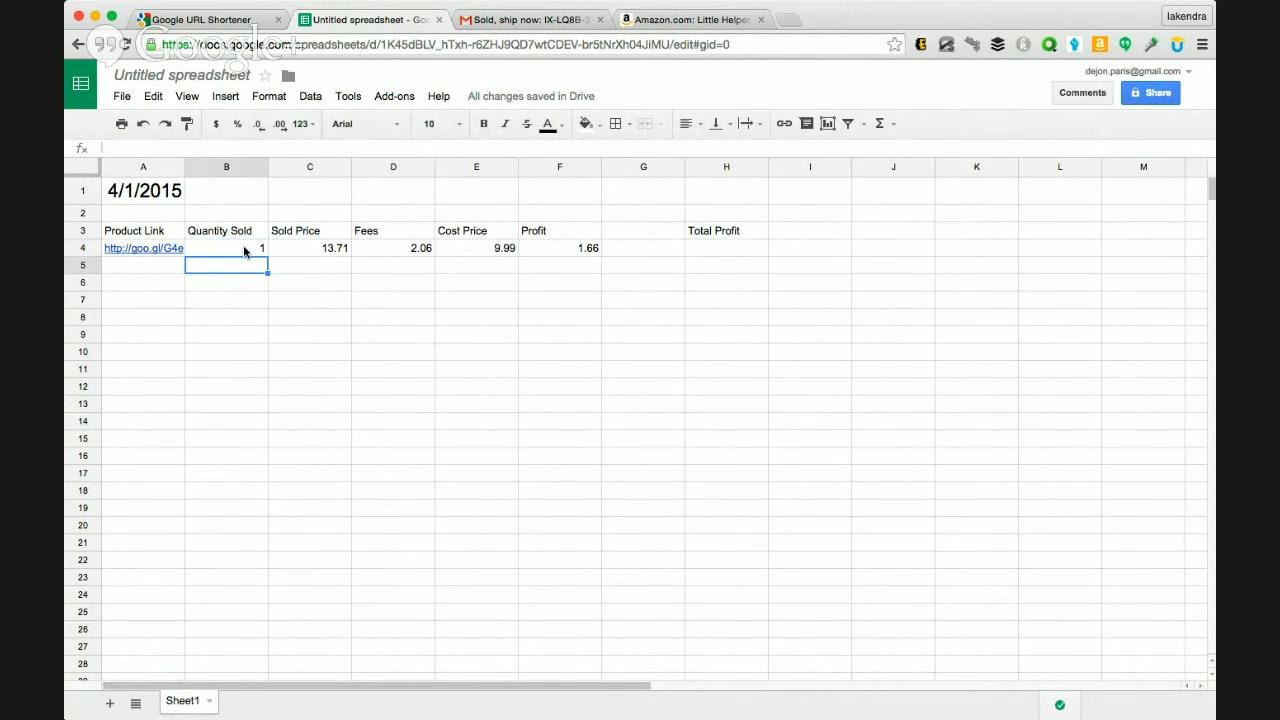
click(244, 251)
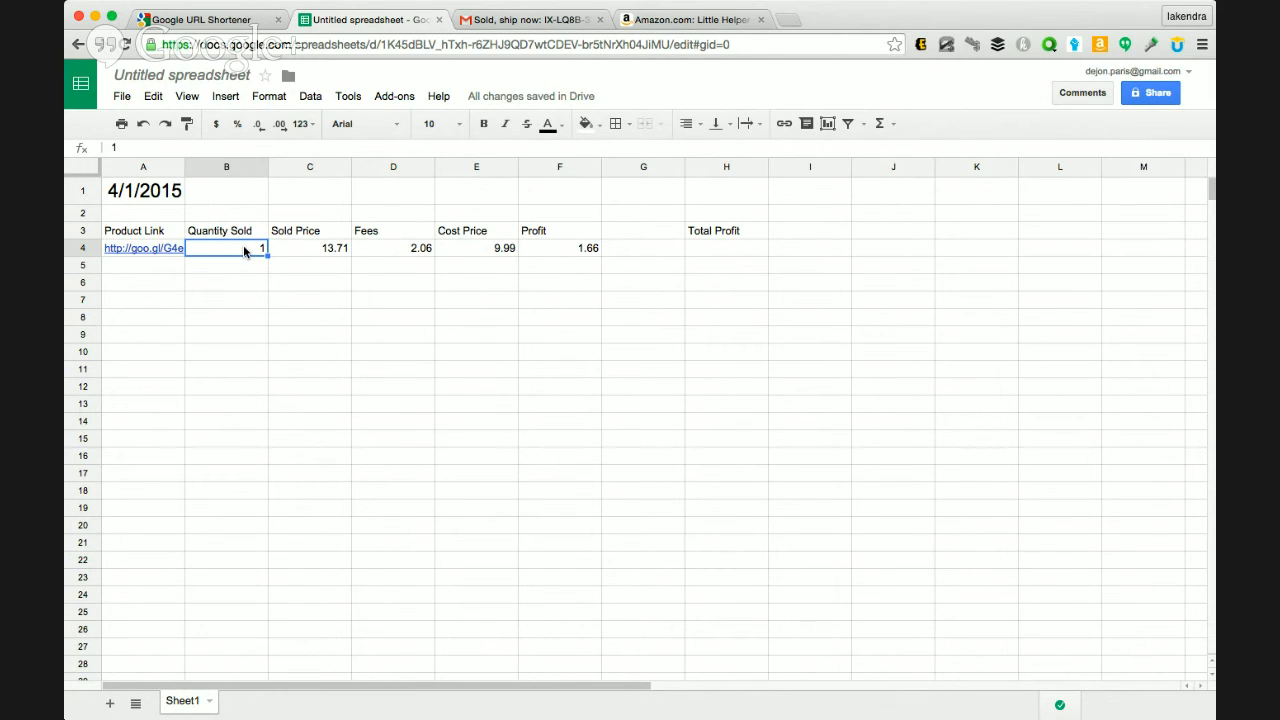
double_click(244, 251)
text(1)
key(Return)
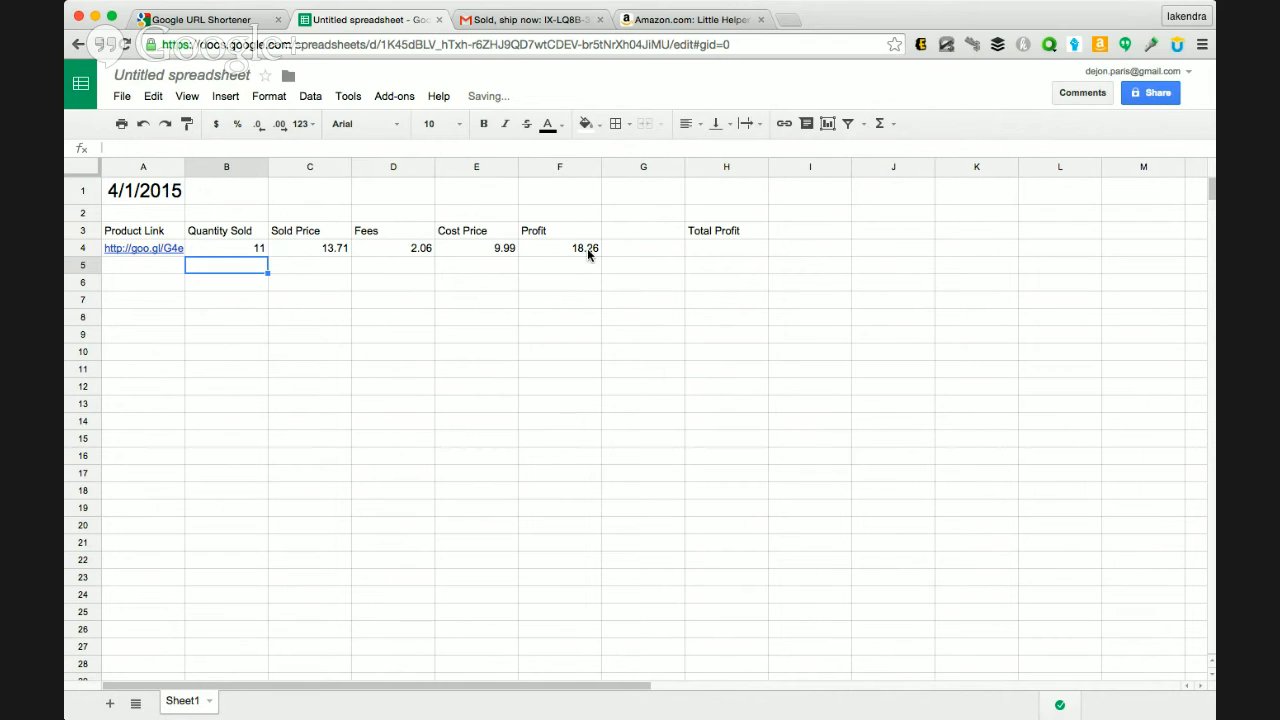
Step: Open the Little Tikes Gas 'n Go Mower Toy from the items also bought with the broom set on Amazon
click(727, 251)
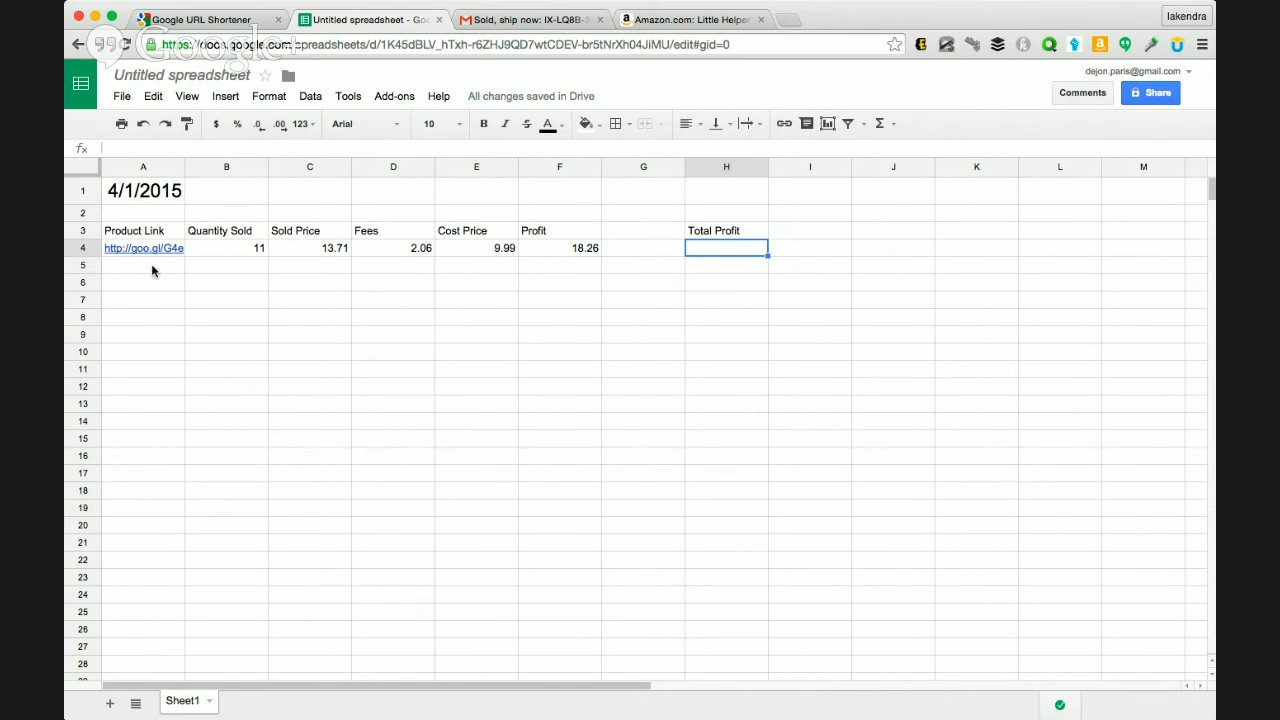
click(530, 19)
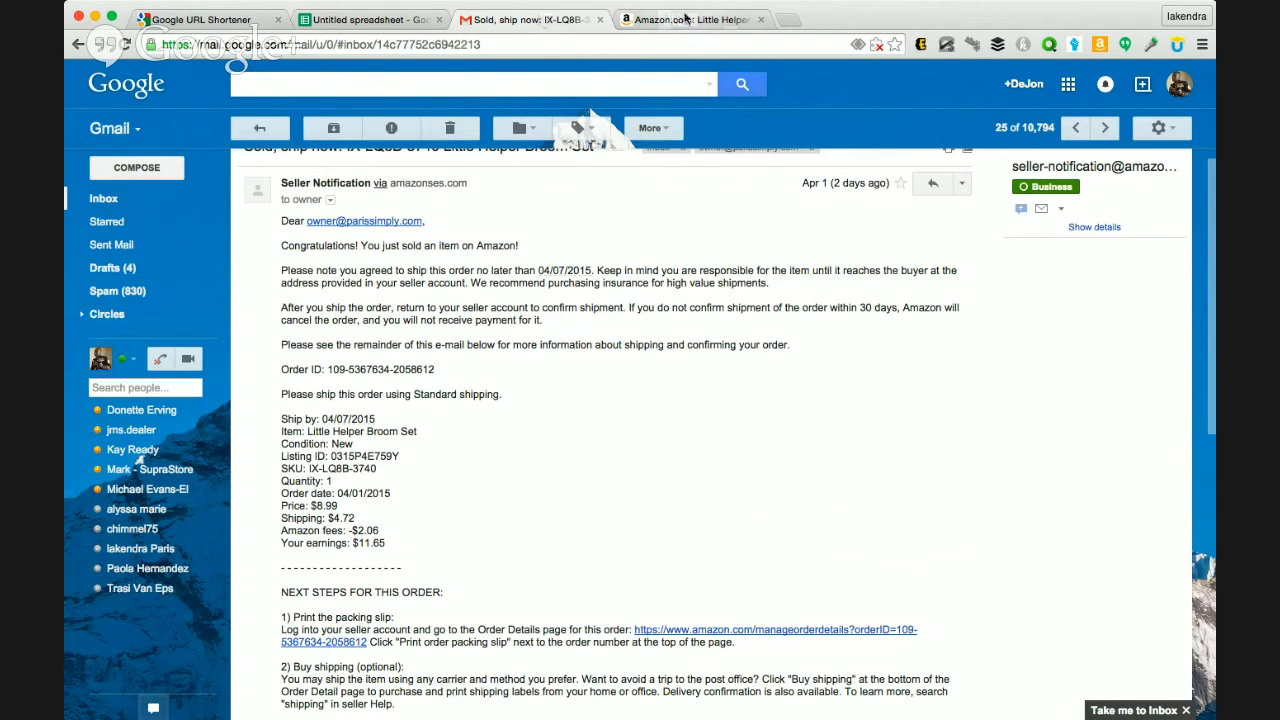
click(690, 19)
scroll(751, 245, down, 5)
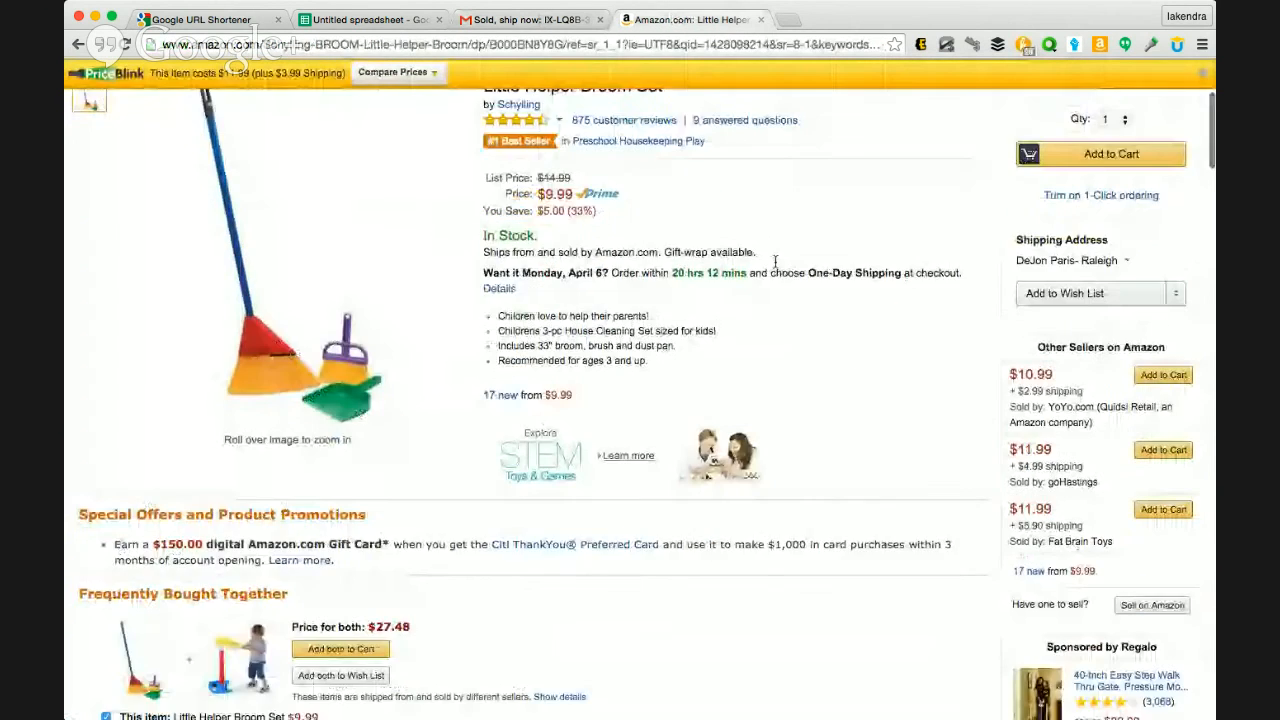
scroll(774, 259, down, 2)
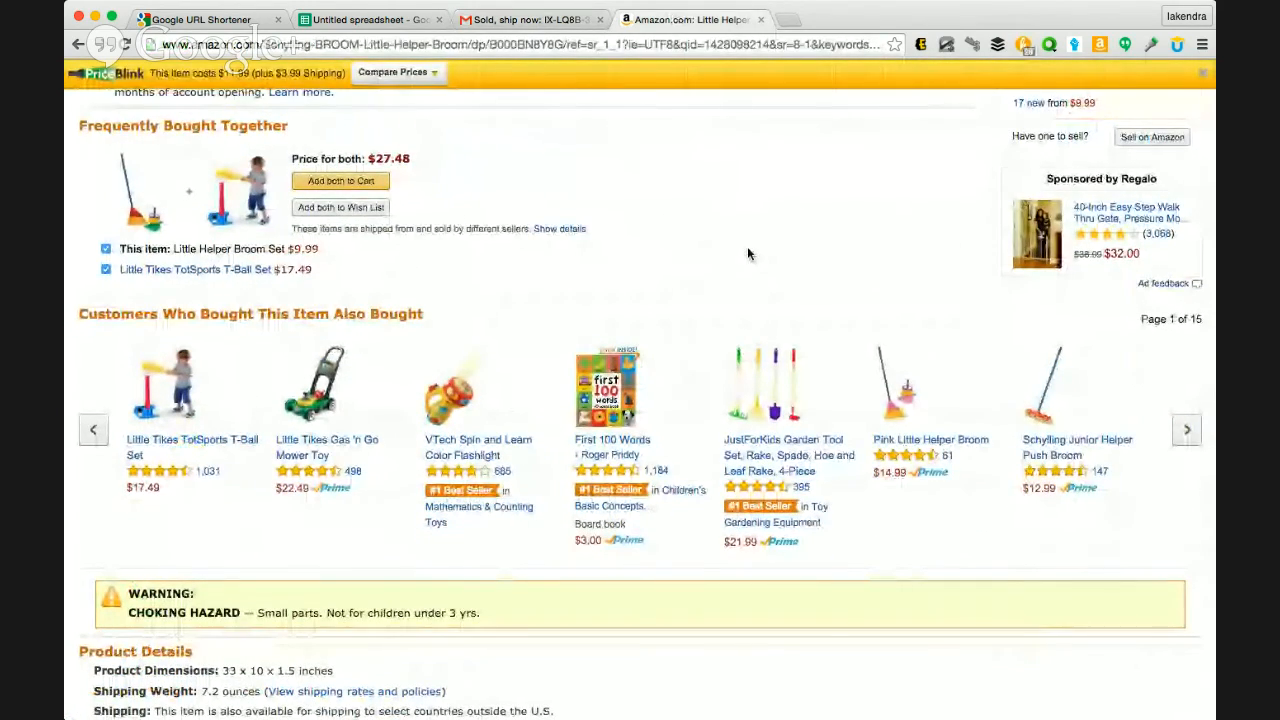
click(345, 446)
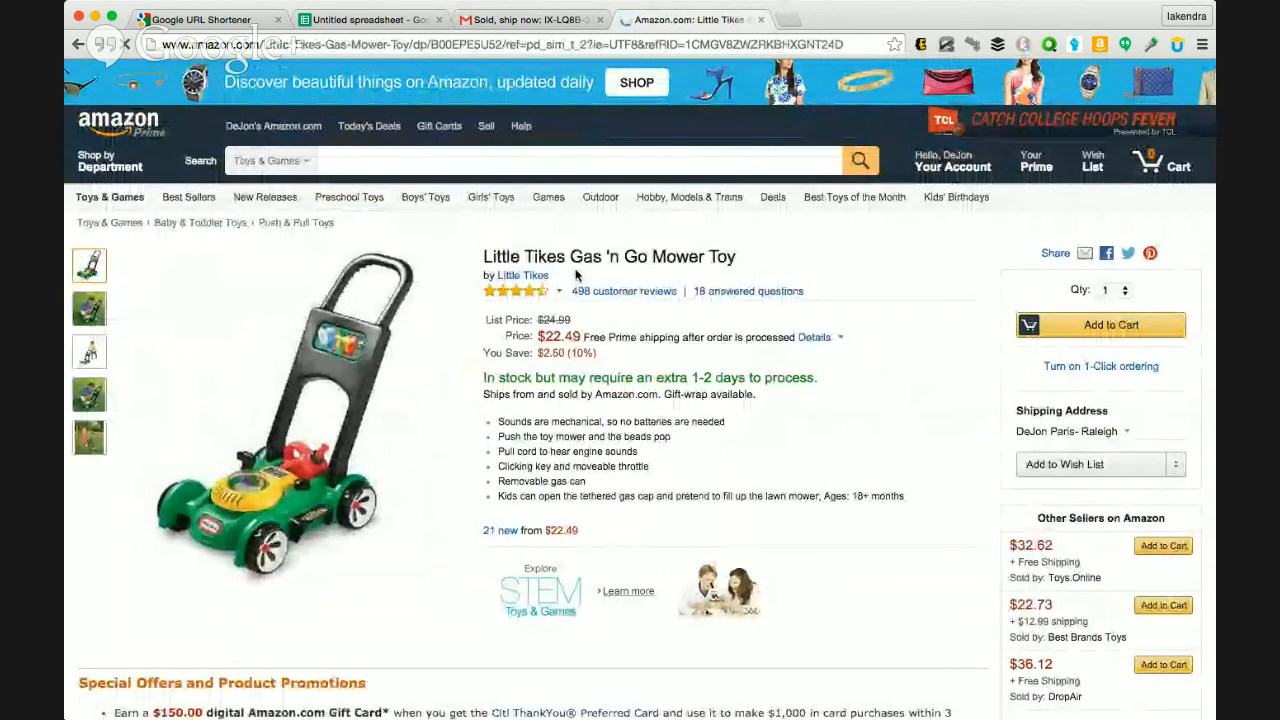
Step: Copy the mower toy page's address and create a short link for it in Google URL Shortener
click(511, 43)
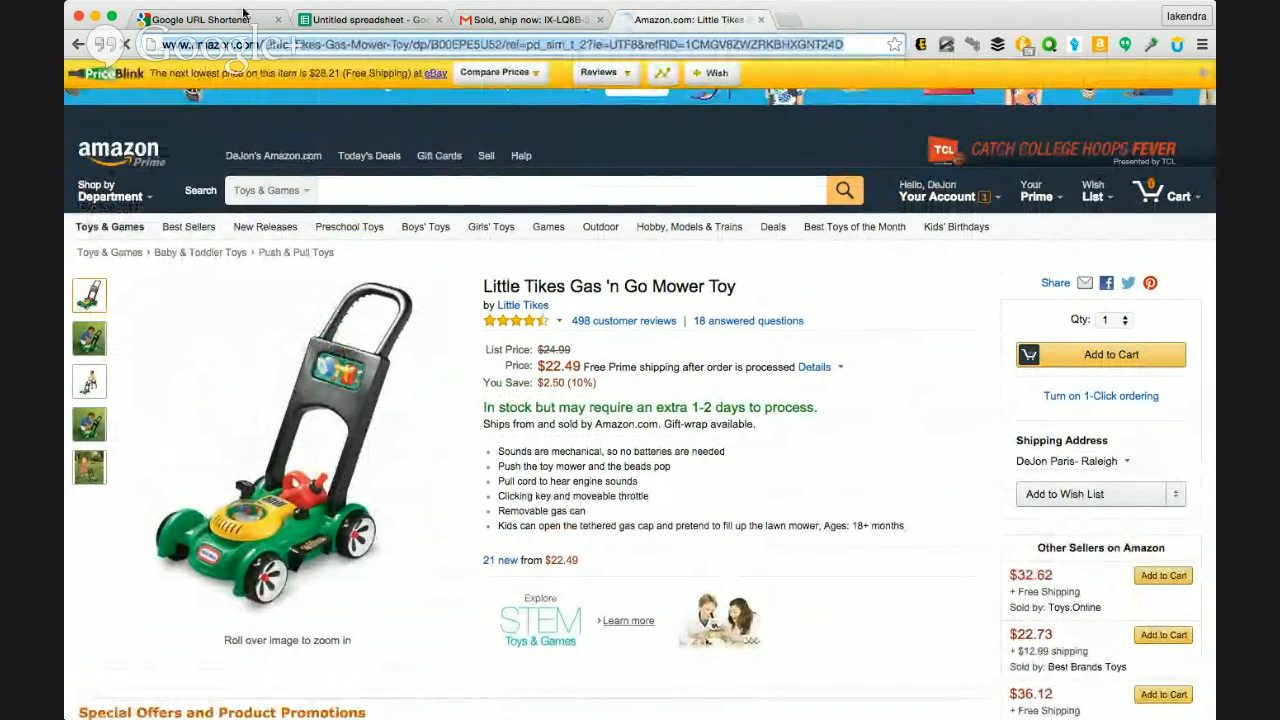
click(205, 19)
click(244, 213)
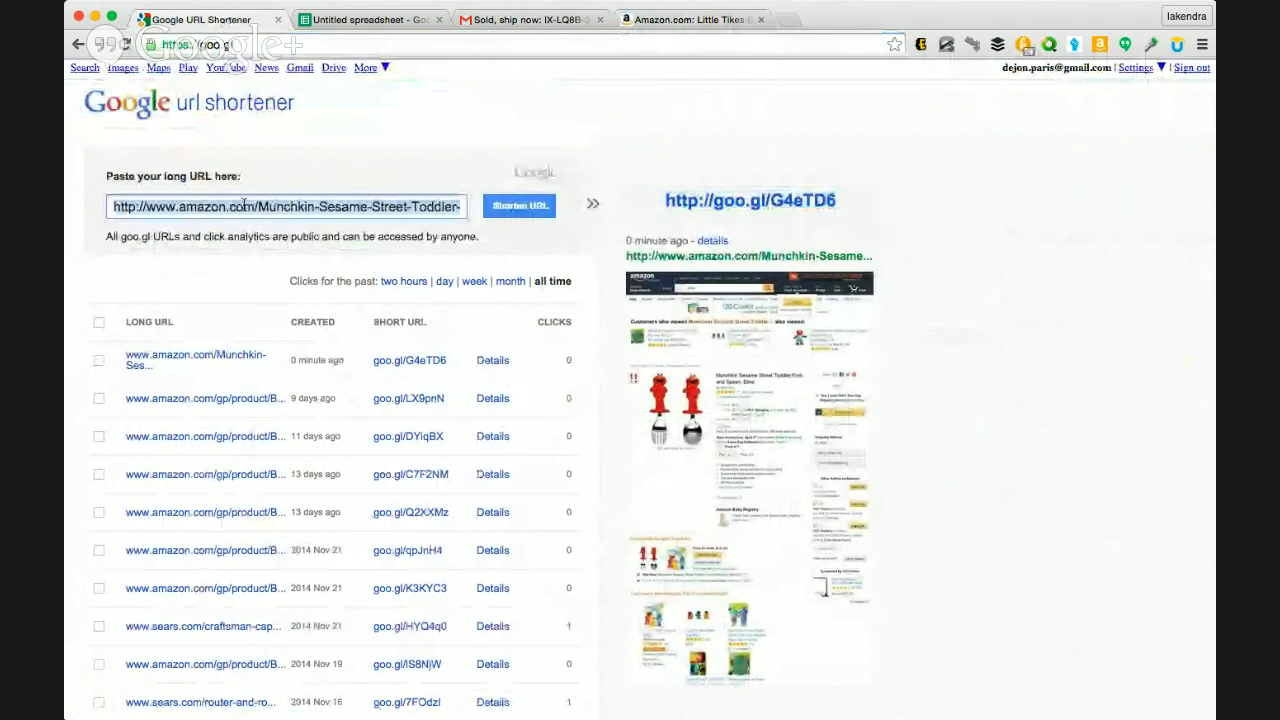
key(super+v)
click(502, 213)
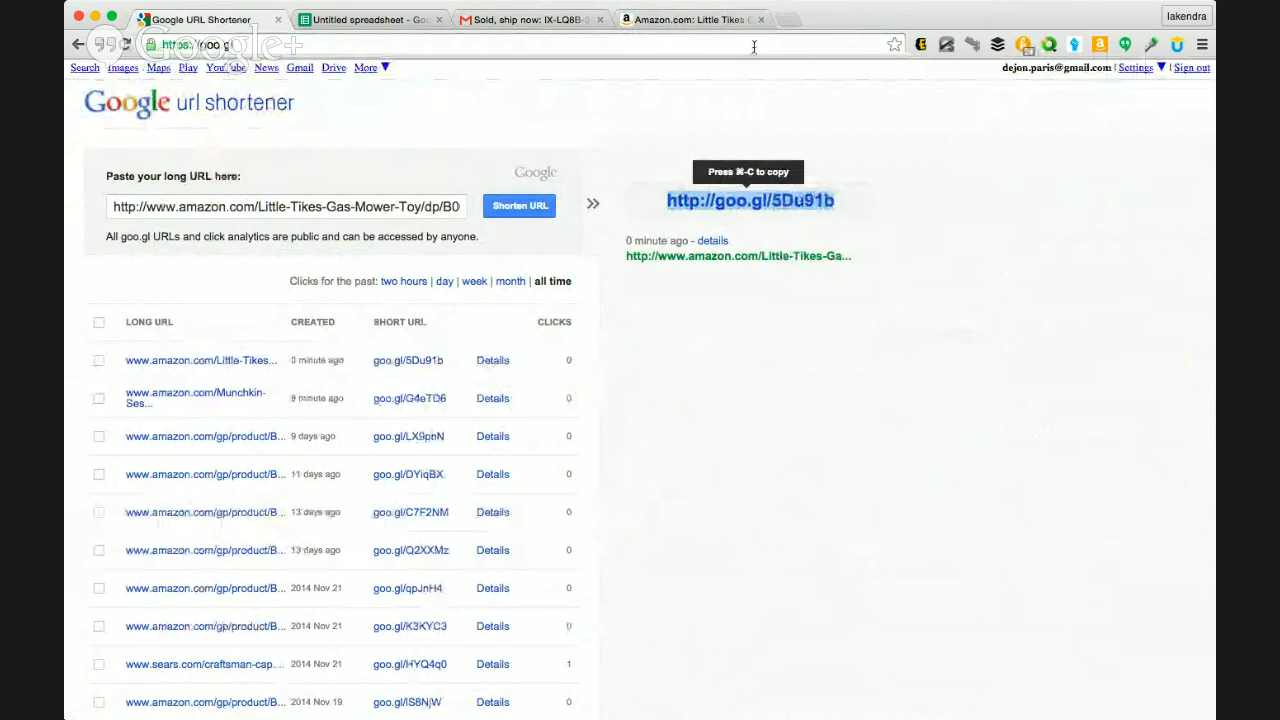
click(690, 19)
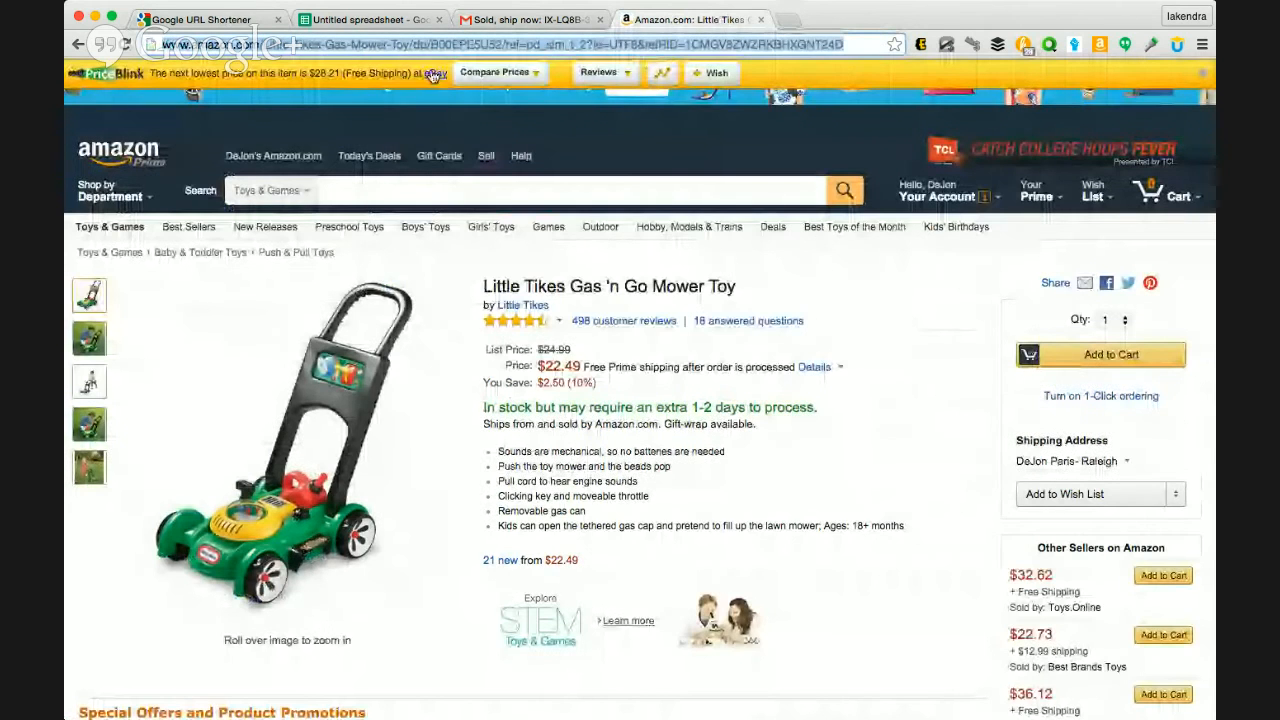
click(375, 19)
click(162, 266)
text(http://goo.gl/5Du91b)
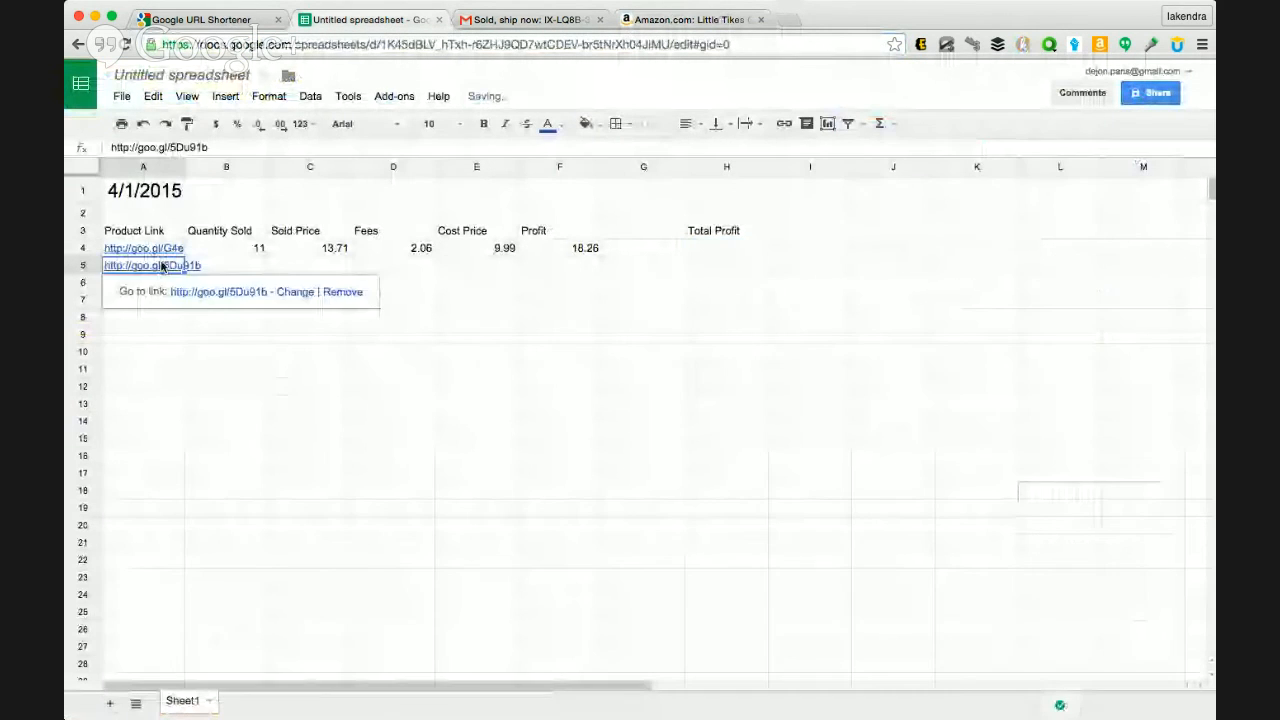
Step: Set the mower toy's quantity sold in cell B5 to 1
click(237, 268)
text('1)
key(BackSpace)
key(BackSpace)
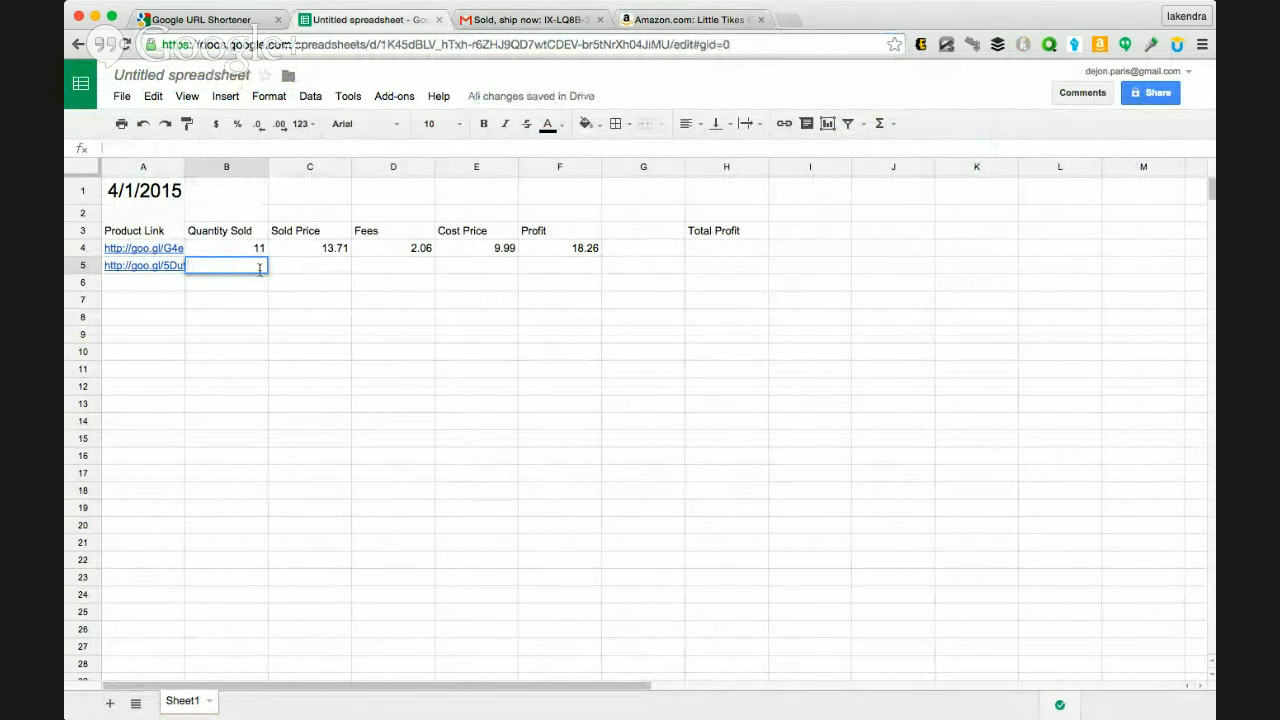
text(1)
Step: Check the mower toy's price on Amazon, and enter 25 as its sold price in C5 and 3 as its fees in D5
click(326, 270)
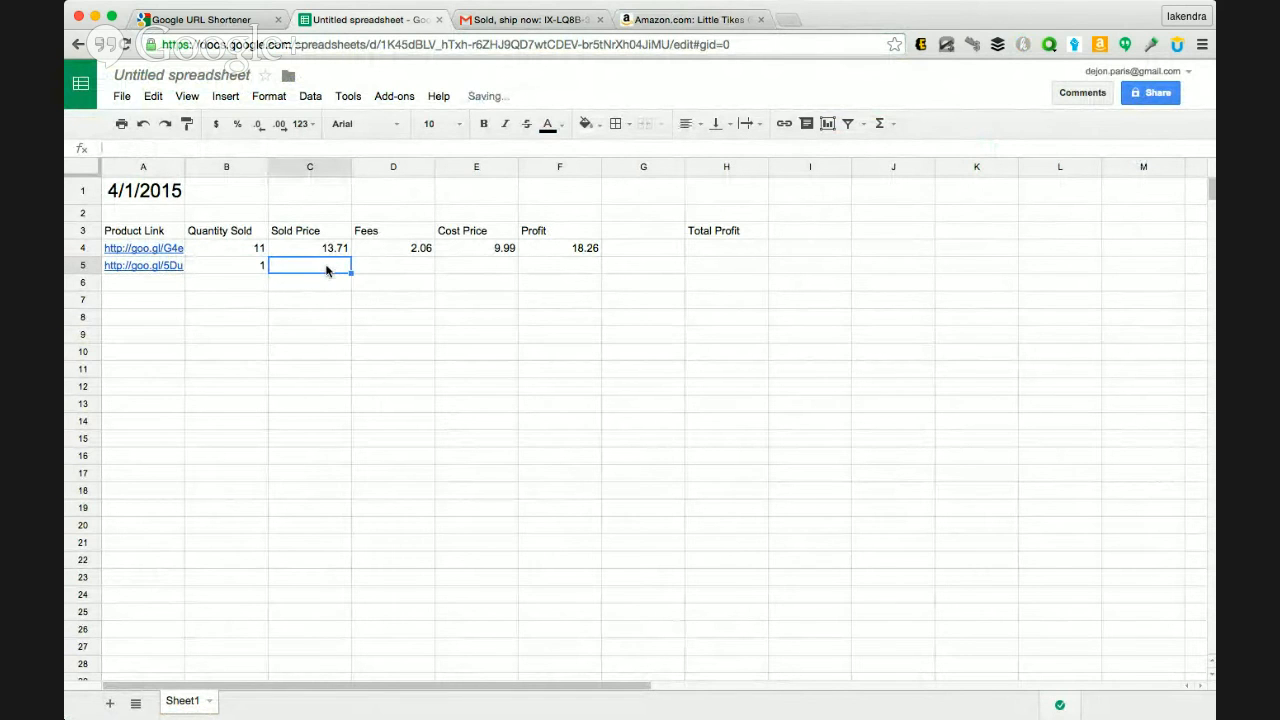
click(688, 21)
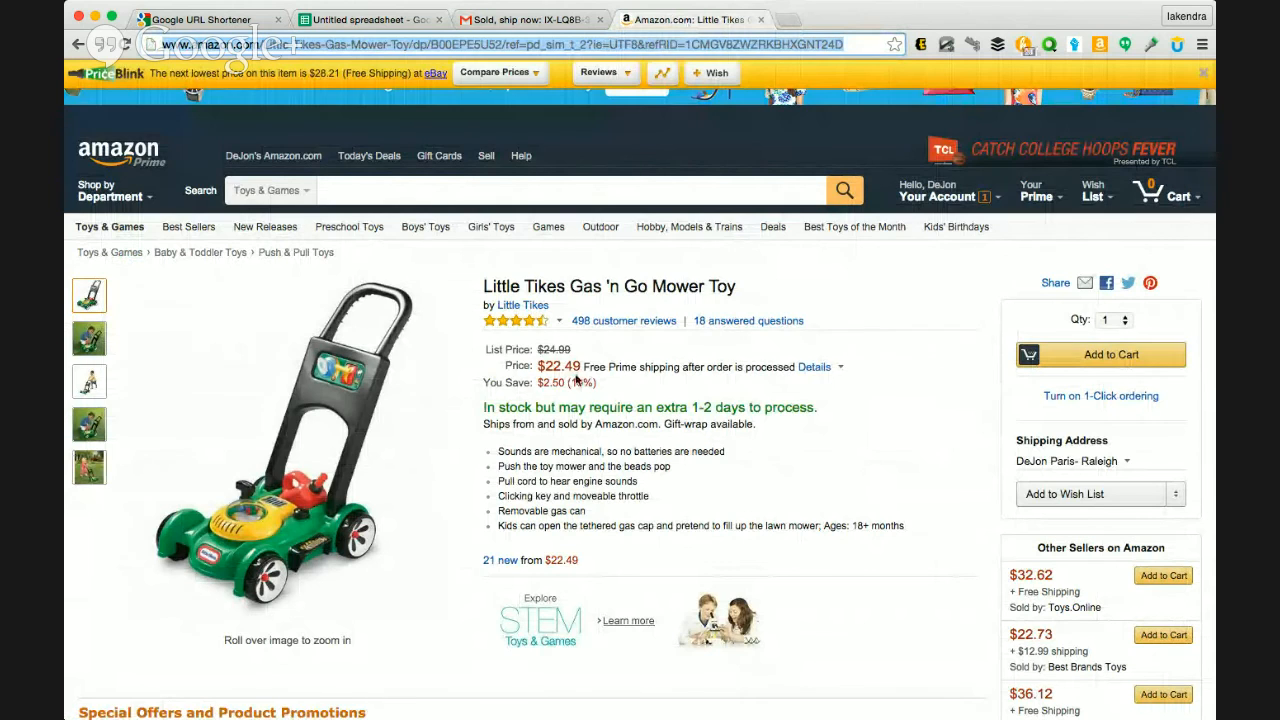
click(395, 24)
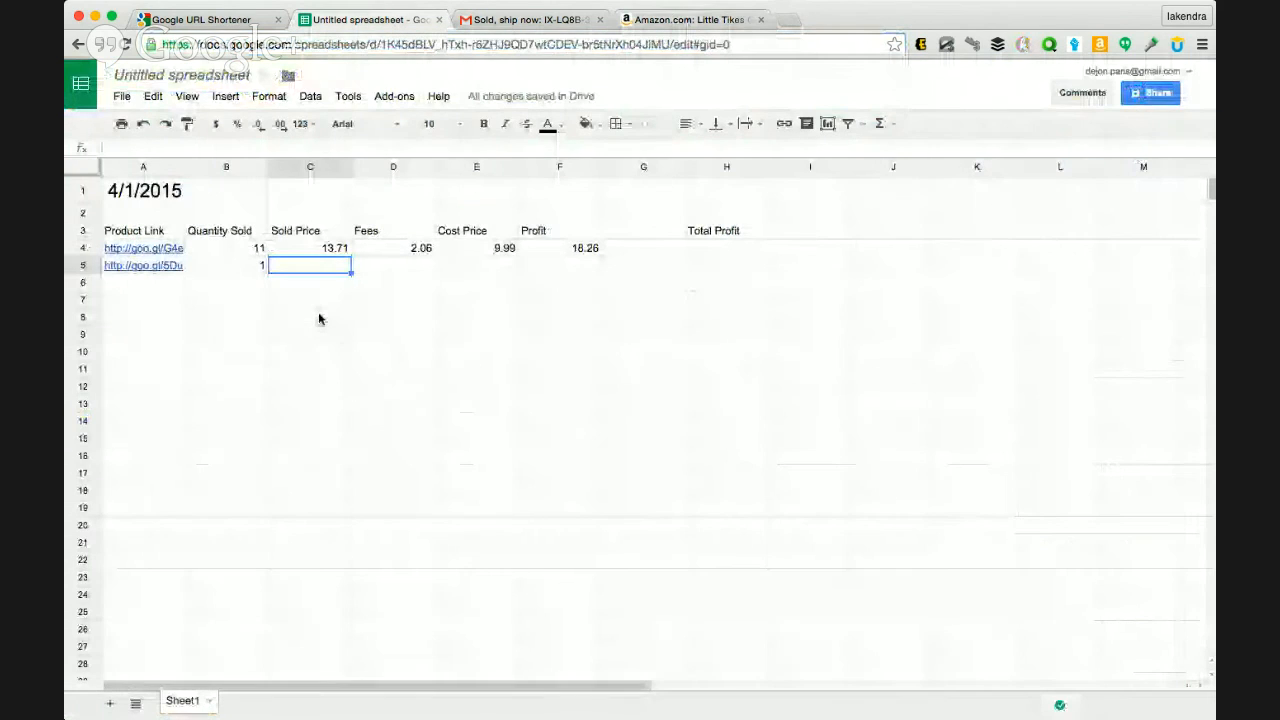
text(25)
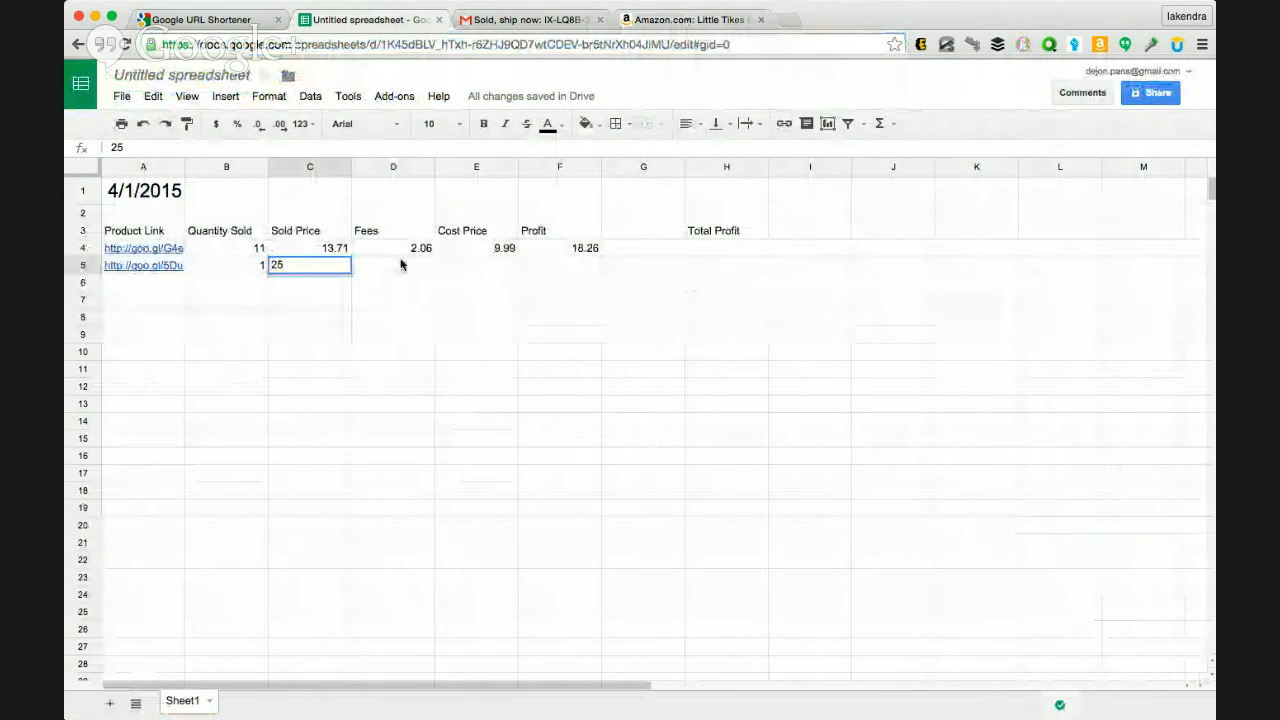
click(401, 264)
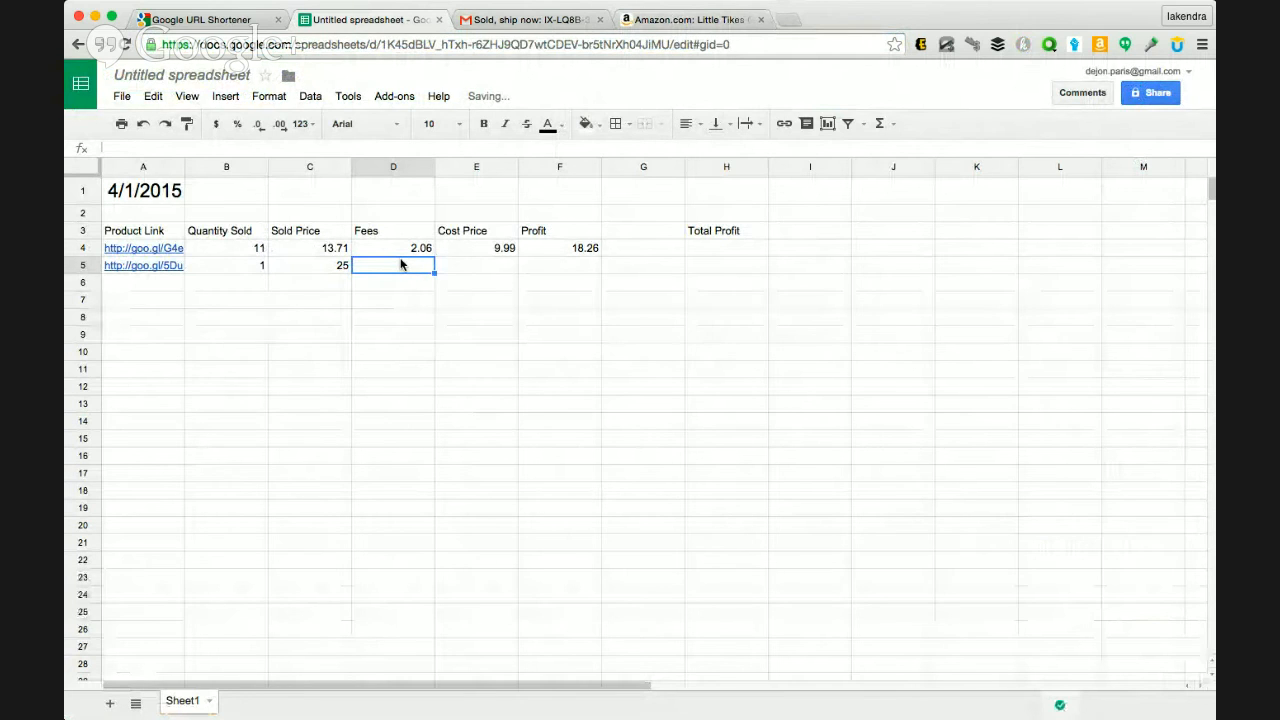
text(3)
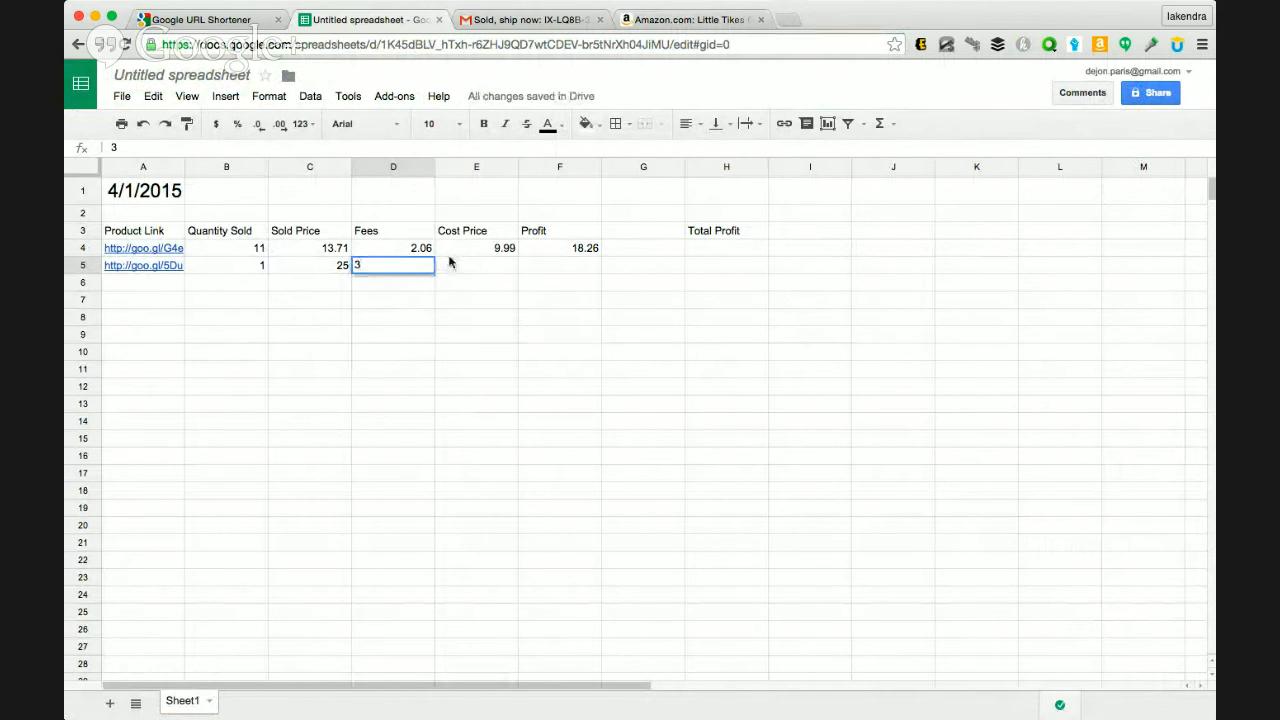
Step: Look up the mower toy's current price on Amazon and enter 22.49 as its cost price in cell E5
click(481, 267)
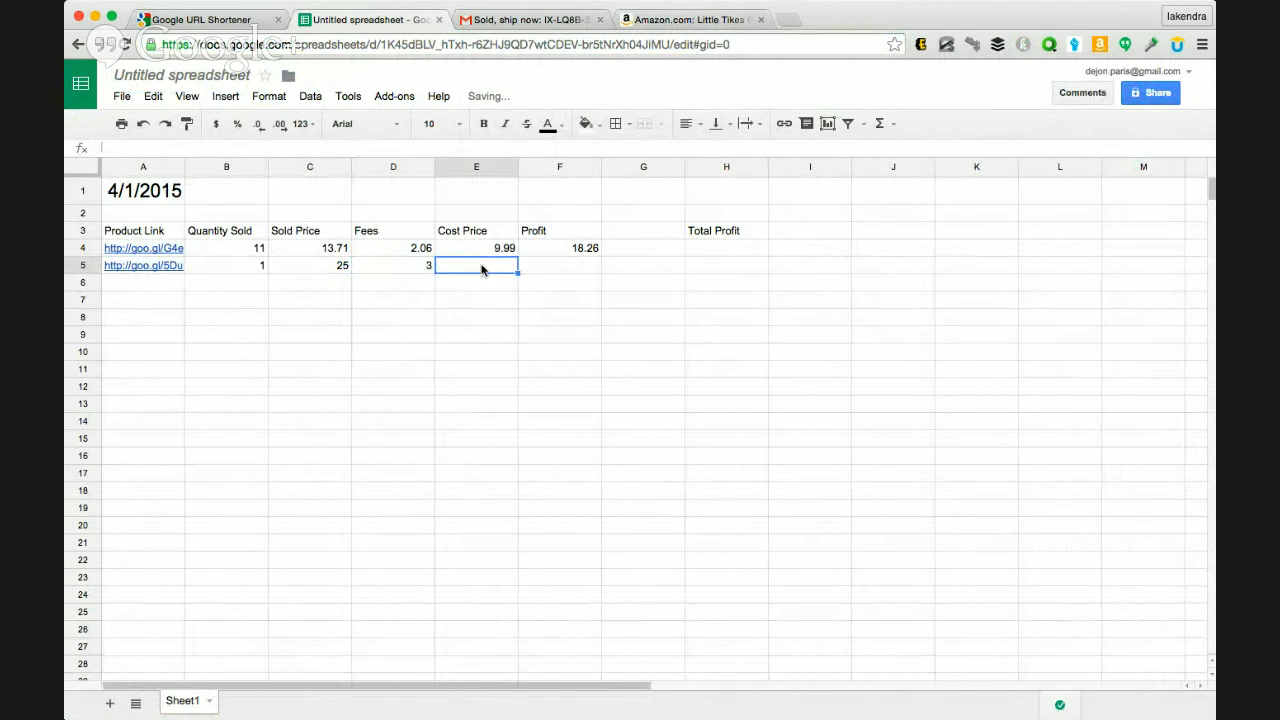
click(653, 20)
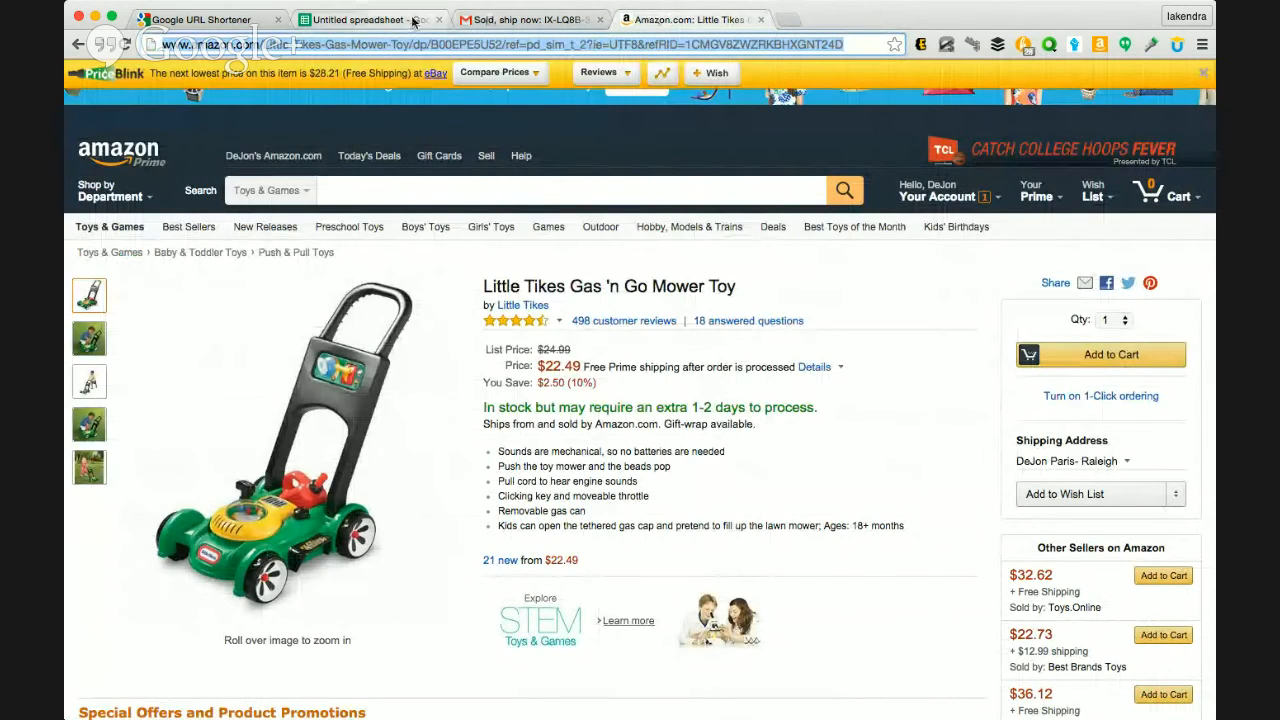
click(380, 19)
text(22)
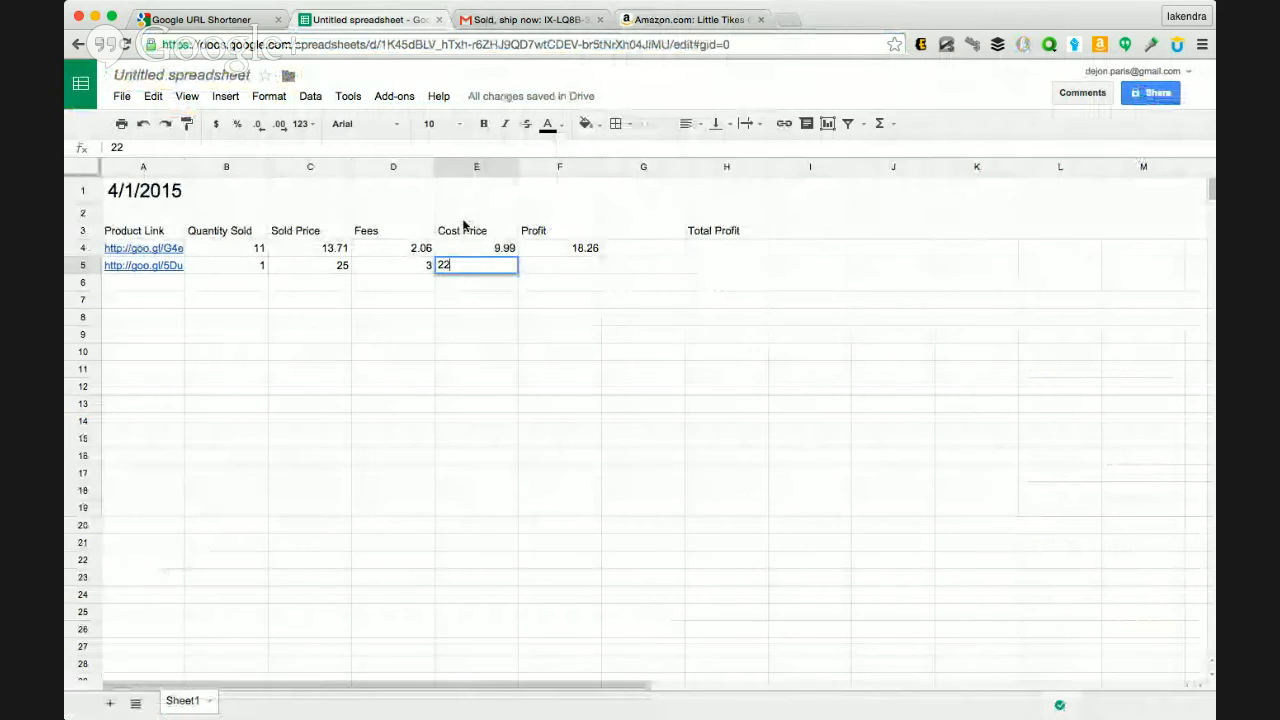
text(.)
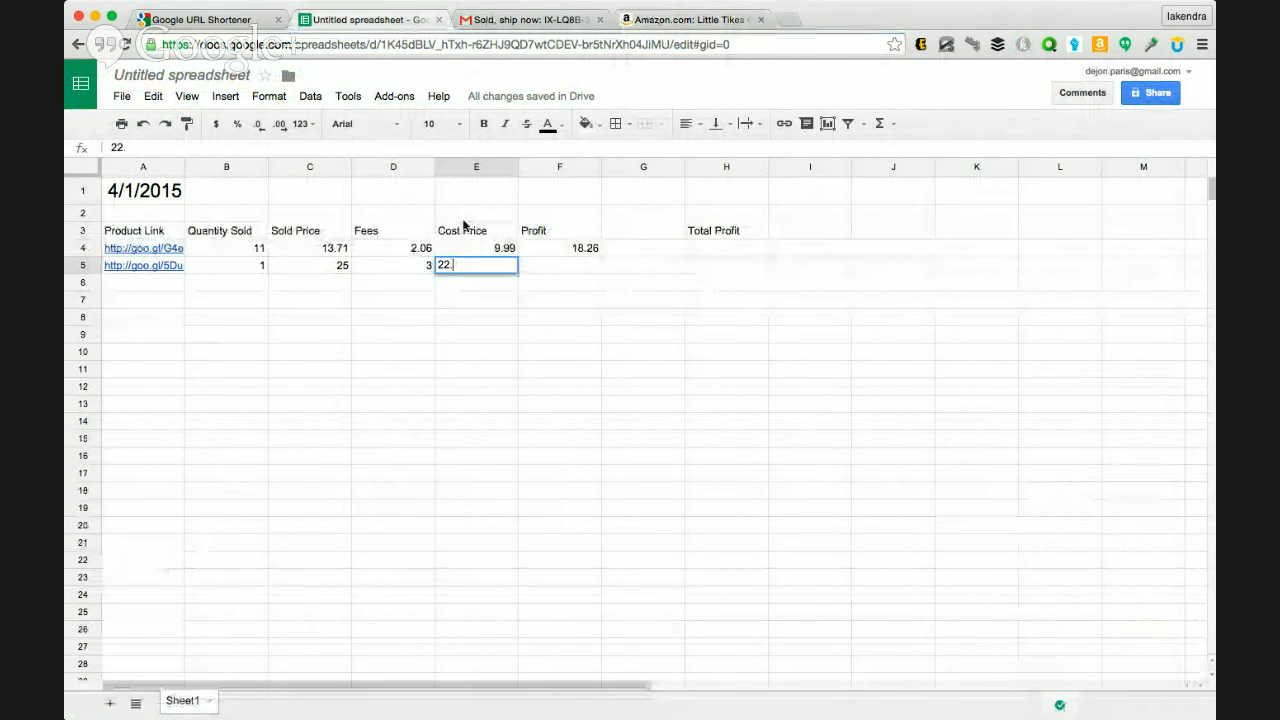
text(9)
key(BackSpace)
text(4)
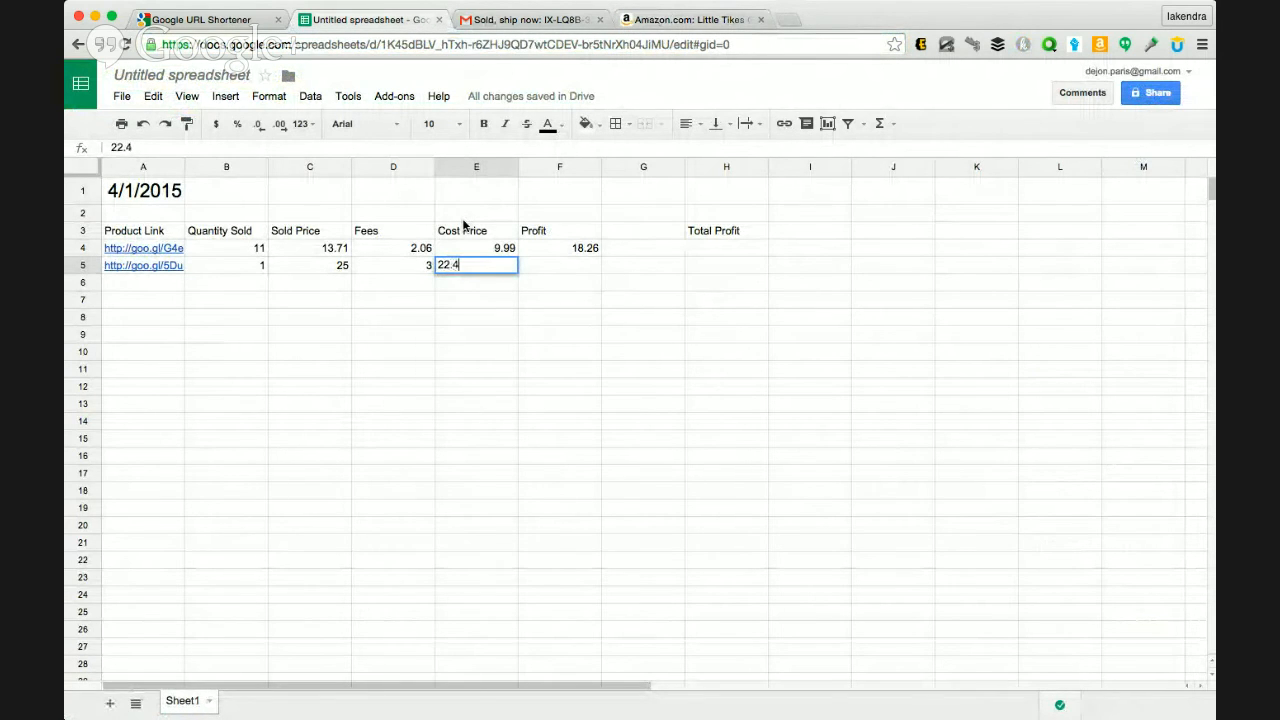
text(9)
click(553, 265)
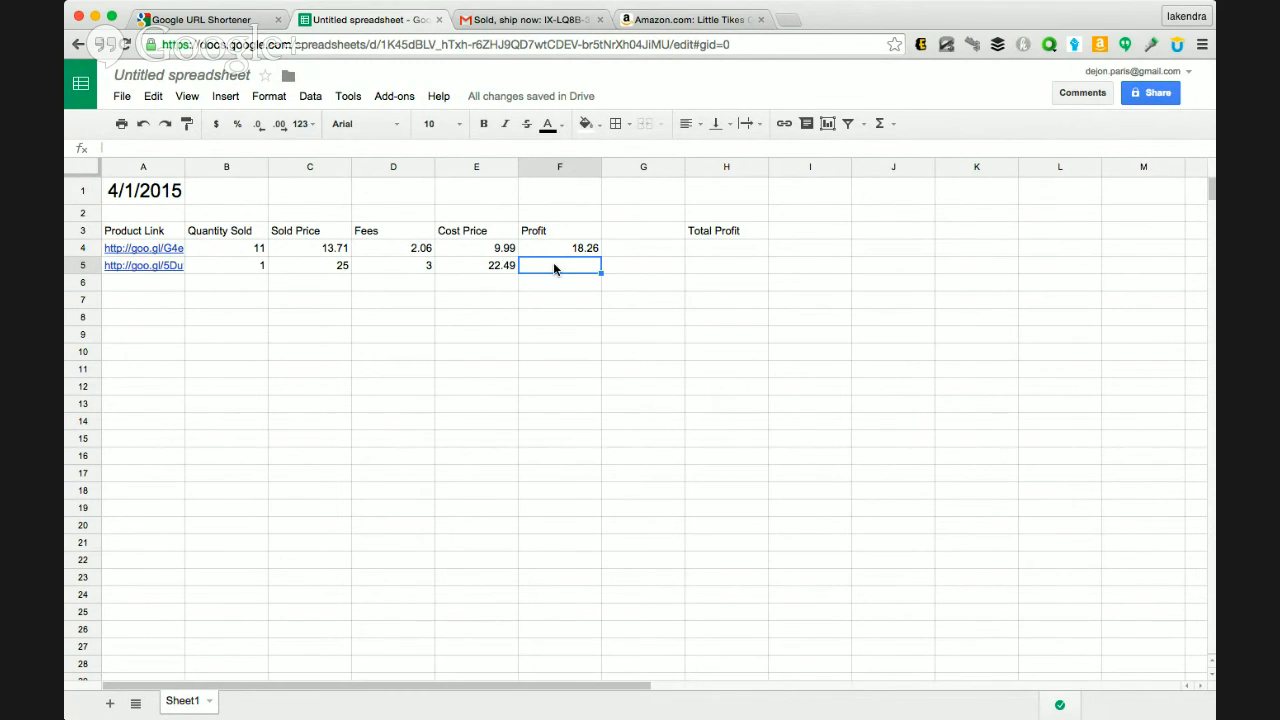
text((dfsfs)
key(BackSpace)
key(BackSpace)
key(BackSpace)
key(BackSpace)
key(BackSpace)
key(BackSpace)
Step: Copy the profit formula from F4 into F5 so that it reads =B5*(C5-D5-E5)
click(578, 250)
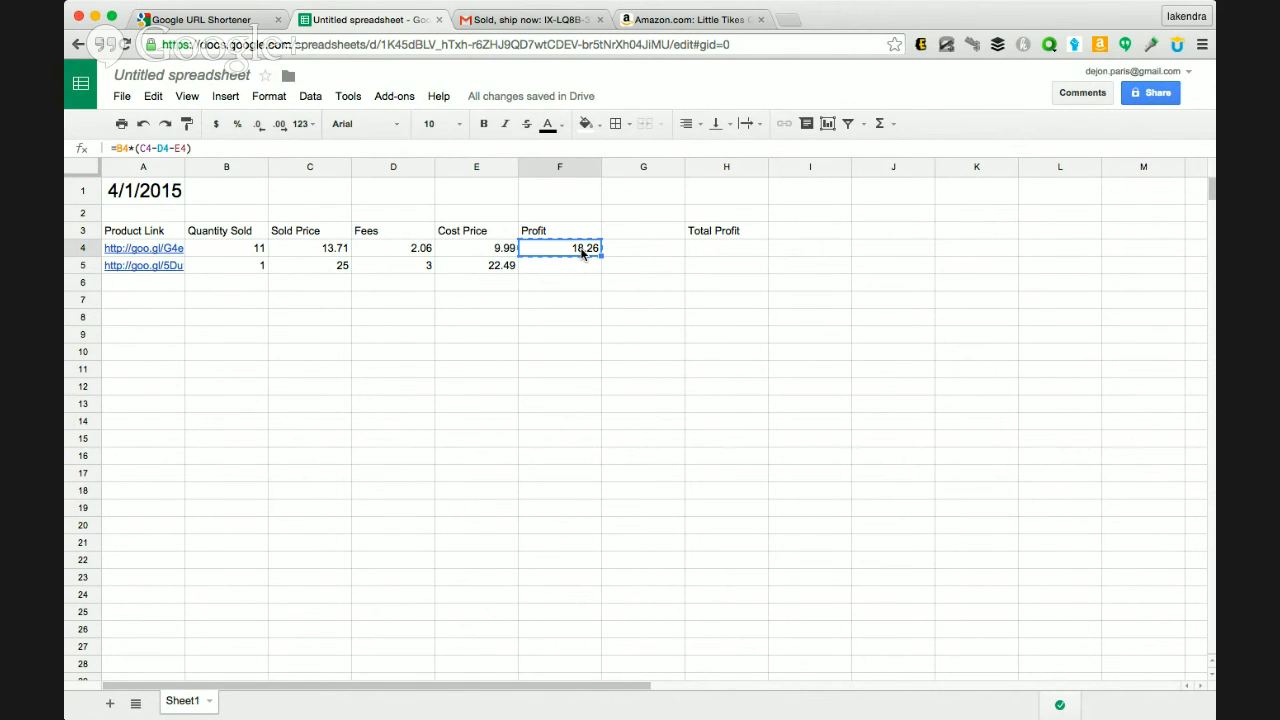
key(Down)
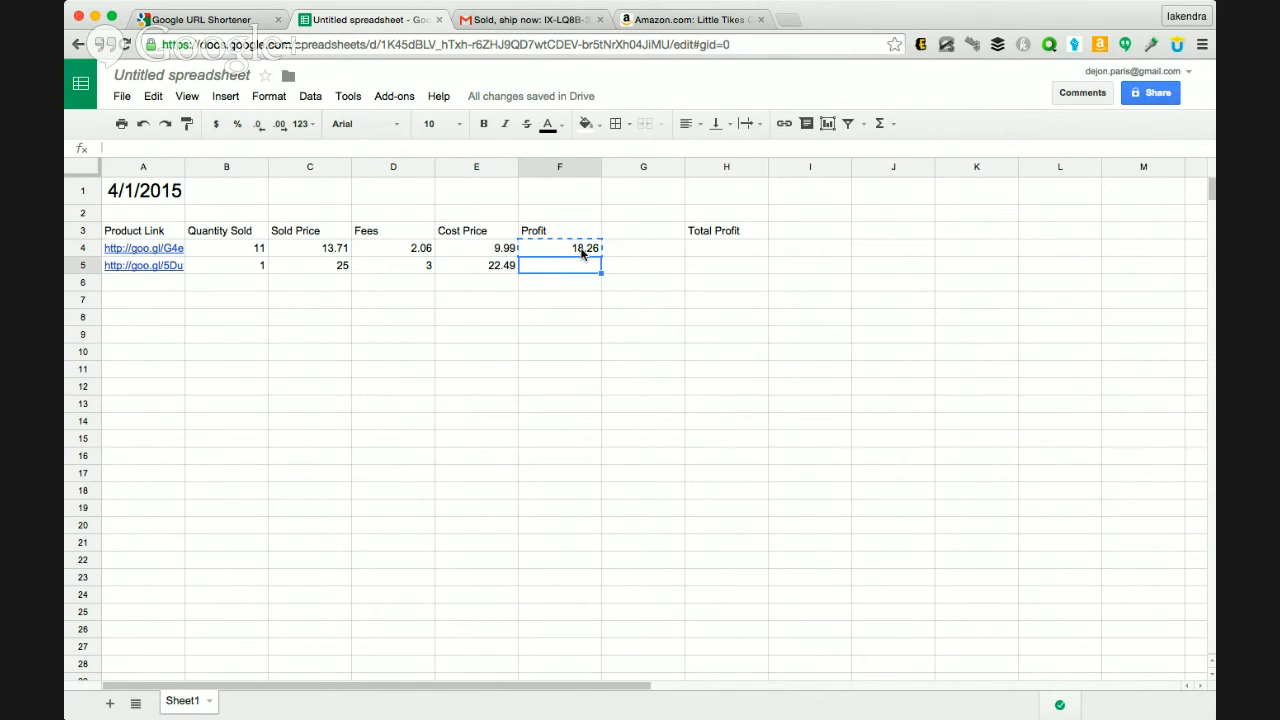
text(=B5*(C5-D5-E5))
Step: Try a sold price of 30 for the mower toy in cell C5, and restore it to 25
click(330, 268)
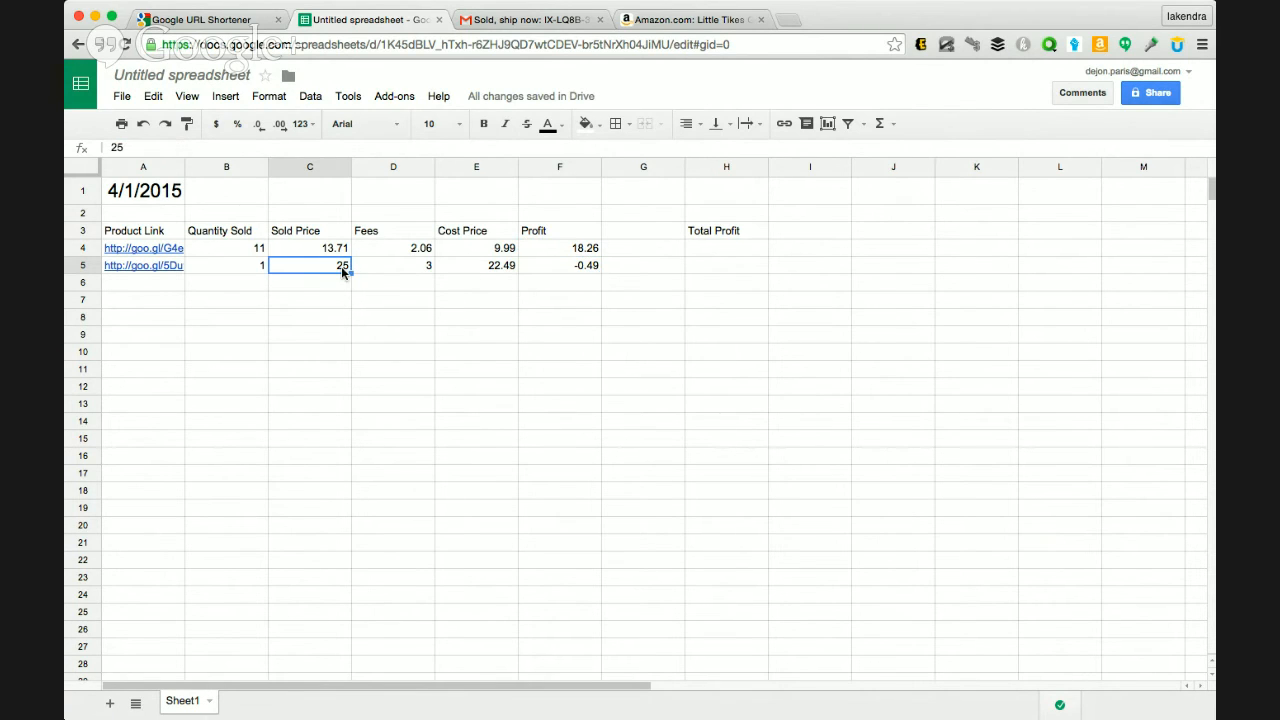
text(30)
key(Return)
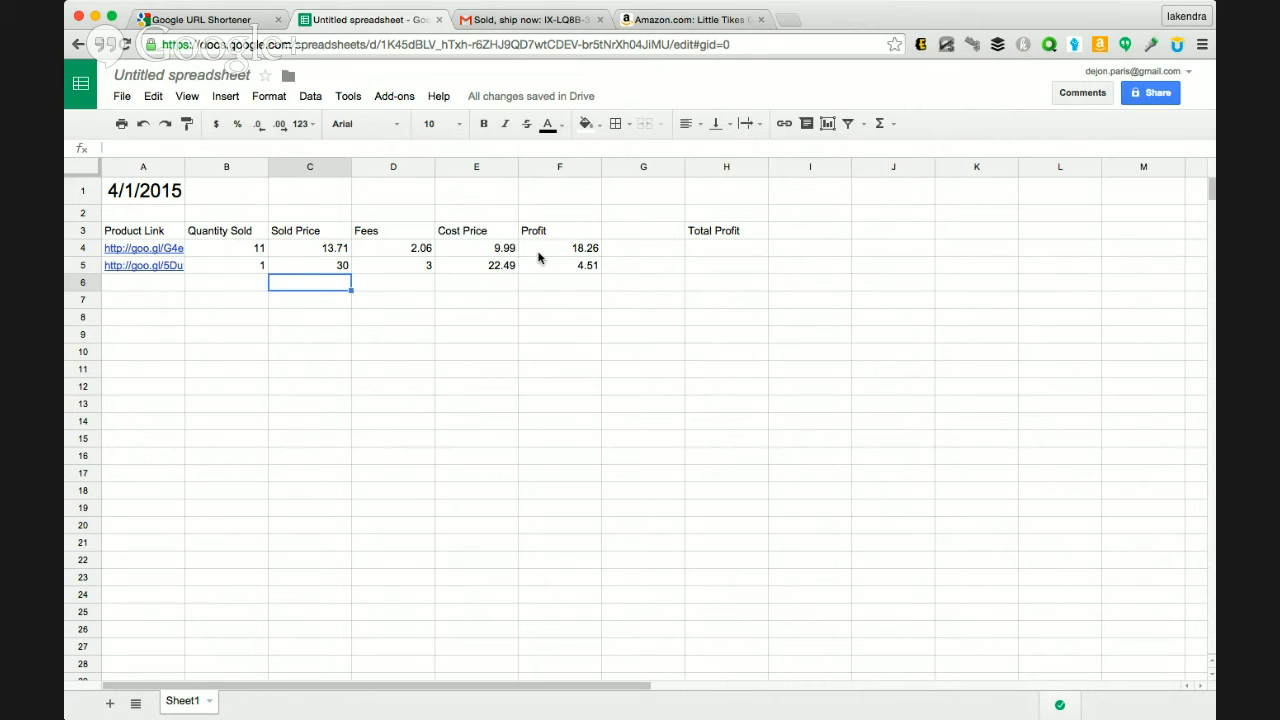
click(345, 268)
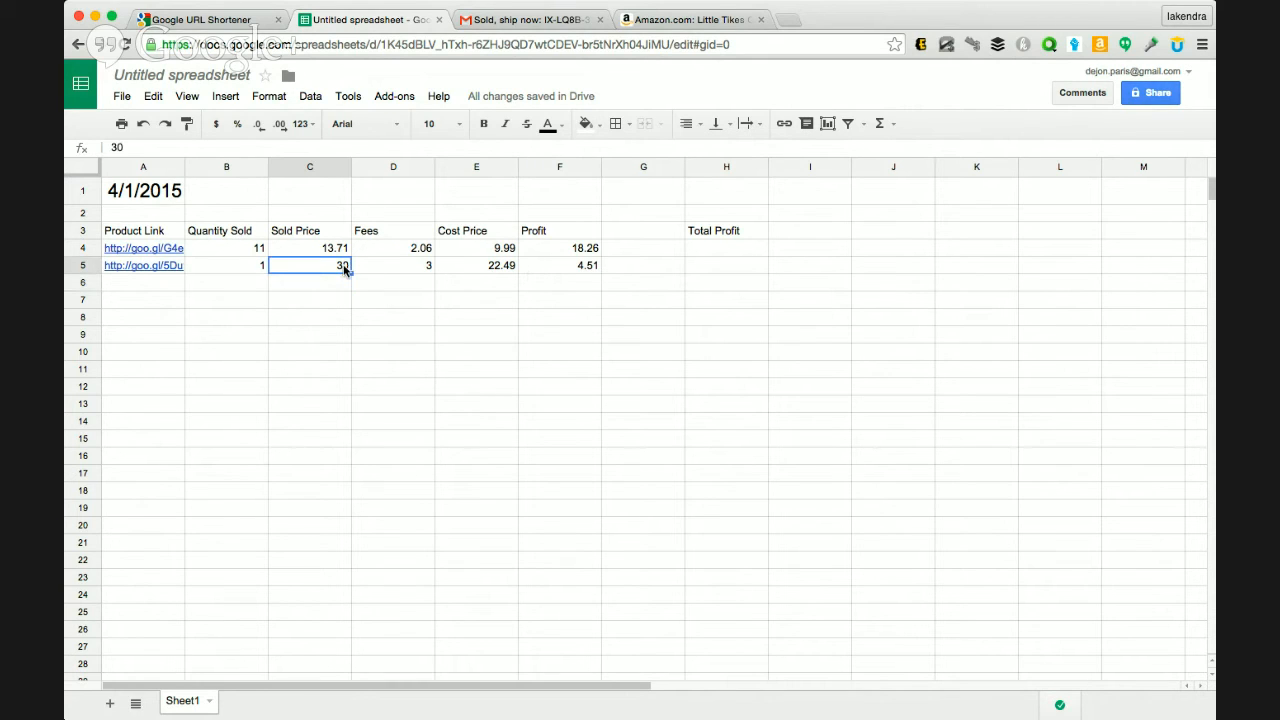
text(25)
key(Return)
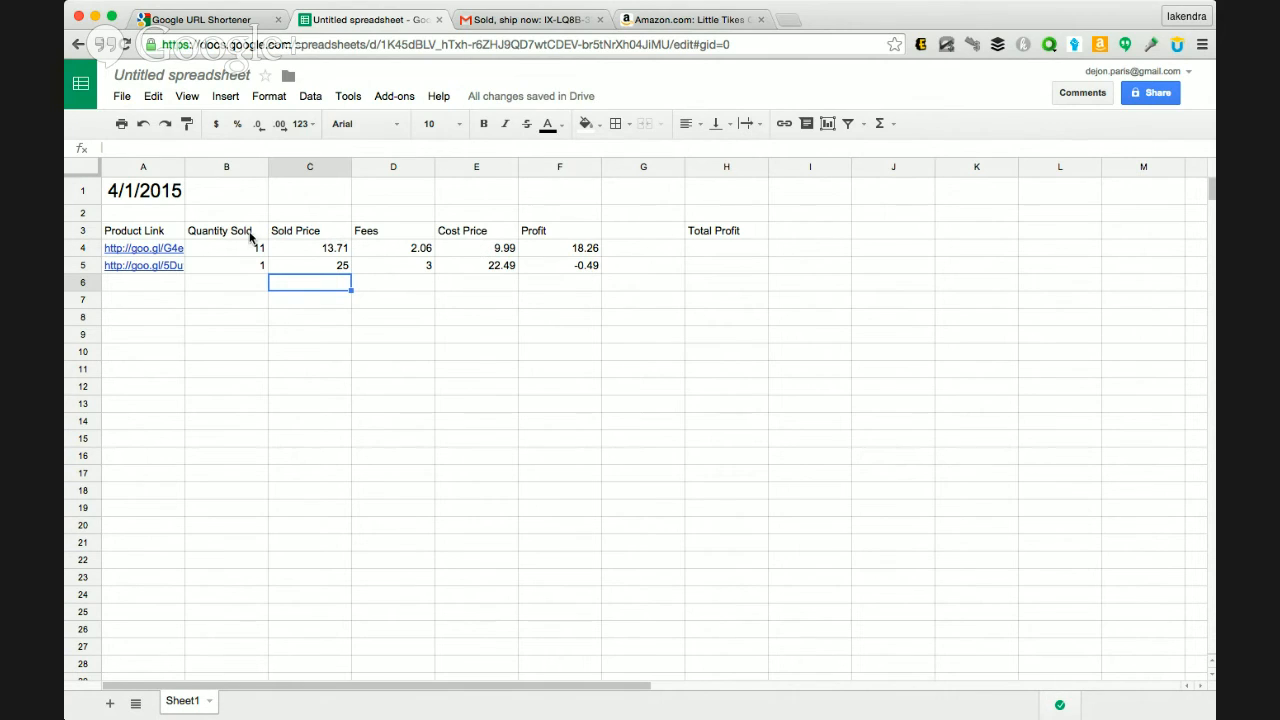
Step: Fill the Product Link header cell A3 with medium blue
click(214, 234)
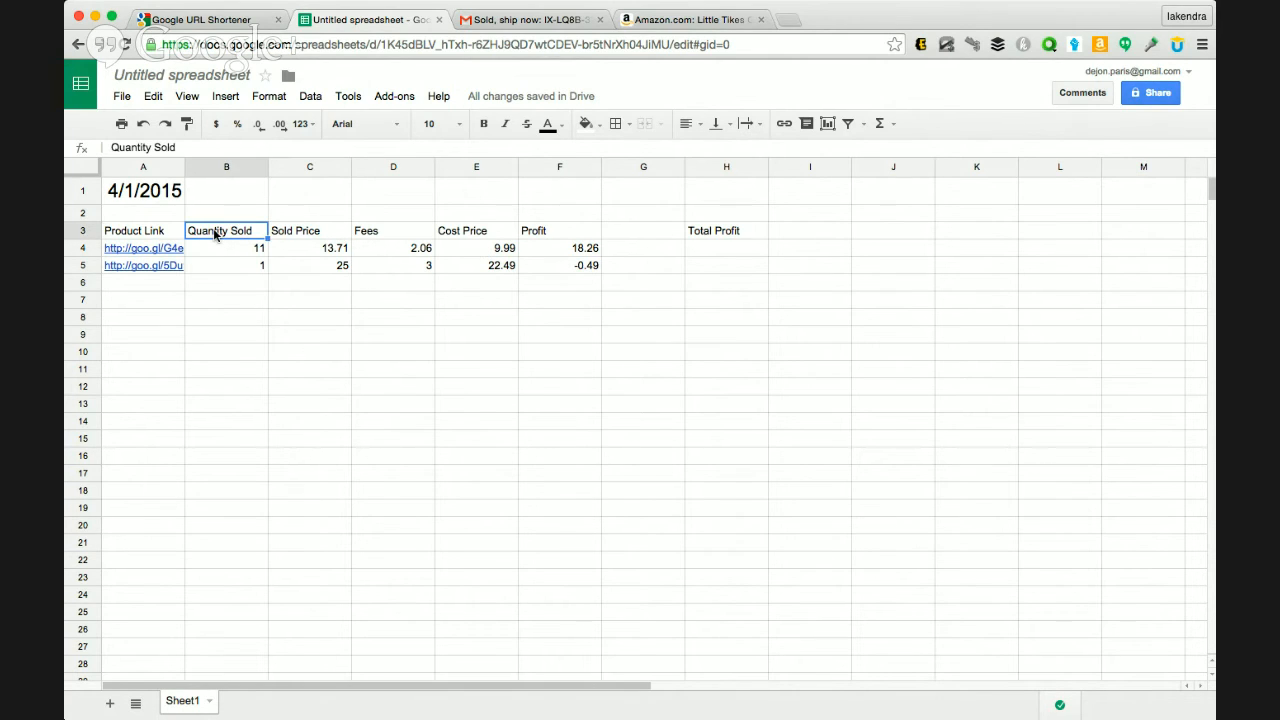
click(152, 234)
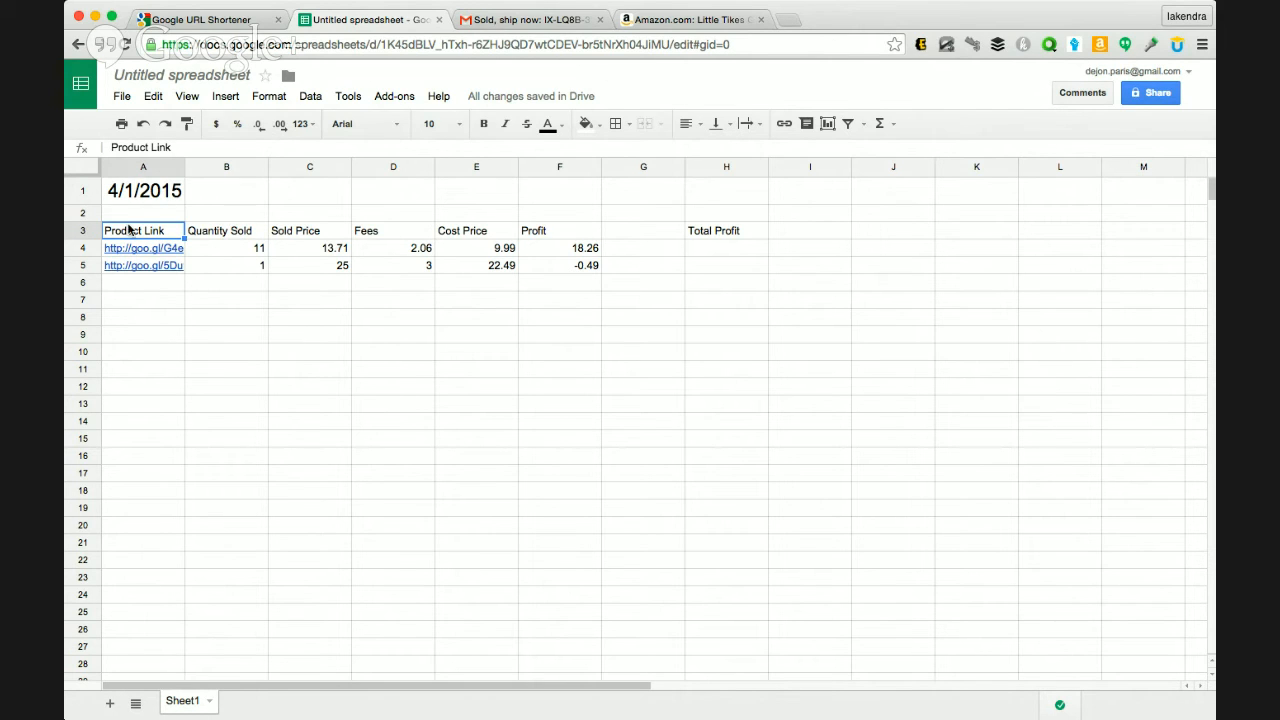
click(589, 124)
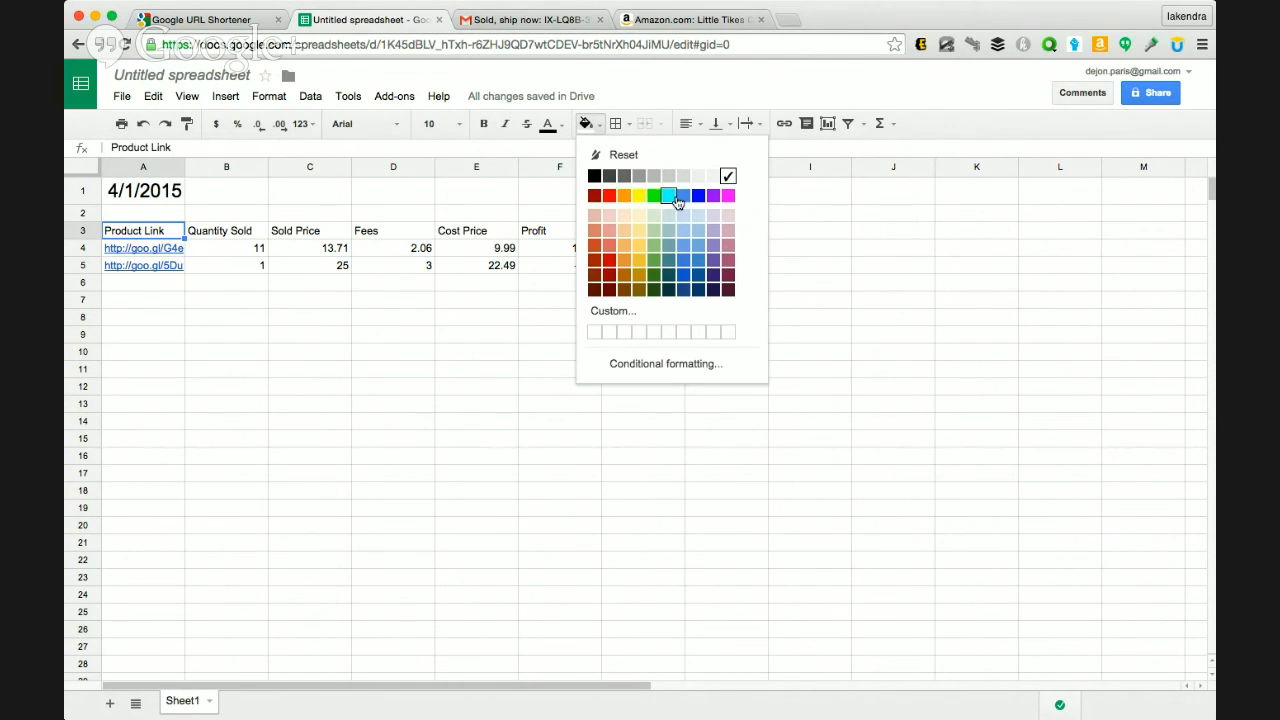
click(684, 196)
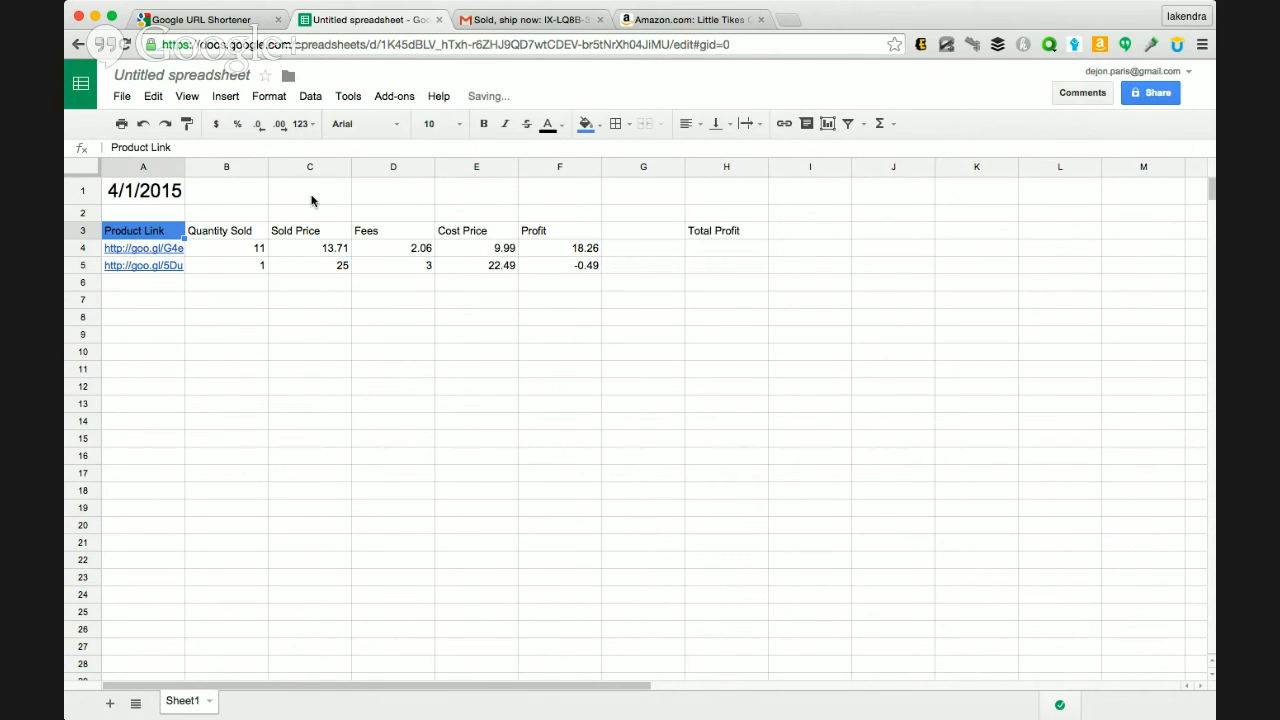
Step: Fill the Product Link, Quantity Sold and Sold Price header cells with golden yellow
click(588, 124)
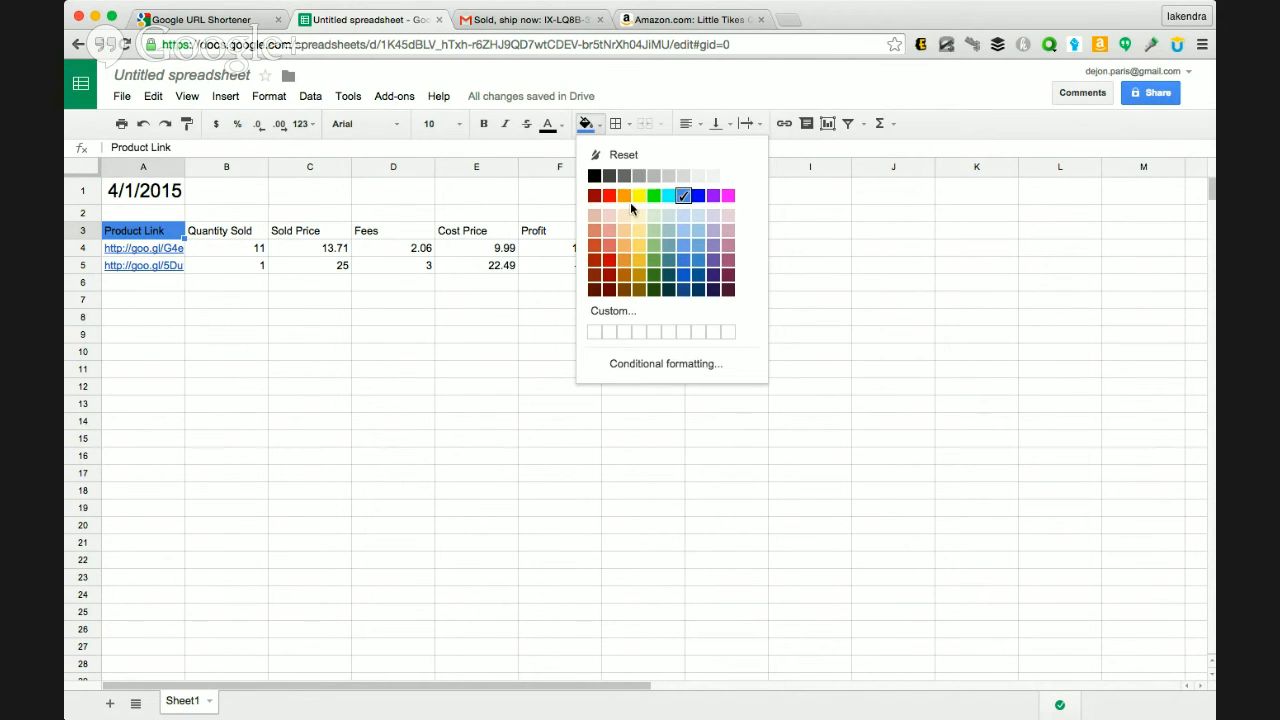
click(637, 261)
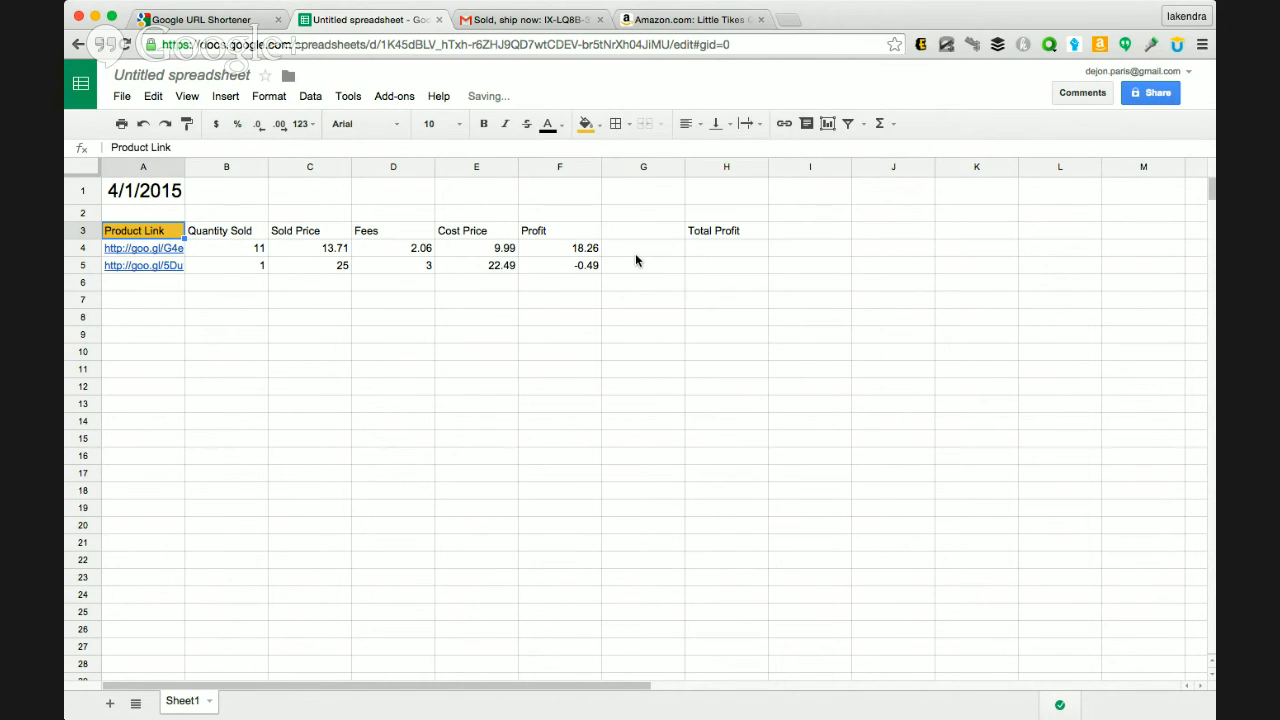
click(248, 233)
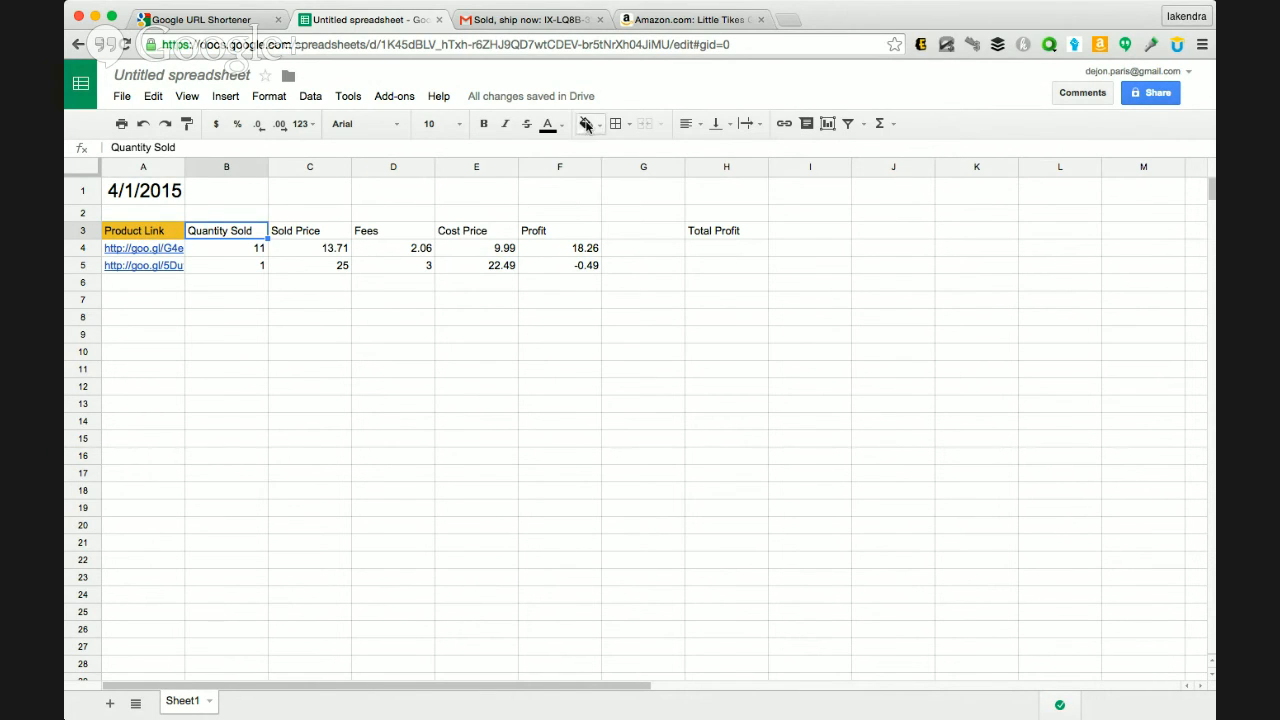
click(586, 123)
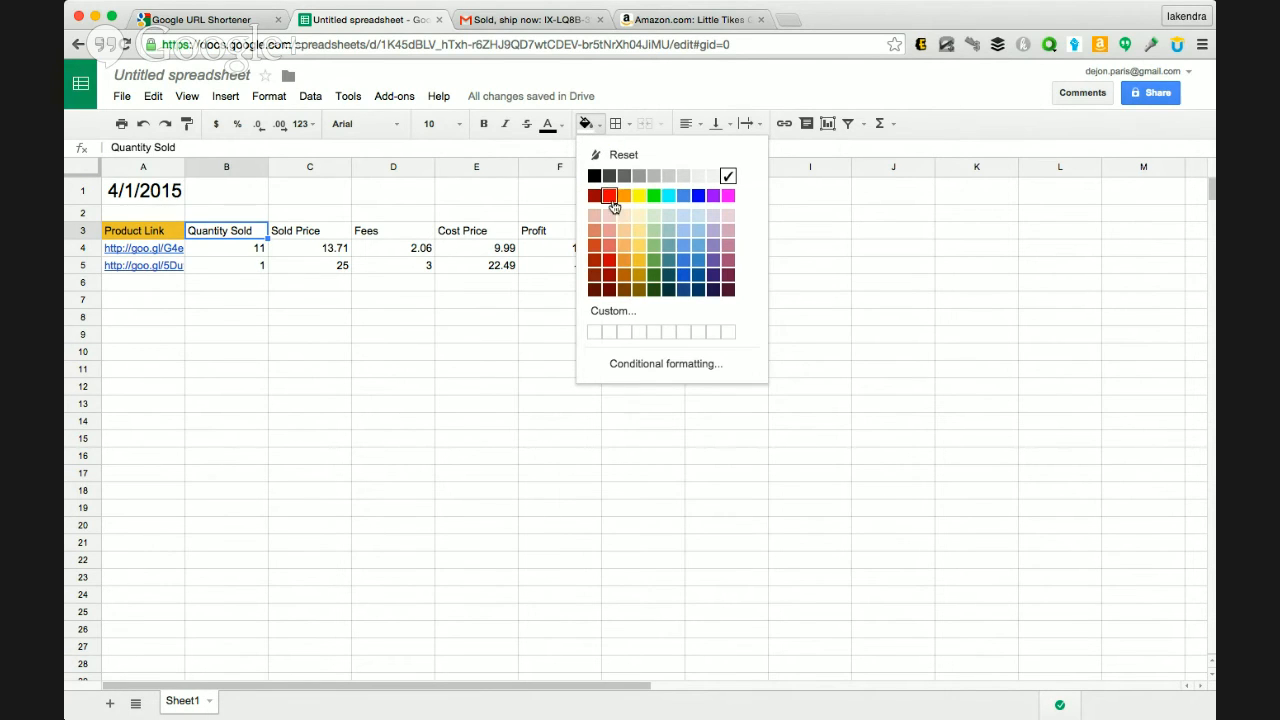
click(640, 265)
click(322, 232)
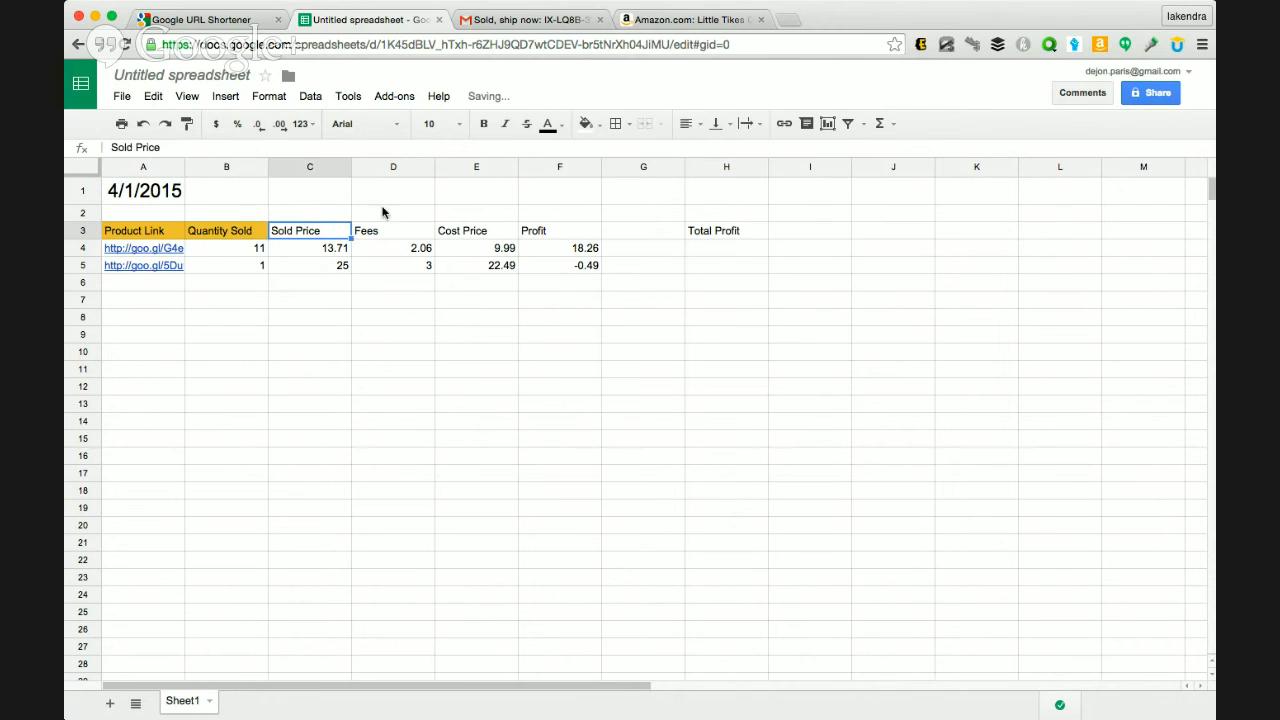
click(586, 123)
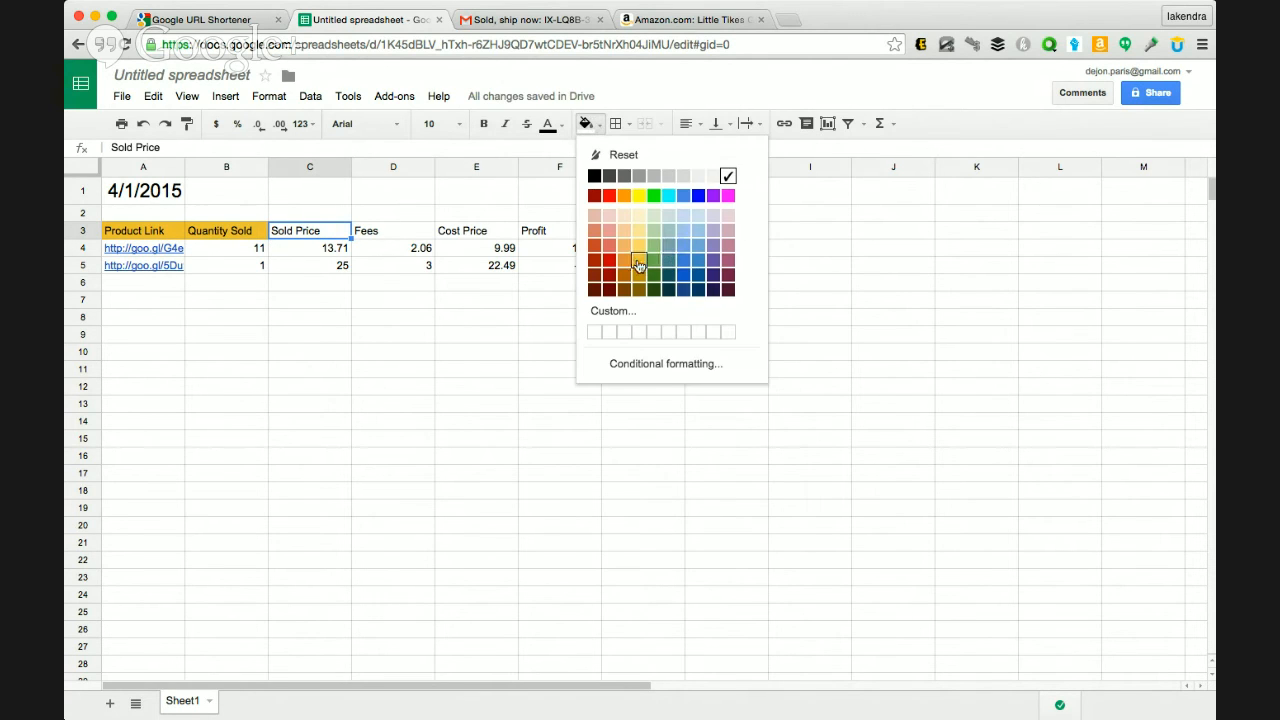
click(640, 263)
Step: Fill the Fees header cell with red and the Cost Price header cell with orange
click(409, 229)
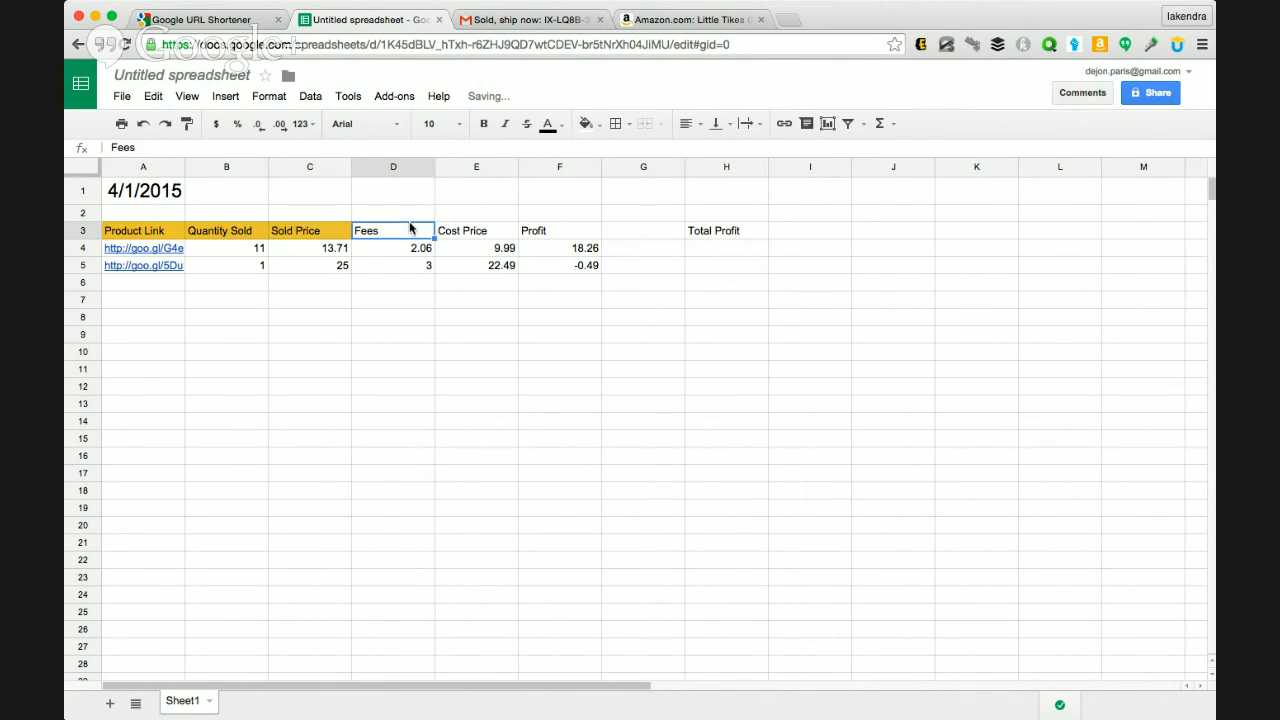
click(586, 123)
click(609, 195)
click(451, 228)
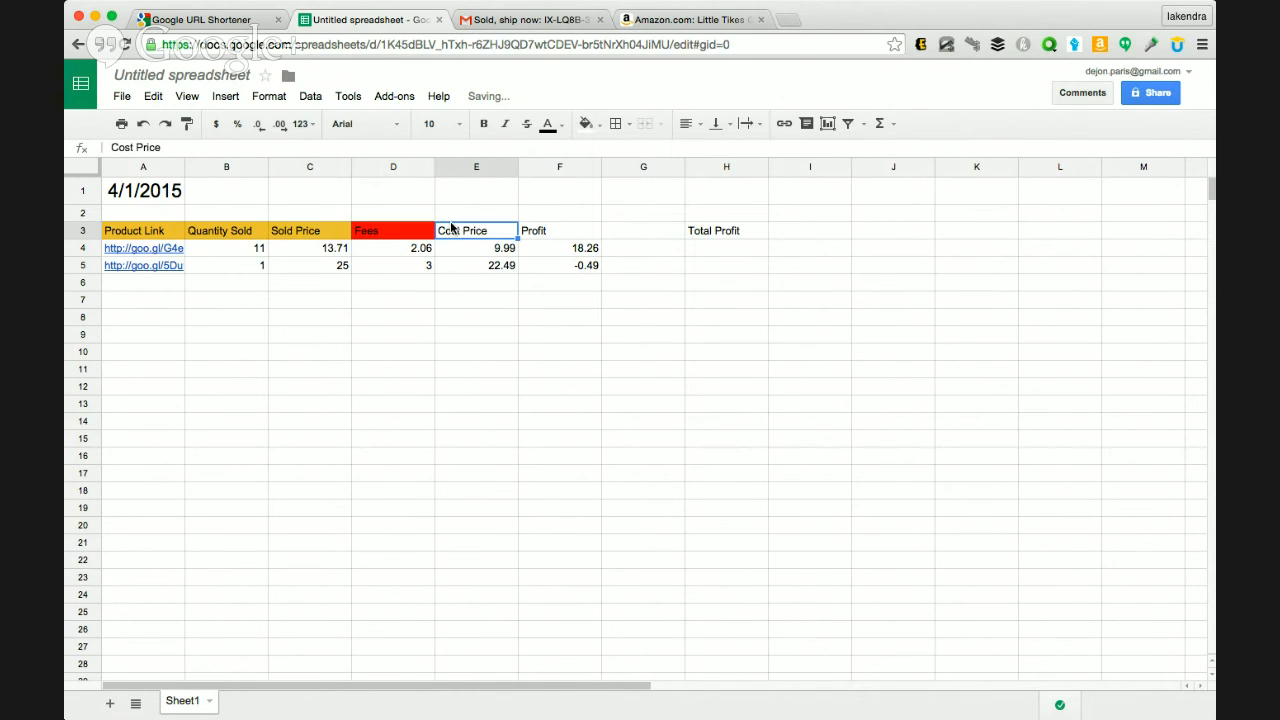
click(592, 127)
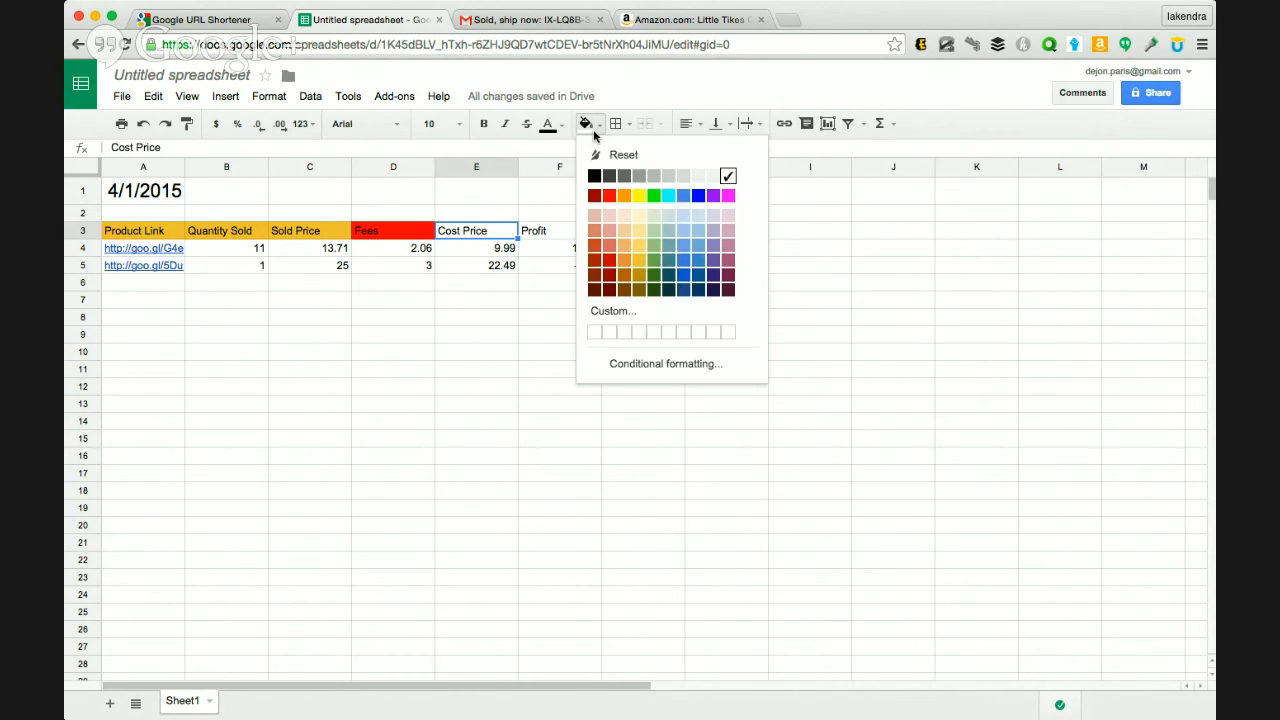
click(622, 250)
Step: Fill the Profit header cell with bright green
click(554, 236)
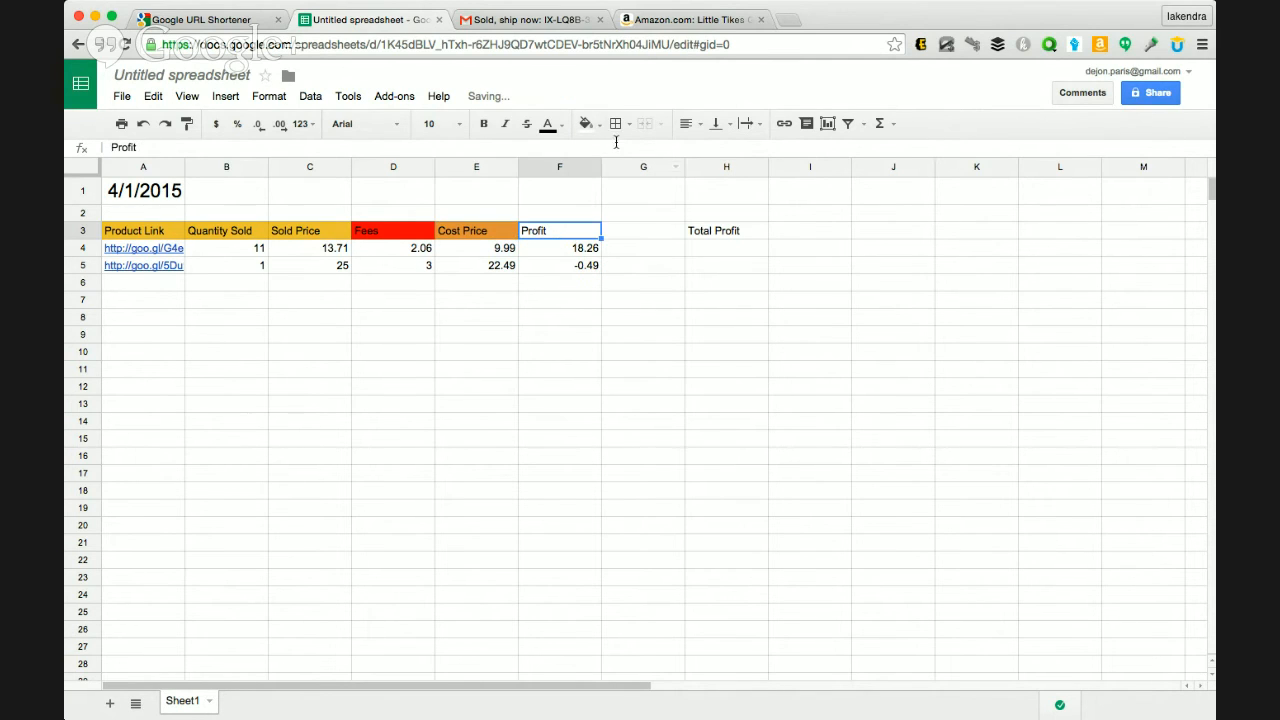
click(593, 127)
click(659, 197)
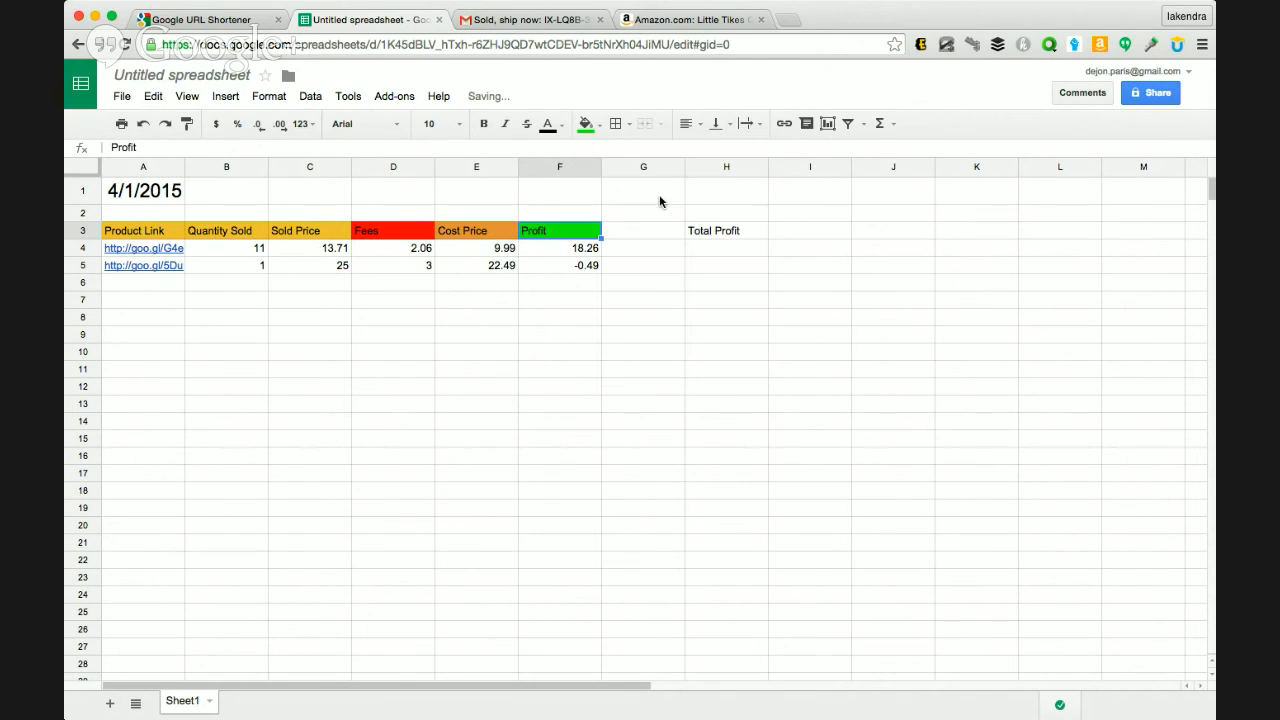
Step: Fill the Total Profit header cell H3 with a muted dark green
click(697, 230)
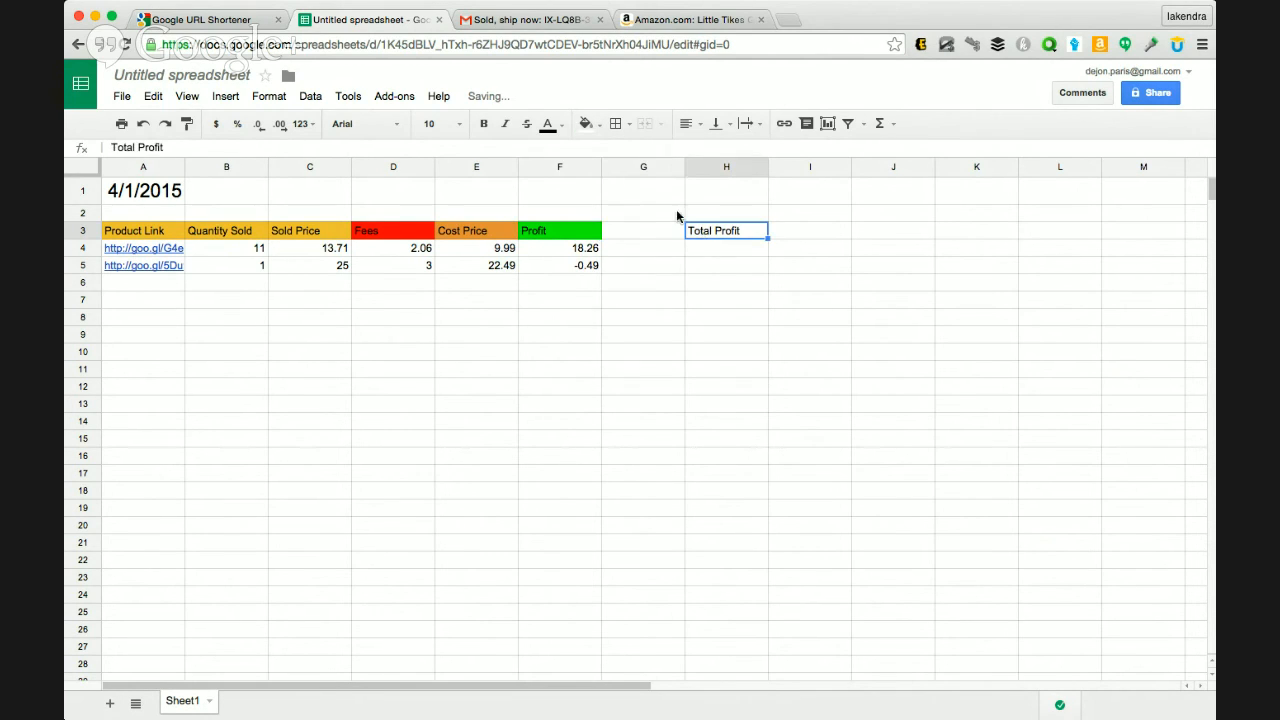
click(587, 124)
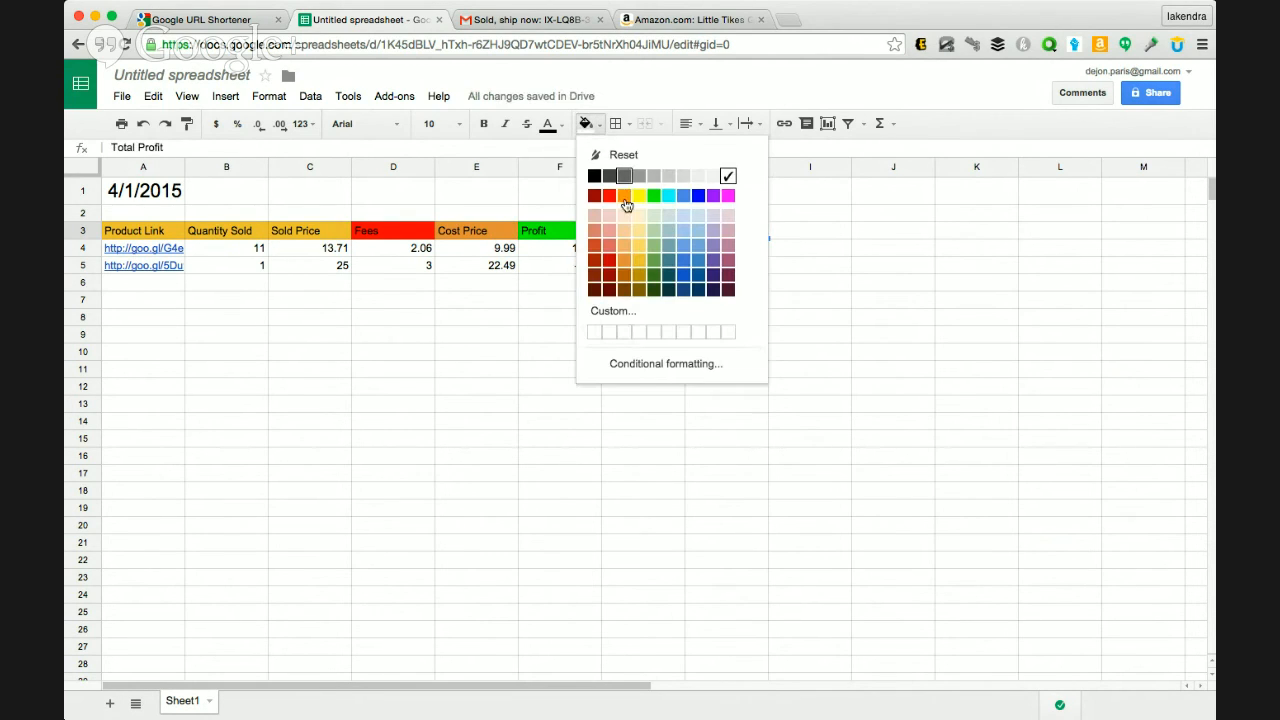
click(654, 264)
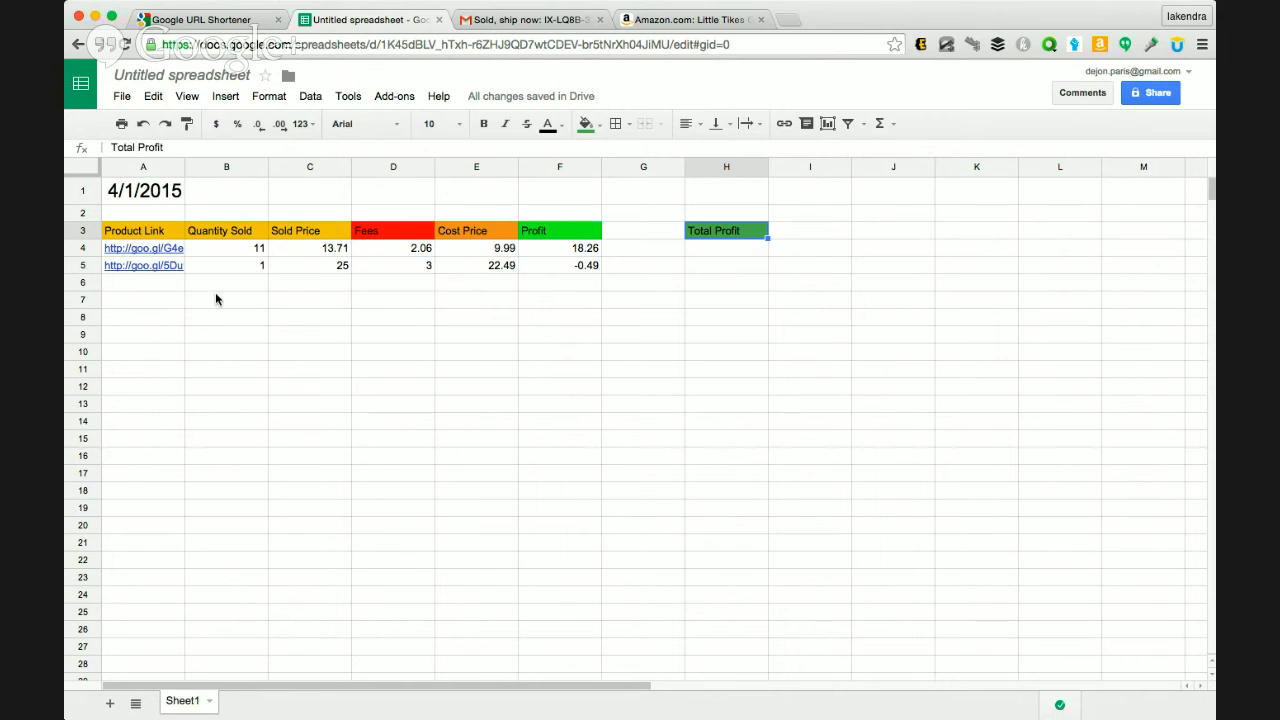
Step: Set the second product's Sold Price in cell C5 to 30
click(340, 268)
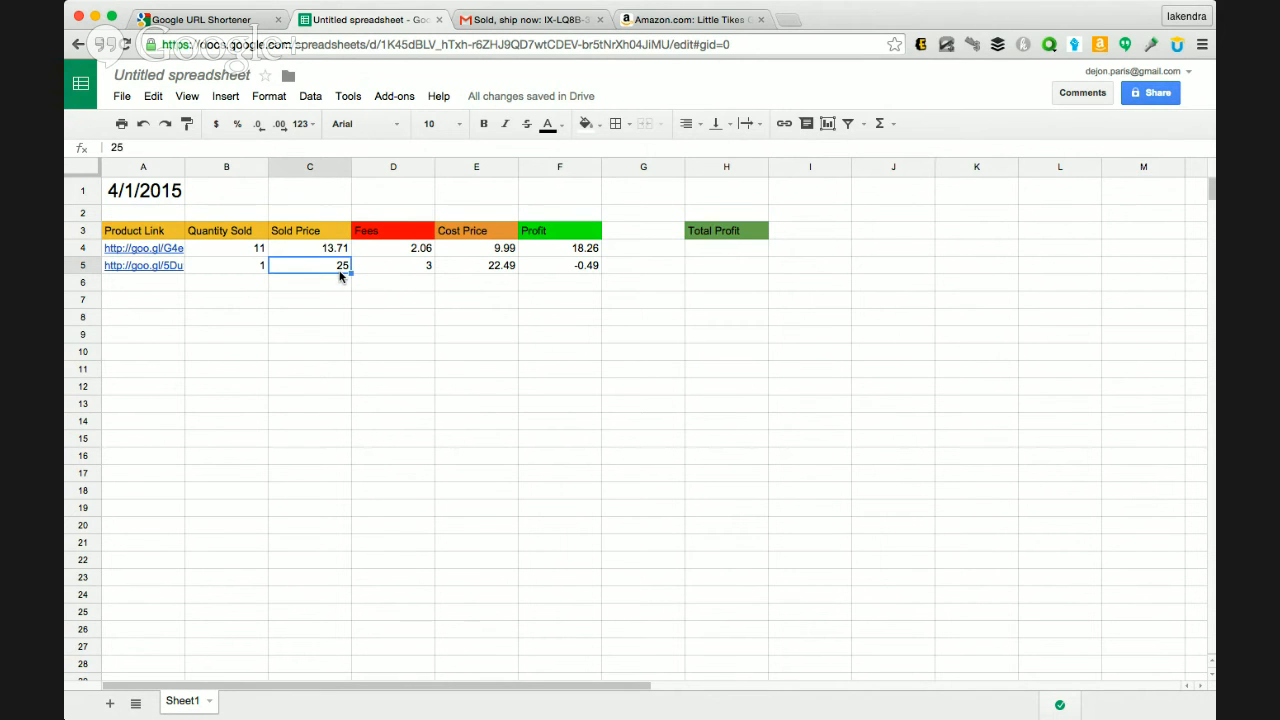
text(30)
key(Return)
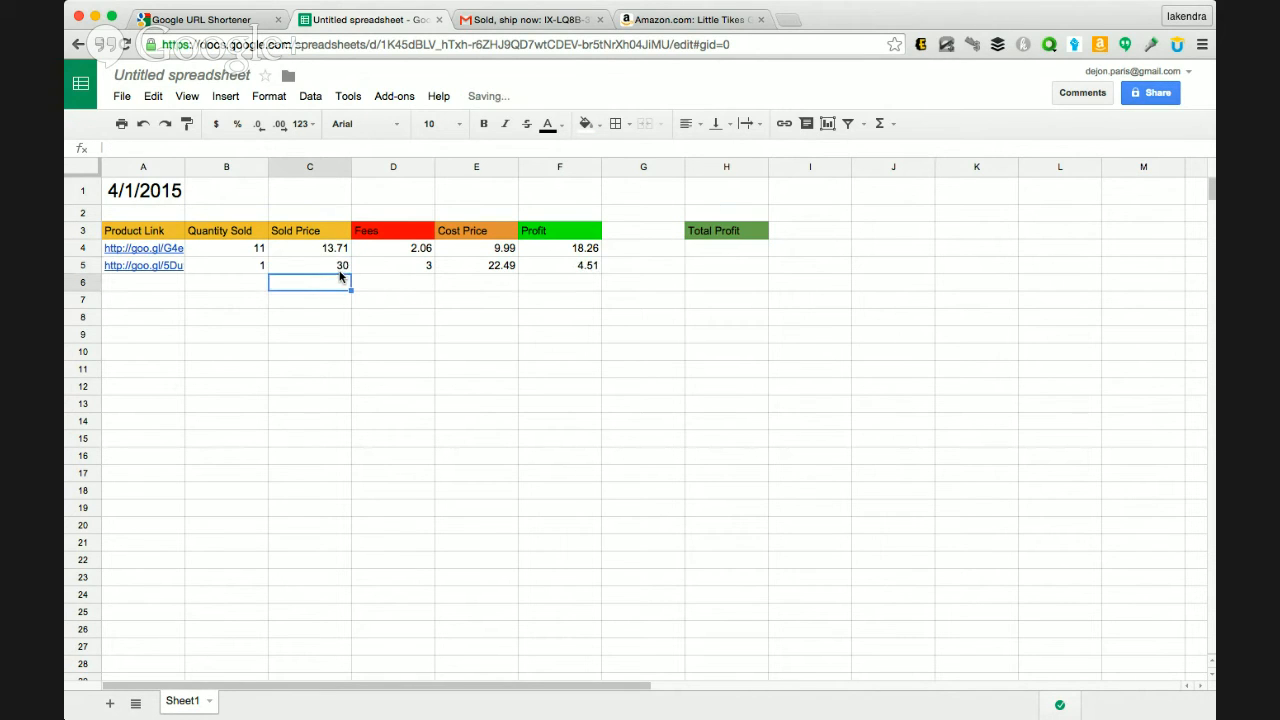
click(563, 263)
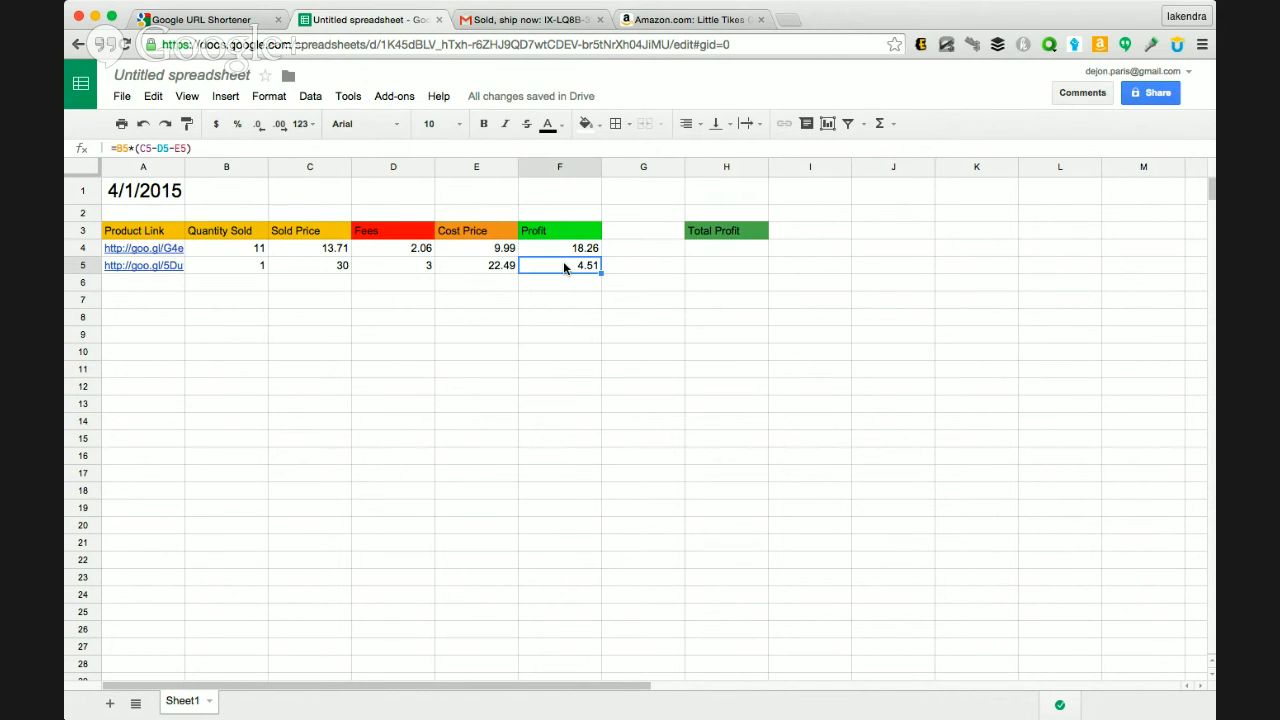
text(C)
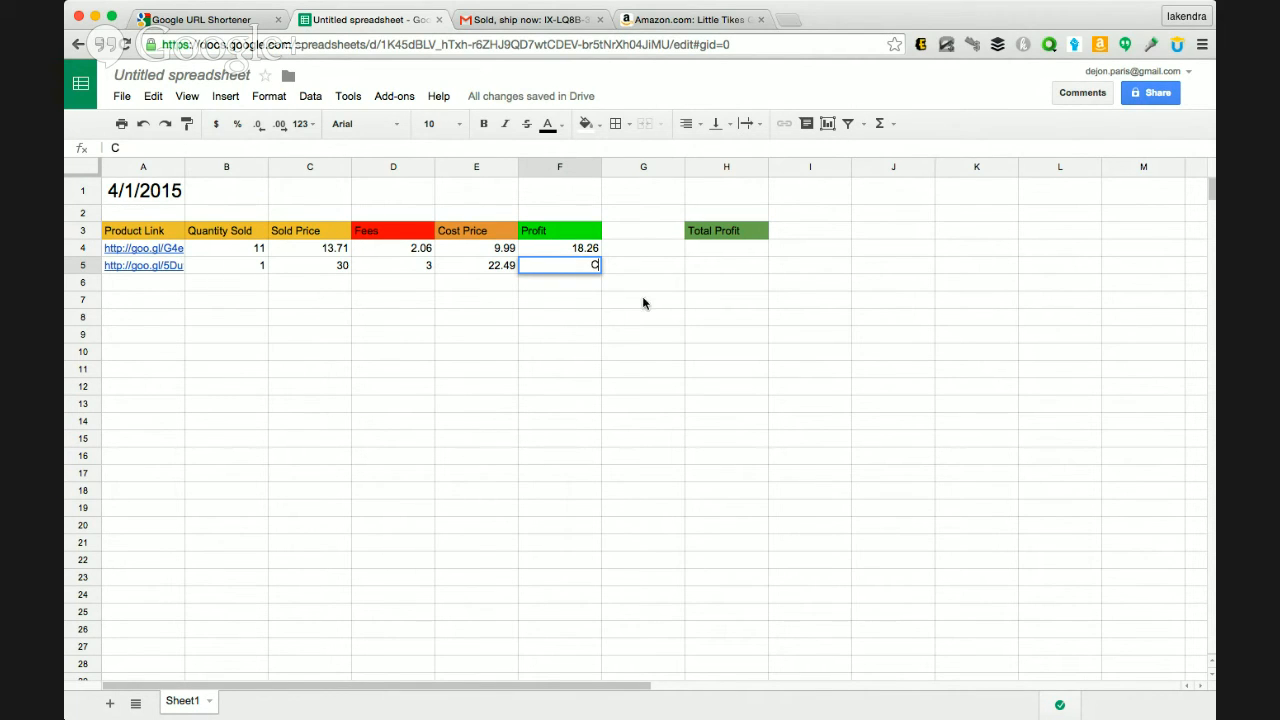
key(Return)
click(579, 266)
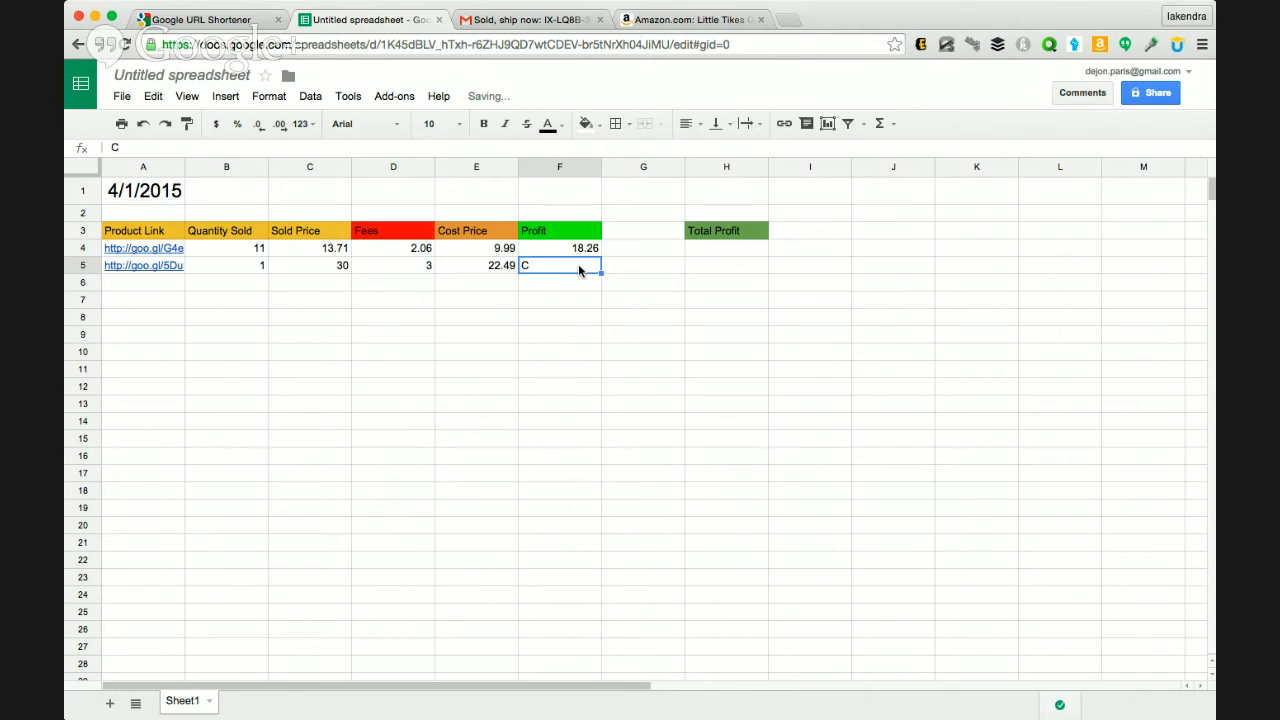
key(ctrl+z)
Step: Copy the profit formula from cell F5 into the Profit cells F6 through F20
key(ctrl+c)
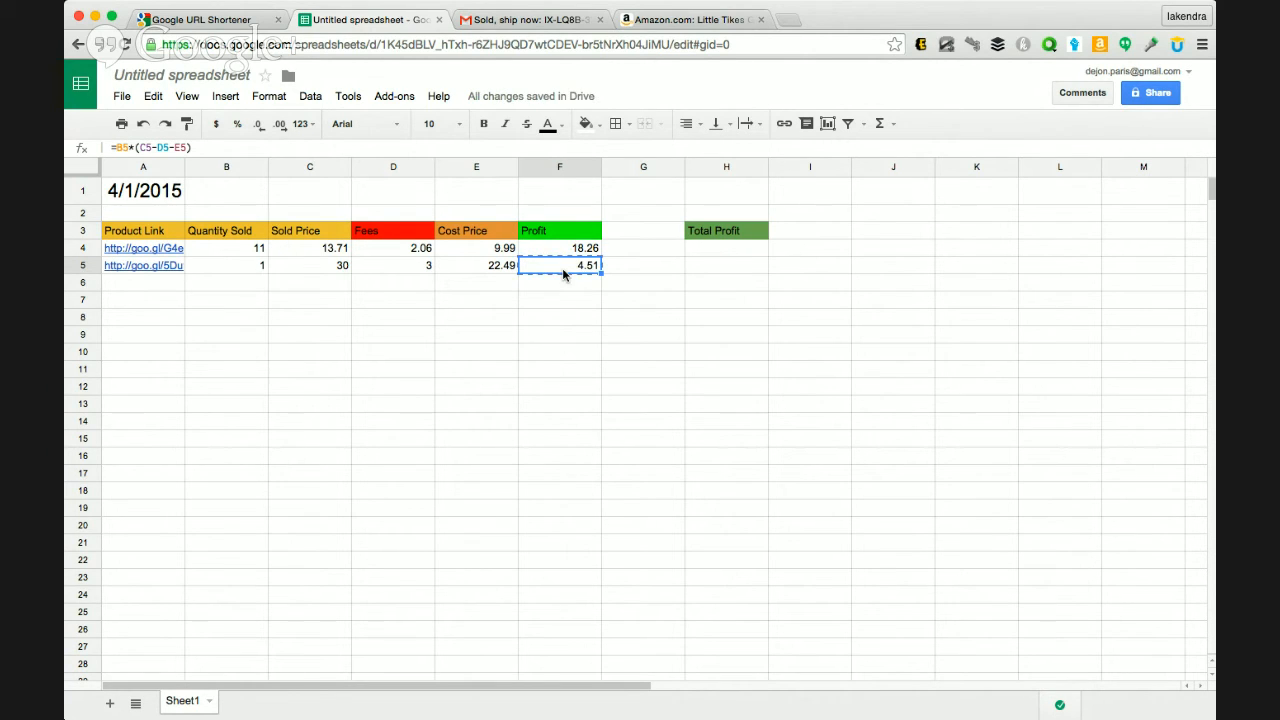
click(557, 285)
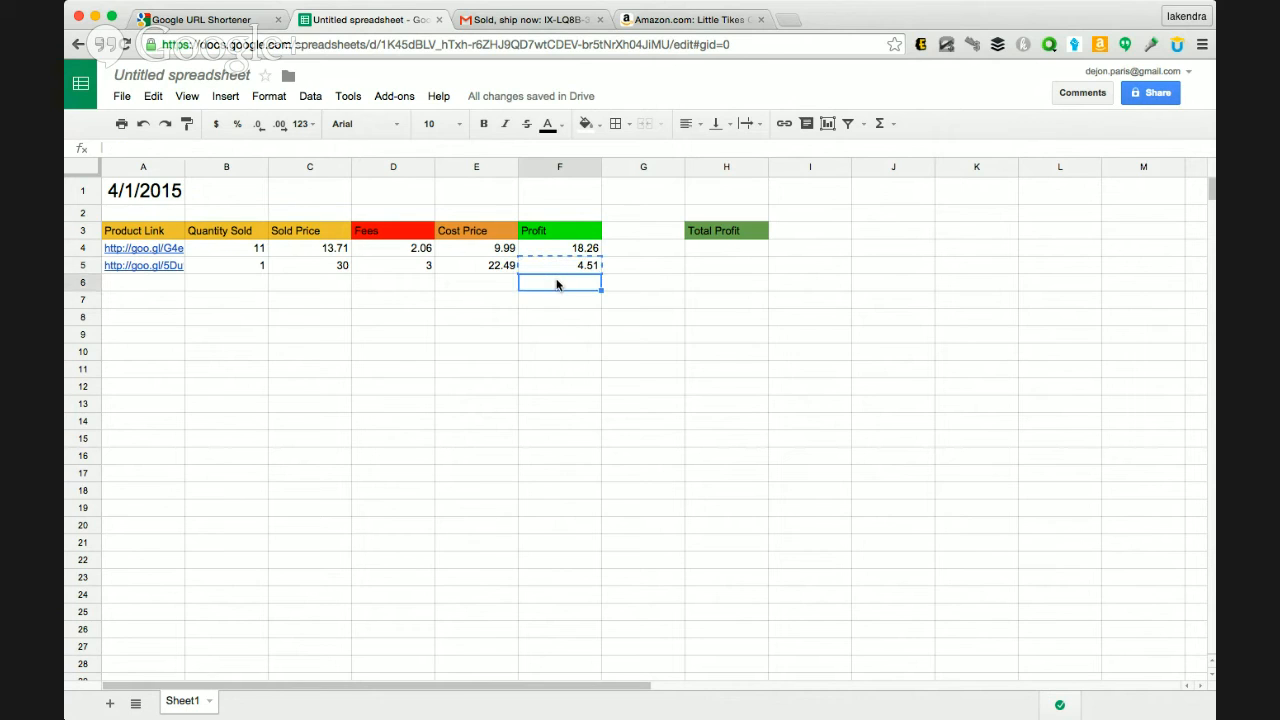
key(shift+Down)
key(shift+Down)
key(shift+Down)
key(shift+Down)
key(shift+Down)
key(shift+Down)
key(shift+Down)
key(shift+Down)
key(shift+Down)
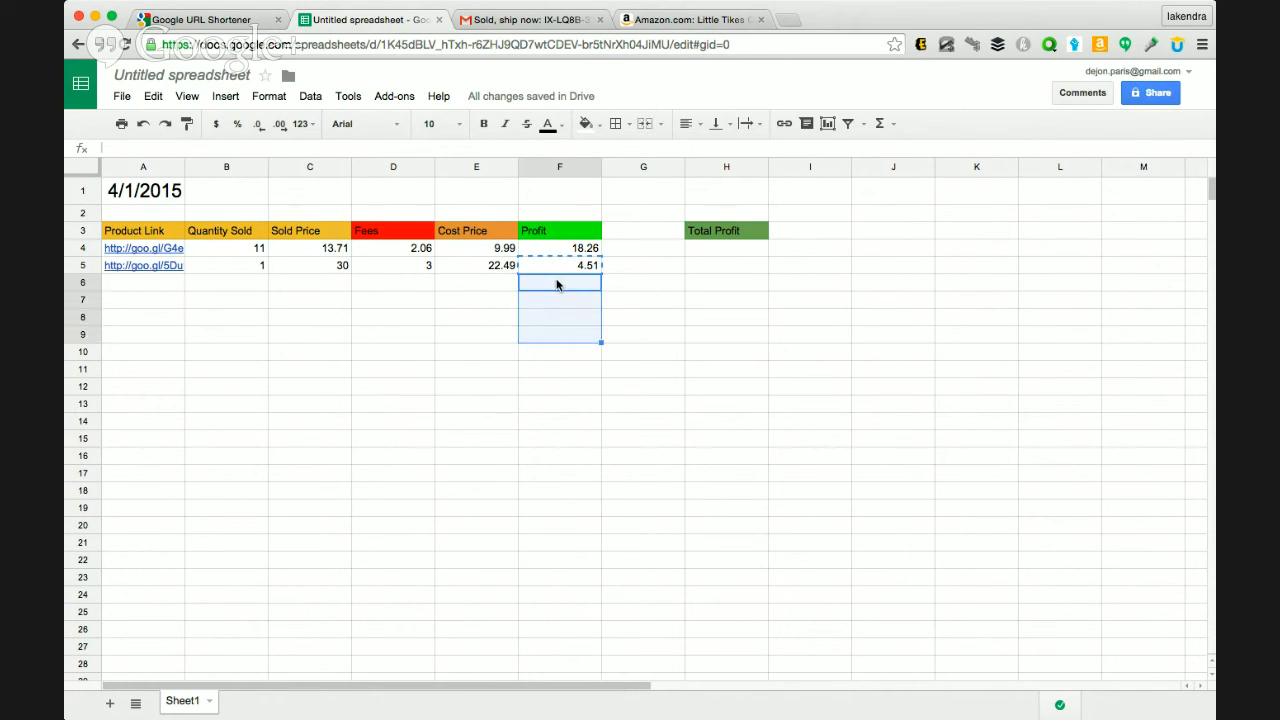
key(shift+Down)
key(shift+Down)
key(shift+Down)
key(shift+Down)
key(shift+Down)
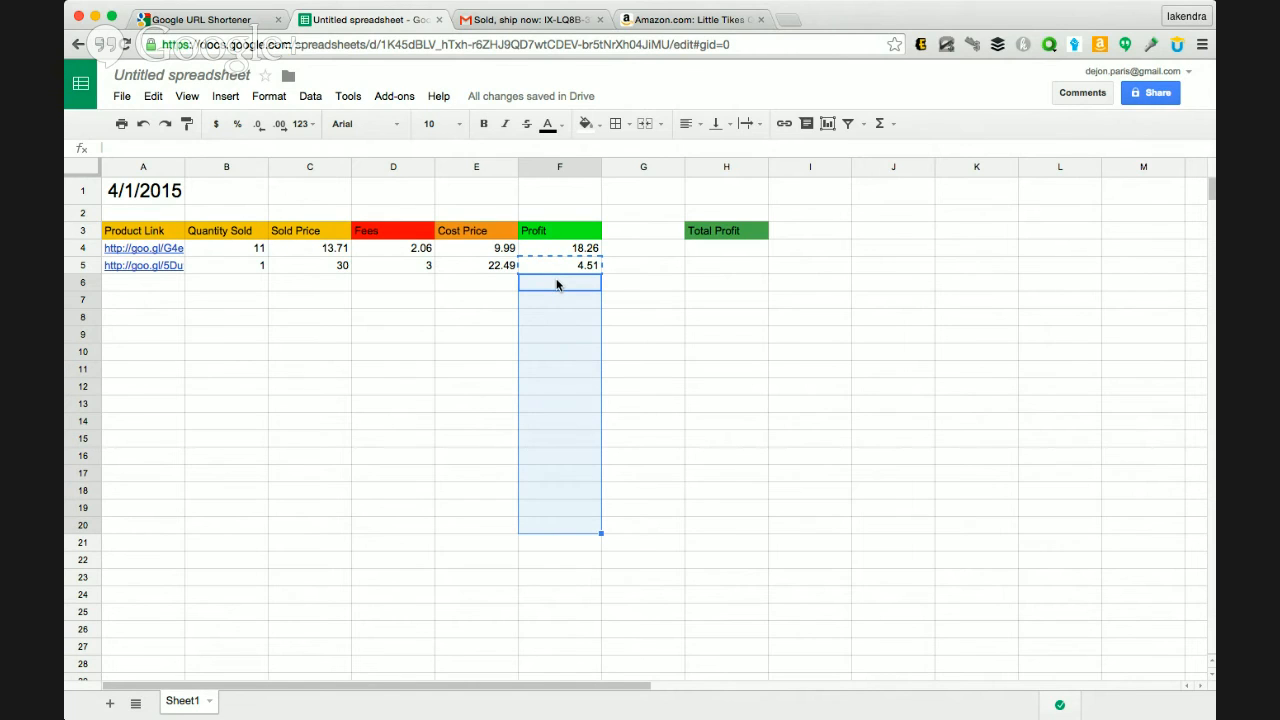
key(super+v)
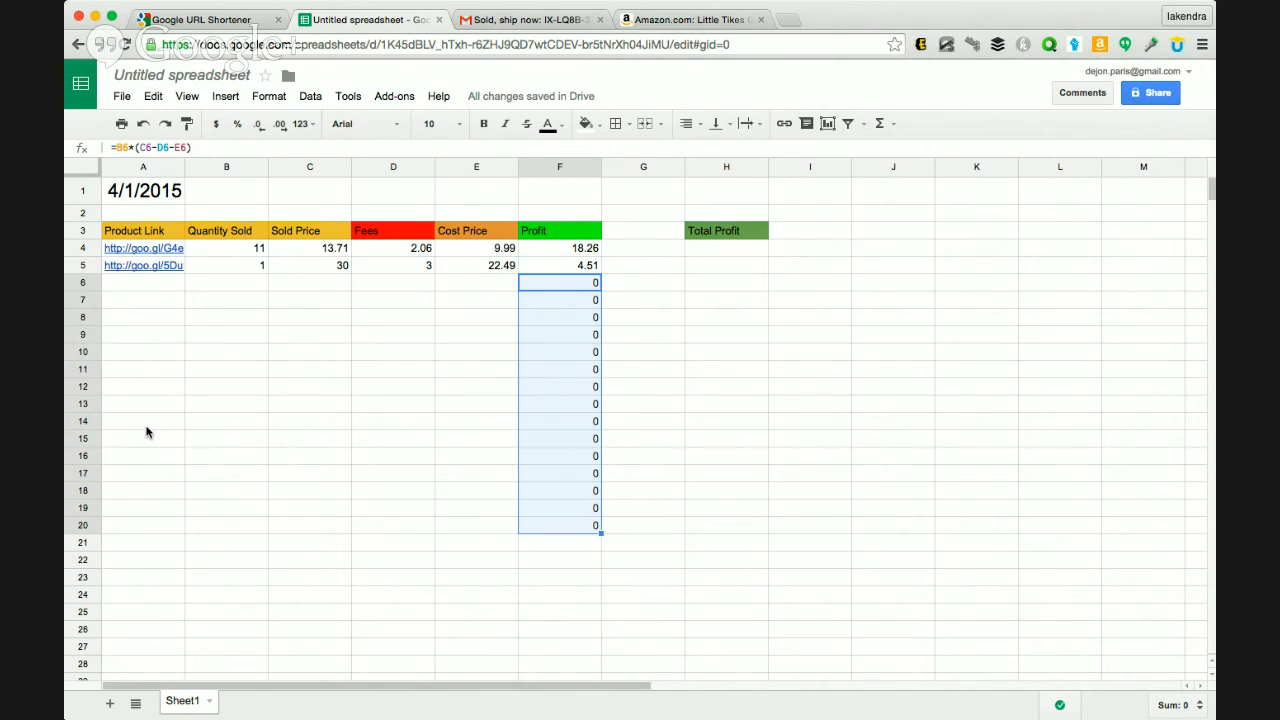
Step: Enter the formula =F4+F5+F6 in cell H4 under Total Profit
click(142, 283)
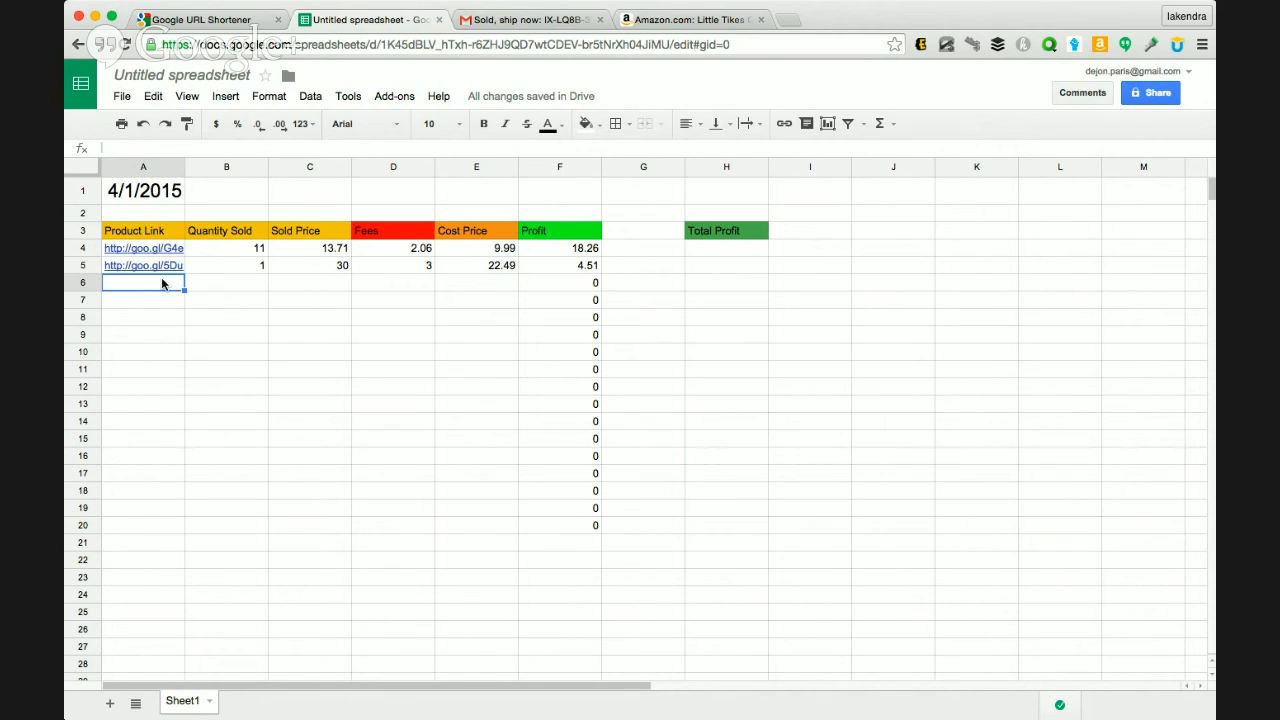
click(716, 247)
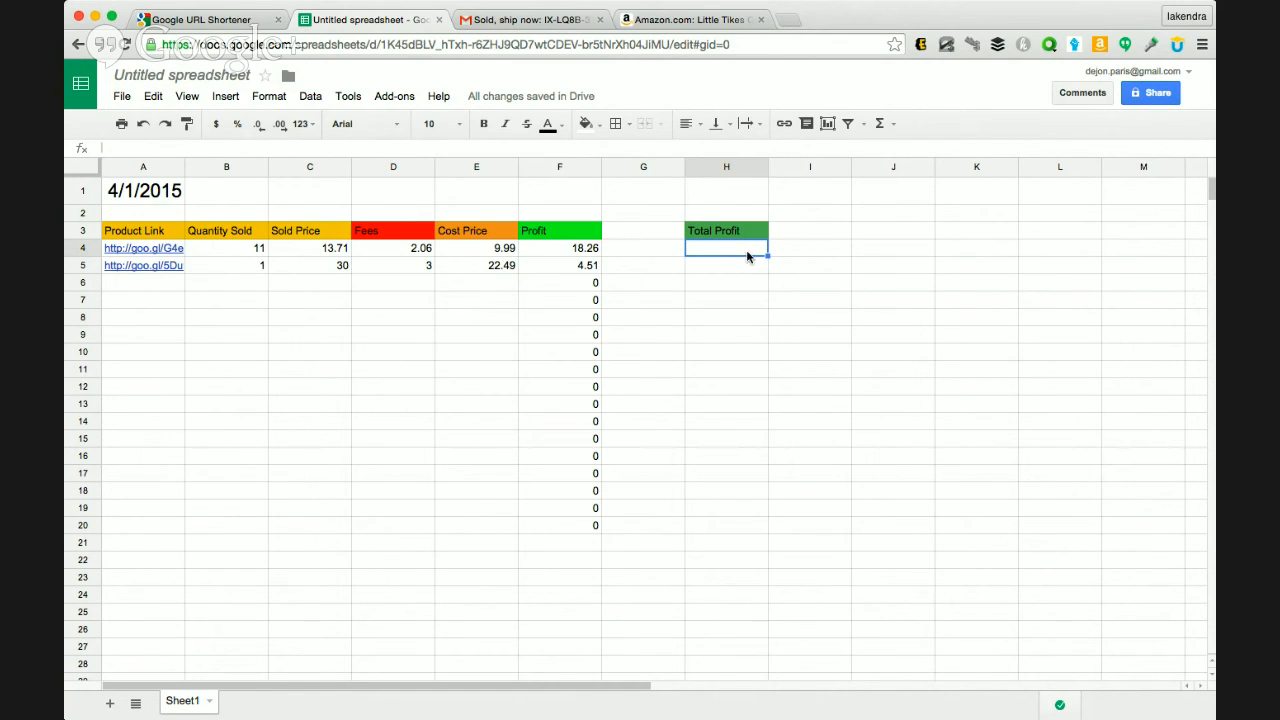
text(+)
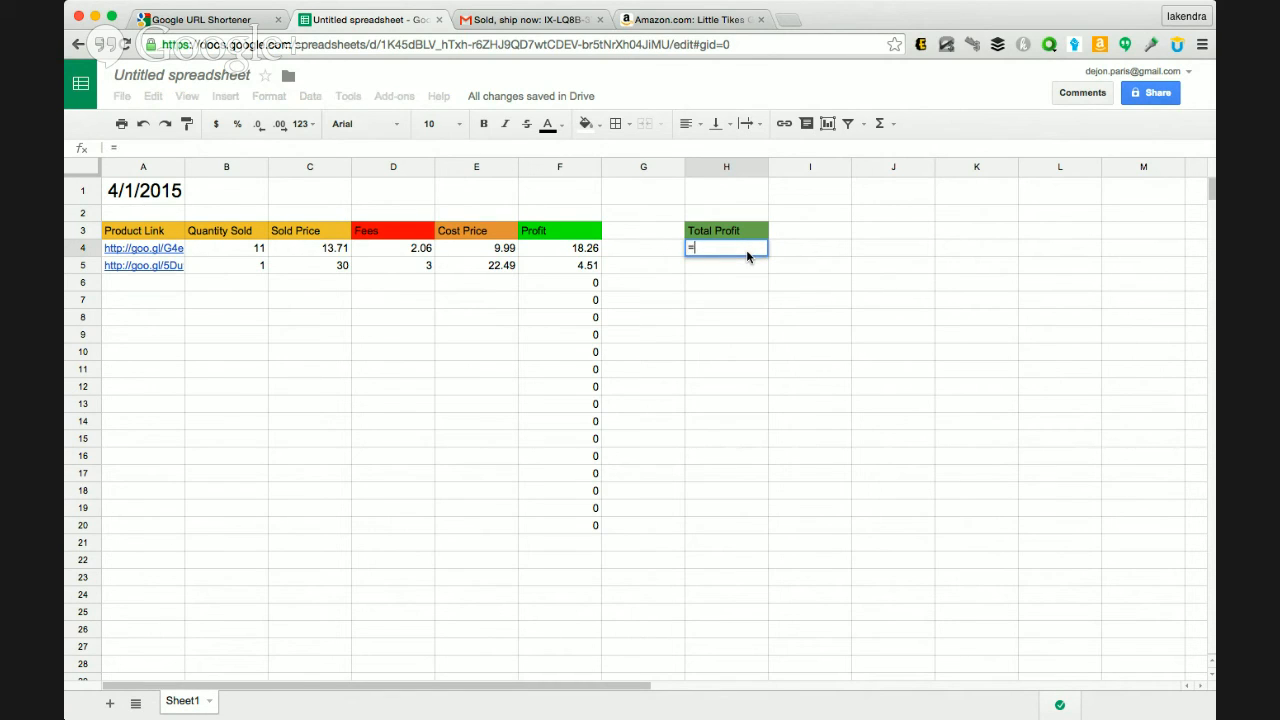
key(BackSpace)
text(=F)
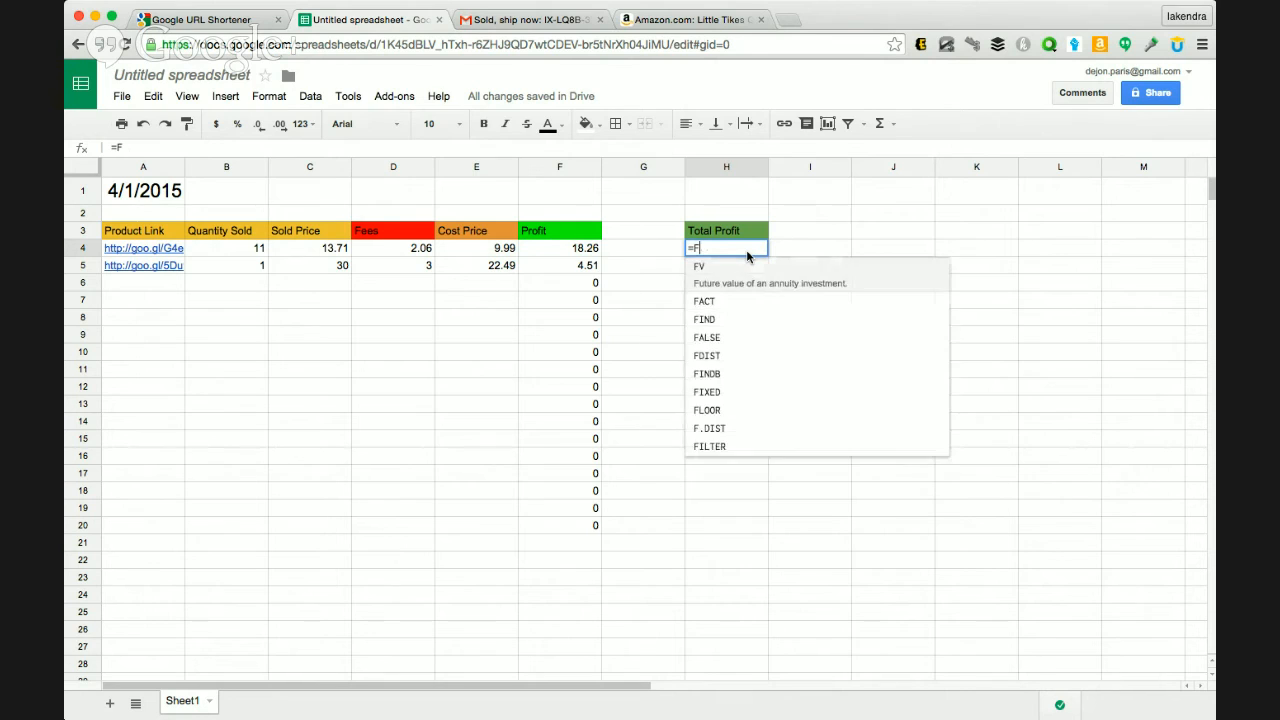
text(4=)
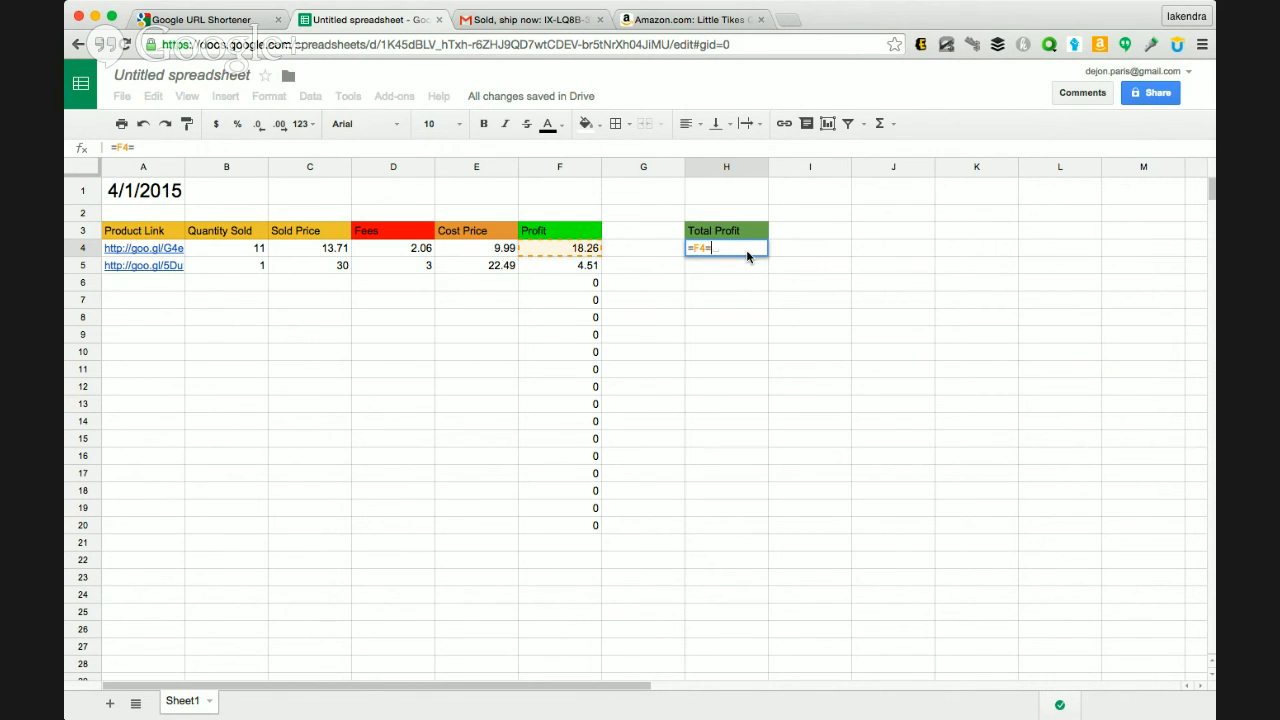
key(BackSpace)
text(+F)
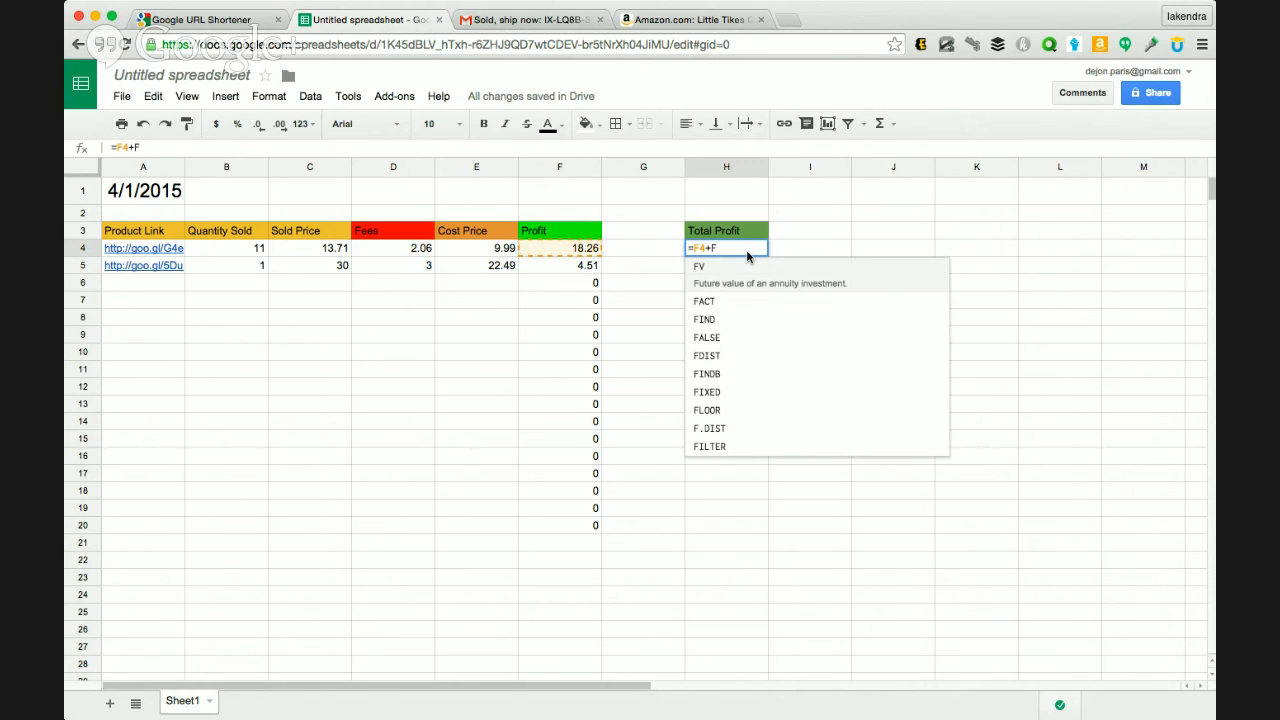
text(5)
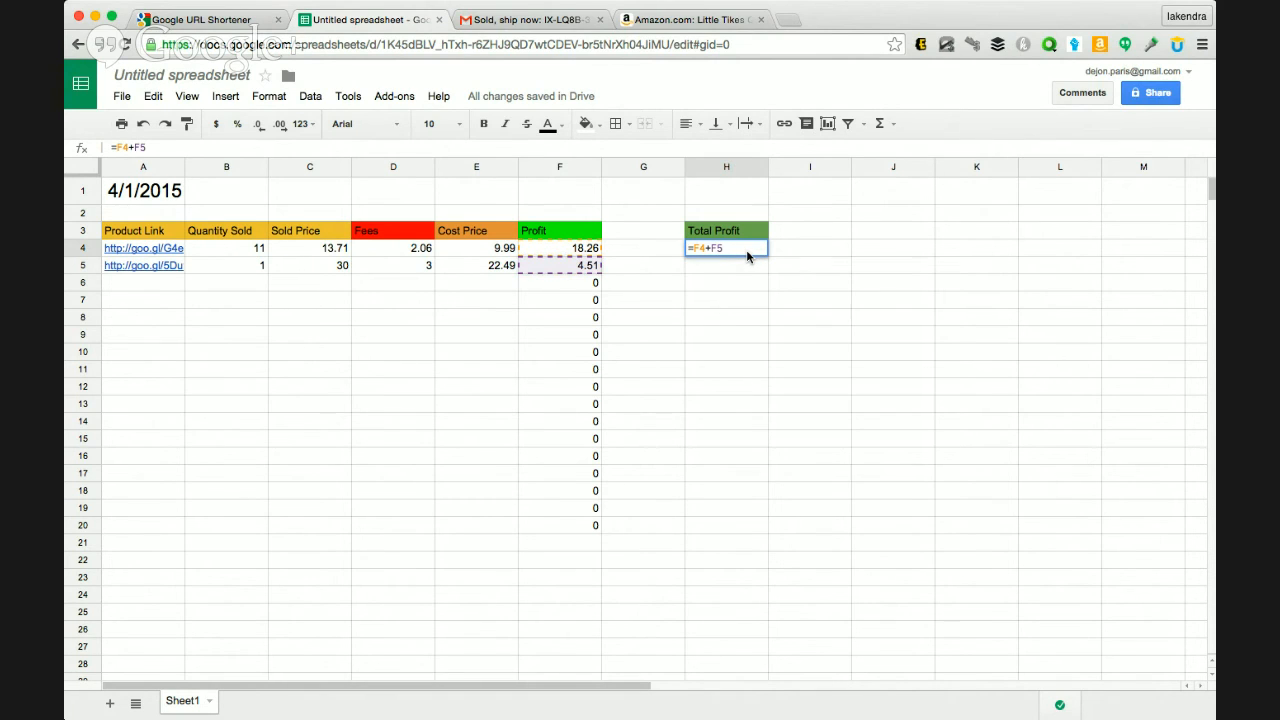
text(+F)
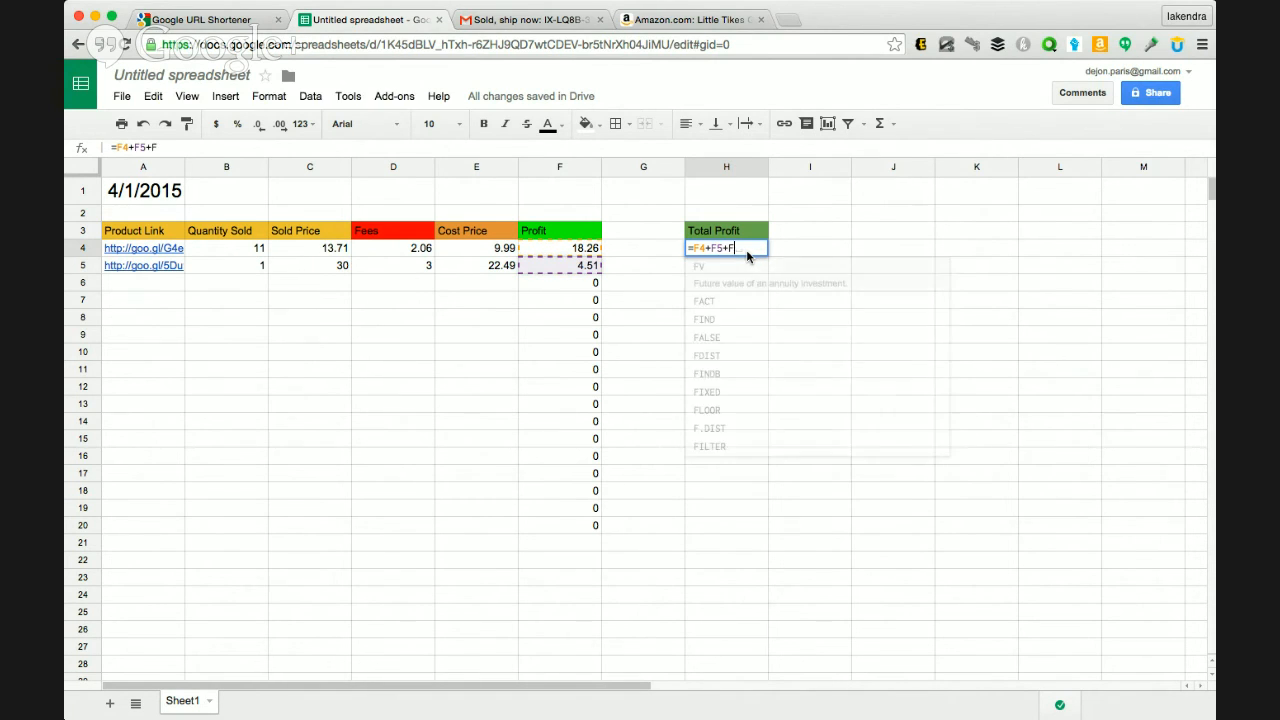
text(6)
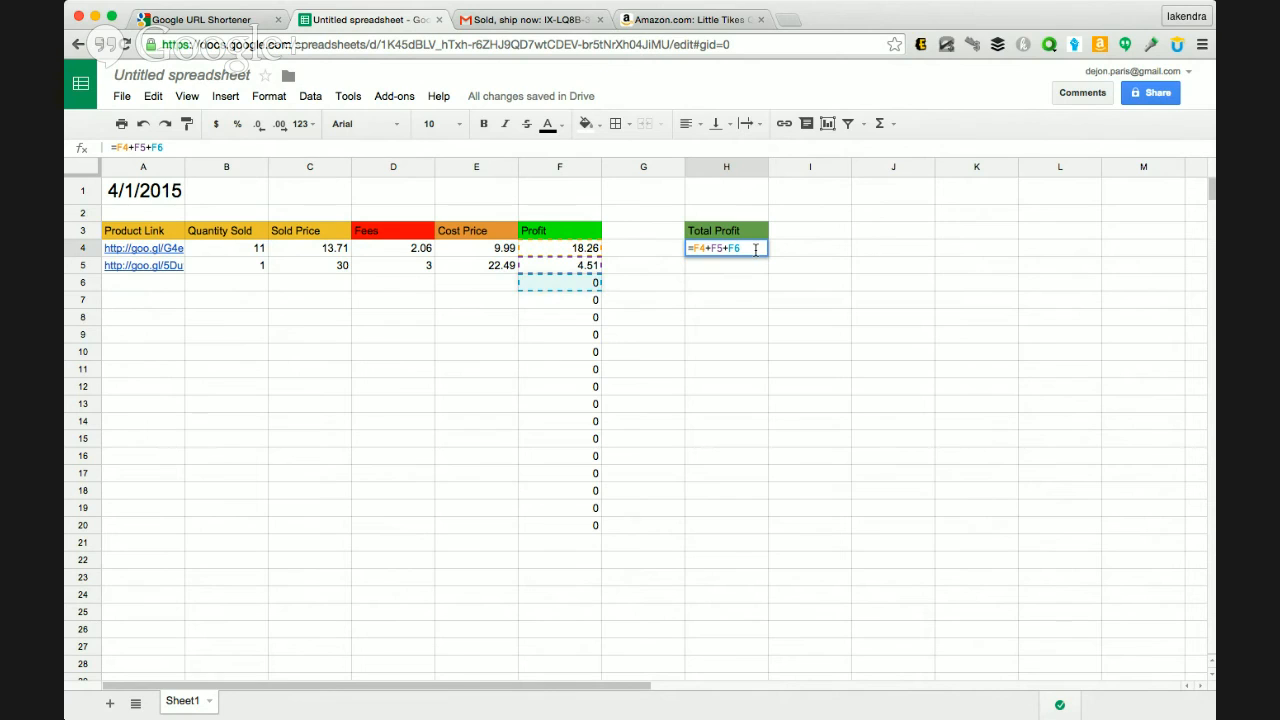
key(Return)
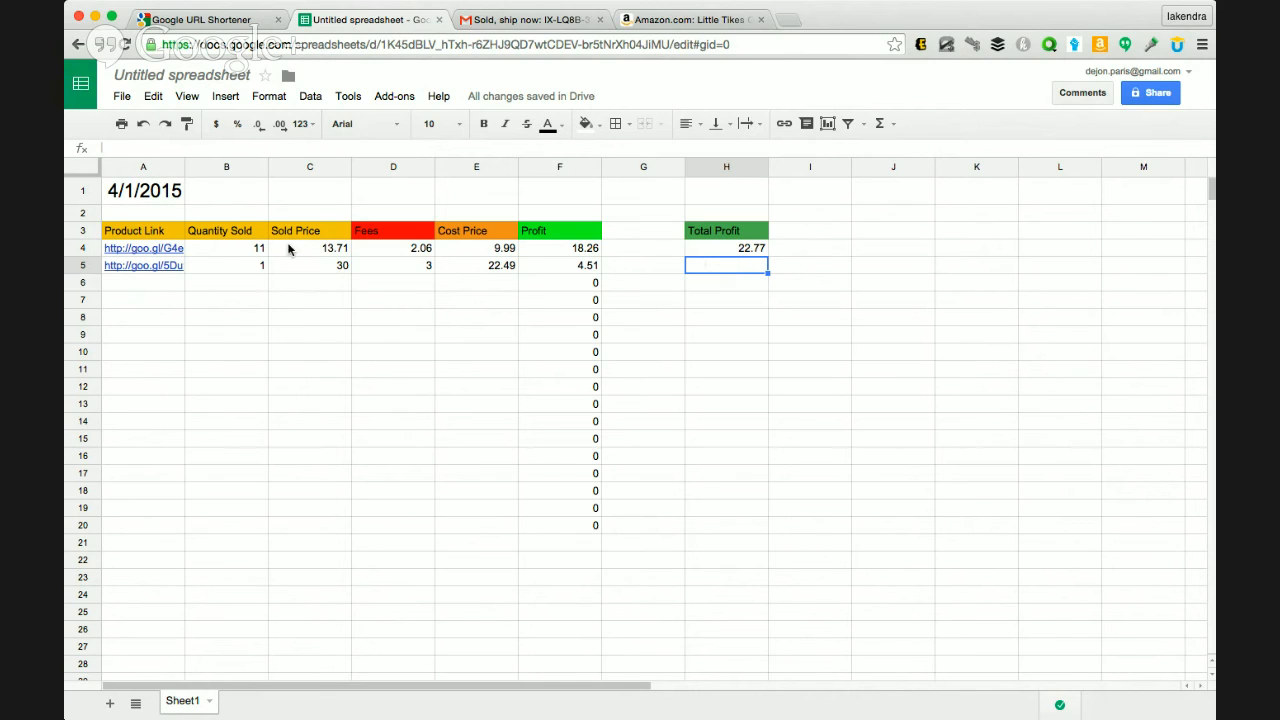
scroll(319, 387, down, 1)
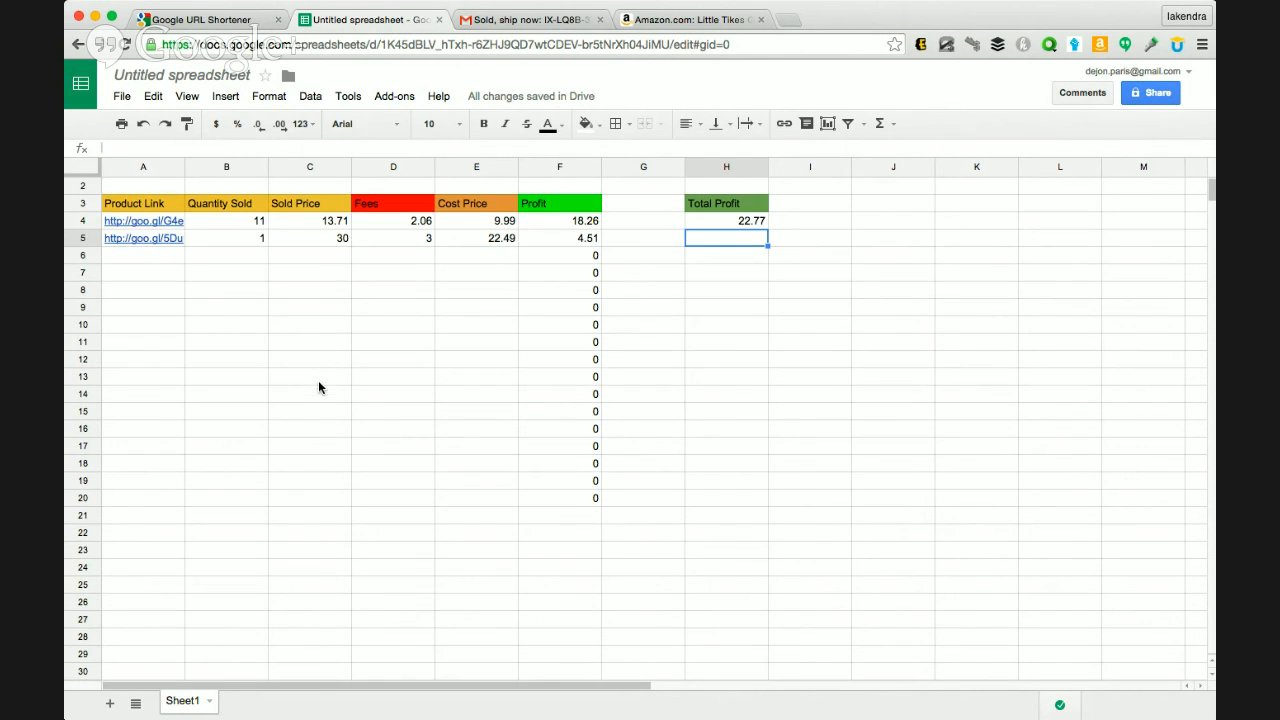
scroll(285, 401, up, 1)
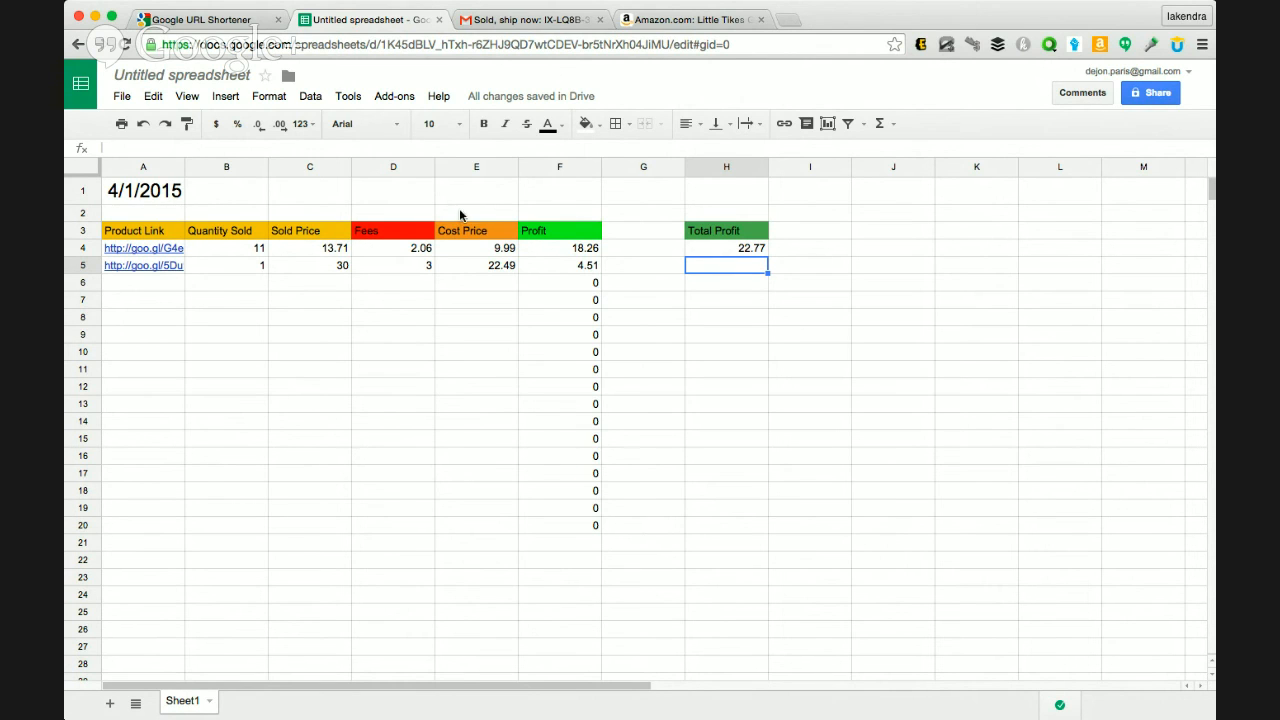
scroll(717, 403, down, 5)
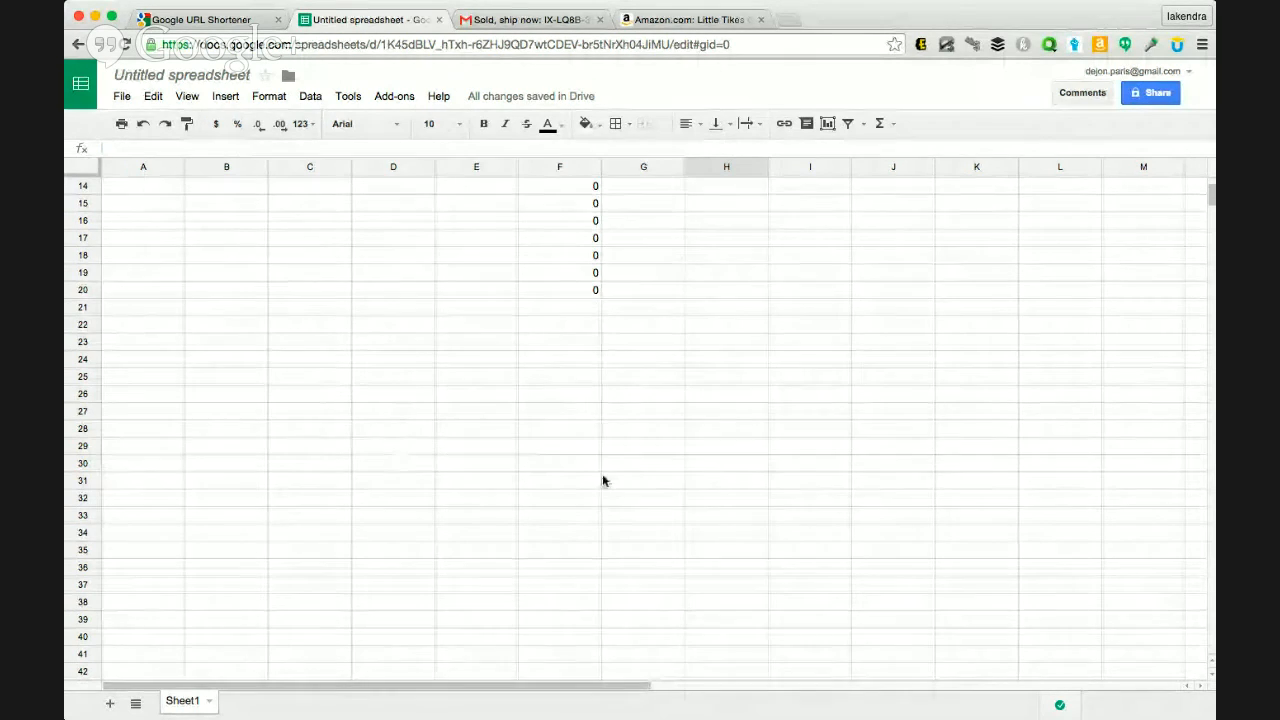
scroll(752, 421, up, 3)
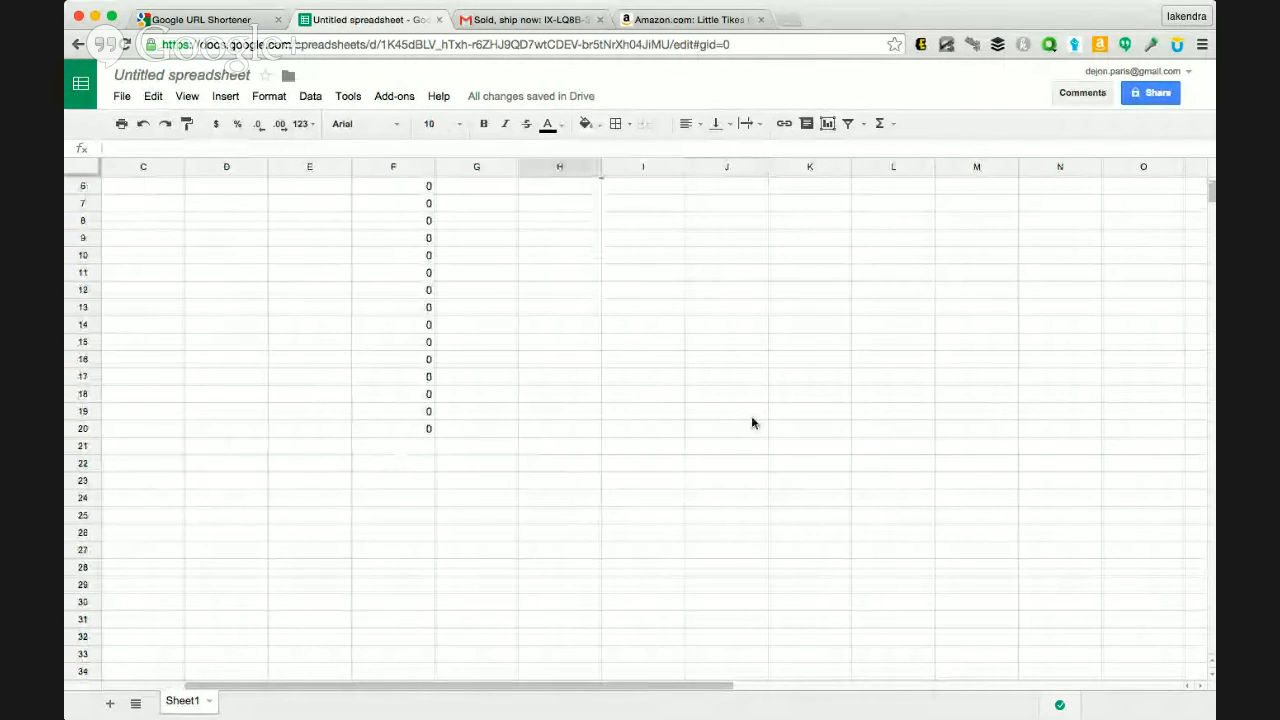
scroll(751, 422, up, 2)
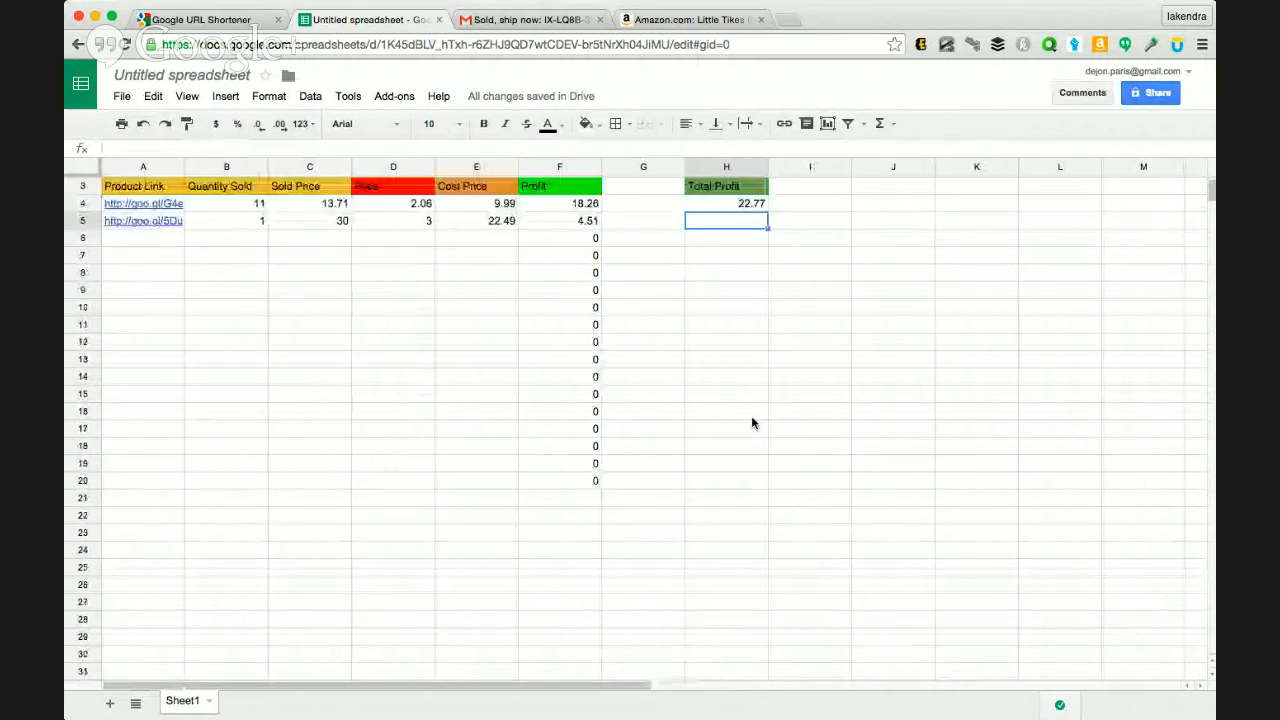
scroll(533, 355, down, 2)
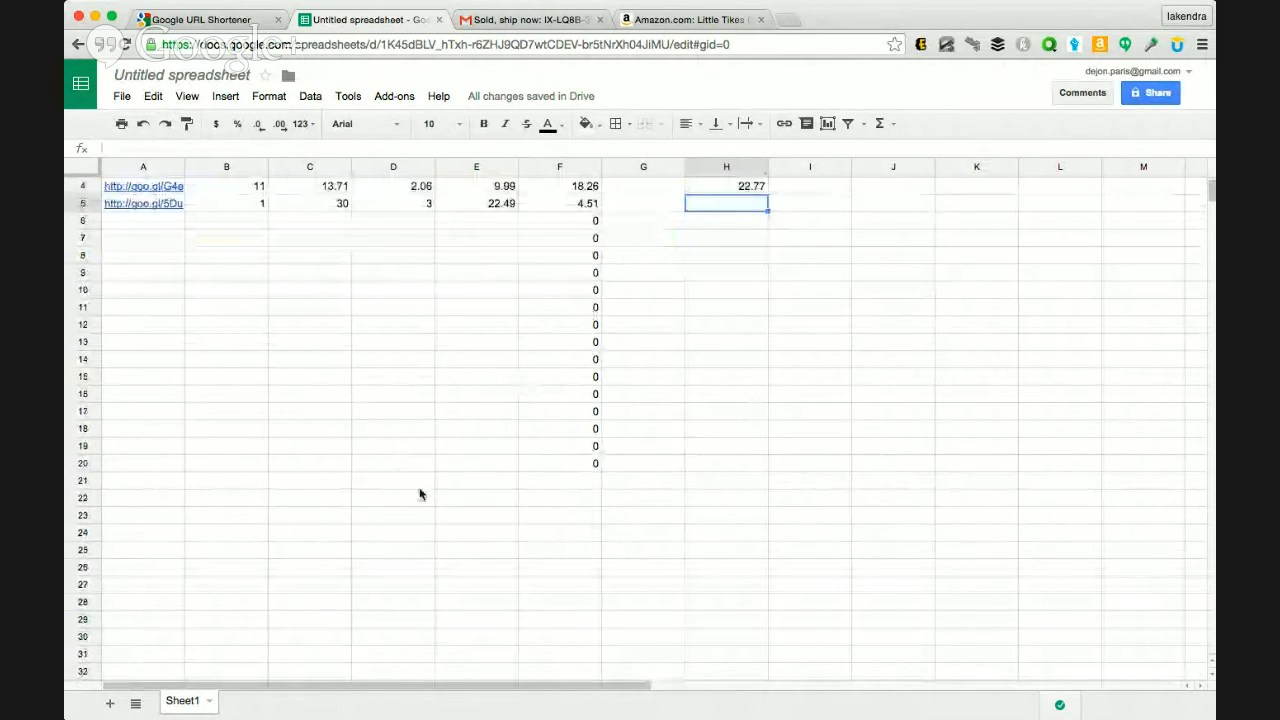
scroll(400, 515, down, 3)
scroll(136, 570, down, 3)
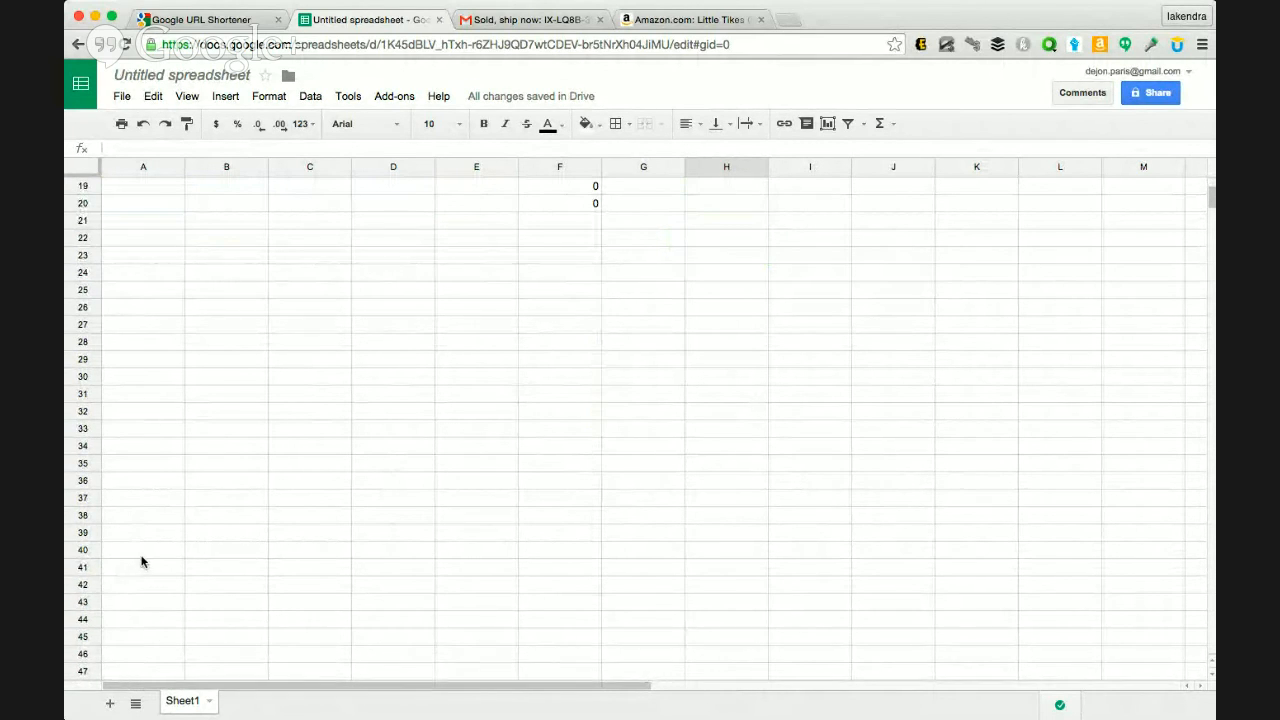
scroll(140, 480, up, 6)
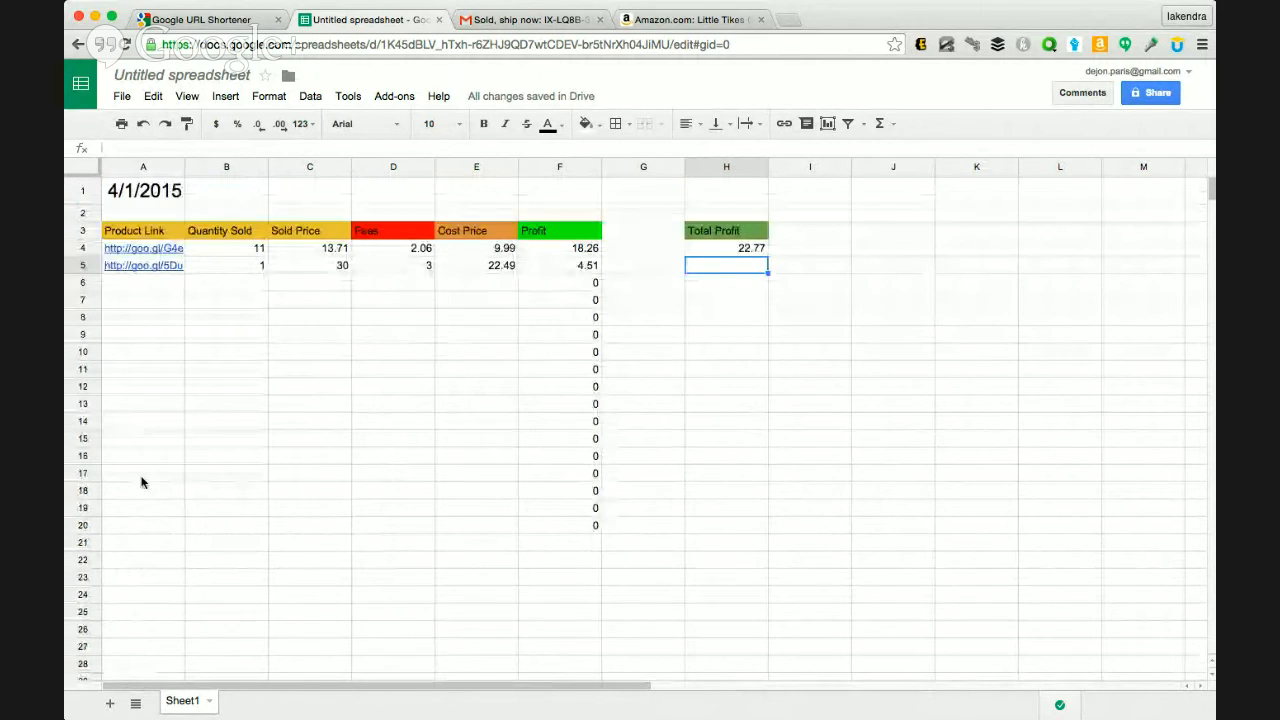
Step: Copy the whole coloured header row 3 into row 30
click(82, 231)
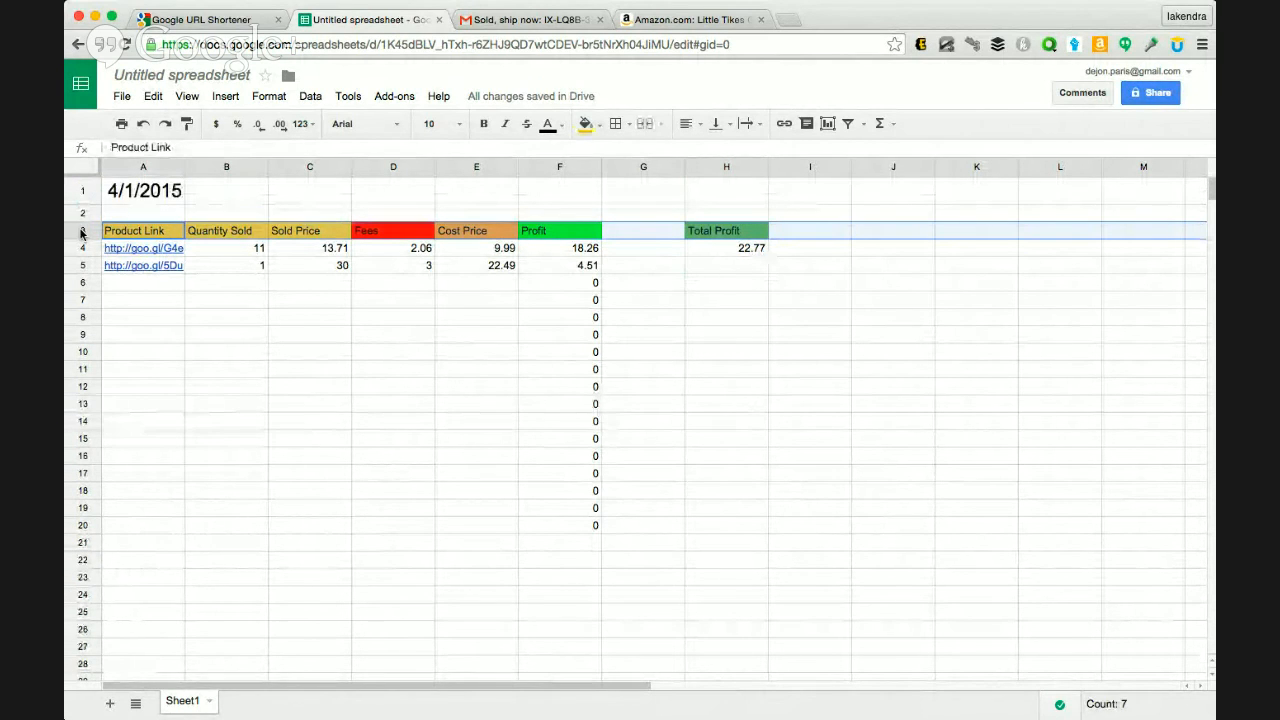
key(super+c)
scroll(160, 365, down, 1)
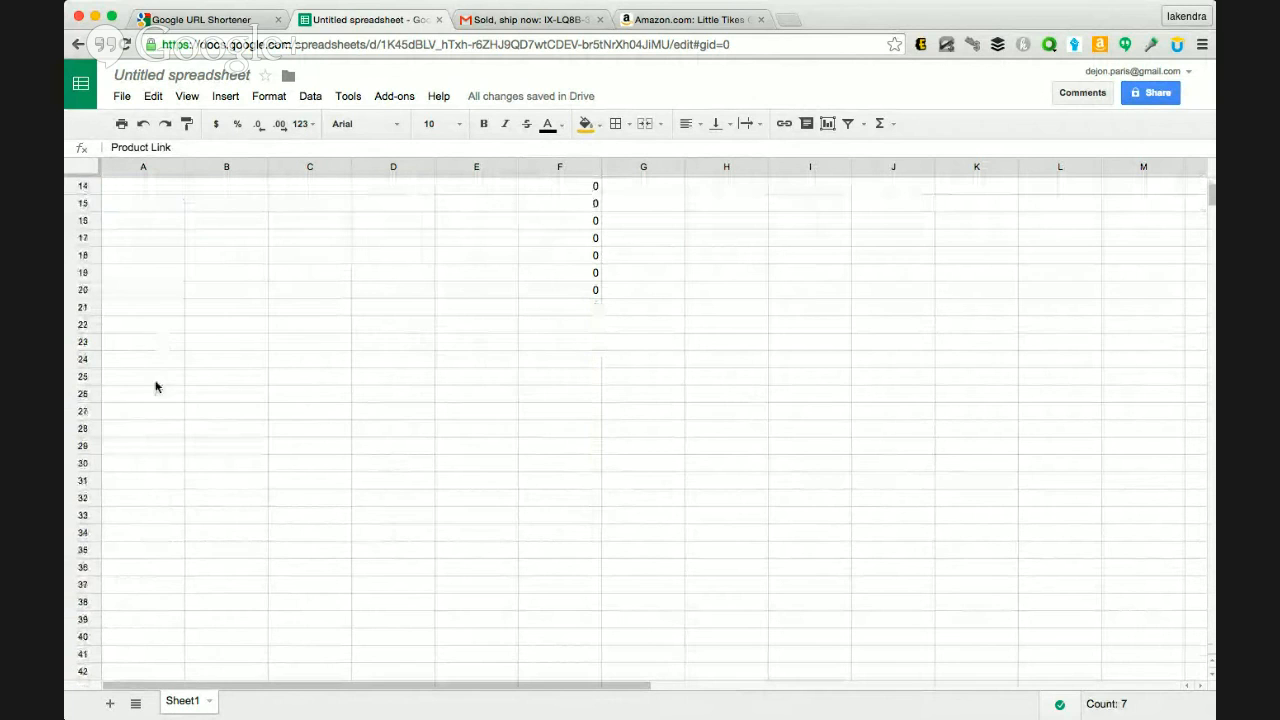
click(88, 463)
key(ctrl+v)
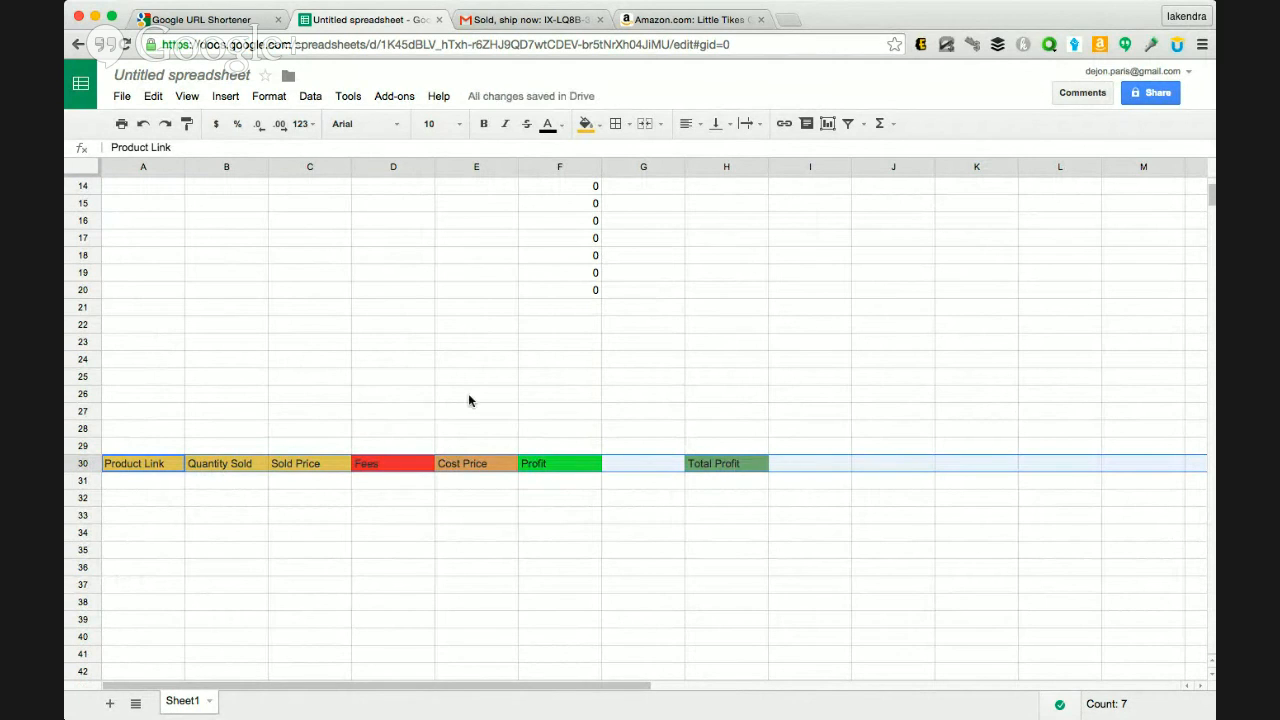
scroll(469, 398, up, 1)
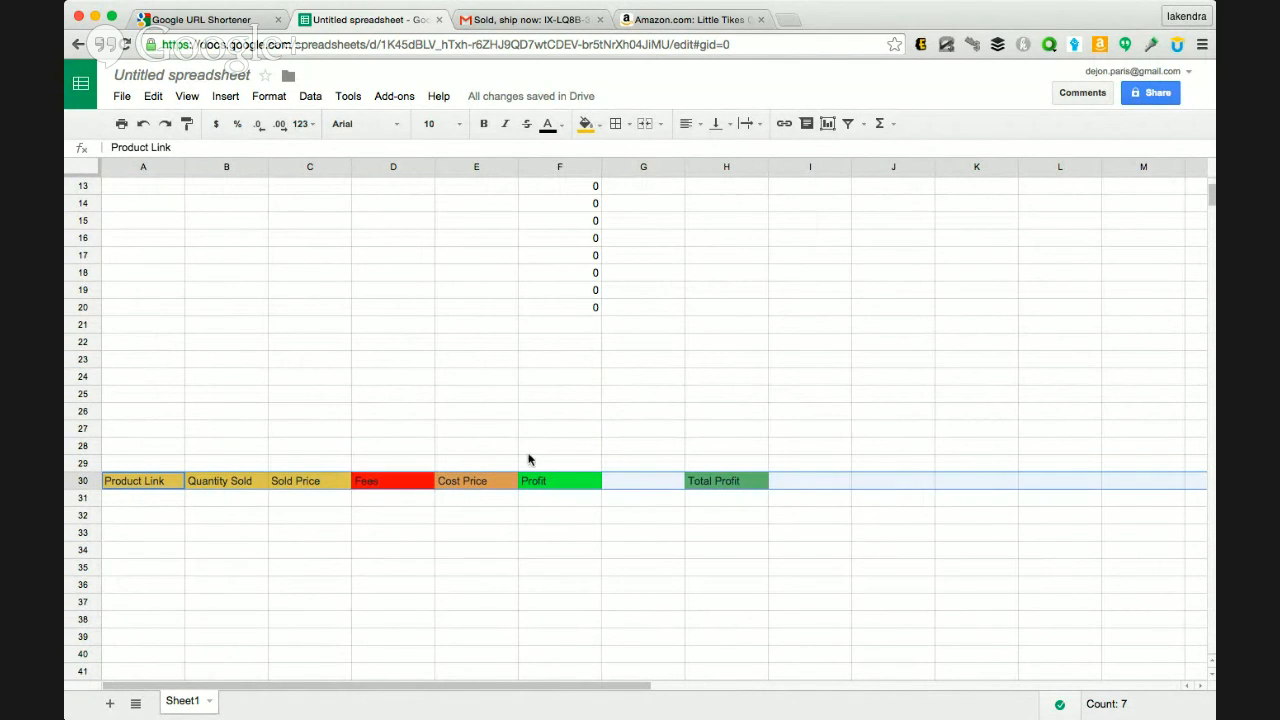
Step: Compare the copied header block in row 30 with the original dated table starting in row 1
click(506, 481)
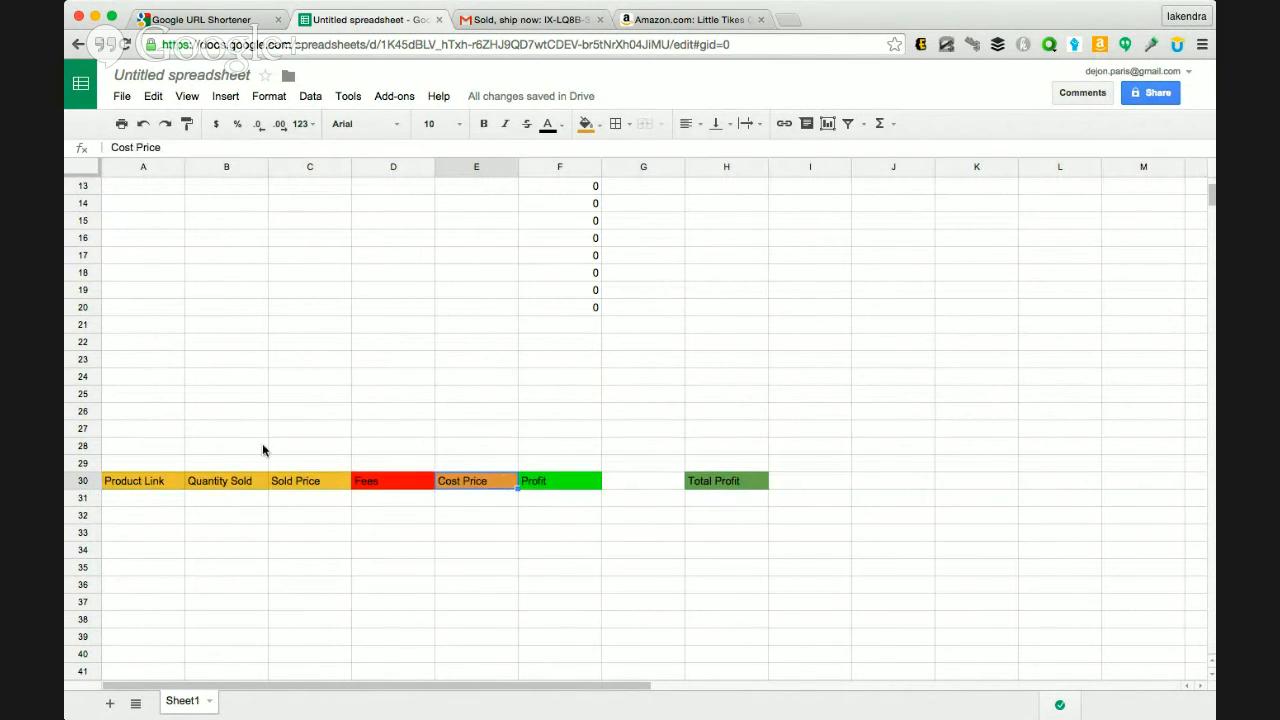
click(124, 450)
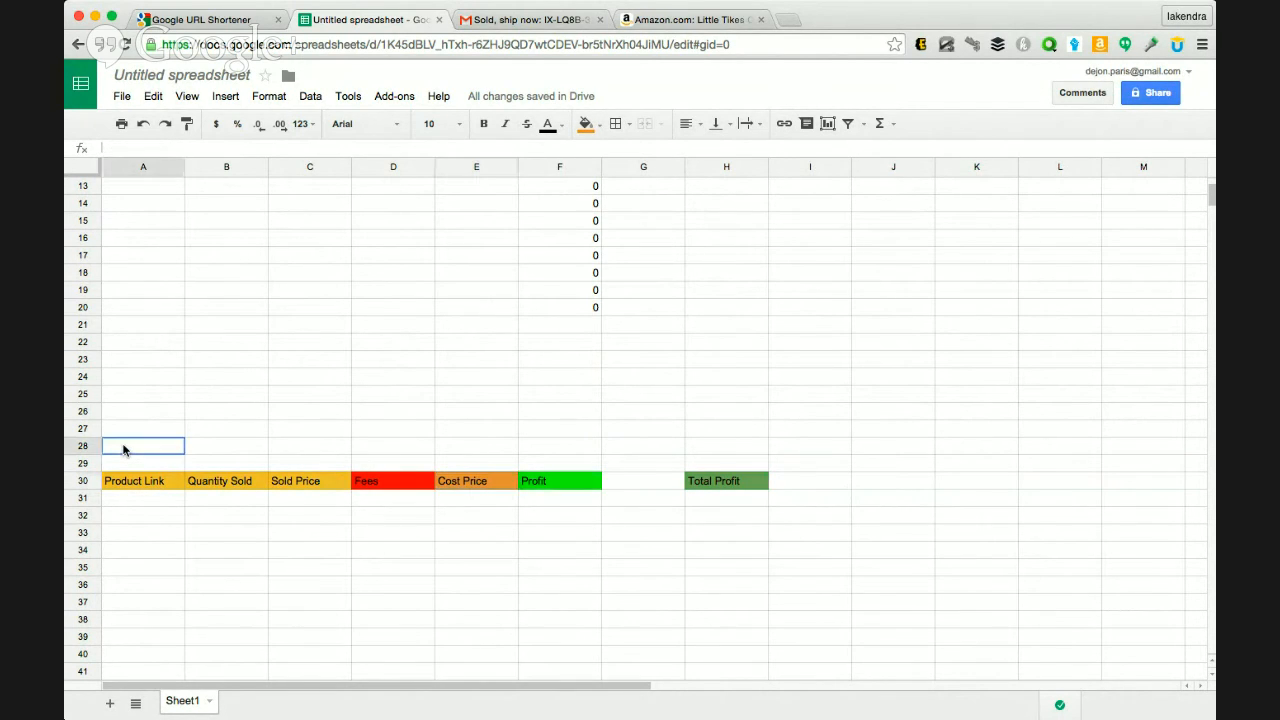
click(127, 498)
scroll(243, 363, up, 5)
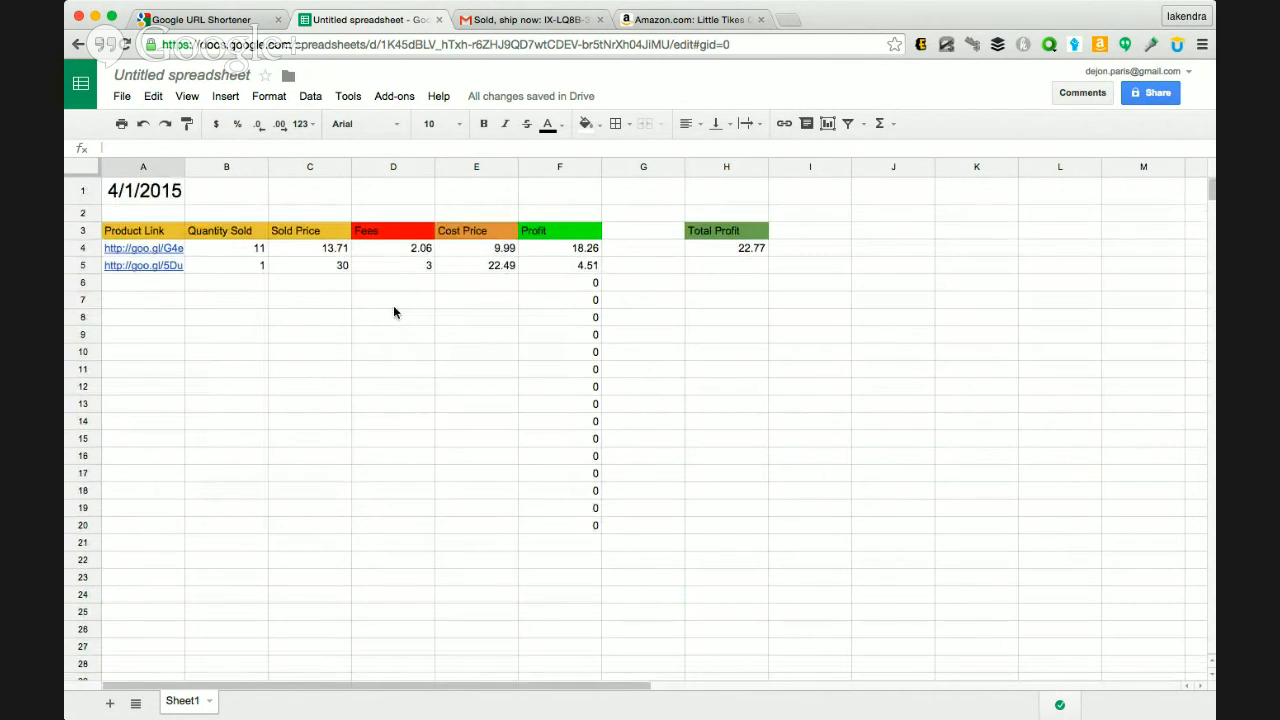
scroll(571, 309, down, 5)
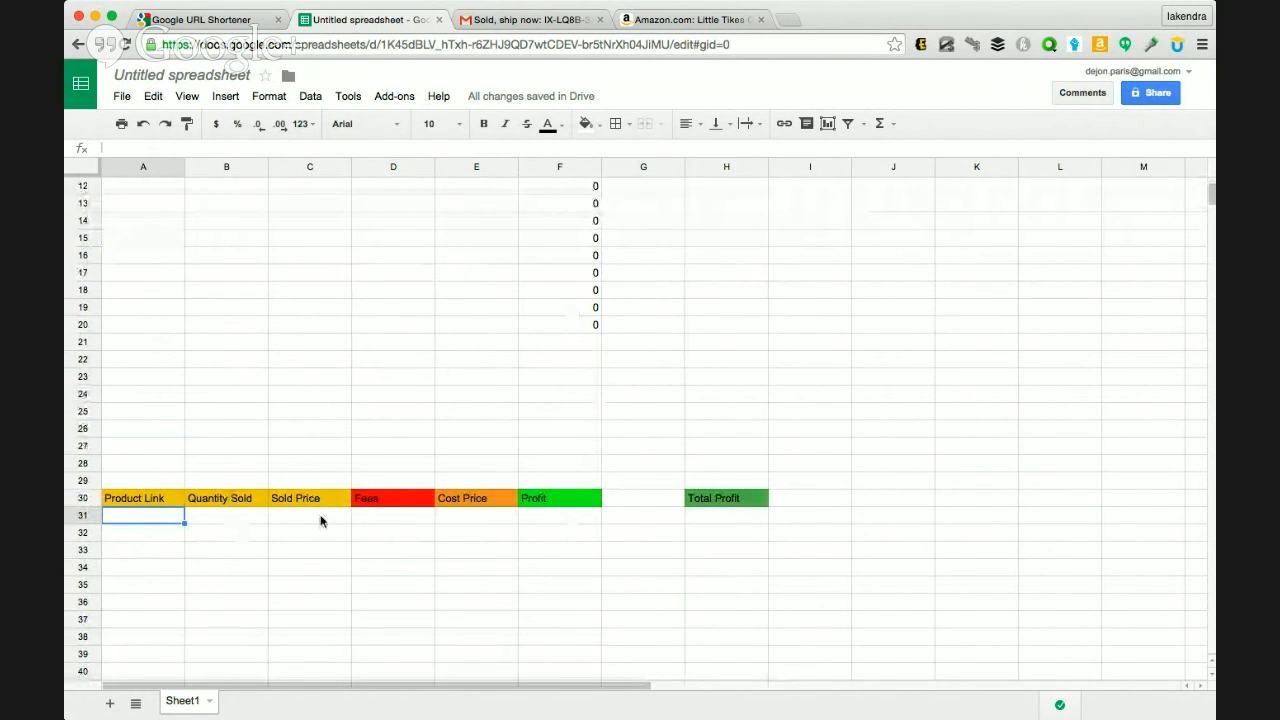
scroll(723, 514, up, 5)
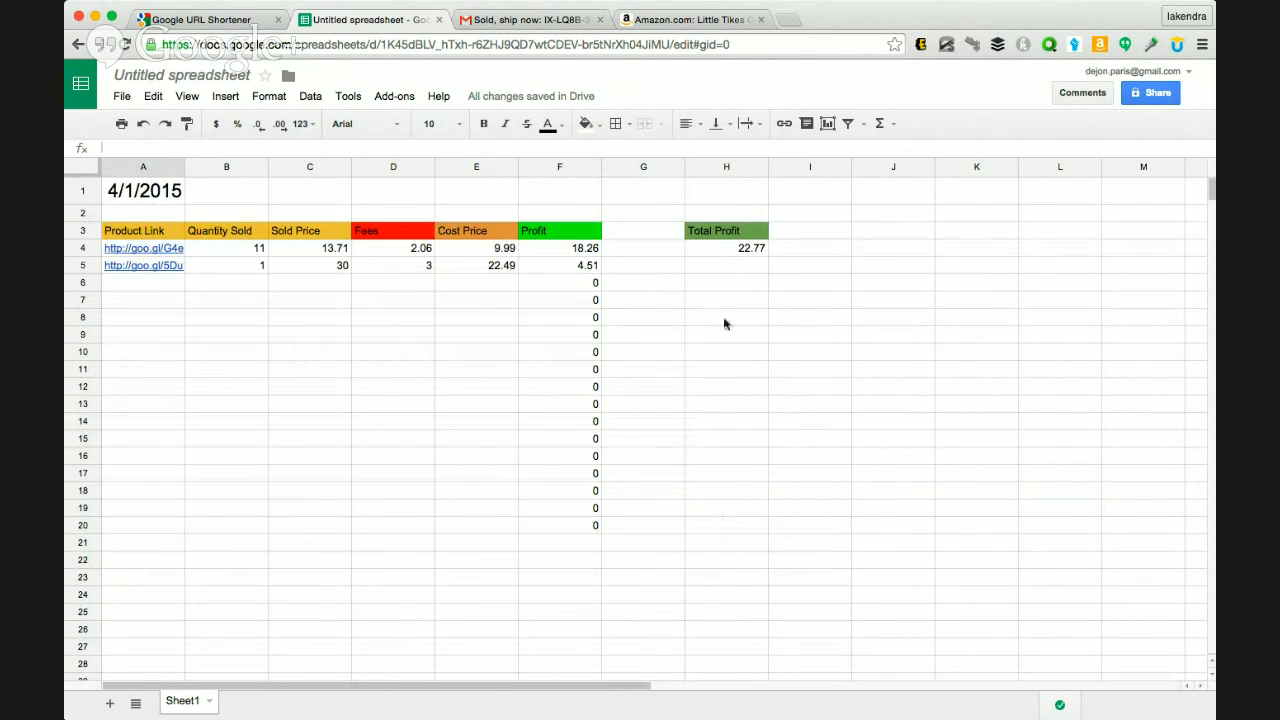
Step: Review the profit formulas in cells F4 and F5, the total formula in H4 and the space under the repeated Total Profit header
click(587, 252)
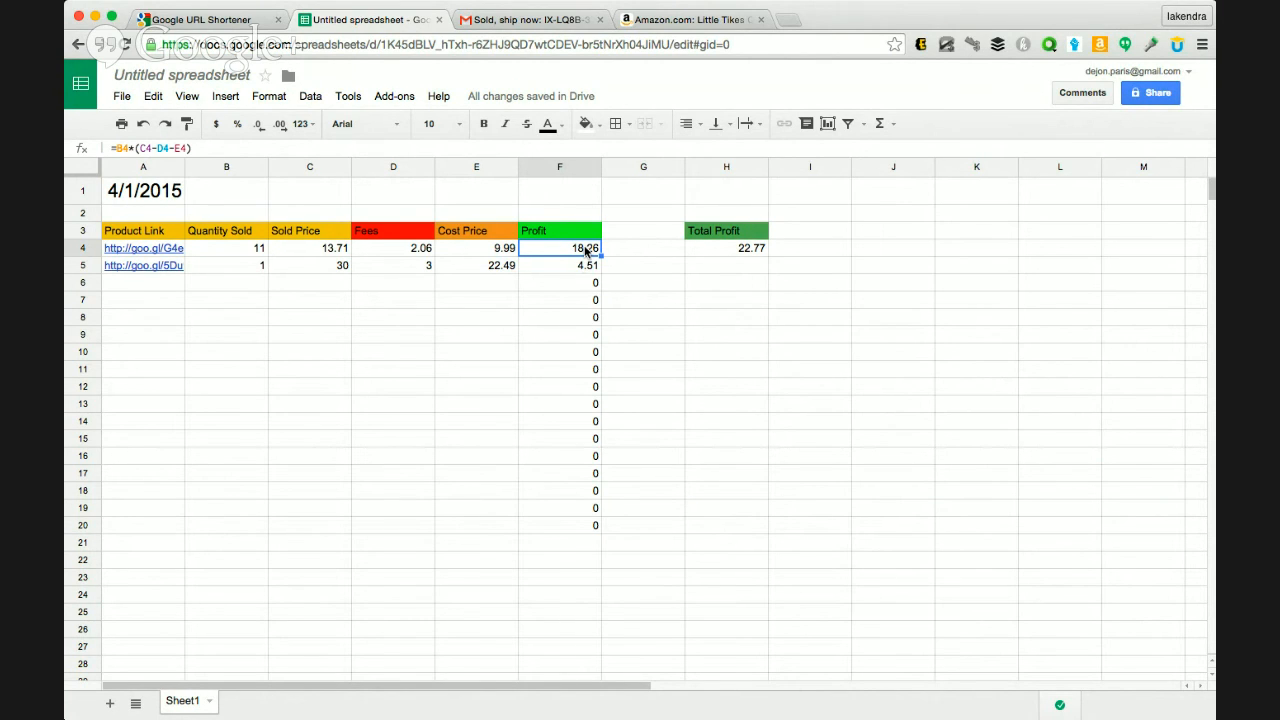
click(579, 265)
click(579, 255)
click(581, 266)
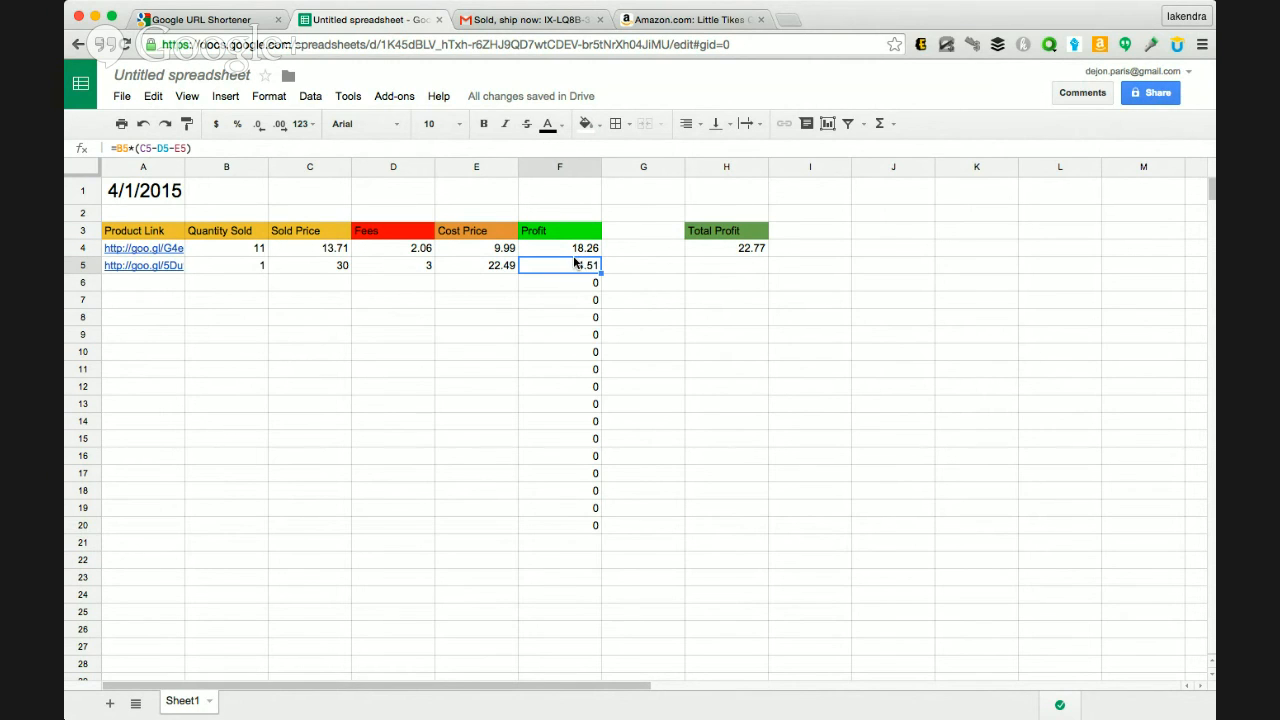
click(579, 250)
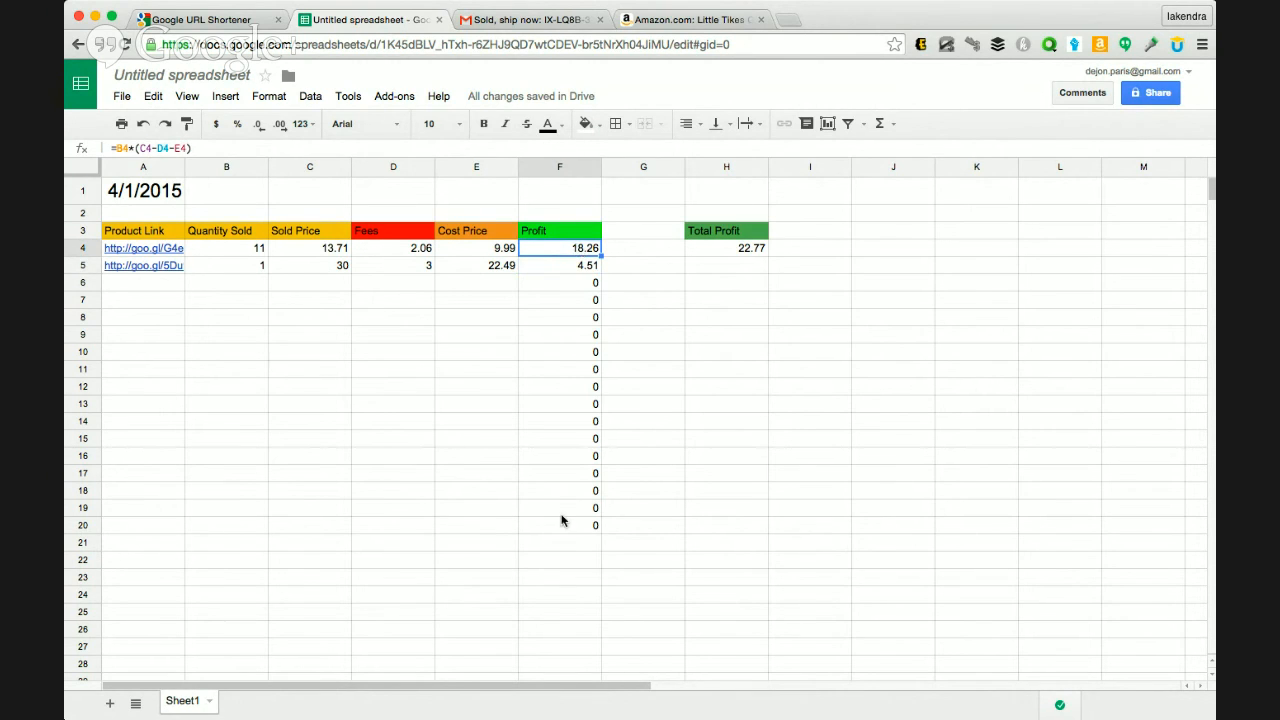
scroll(563, 520, down, 3)
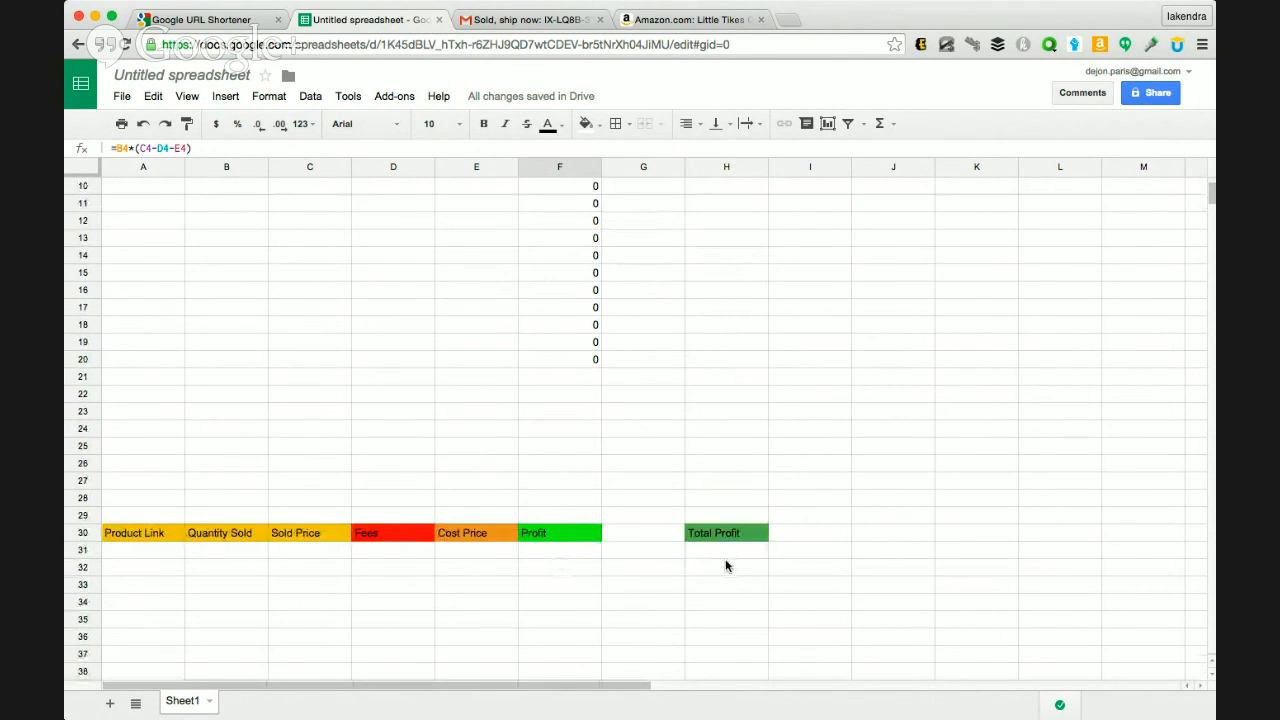
scroll(726, 560, up, 3)
click(745, 253)
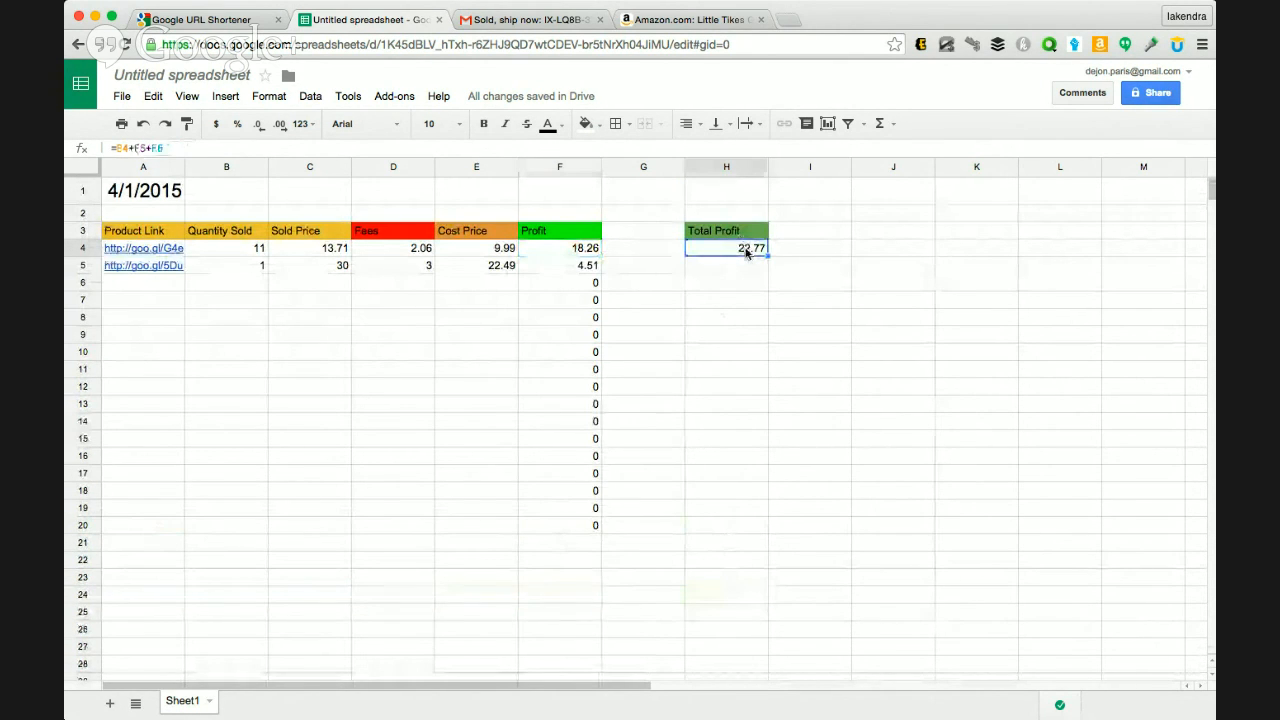
scroll(731, 436, down, 4)
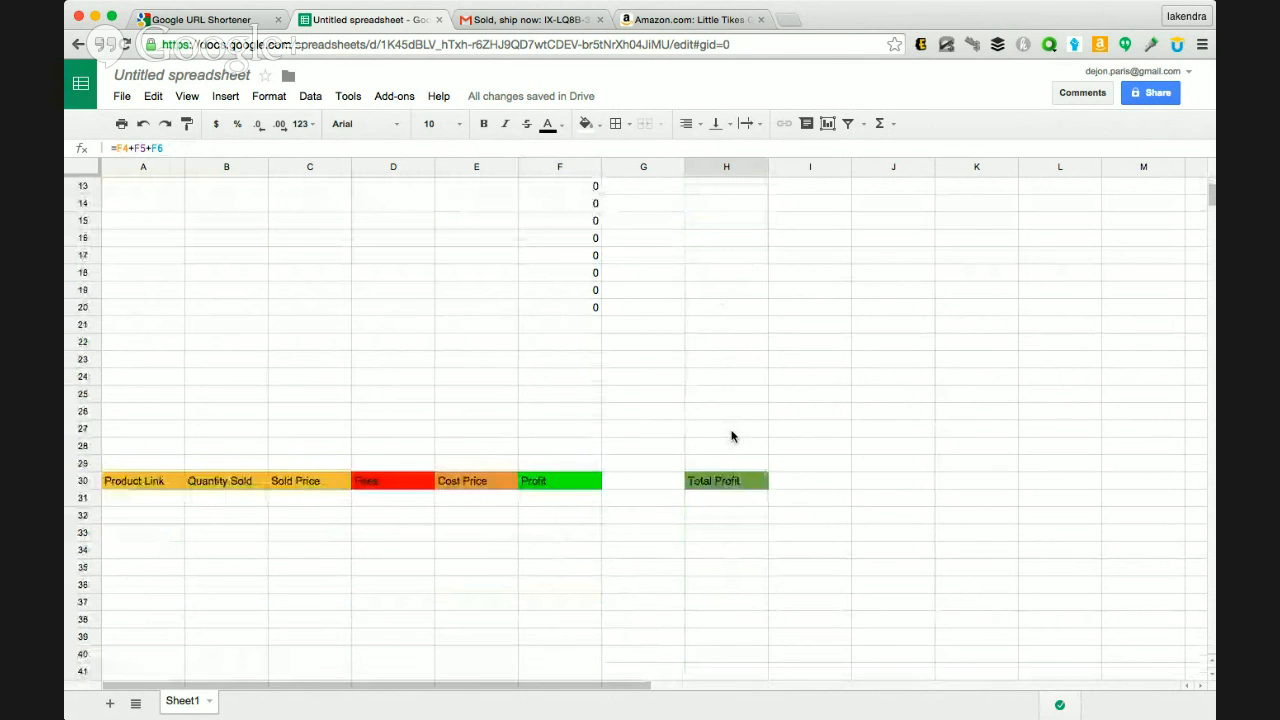
click(727, 502)
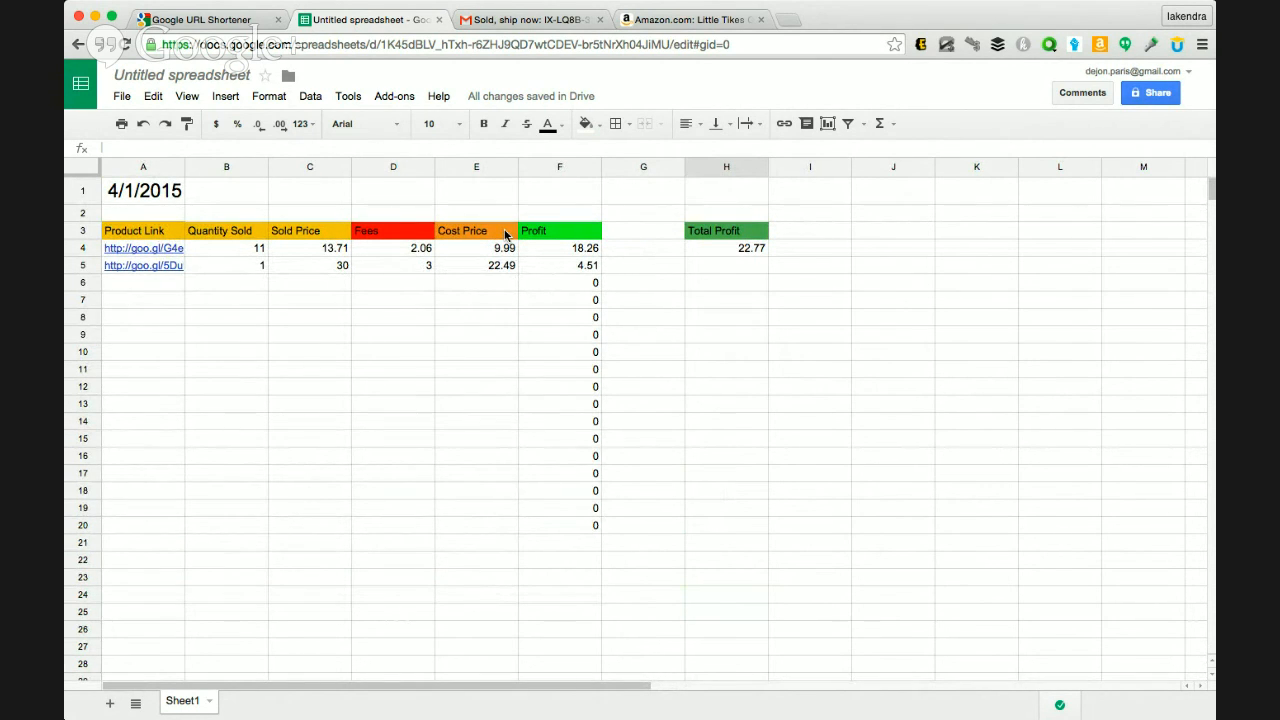
Step: Load facebook.com in place of the Amazon product page
click(641, 26)
click(637, 46)
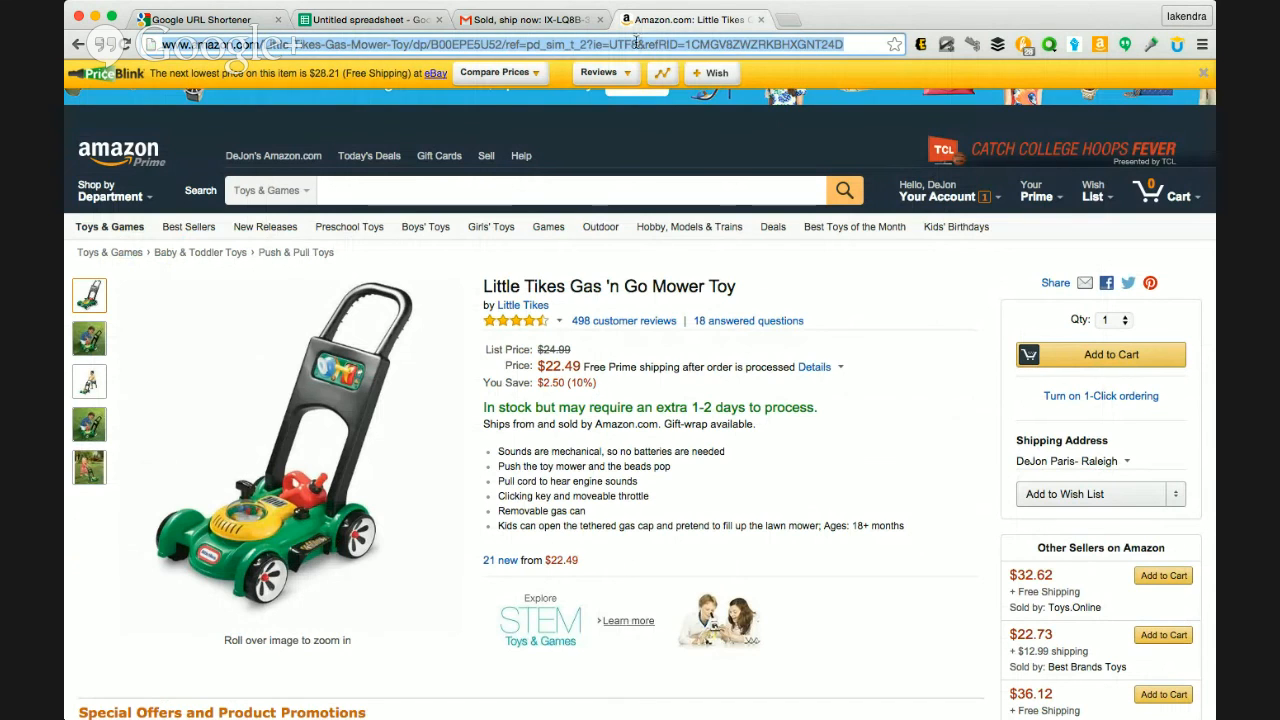
text(facebook.com)
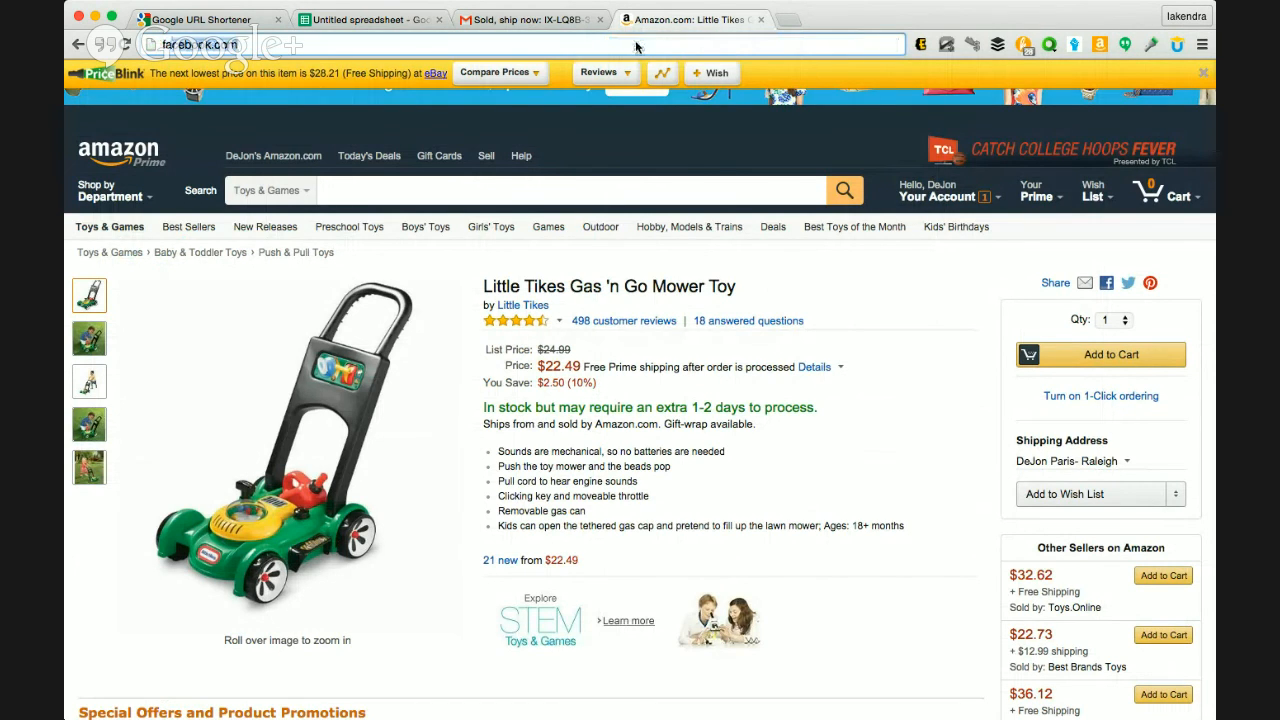
key(Return)
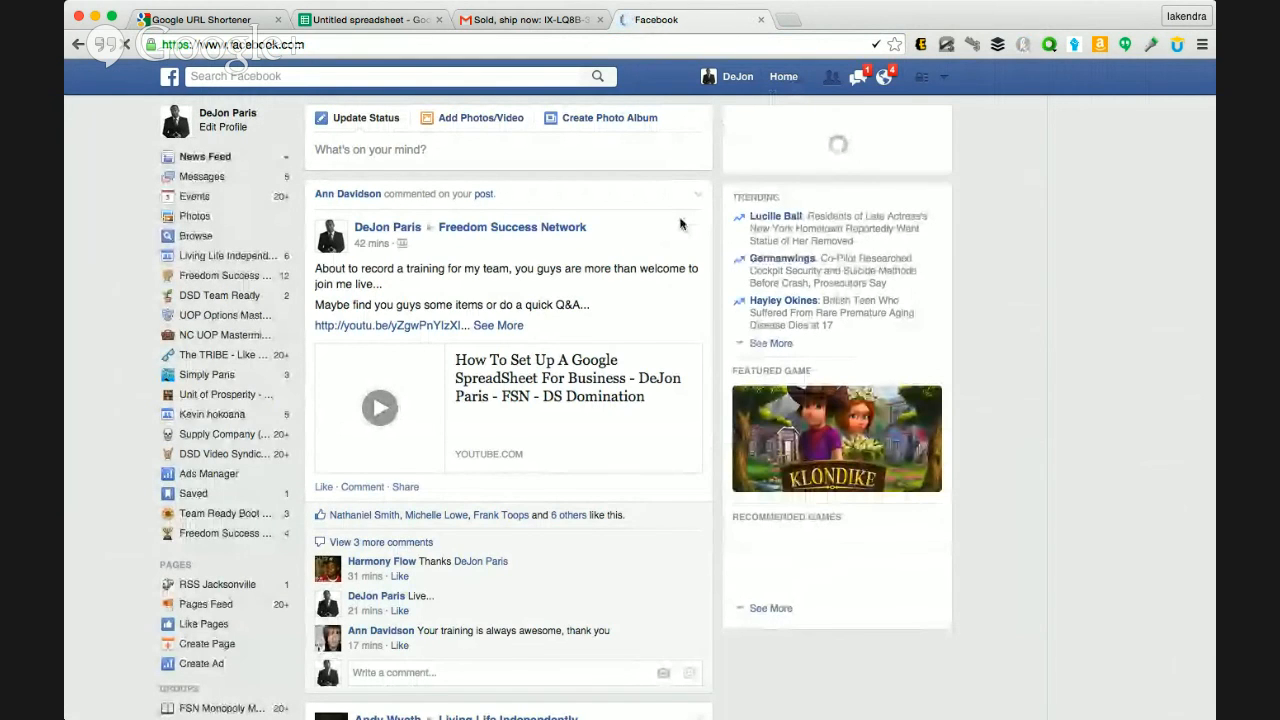
Step: Open the Freedom Success Network group from the news feed post and browse the group's posts
scroll(682, 224, down, 1)
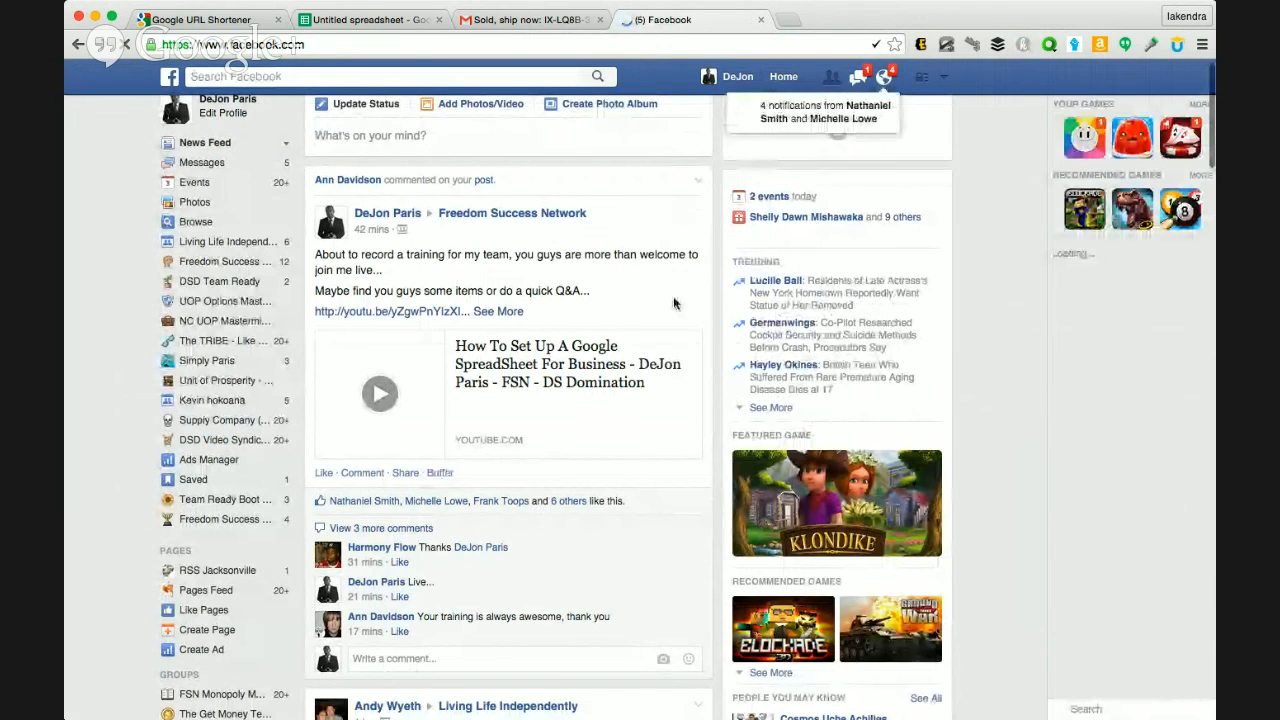
scroll(650, 260, down, 1)
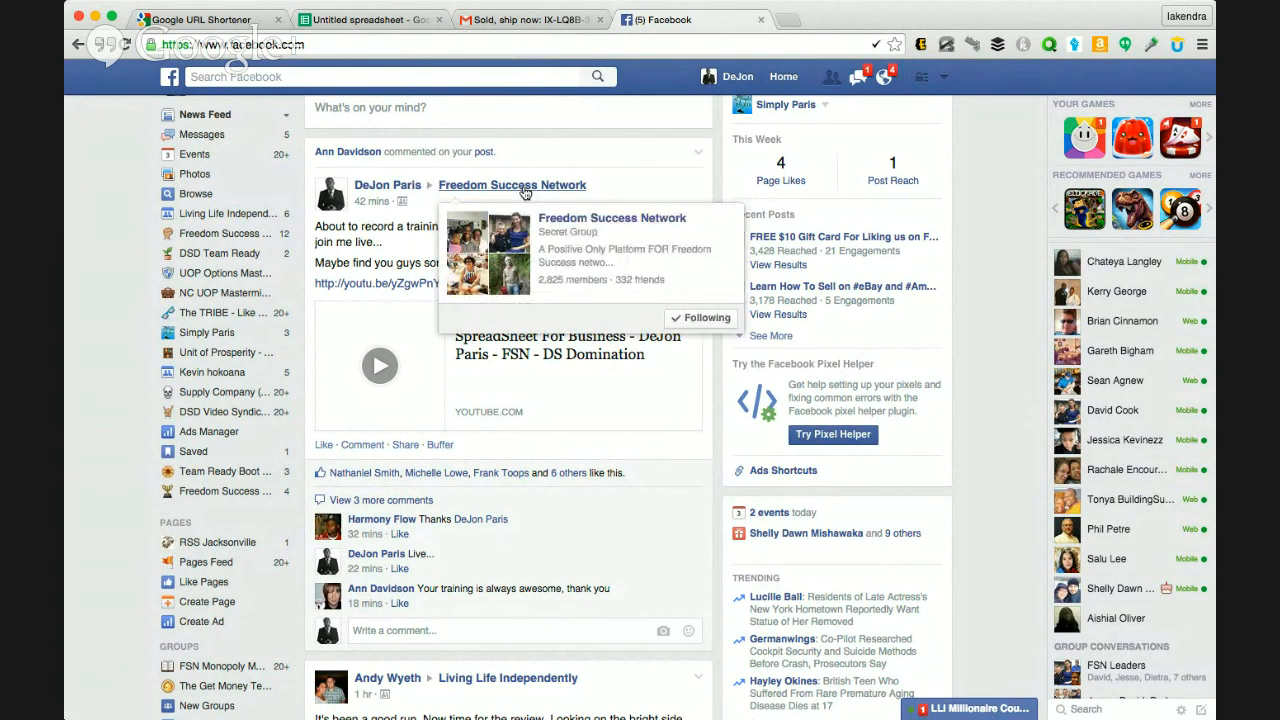
click(525, 190)
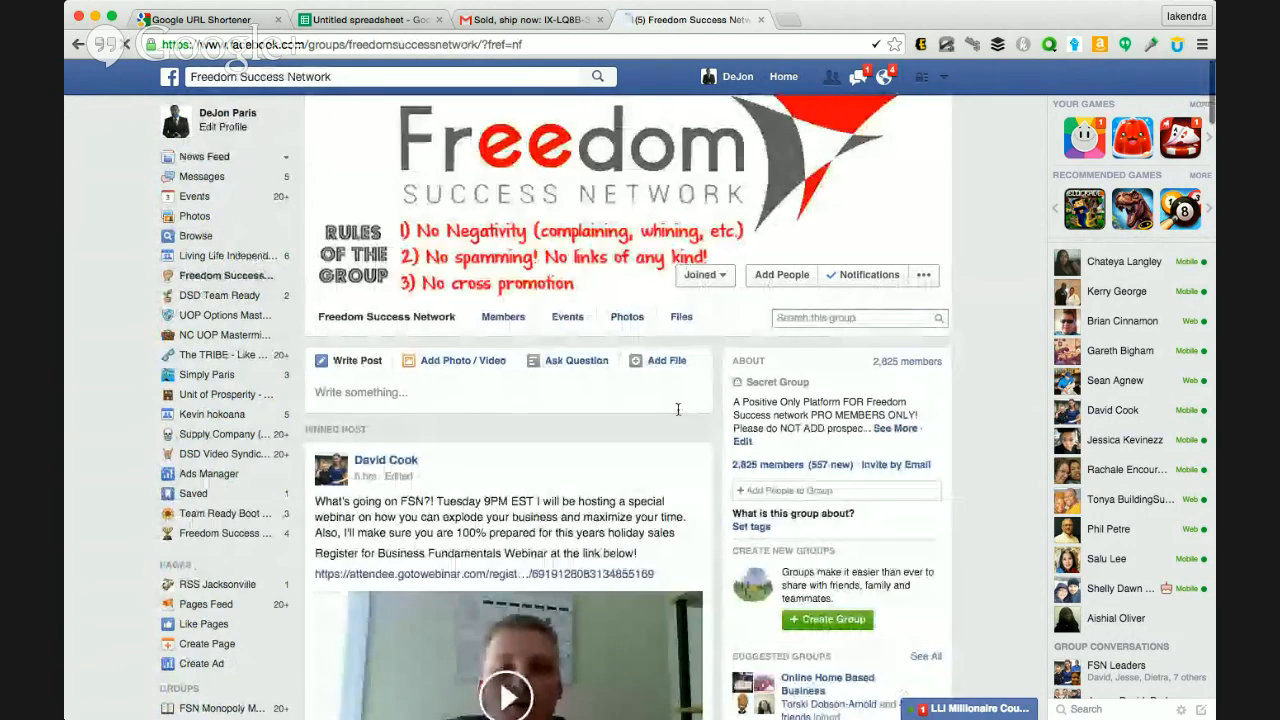
scroll(691, 439, down, 5)
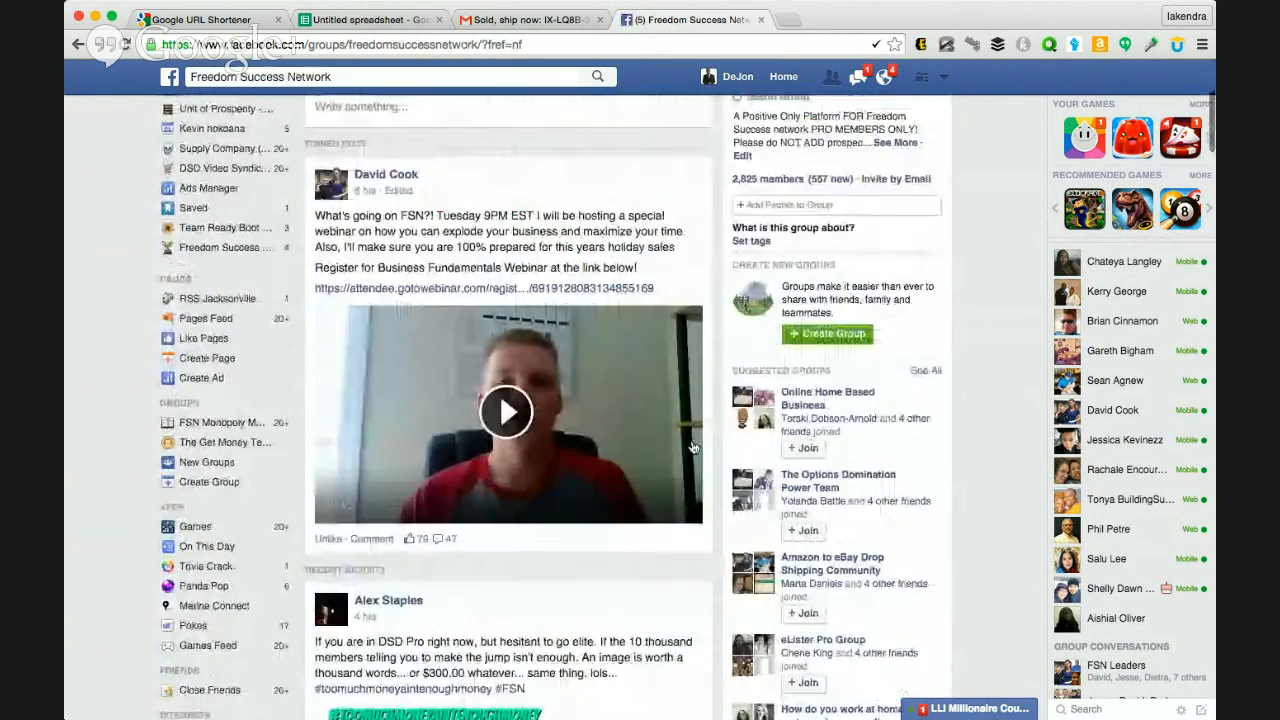
scroll(692, 447, down, 7)
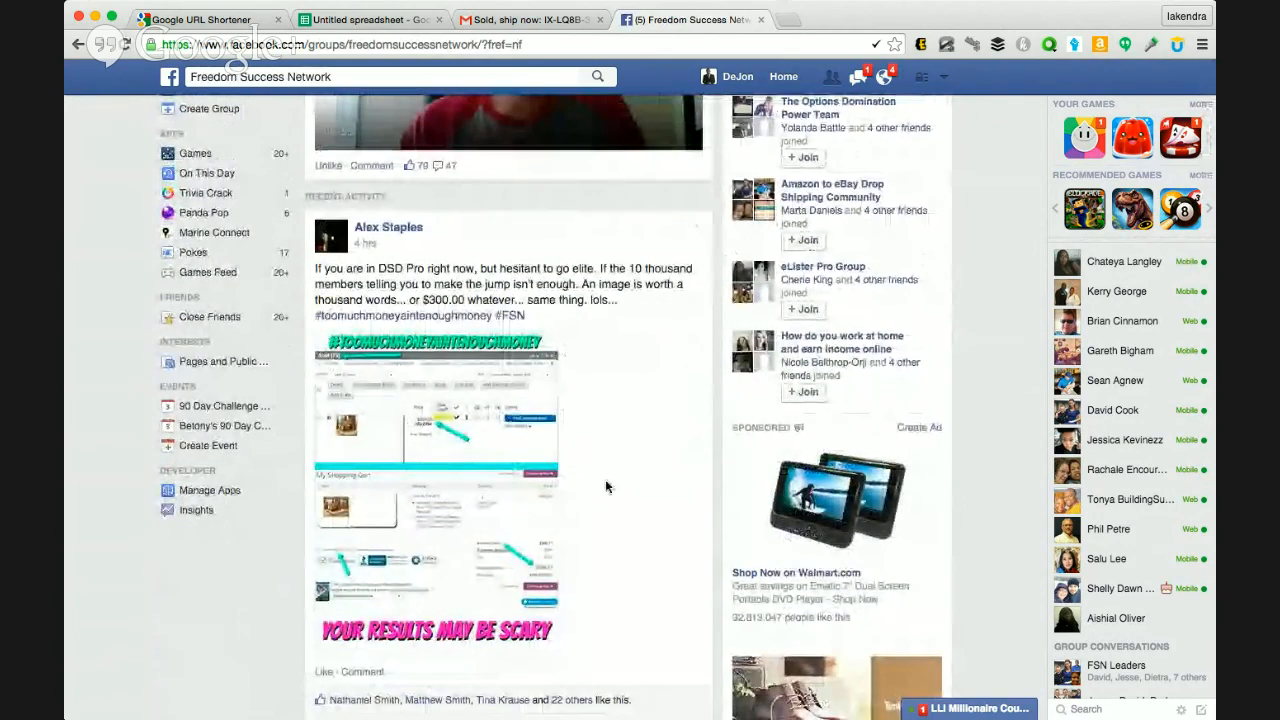
scroll(605, 487, down, 1)
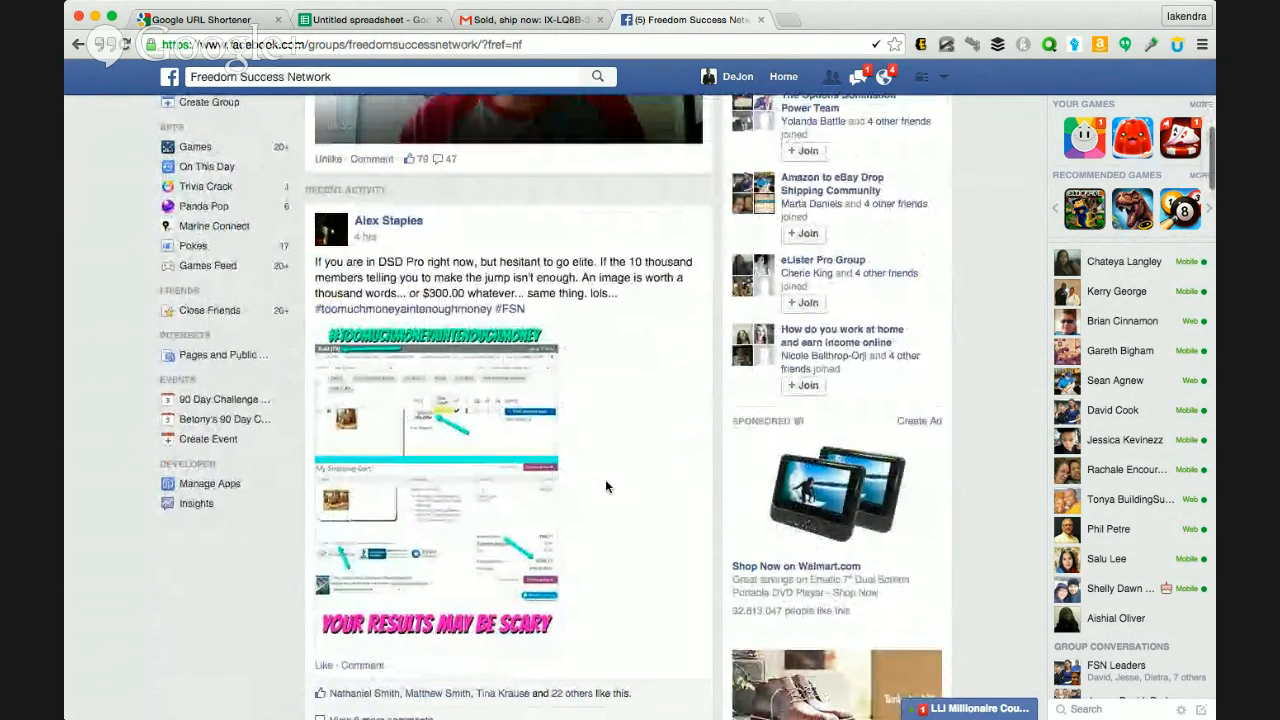
scroll(605, 487, down, 2)
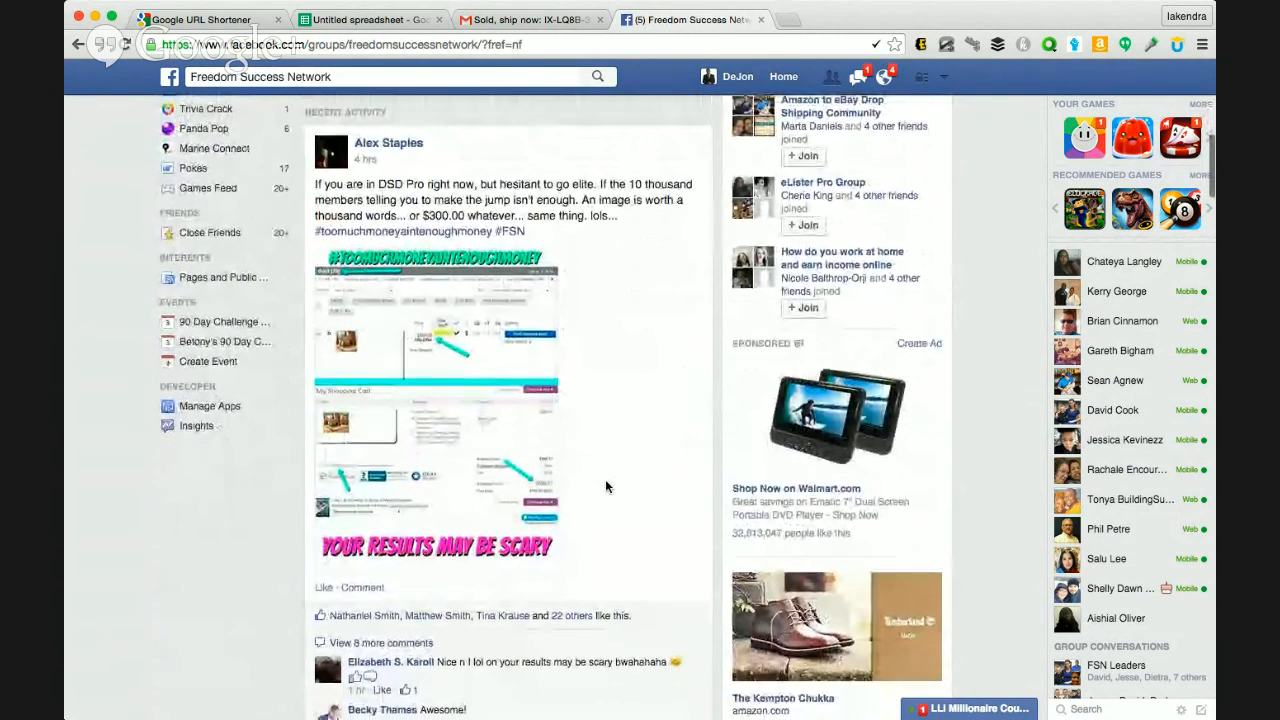
scroll(605, 487, down, 1)
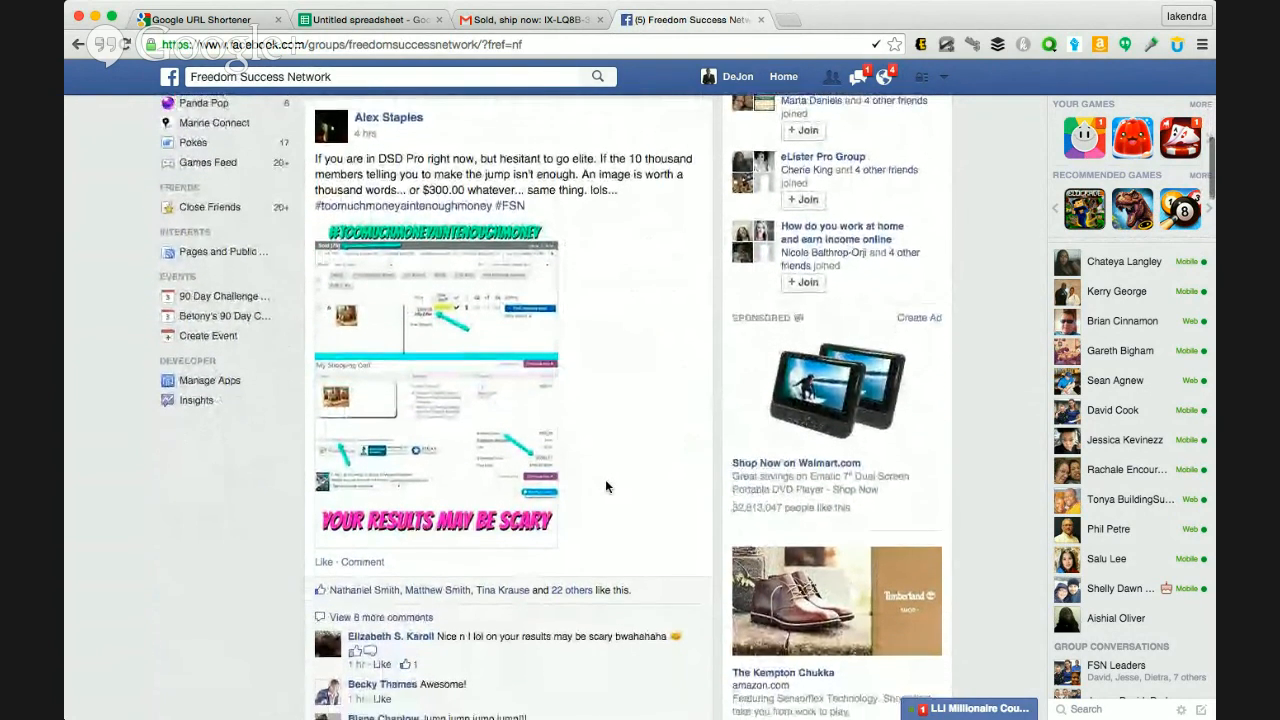
scroll(666, 447, down, 5)
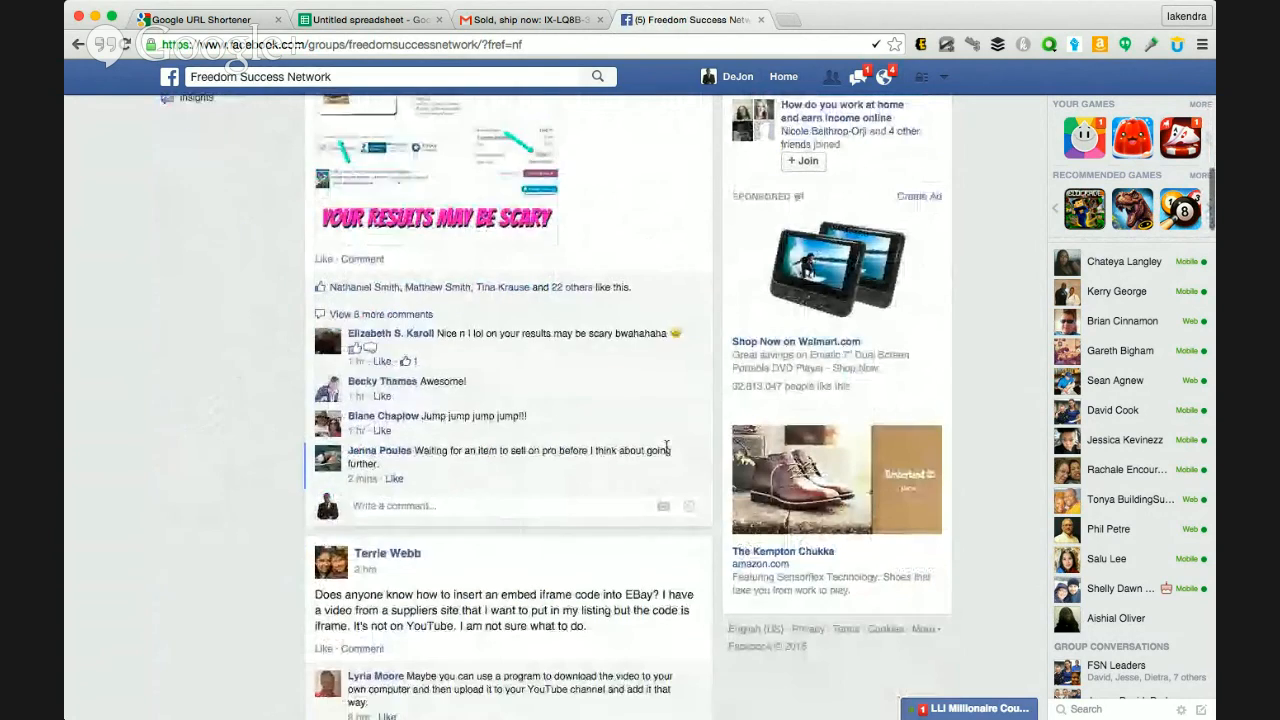
scroll(666, 447, down, 10)
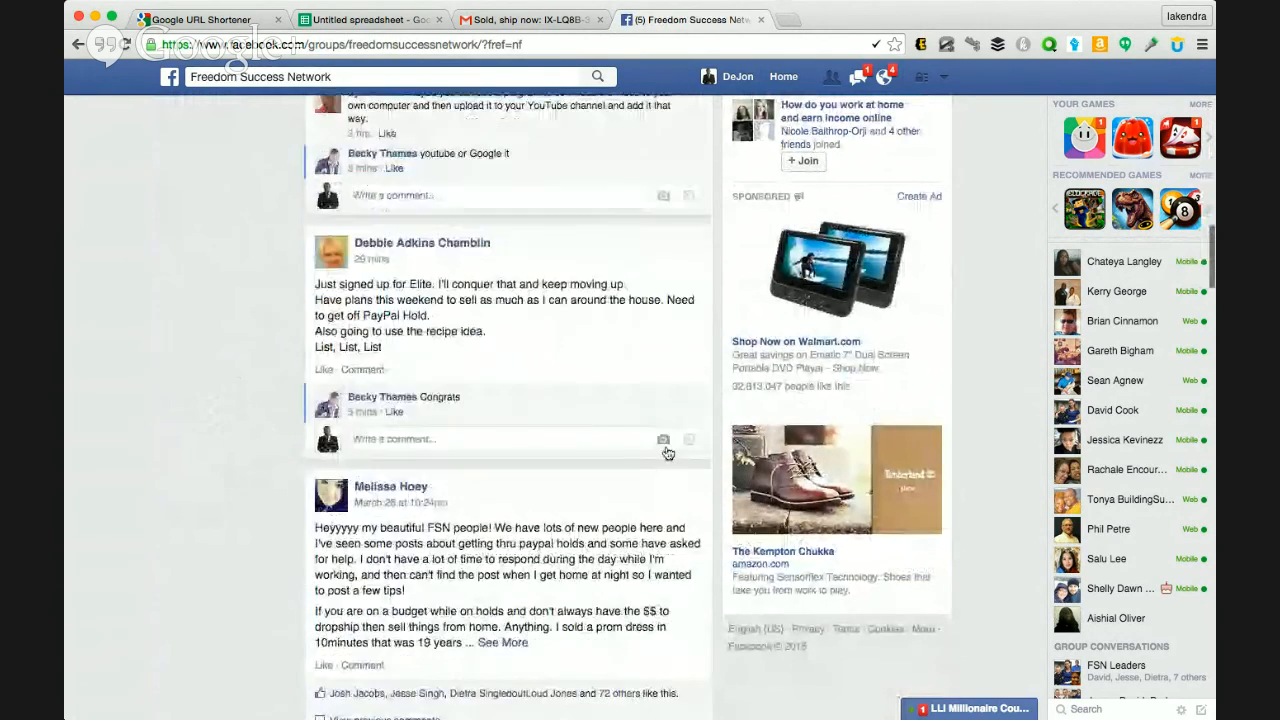
scroll(668, 453, down, 3)
Step: Open the latest notification about likes on the training post and read the comments under that post
click(883, 80)
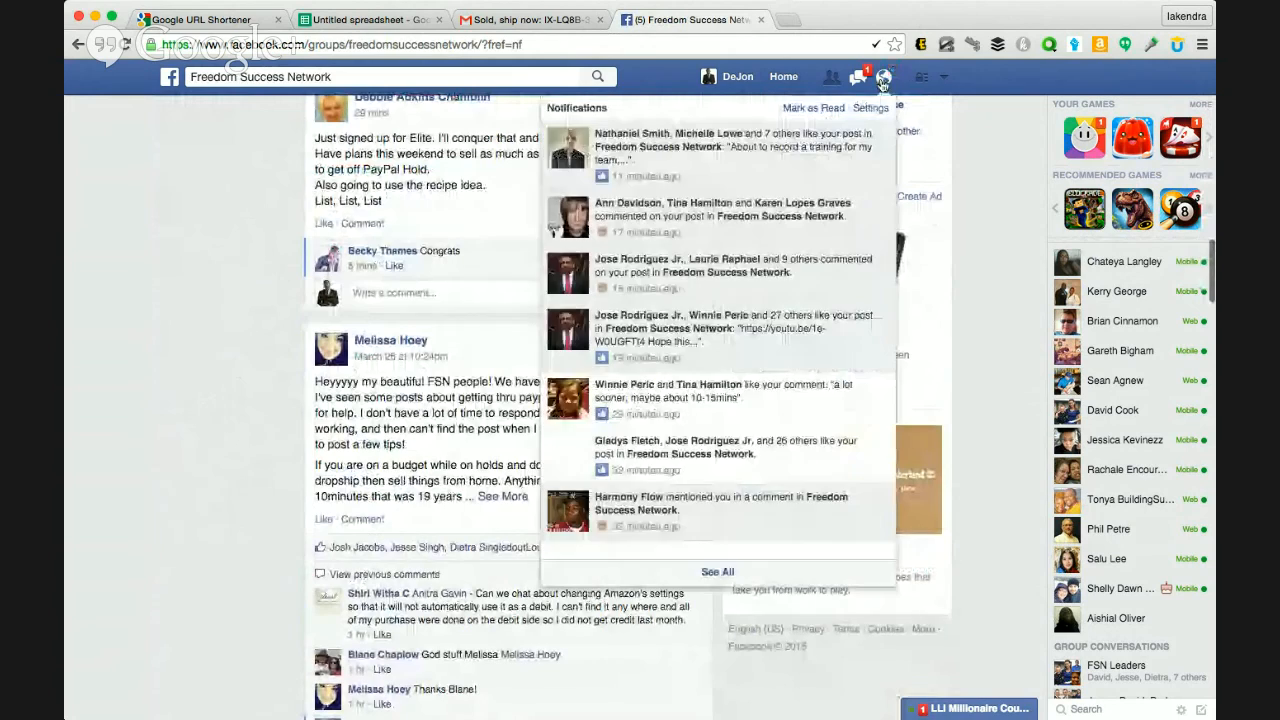
click(805, 158)
scroll(650, 390, down, 8)
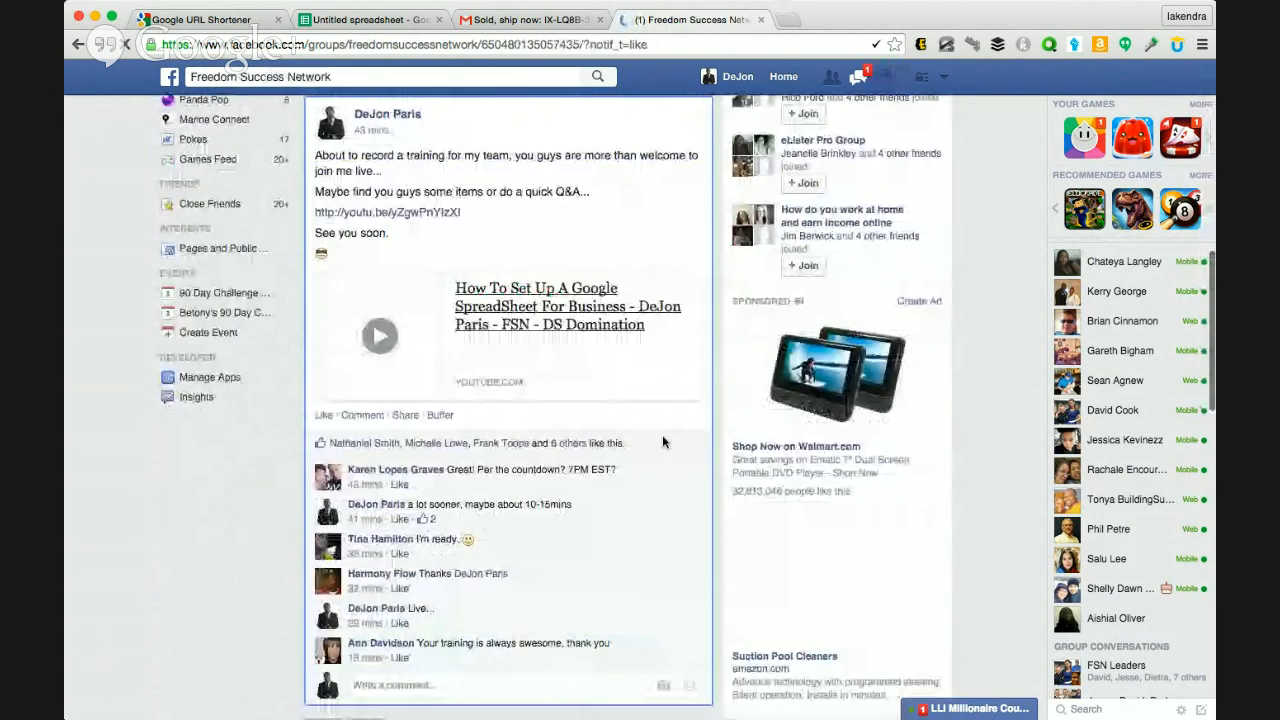
scroll(662, 441, down, 1)
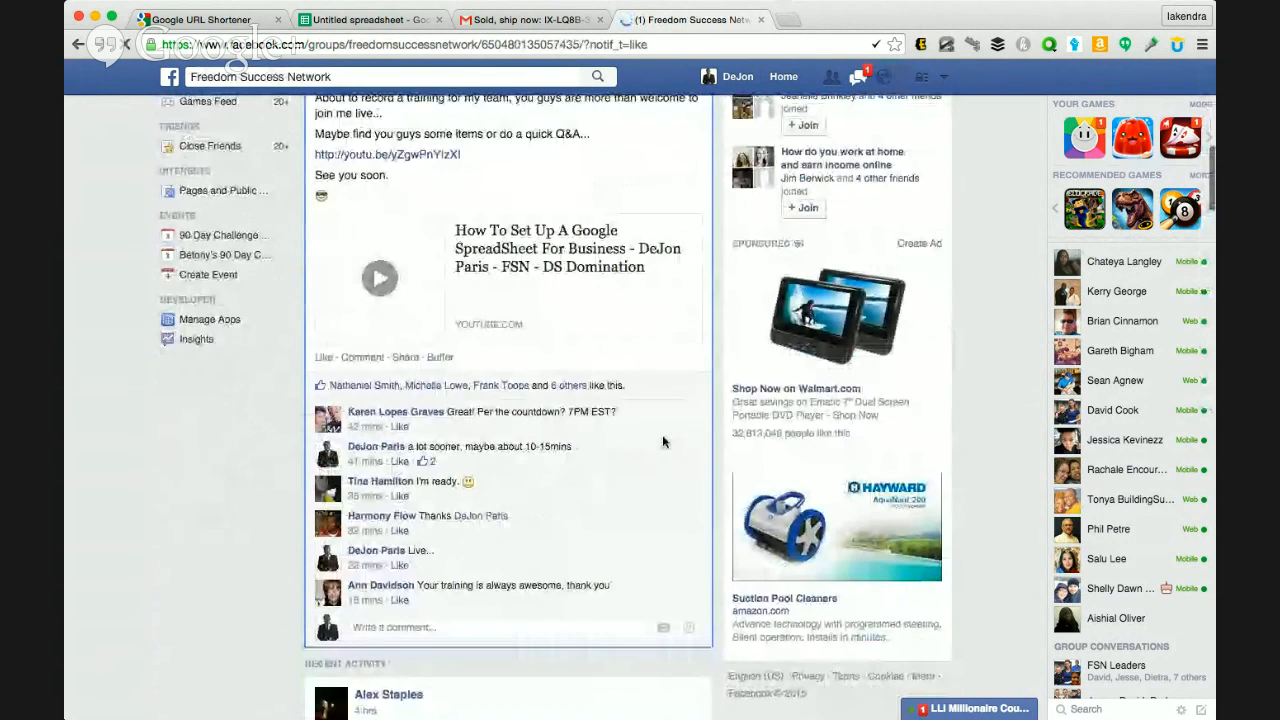
scroll(662, 441, down, 1)
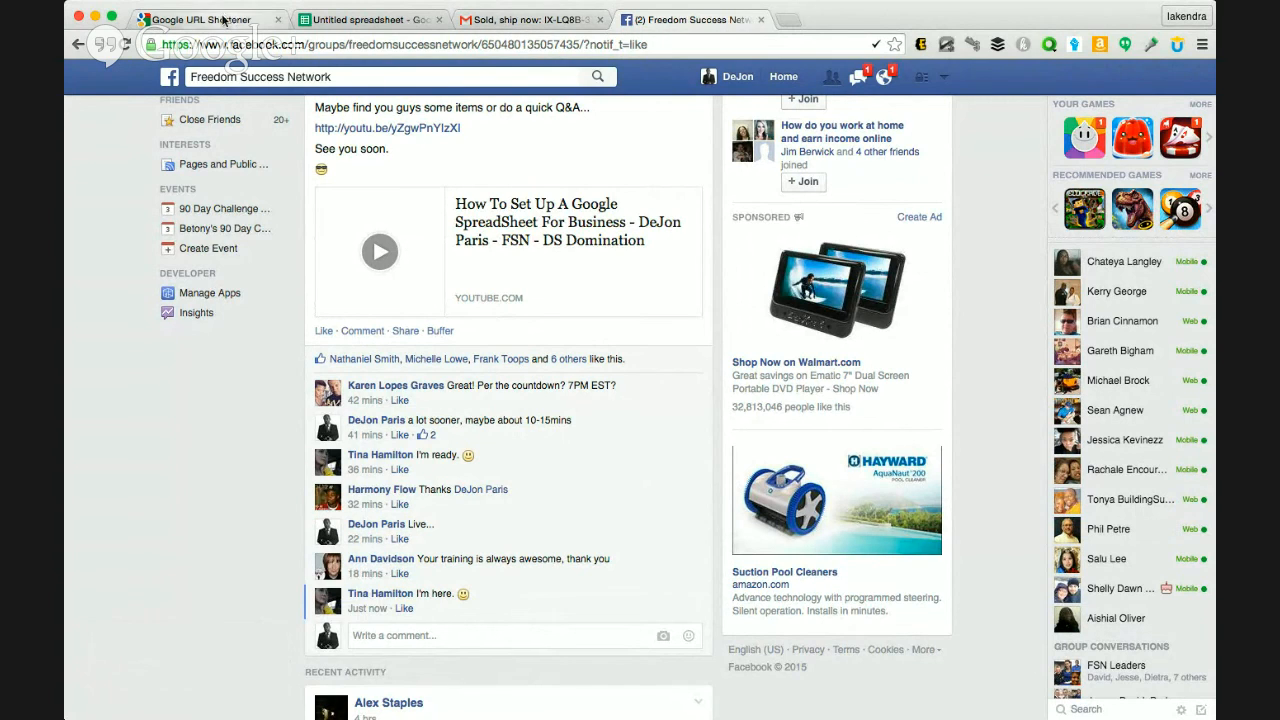
Step: Return to the Google URL Shortener page and switch to the other open application
click(224, 20)
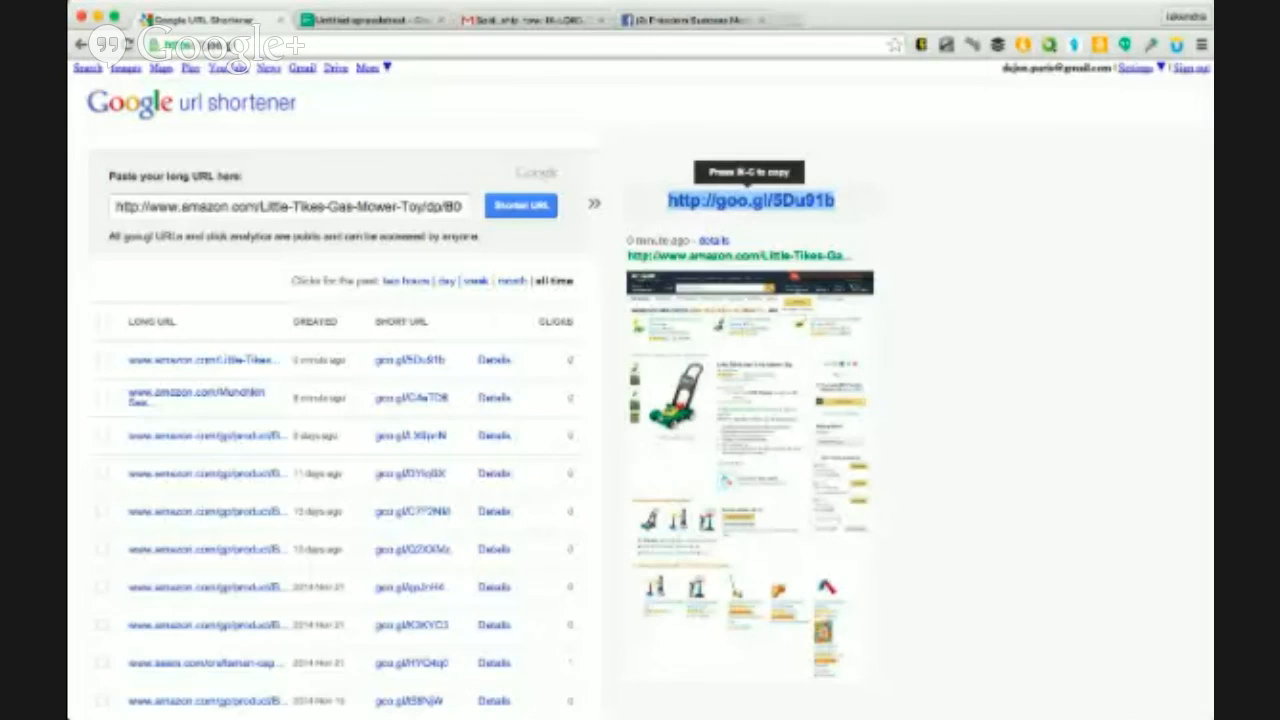
key(super+Tab)
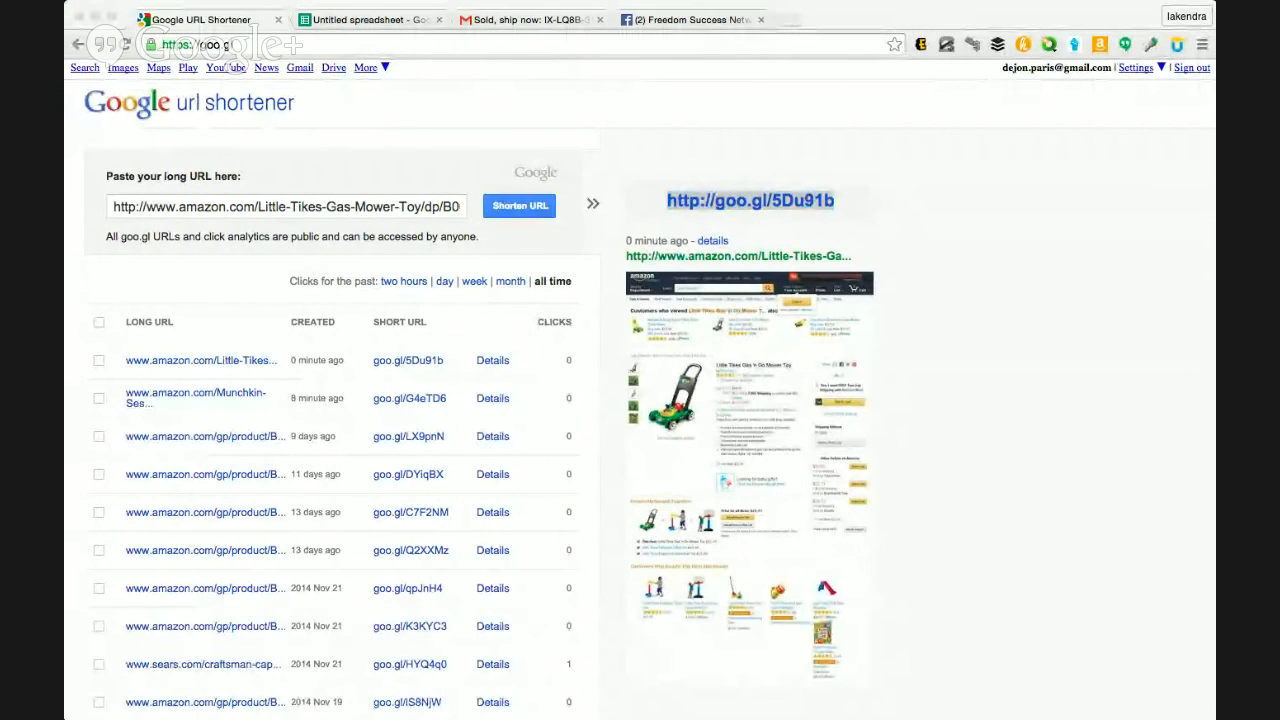